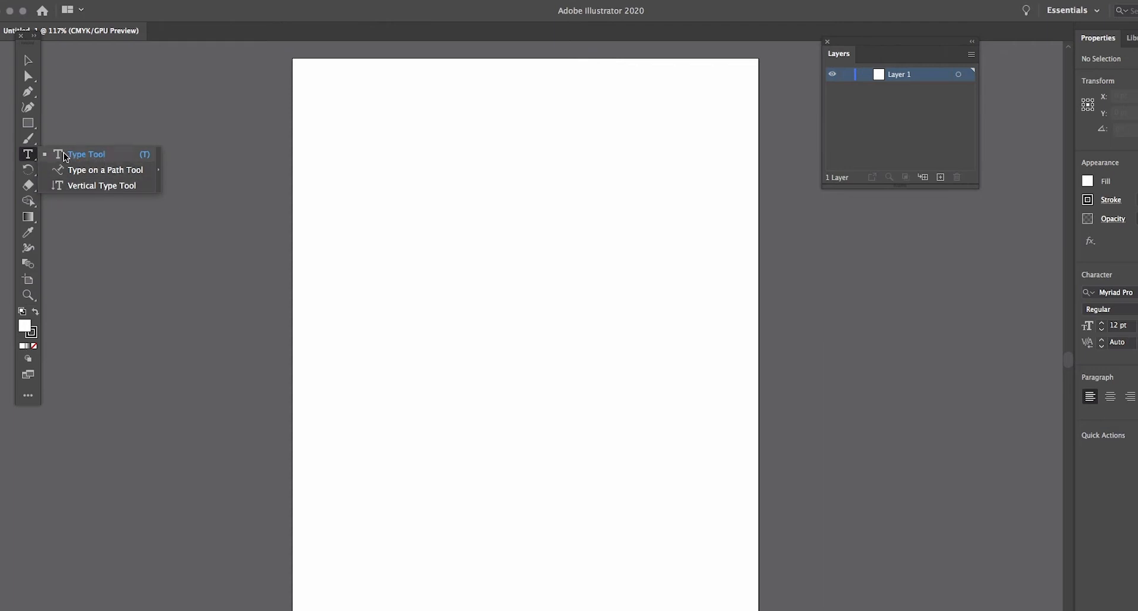
- Place a Lorem ipsum point-type line in the upper part of the artboard and set its font size to 36 pt
{"action": "left_click", "coordinate": [81, 155]}
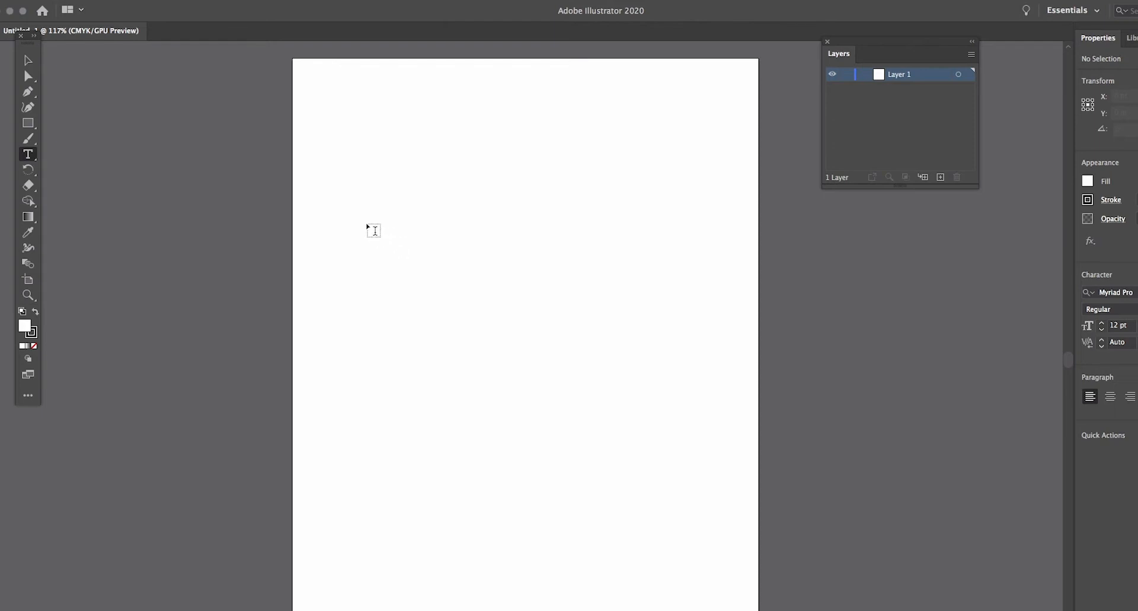
{"action": "left_click", "coordinate": [374, 230]}
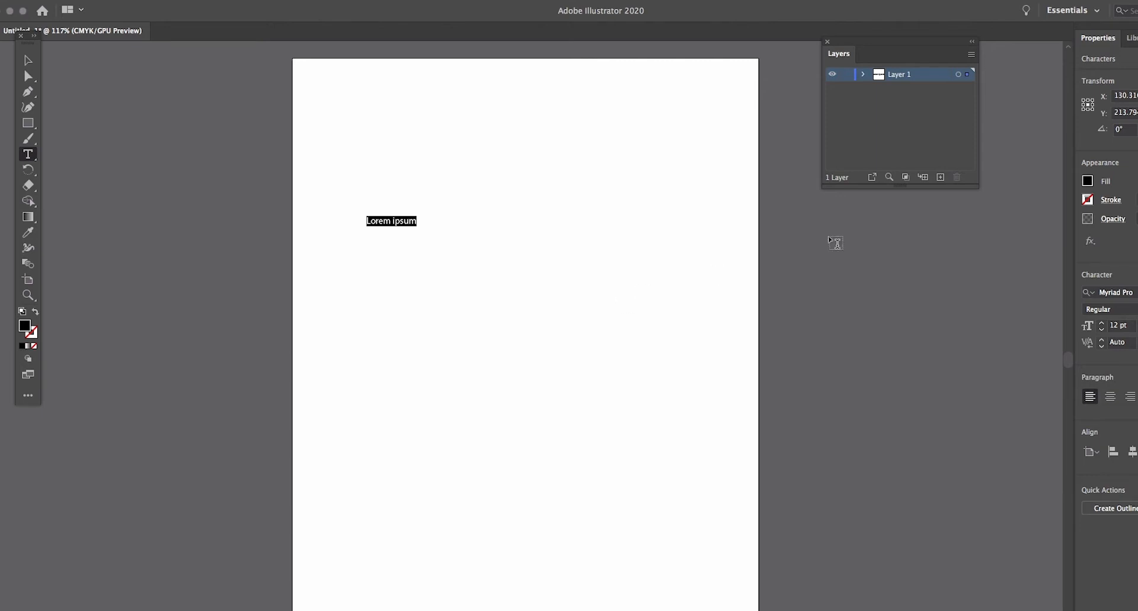
{"action": "left_click_drag", "start_coordinate": [1113, 40], "coordinate": [736, 91]}
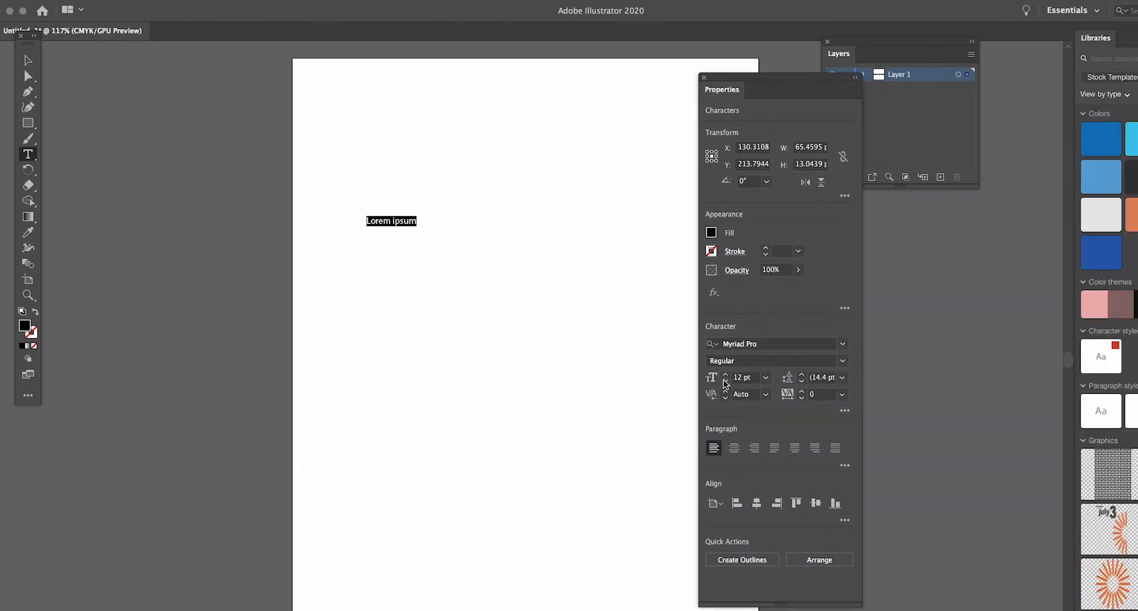
{"action": "left_click", "coordinate": [766, 378]}
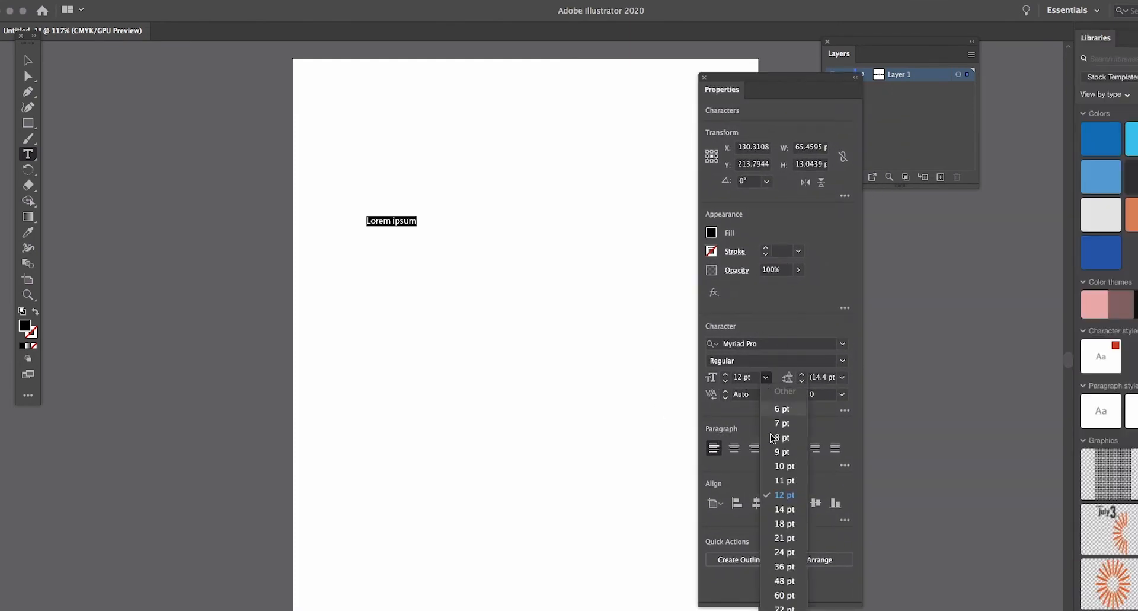
{"action": "left_click", "coordinate": [785, 566]}
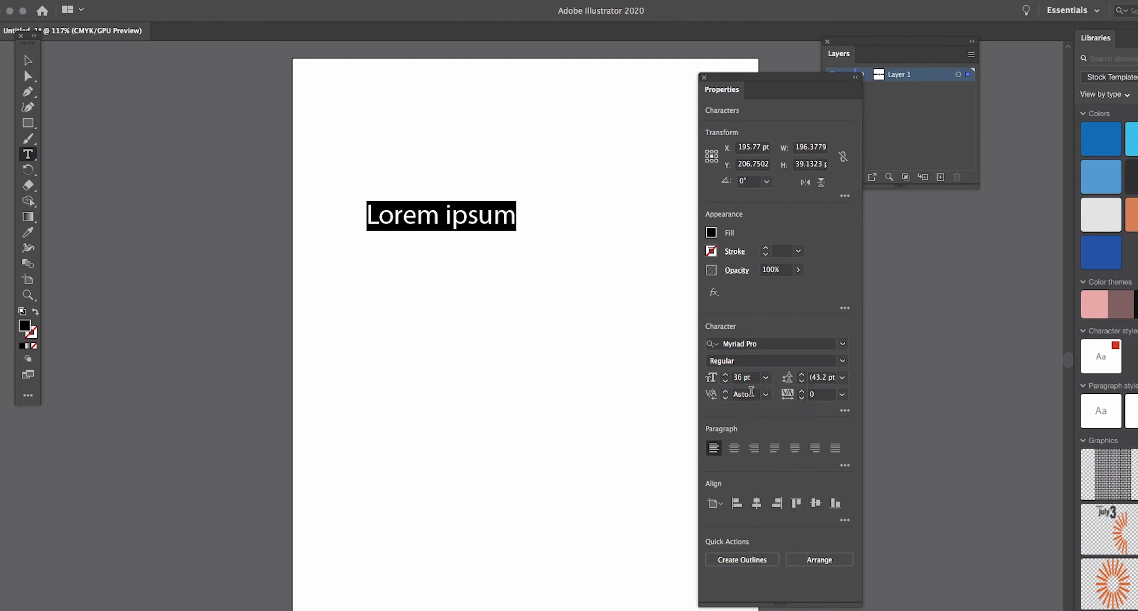
- Set the Lorem ipsum line's font to Arial and its tracking to 200
{"action": "left_click", "coordinate": [844, 346]}
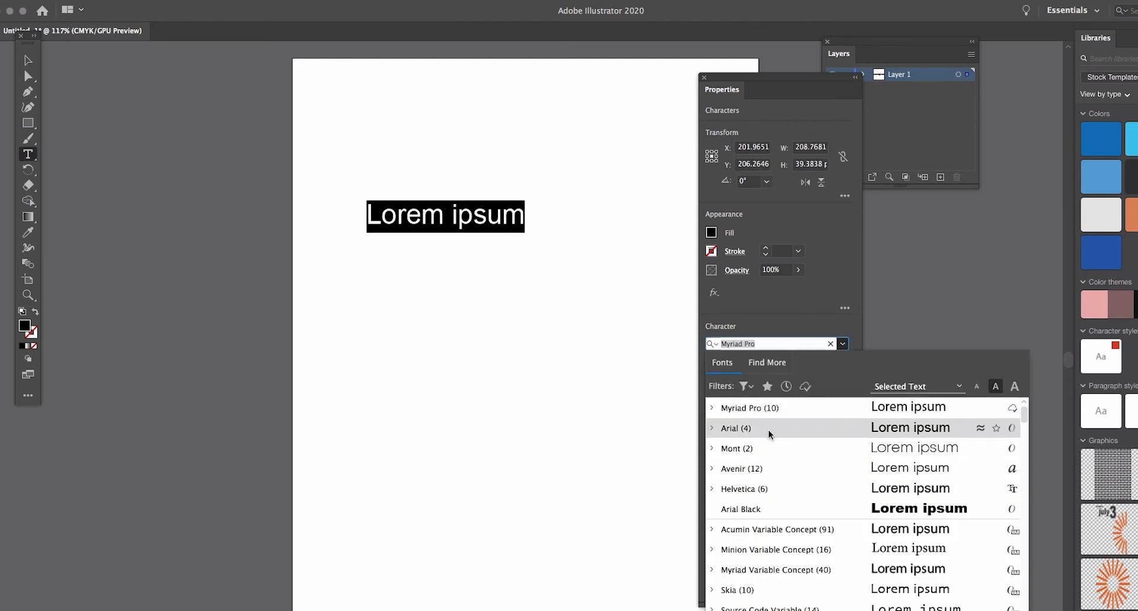
{"action": "left_click", "coordinate": [769, 433]}
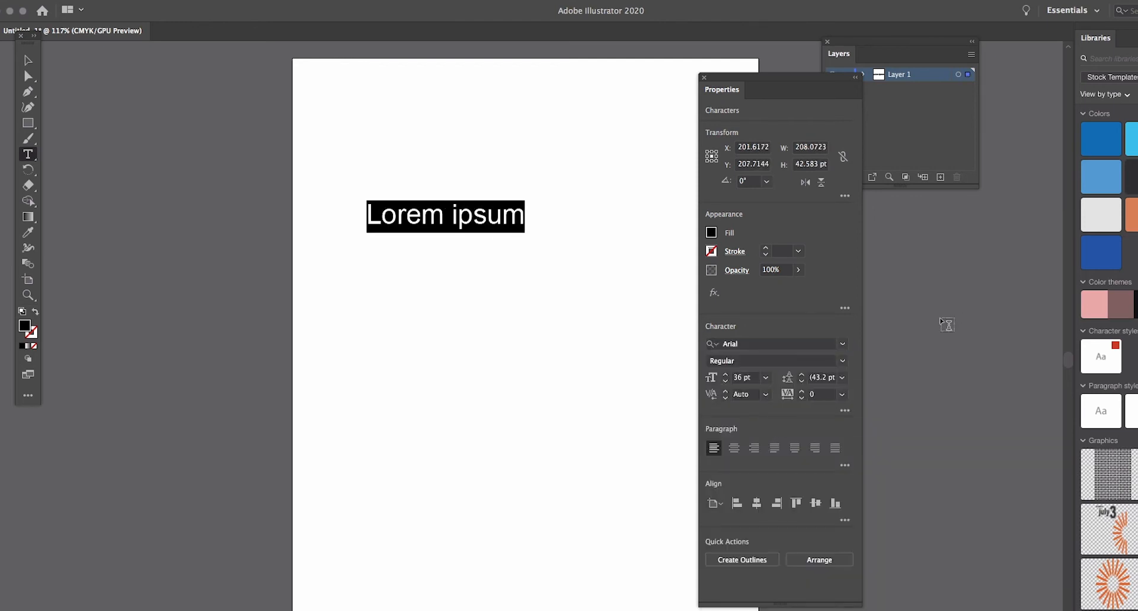
{"action": "left_click", "coordinate": [845, 410]}
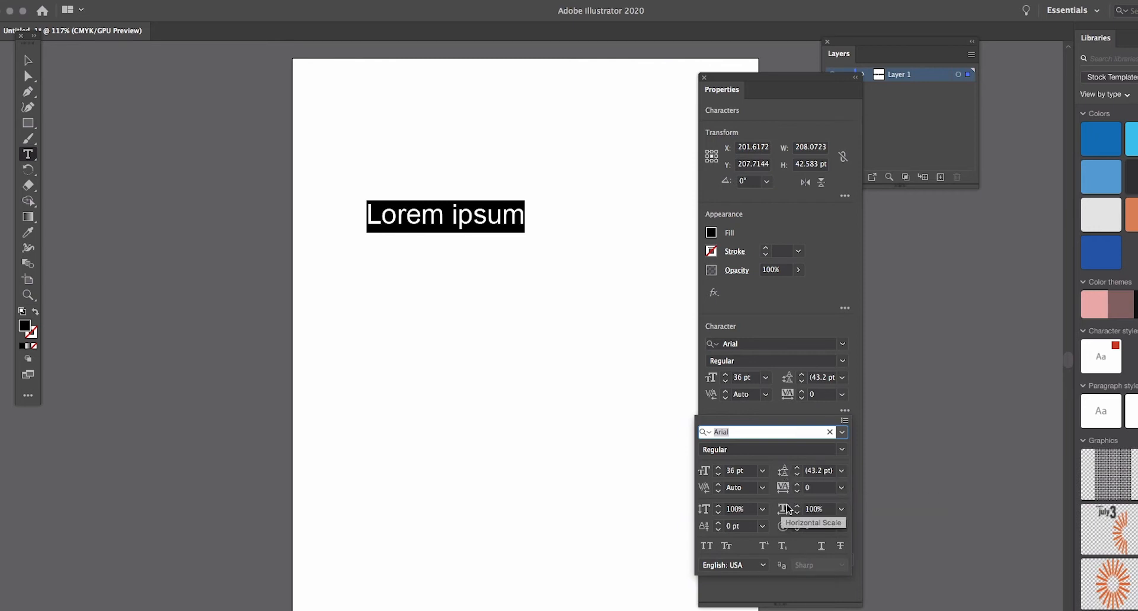
{"action": "left_click", "coordinate": [842, 487]}
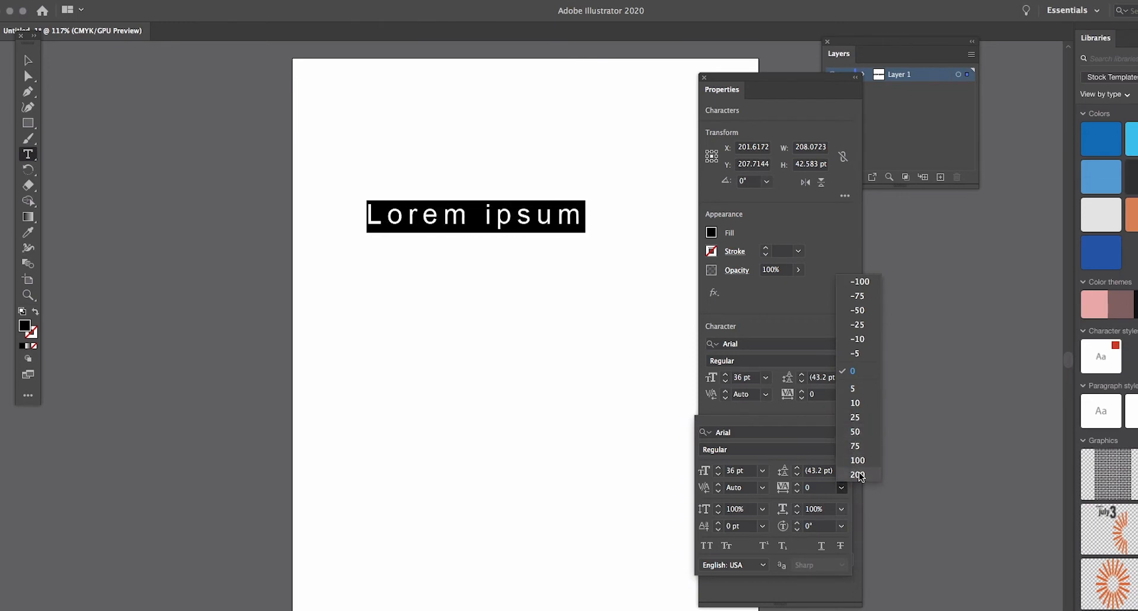
{"action": "left_click", "coordinate": [858, 474]}
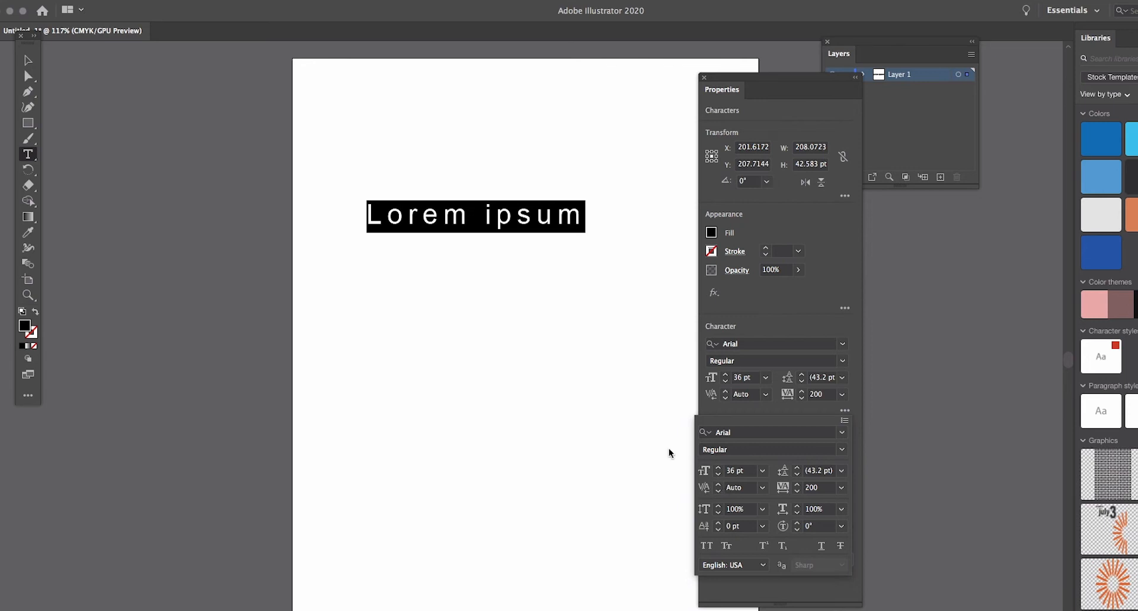
{"action": "left_click", "coordinate": [385, 223]}
{"action": "left_click", "coordinate": [385, 218]}
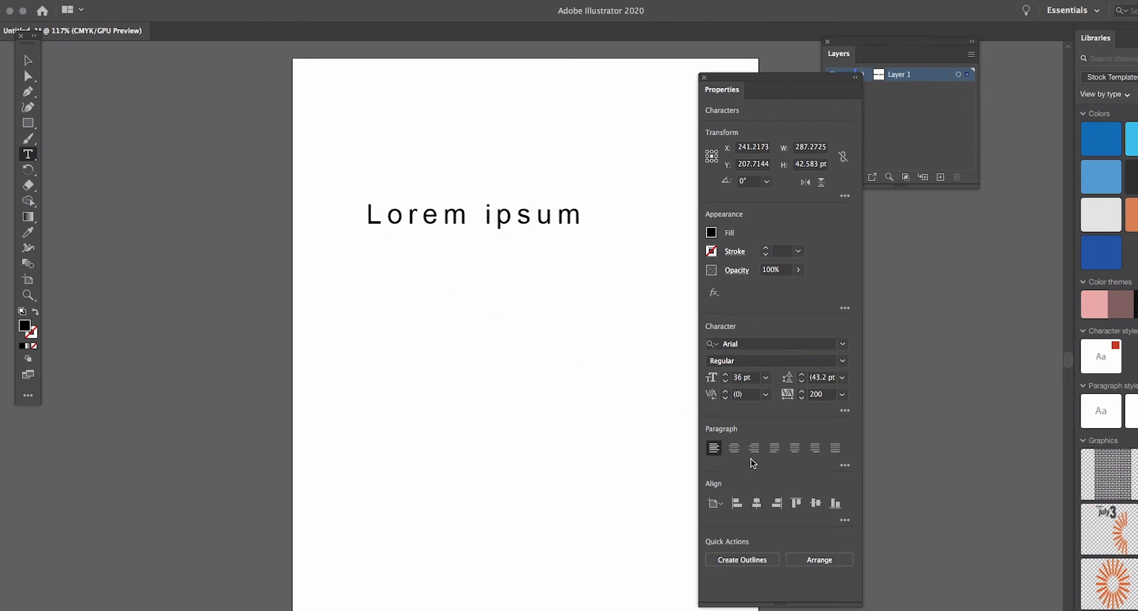
{"action": "left_click", "coordinate": [845, 410]}
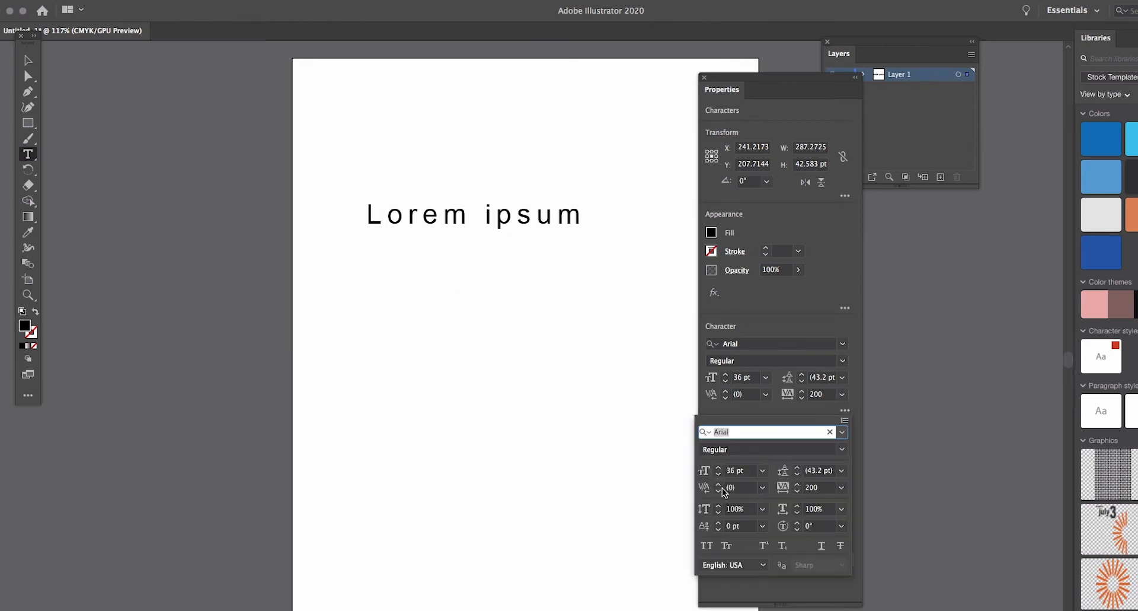
{"action": "left_click", "coordinate": [763, 488]}
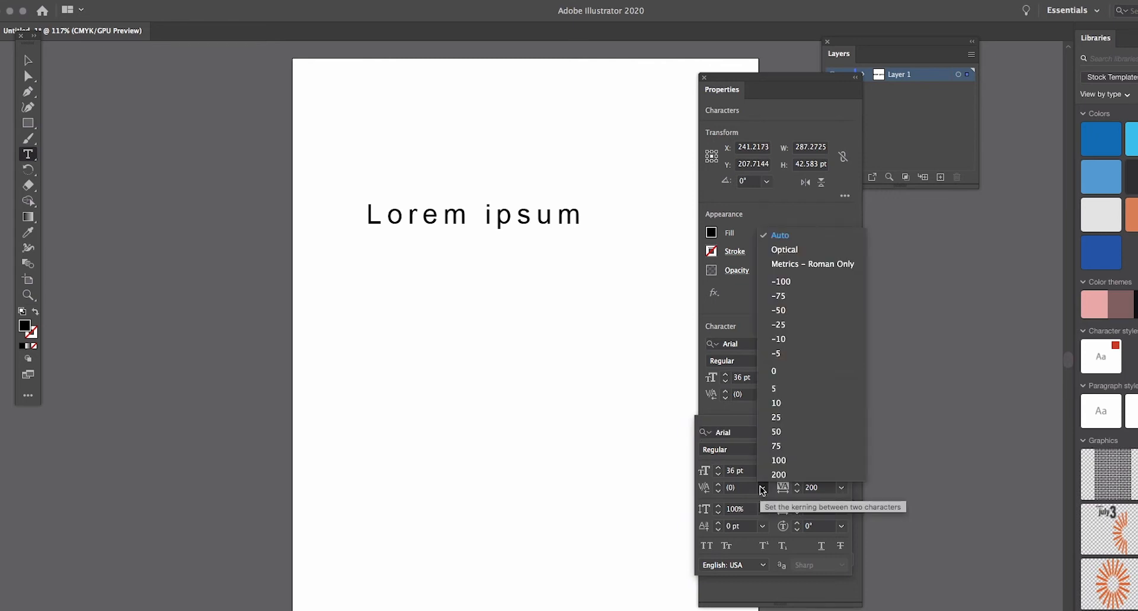
{"action": "left_click", "coordinate": [761, 489]}
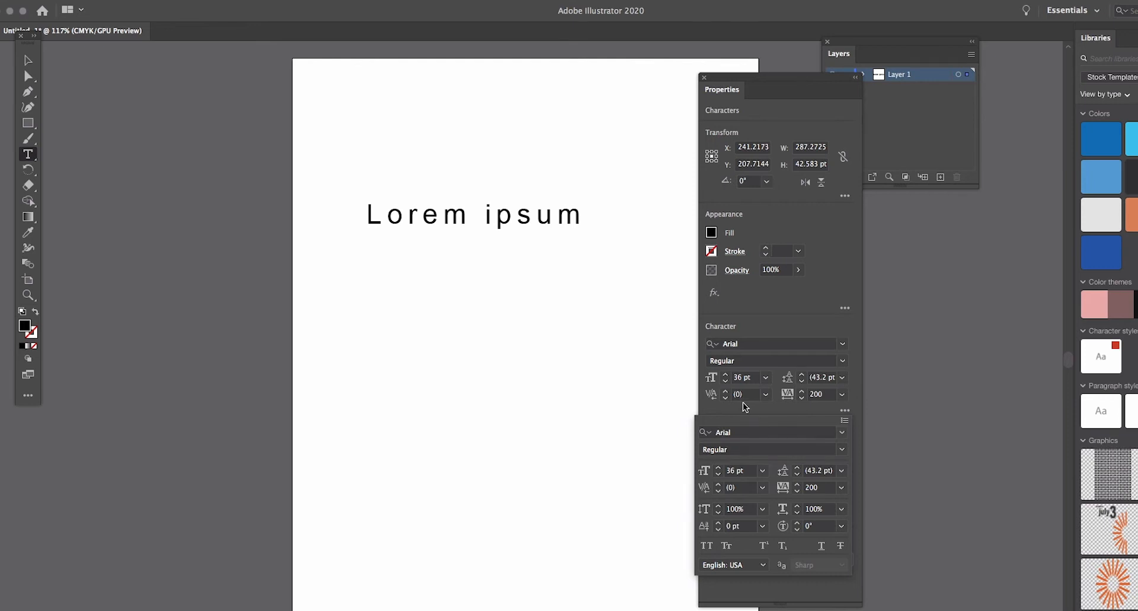
- Tighten the kerning between the L and the o of Lorem to about -100
{"action": "left_click", "coordinate": [383, 215]}
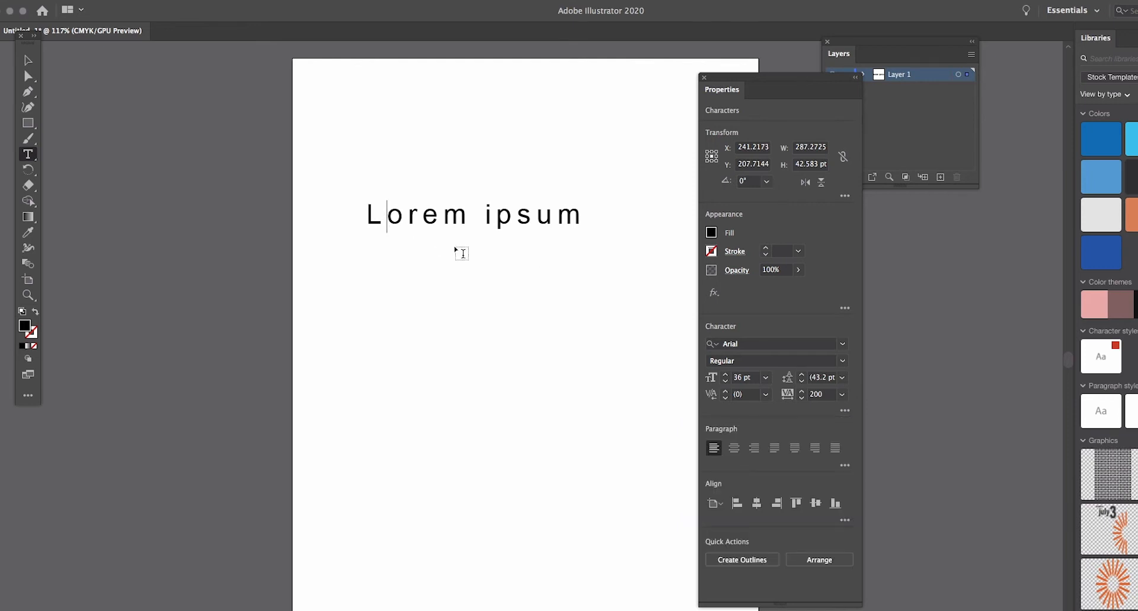
{"action": "key", "text": "alt+Left"}
{"action": "key", "text": "alt+Left"}
{"action": "key", "text": "alt+Left"}
{"action": "key", "text": "alt+Left"}
{"action": "key", "text": "alt+Left"}
{"action": "key", "text": "alt+Left"}
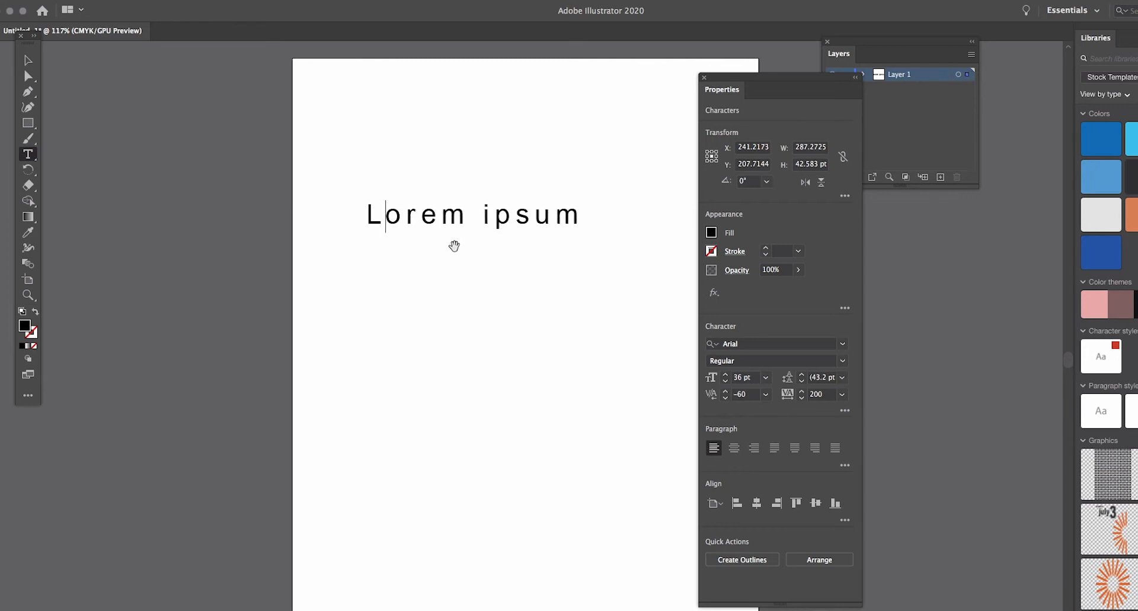
{"action": "key", "text": "alt+Right"}
{"action": "key", "text": "alt+Right"}
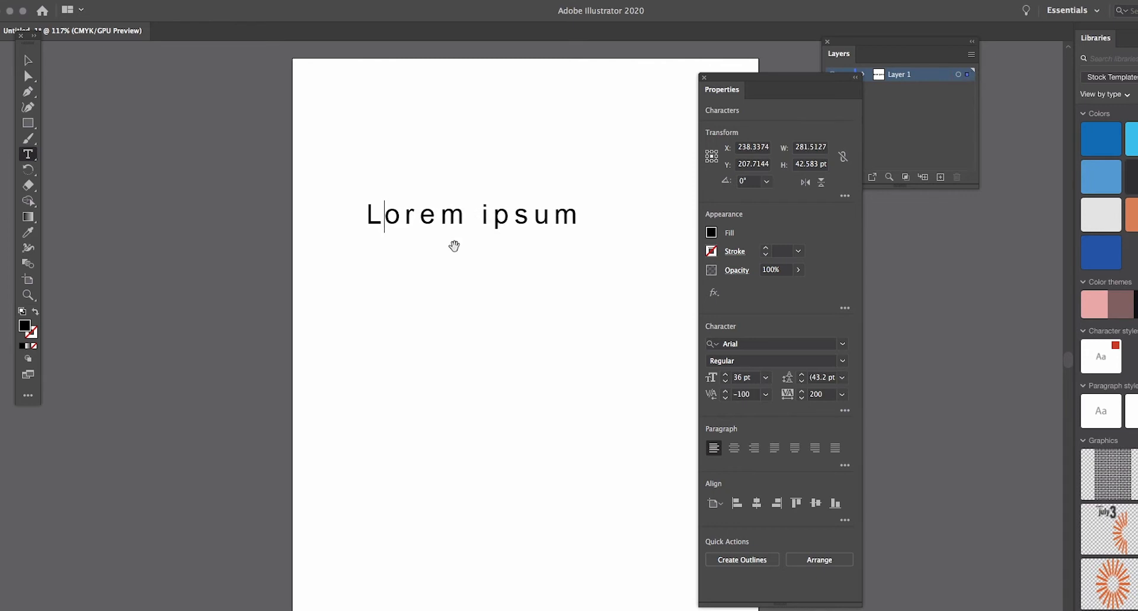
- Adjust the tracking of the whole Lorem ipsum line to 240 and deselect the text
{"action": "left_click_drag", "start_coordinate": [366, 214], "coordinate": [680, 228]}
{"action": "key", "text": "alt+Right"}
{"action": "key", "text": "alt+Right"}
{"action": "key", "text": "alt+Right"}
{"action": "key", "text": "alt+Right"}
{"action": "key", "text": "alt+Right"}
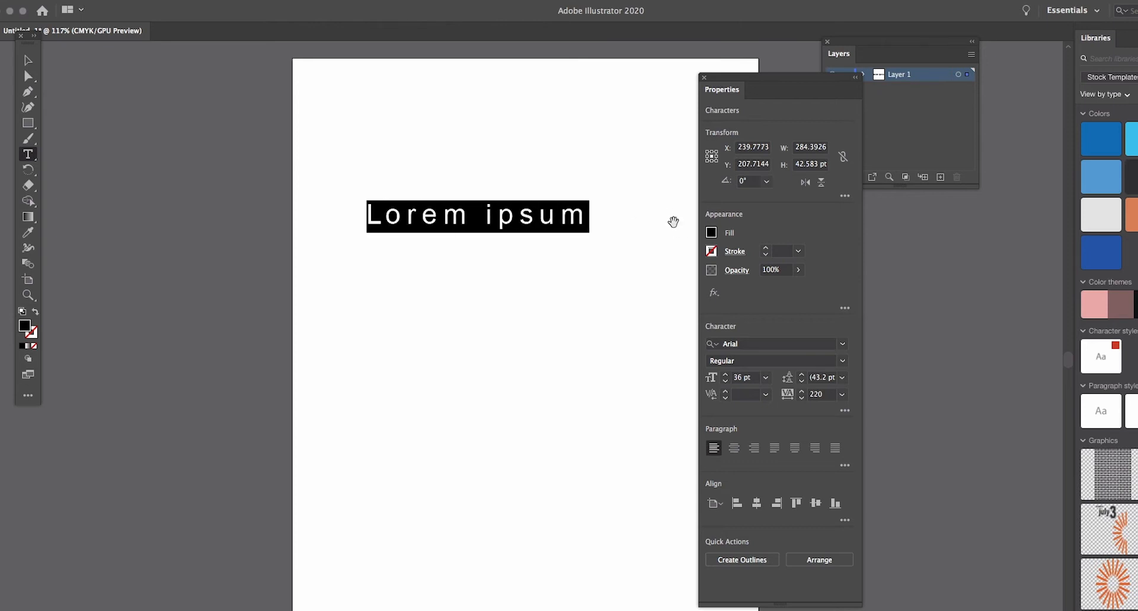
{"action": "key", "text": "alt+Right"}
{"action": "key", "text": "alt+Right"}
{"action": "key", "text": "alt+Right"}
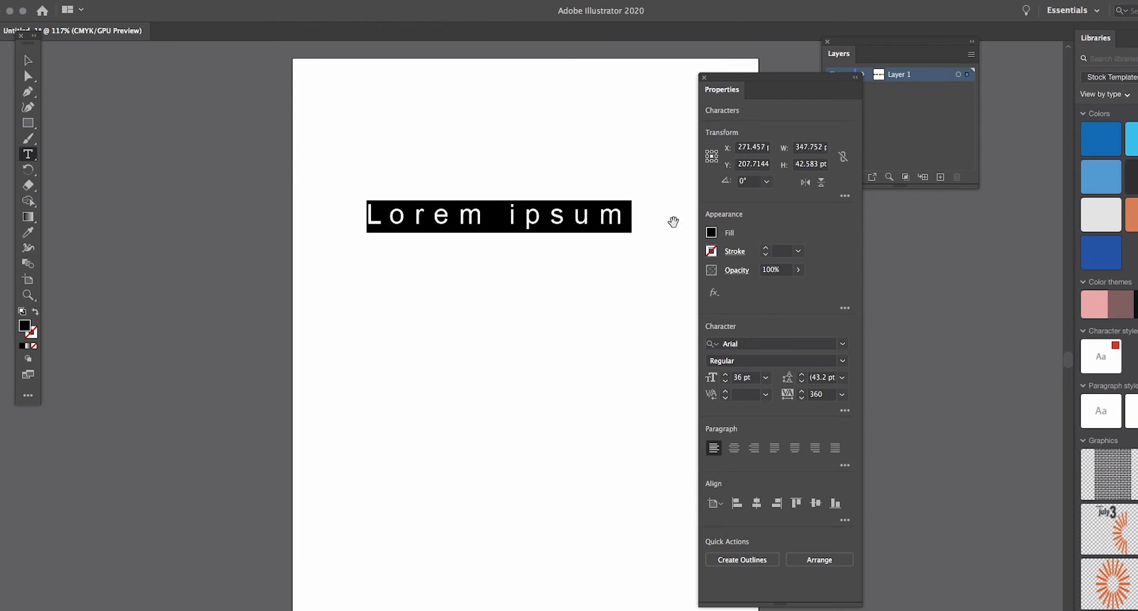
{"action": "key", "text": "alt+Left"}
{"action": "key", "text": "alt+Left"}
{"action": "key", "text": "alt+Left"}
{"action": "key", "text": "alt+Left"}
{"action": "key", "text": "alt+Left"}
{"action": "key", "text": "alt+Left"}
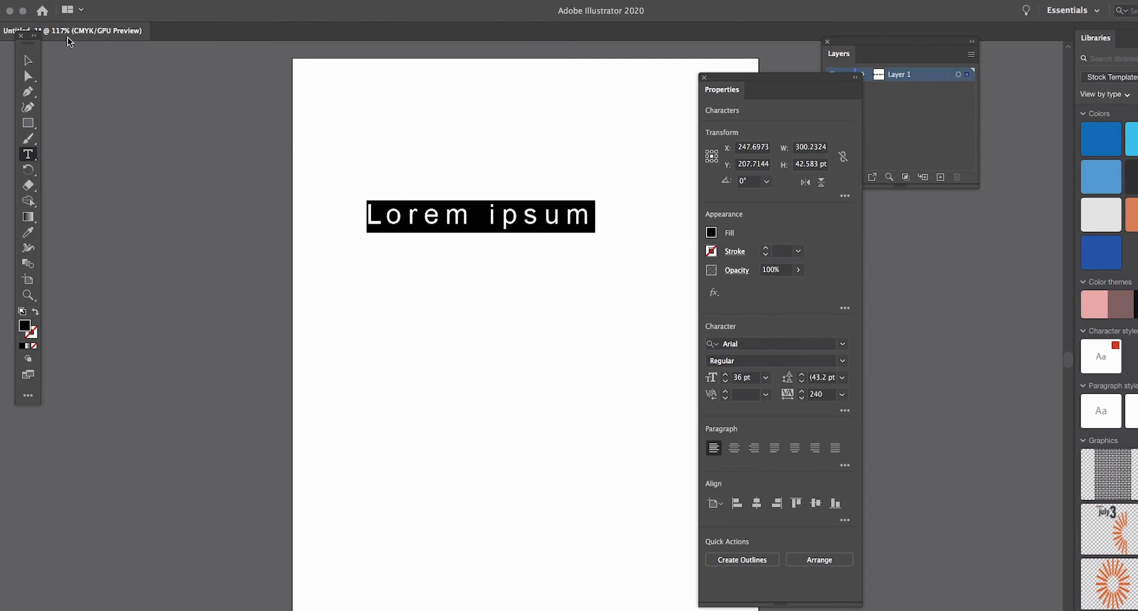
{"action": "key", "text": "super+shift+a"}
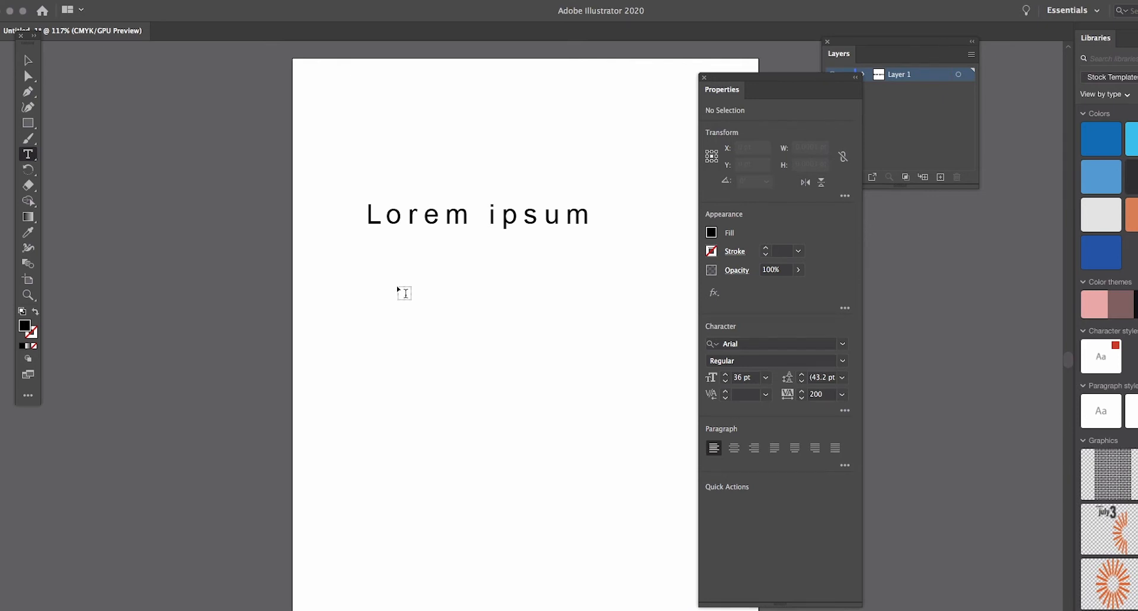
- Draw an open S-shaped wave path across the upper part of the blank artboard with the Pen tool
{"action": "left_click_drag", "start_coordinate": [35, 159], "coordinate": [85, 172]}
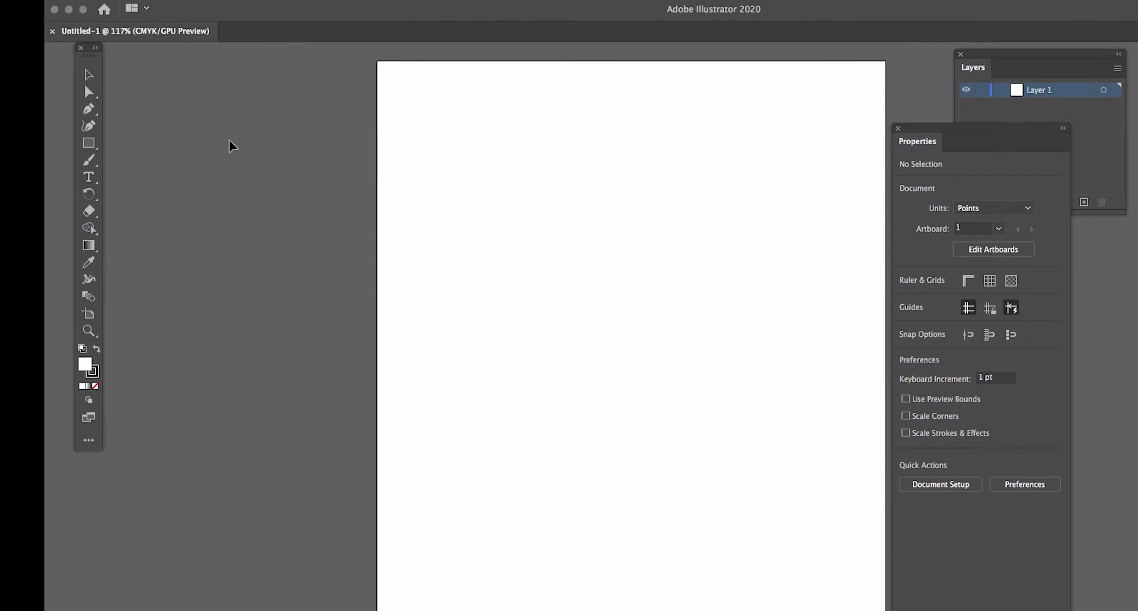
{"action": "left_click", "coordinate": [88, 111]}
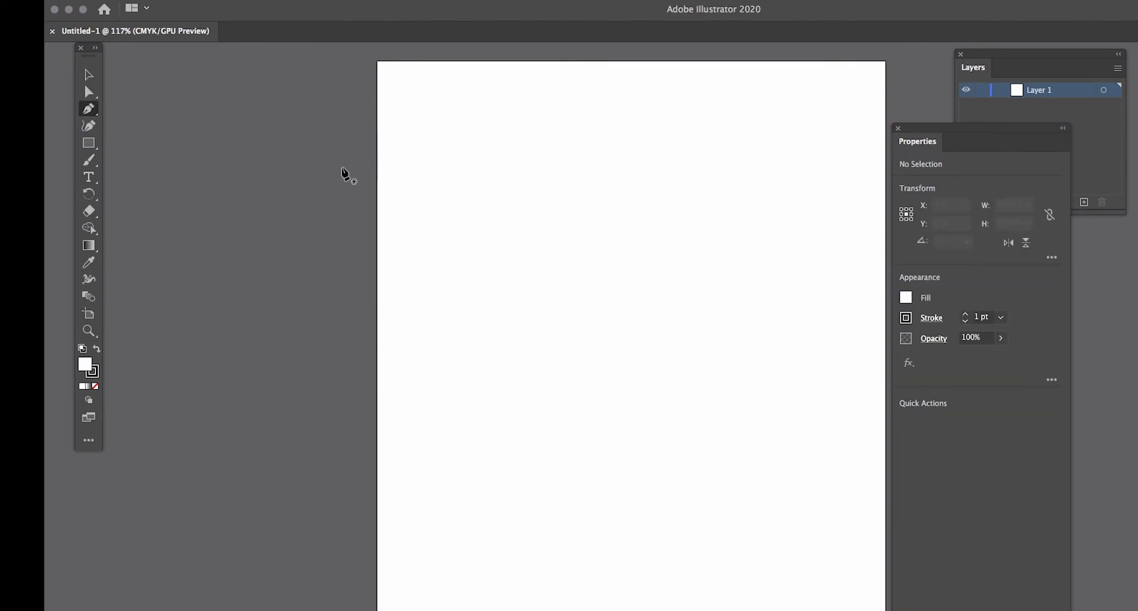
{"action": "left_click", "coordinate": [416, 267]}
{"action": "left_click_drag", "start_coordinate": [540, 218], "coordinate": [594, 225]}
{"action": "left_click_drag", "start_coordinate": [696, 273], "coordinate": [746, 270]}
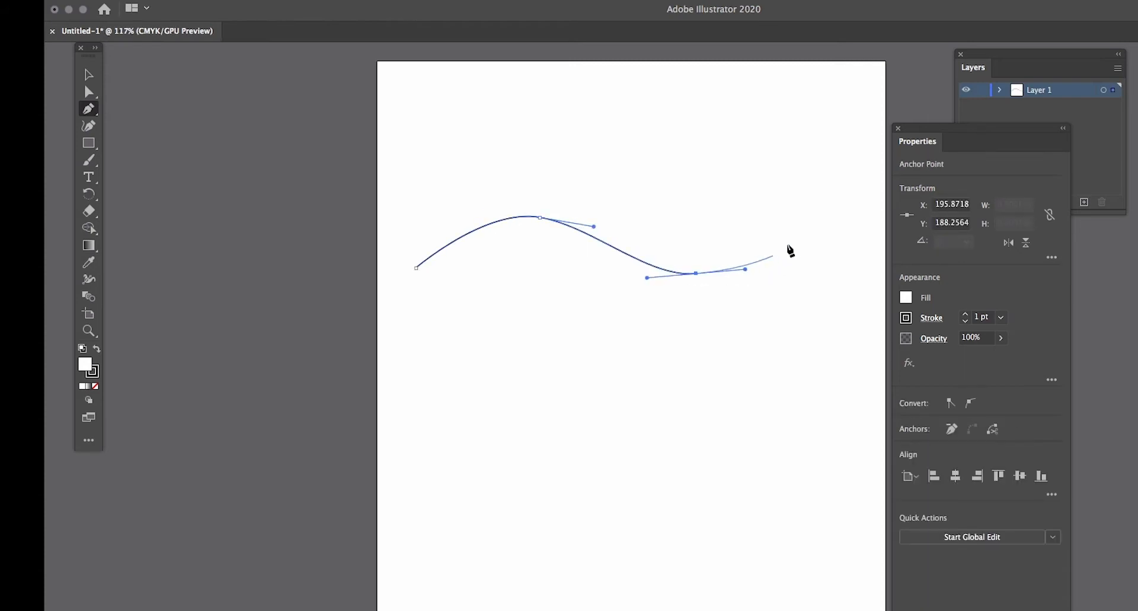
{"action": "left_click", "coordinate": [817, 223]}
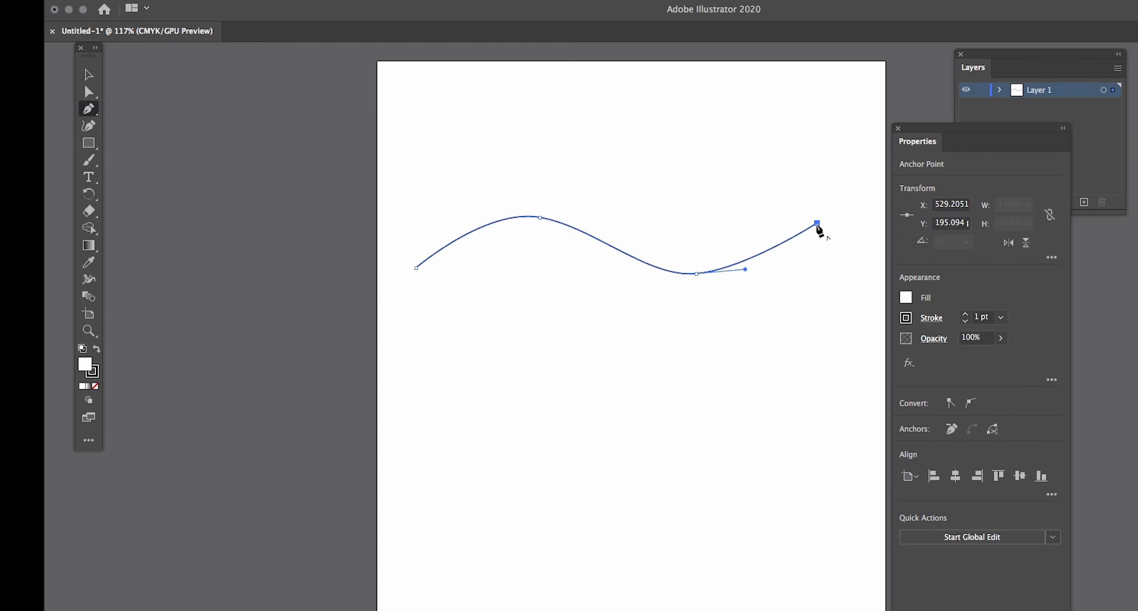
{"action": "left_click", "coordinate": [831, 255], "text": "super"}
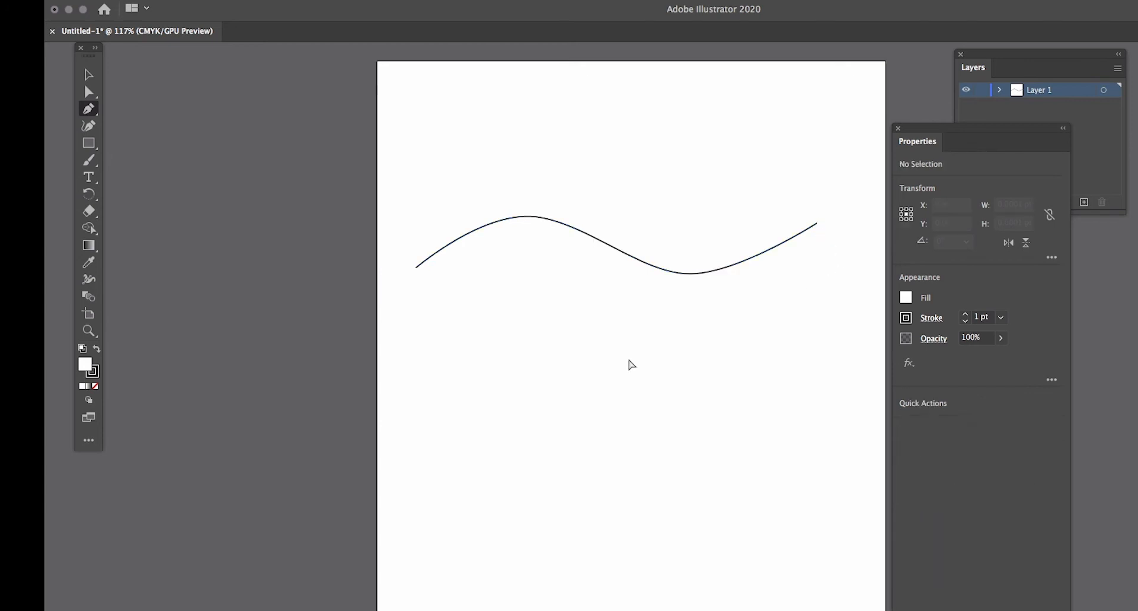
- Add placeholder text along the wave path with the Type on a Path tool, beginning at the path's left end
{"action": "left_click", "coordinate": [89, 176]}
{"action": "left_click", "coordinate": [153, 196]}
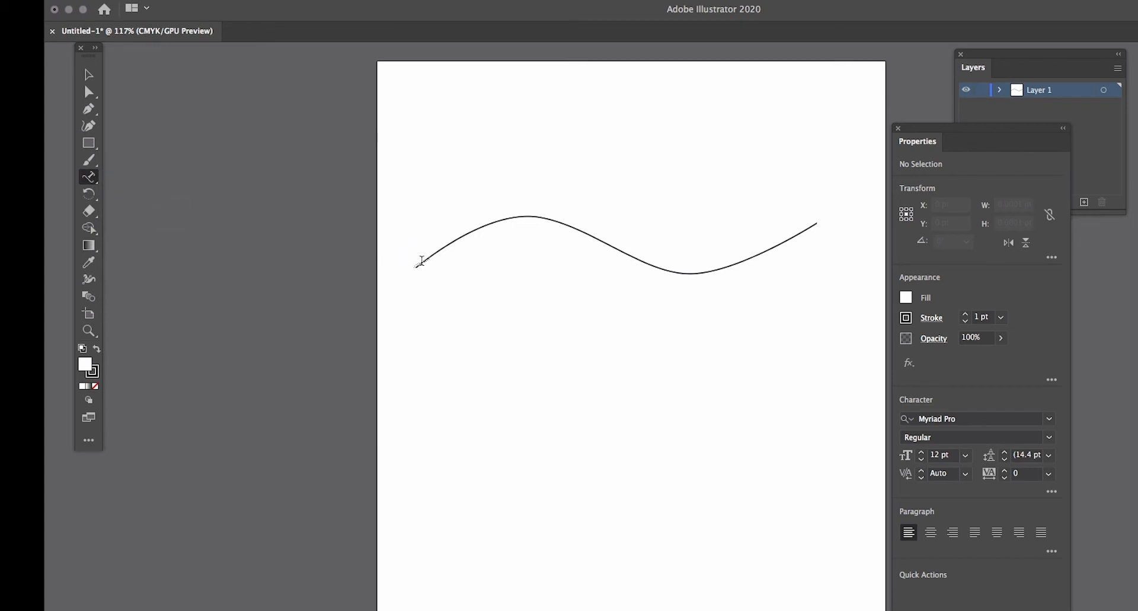
{"action": "left_click", "coordinate": [421, 261]}
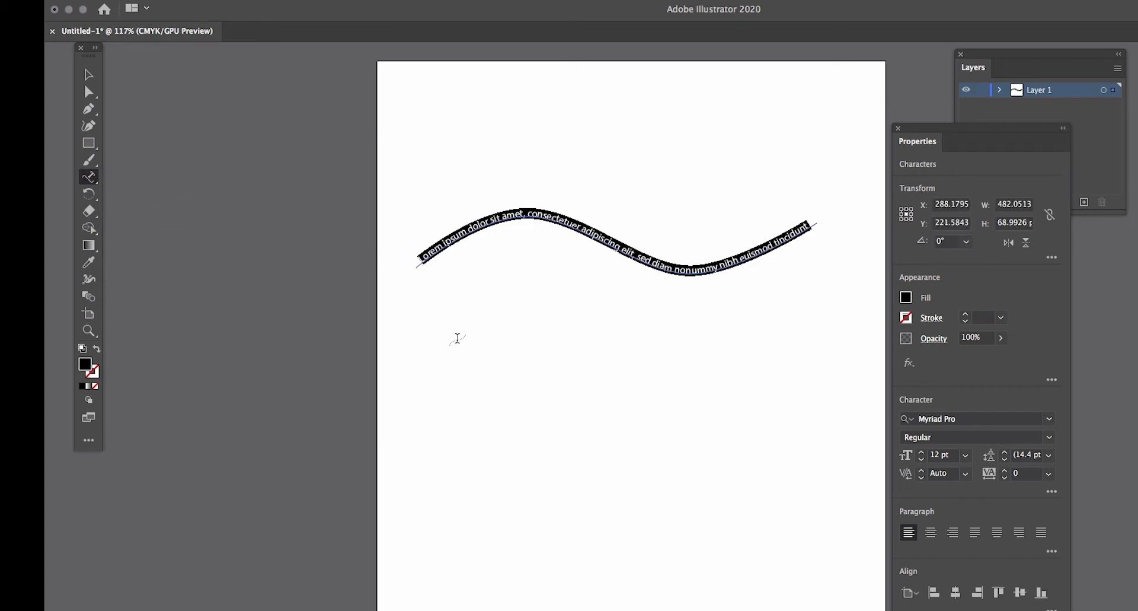
{"action": "left_click", "coordinate": [966, 458]}
{"action": "key", "text": "Escape"}
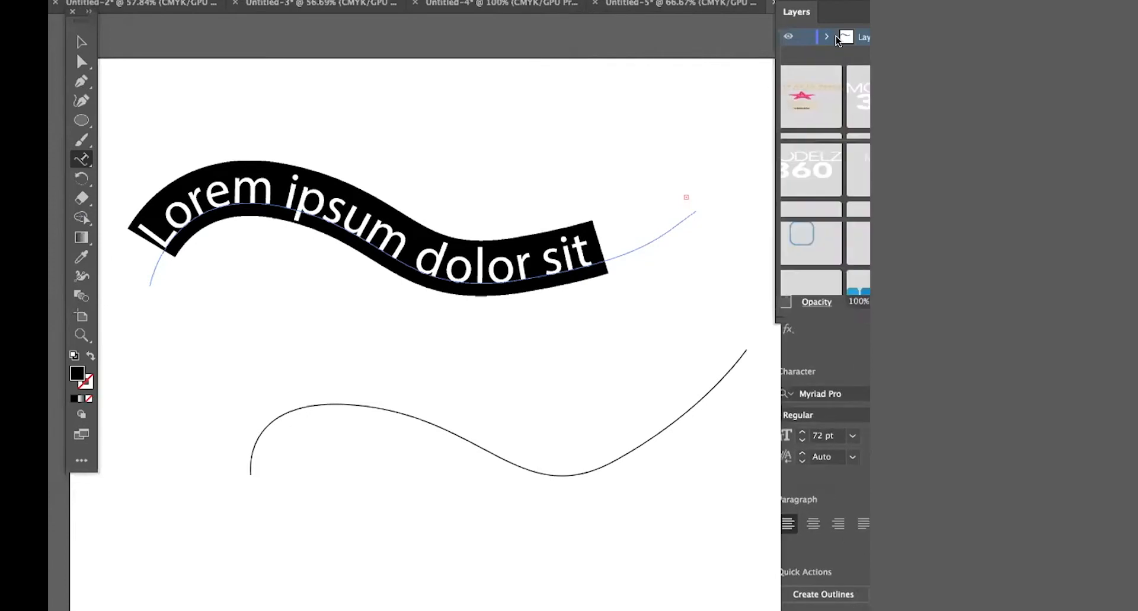
- Set the font size of the text on the upper curve to 60 pt
{"action": "left_click_drag", "start_coordinate": [836, 39], "coordinate": [691, 38]}
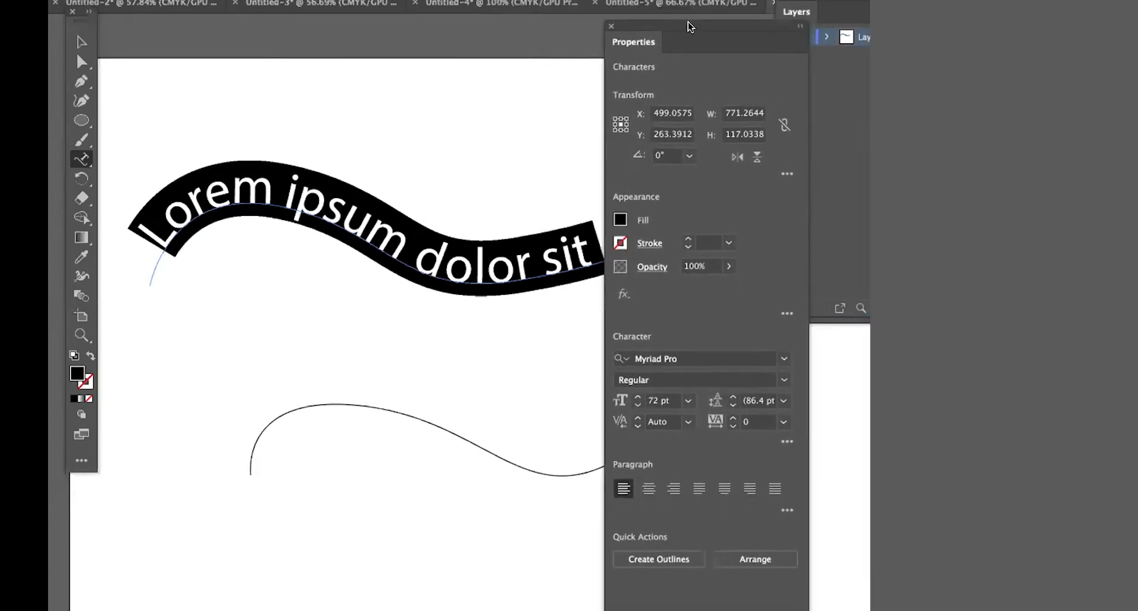
{"action": "left_click", "coordinate": [687, 401]}
{"action": "left_click", "coordinate": [707, 357]}
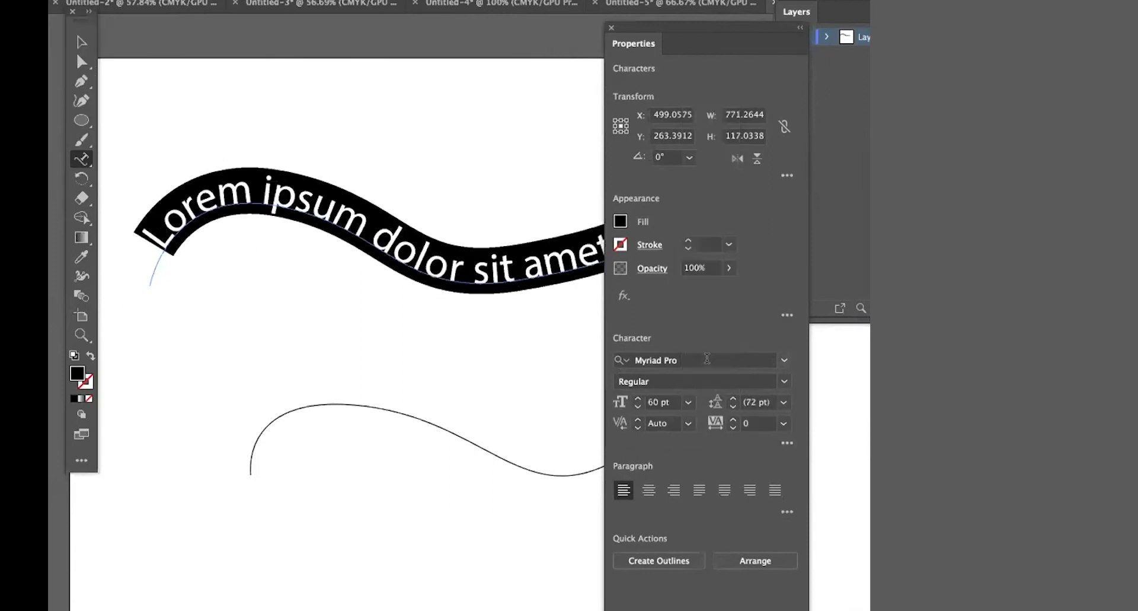
{"action": "left_click_drag", "start_coordinate": [654, 34], "coordinate": [830, 37]}
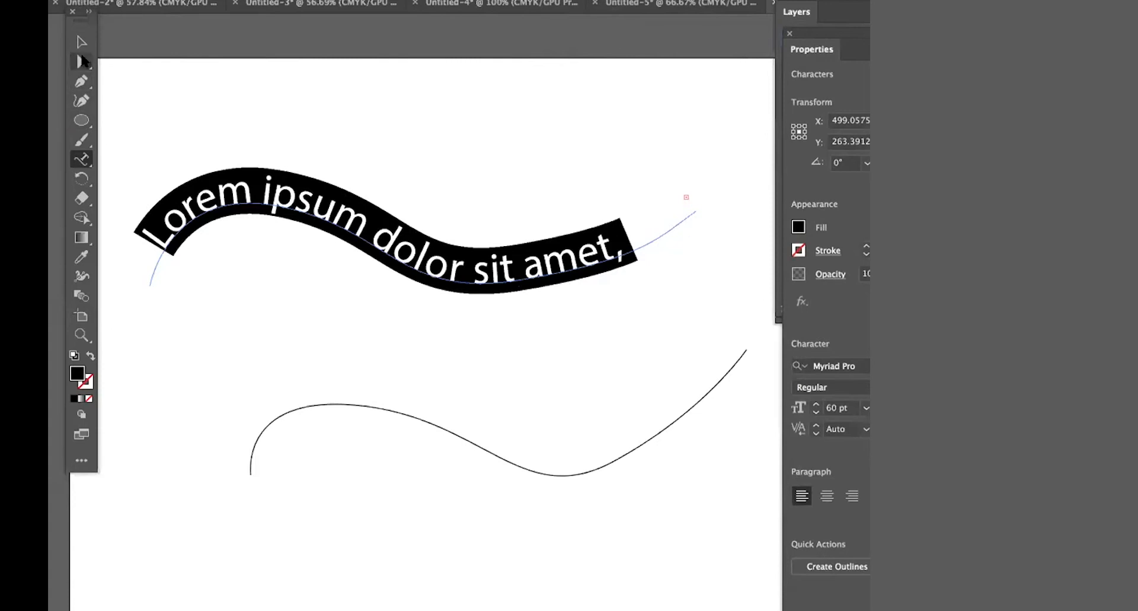
- Reposition the path text's brackets with the Direct Selection tool, placing the start bracket near the curve's beginning and the end bracket at its end
{"action": "left_click", "coordinate": [82, 64]}
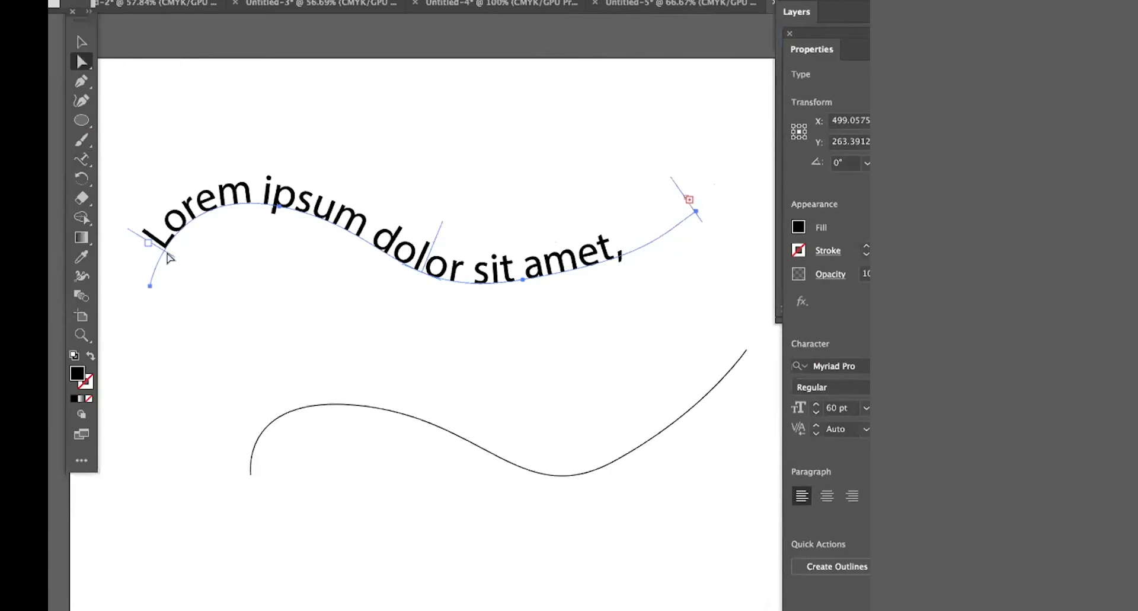
{"action": "left_click_drag", "start_coordinate": [164, 247], "coordinate": [234, 256]}
{"action": "mouse_move", "coordinate": [696, 209]}
{"action": "left_mouse_down"}
{"action": "mouse_move", "coordinate": [613, 263]}
{"action": "mouse_move", "coordinate": [543, 272]}
{"action": "mouse_move", "coordinate": [704, 219]}
{"action": "left_mouse_up"}
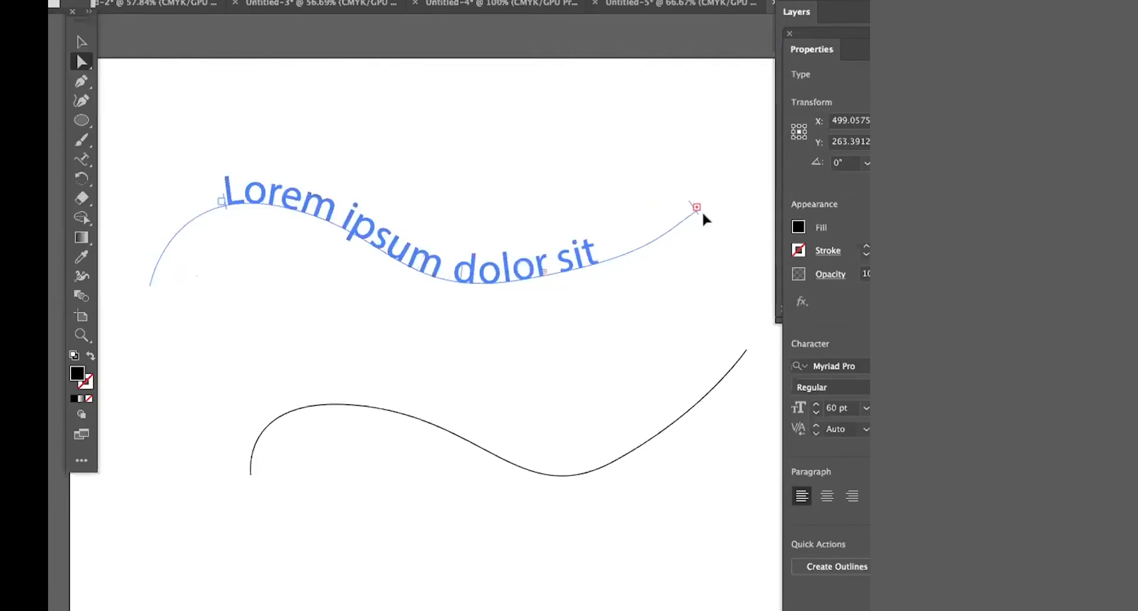
{"action": "left_click_drag", "start_coordinate": [224, 205], "coordinate": [156, 278]}
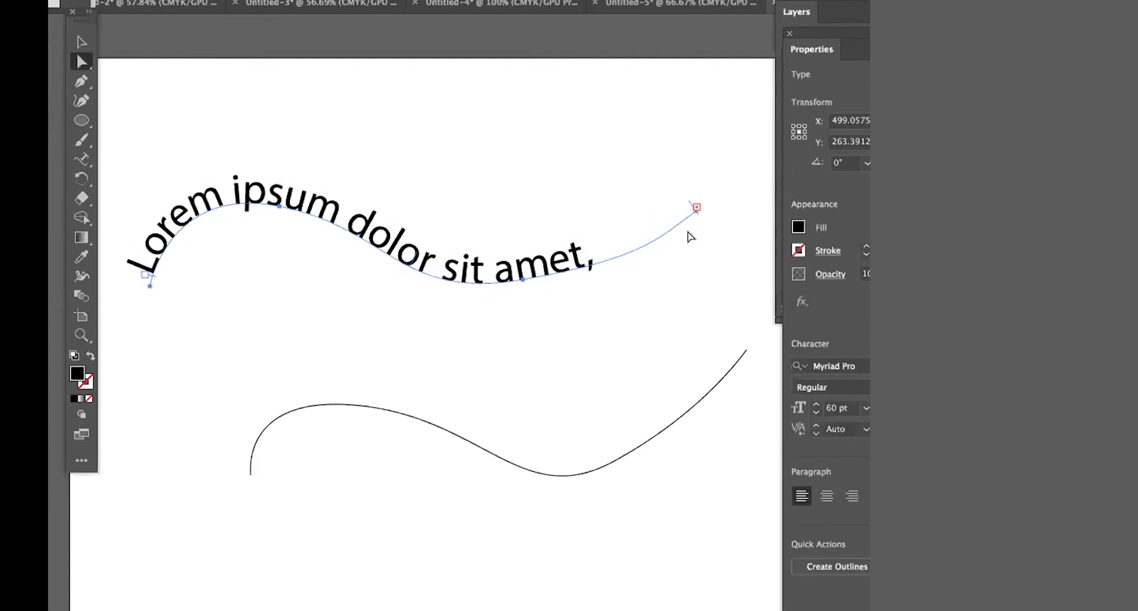
- Insert "lsad kfkds" before the word "amet," in the upper curve's path text so the text overflows the curve
{"action": "left_click", "coordinate": [81, 159]}
{"action": "left_click", "coordinate": [495, 267]}
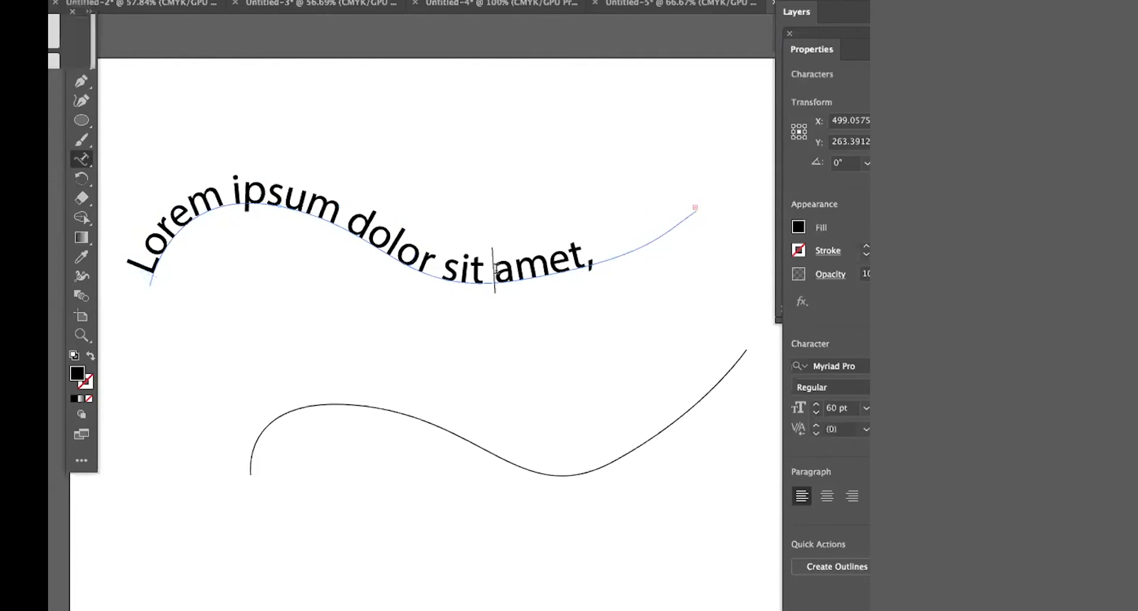
{"action": "type", "text": "lsad kfkds"}
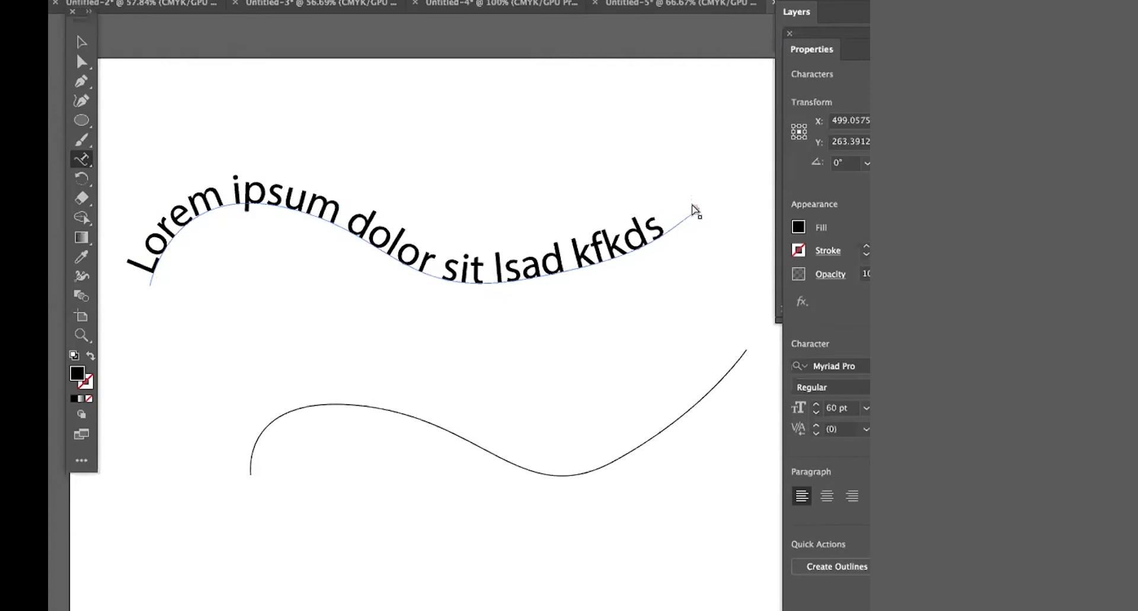
- Load the overset text from the upper curve's out port and thread it onto the lower curve
{"action": "left_click", "coordinate": [697, 209]}
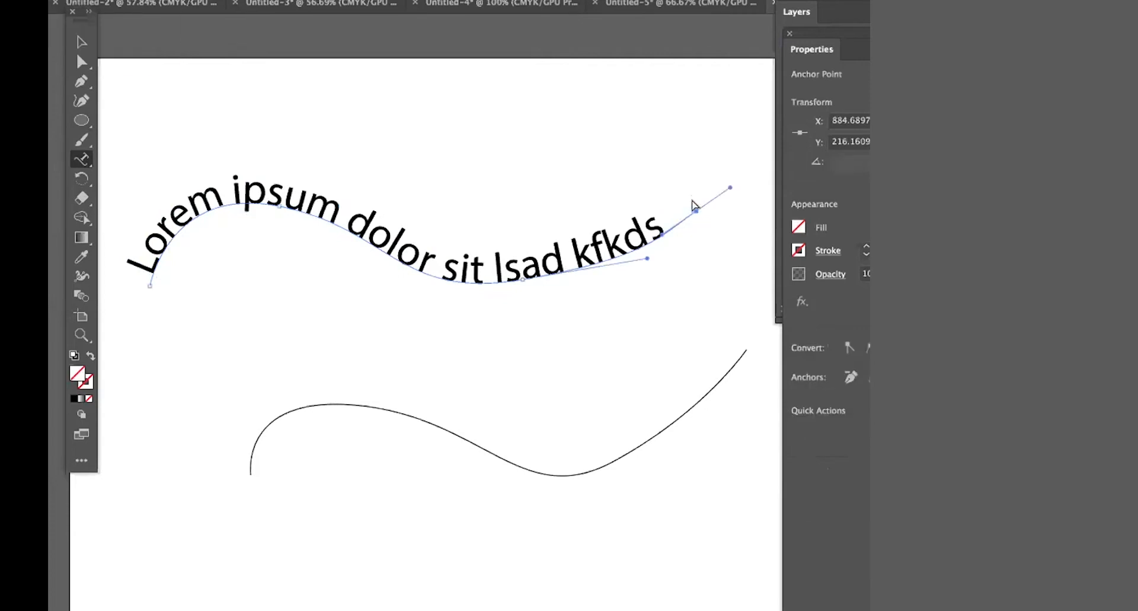
{"action": "left_click", "coordinate": [692, 202], "text": "super"}
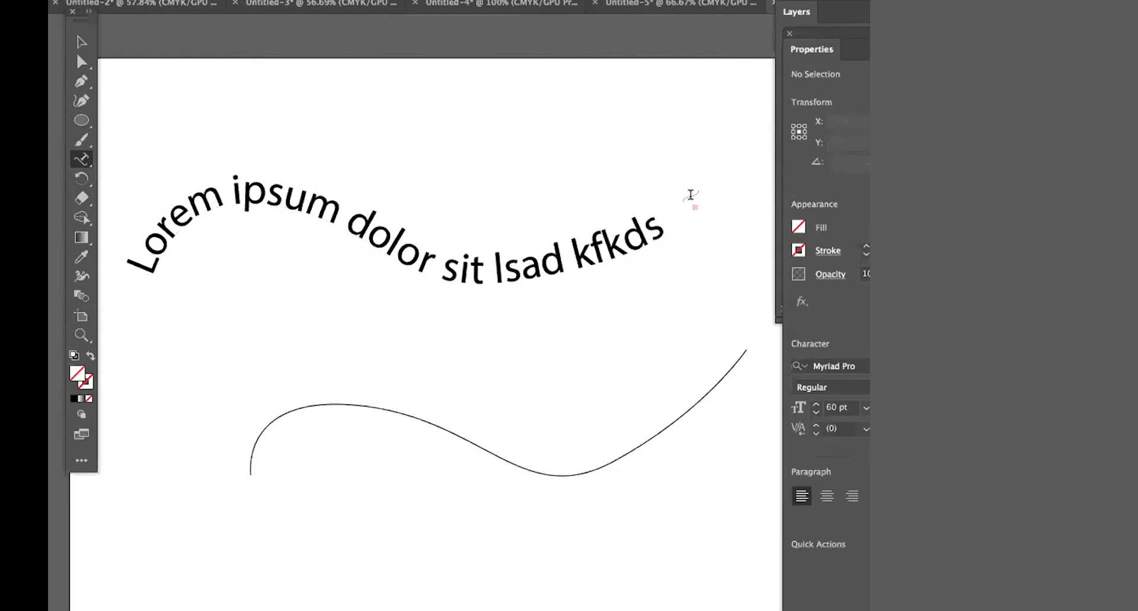
{"action": "key", "text": "super+equal"}
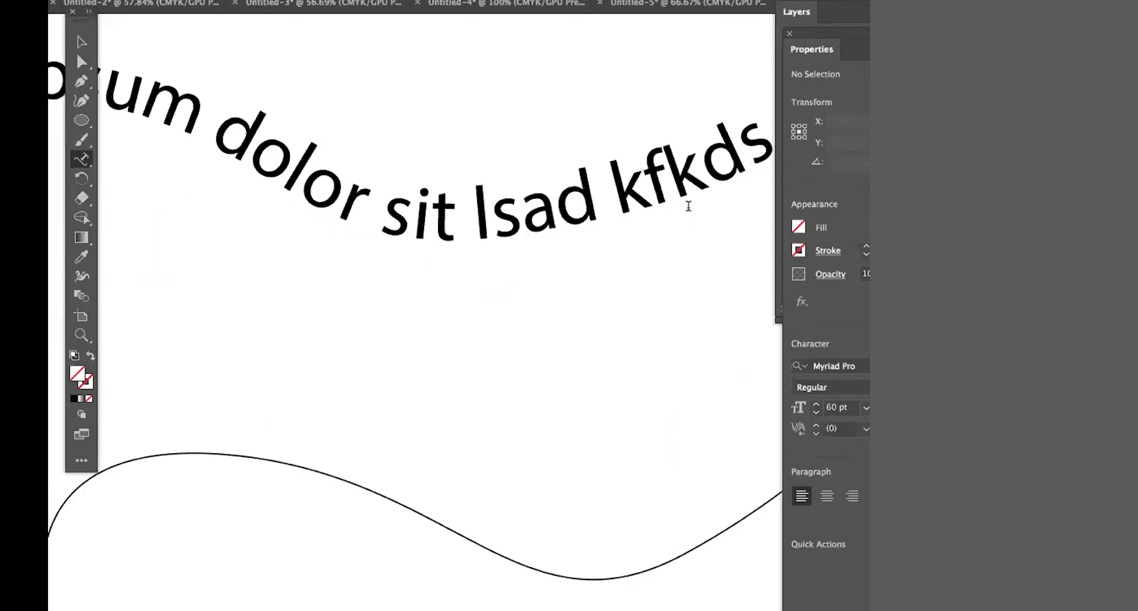
{"action": "left_click", "coordinate": [391, 222]}
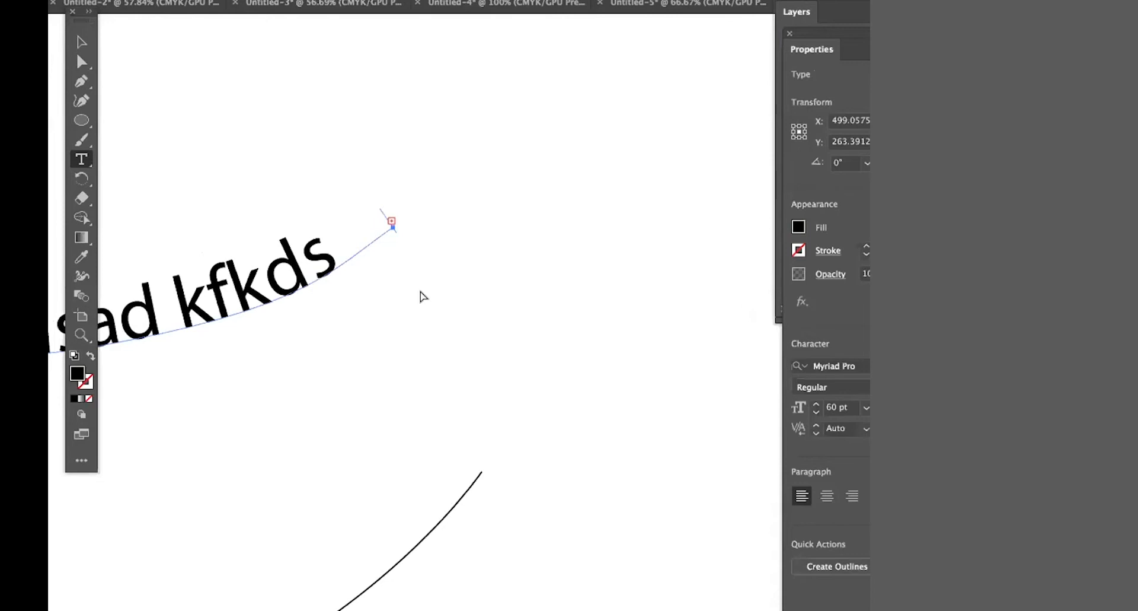
{"action": "key", "text": "super+minus"}
{"action": "key", "text": "super+minus"}
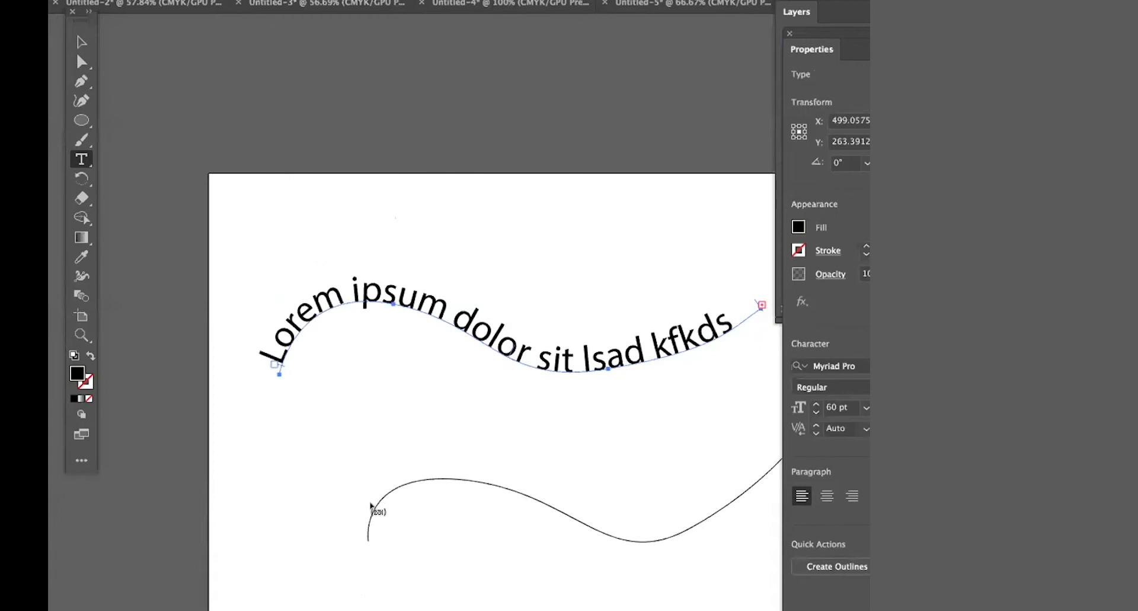
{"action": "left_click", "coordinate": [371, 506]}
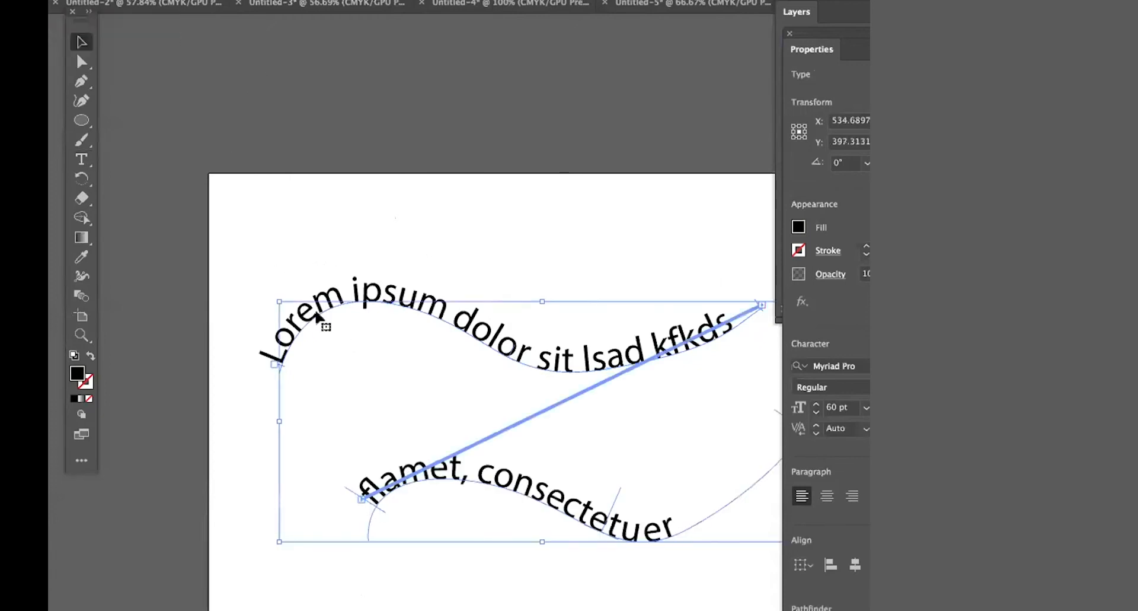
- Insert "asdlkfjlkjdsf dsf" before "ipsum" in the upper curve's text and add a space after "asdlk"
{"action": "left_click", "coordinate": [81, 158]}
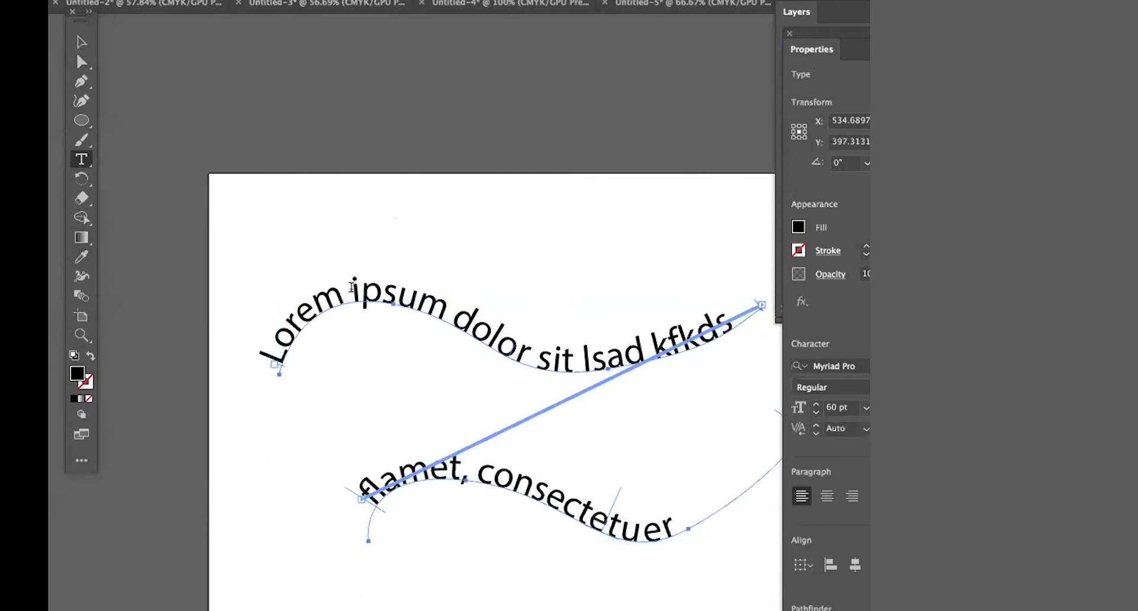
{"action": "left_click", "coordinate": [350, 281]}
{"action": "type", "text": "asdlkfjlkjdsf dsf ipsum"}
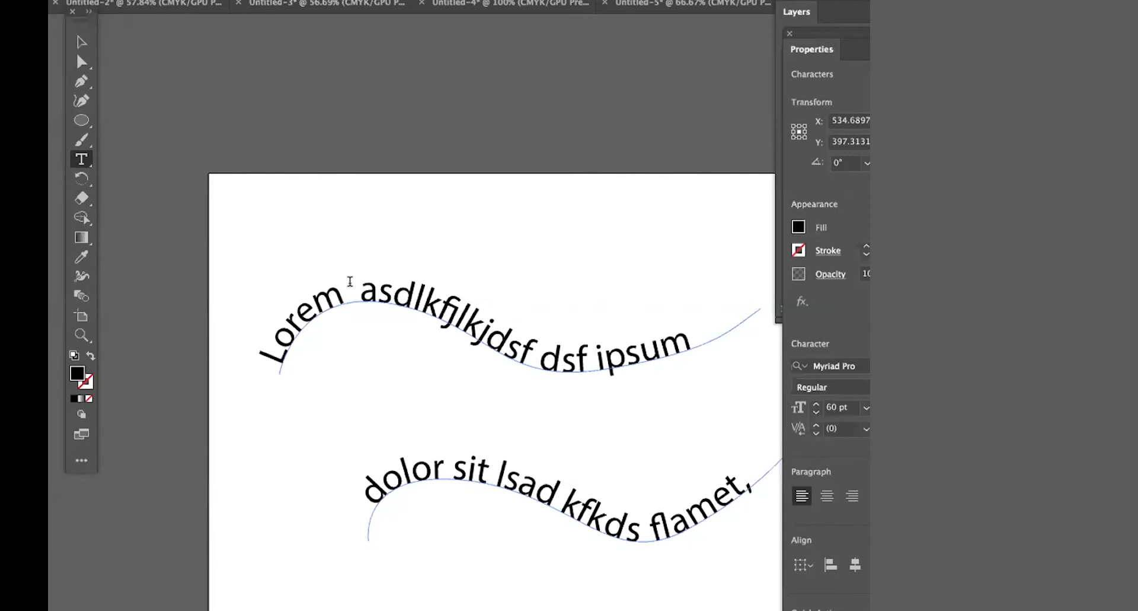
{"action": "left_click", "coordinate": [439, 309]}
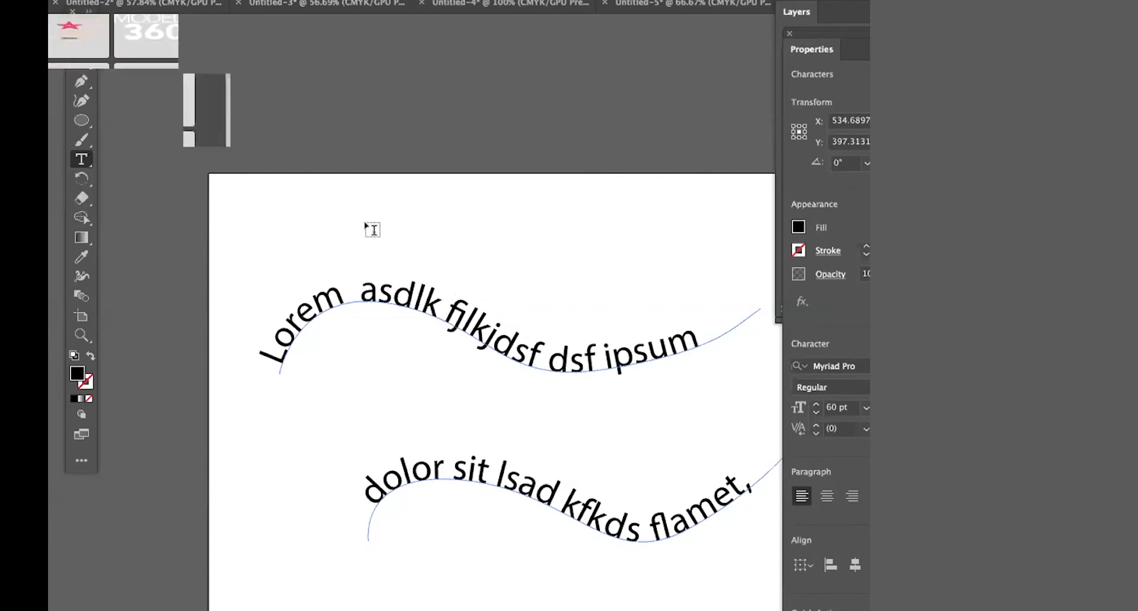
- Select the two threaded path texts and remove them from the artboard
{"action": "left_click", "coordinate": [82, 41]}
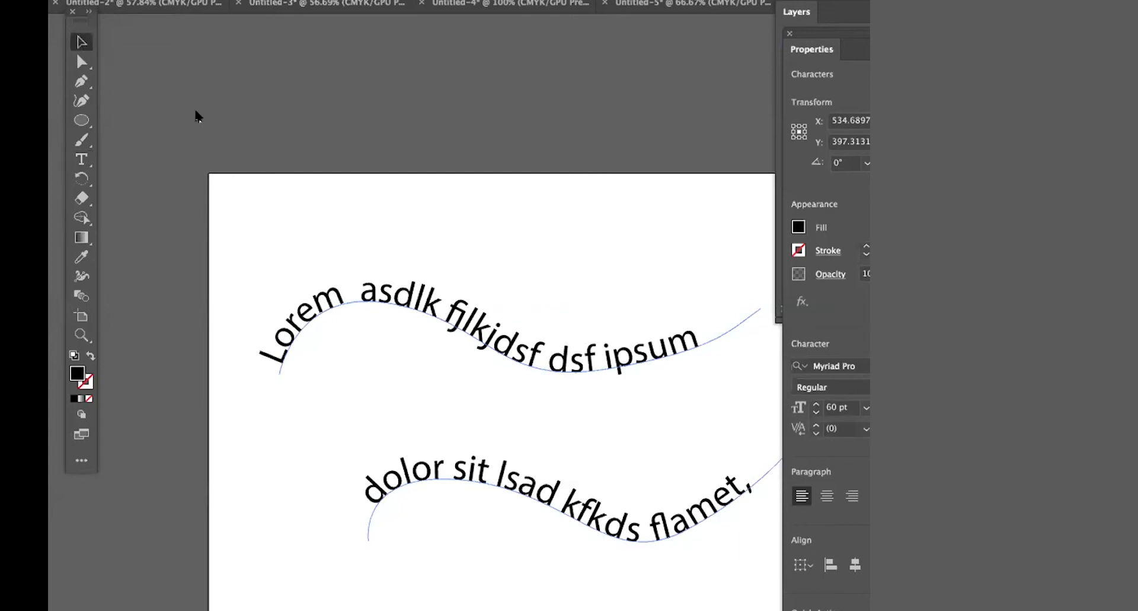
{"action": "left_click", "coordinate": [576, 363]}
{"action": "left_click_drag", "start_coordinate": [575, 365], "coordinate": [544, 319]}
{"action": "key", "text": "super+minus"}
{"action": "key", "text": "super+minus"}
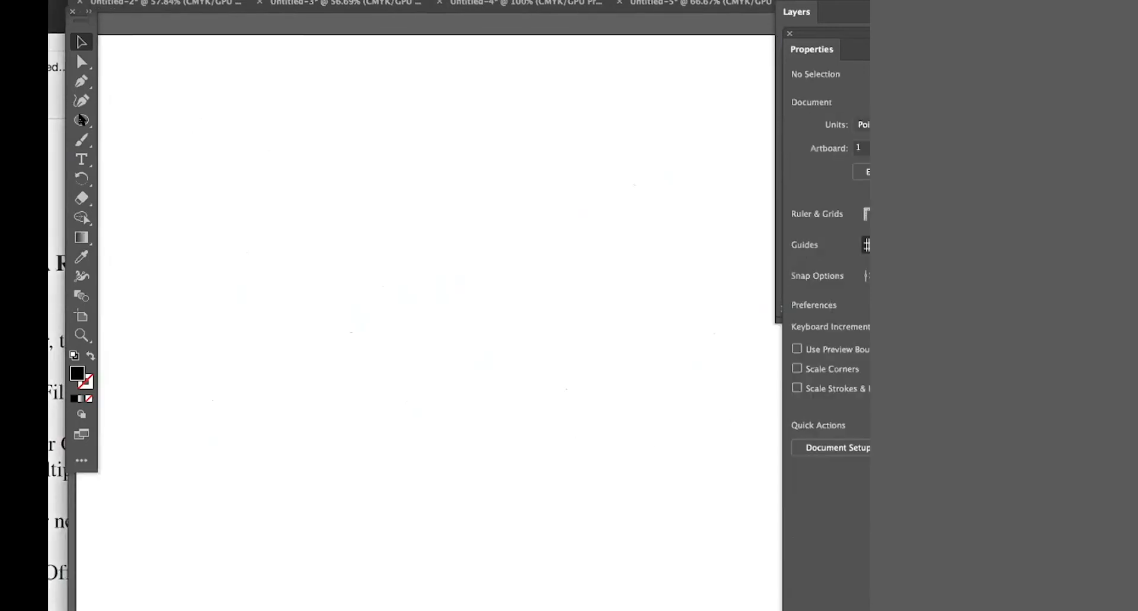
- Draw a large black-filled circle near the middle of the blank artboard with the Ellipse tool
{"action": "left_click", "coordinate": [81, 119]}
{"action": "left_click", "coordinate": [128, 138]}
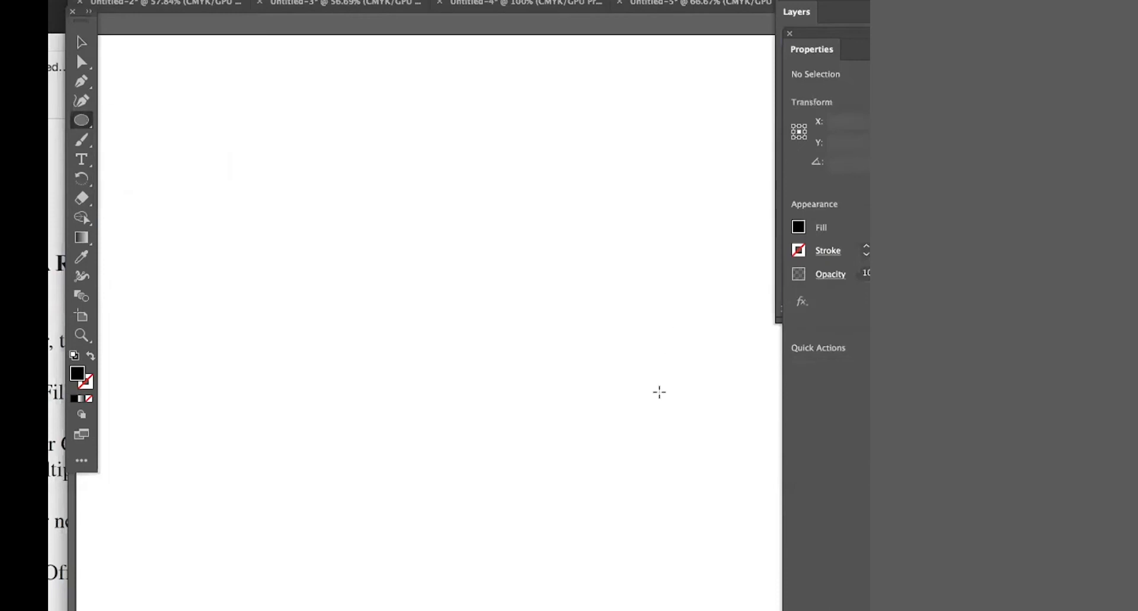
{"action": "left_click_drag", "start_coordinate": [436, 312], "coordinate": [613, 485]}
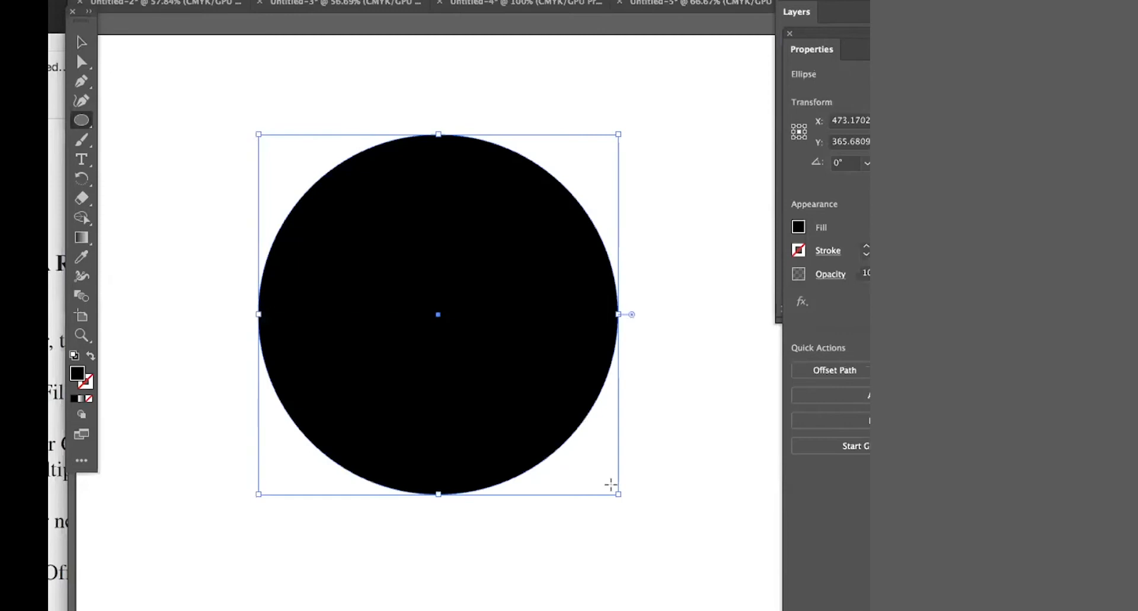
- Turn the circle into an area text container filled with placeholder text using the Type tool
{"action": "left_click", "coordinate": [80, 158]}
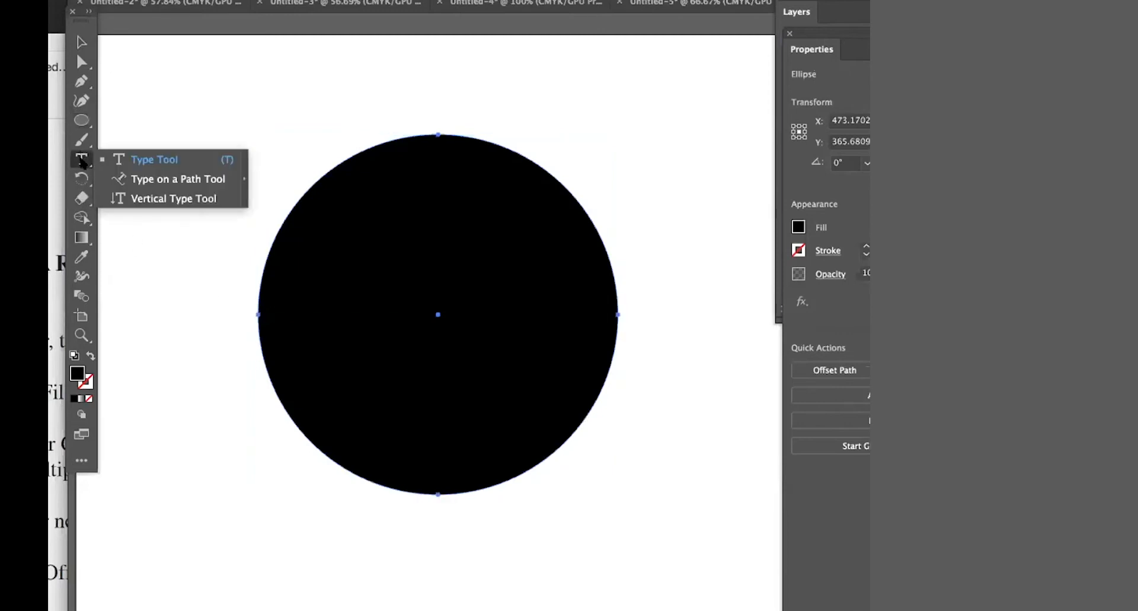
{"action": "left_click", "coordinate": [151, 160]}
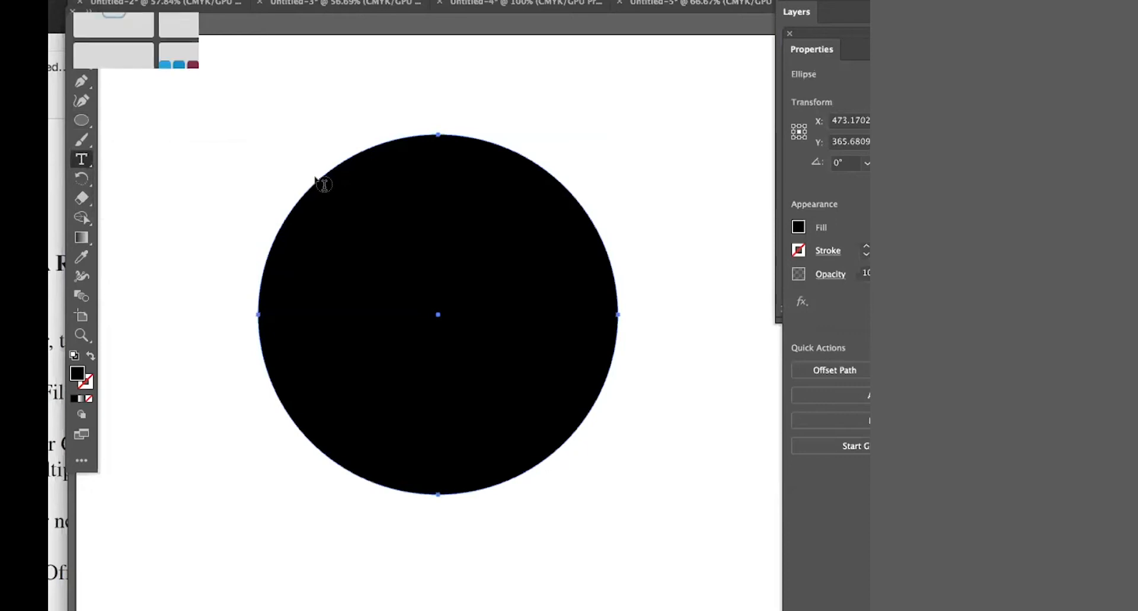
{"action": "left_click", "coordinate": [311, 177]}
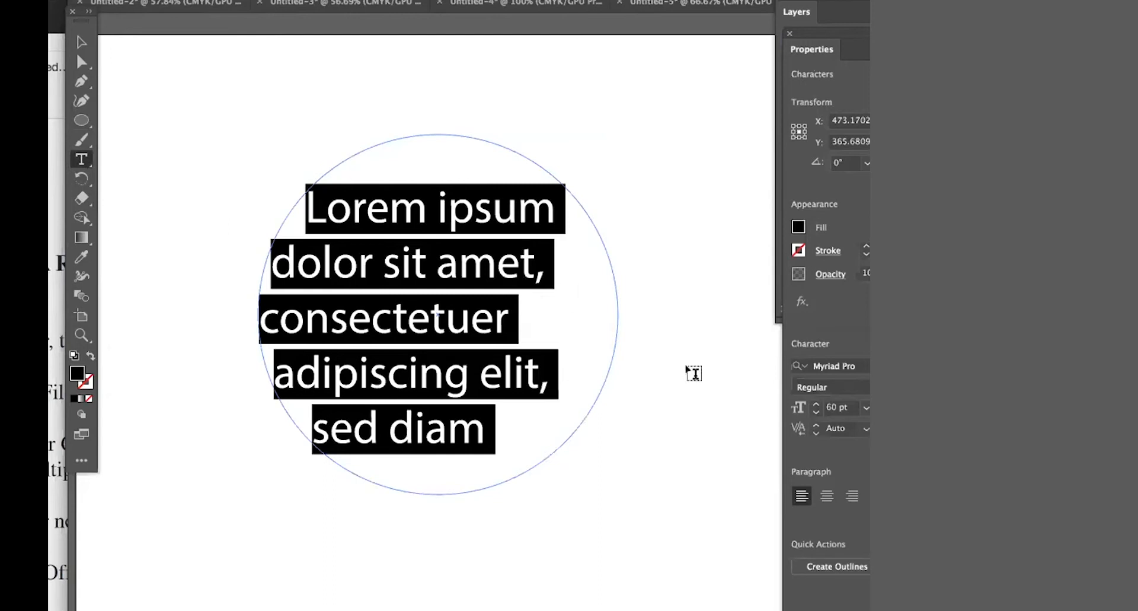
- Reduce the font size of the placeholder text inside the circle to 48 pt
{"action": "key", "text": "super+shift+comma"}
{"action": "key", "text": "super+shift+comma"}
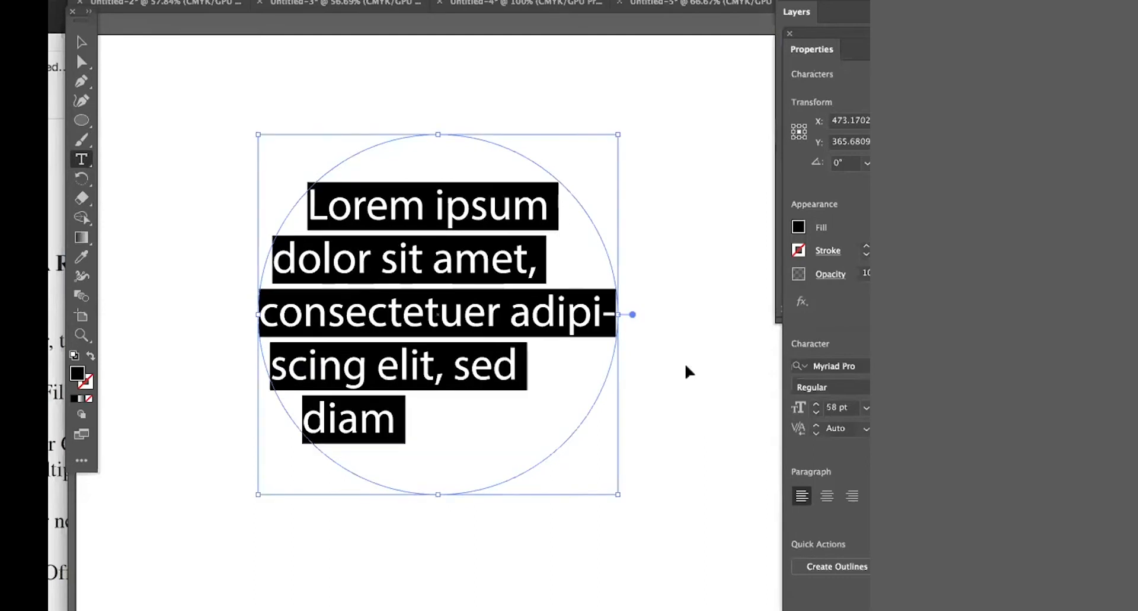
{"action": "key", "text": "super"}
{"action": "key", "text": "super+shift+comma"}
{"action": "key", "text": "super+shift+comma"}
{"action": "key", "text": "super+shift+comma"}
{"action": "key", "text": "super+shift+comma"}
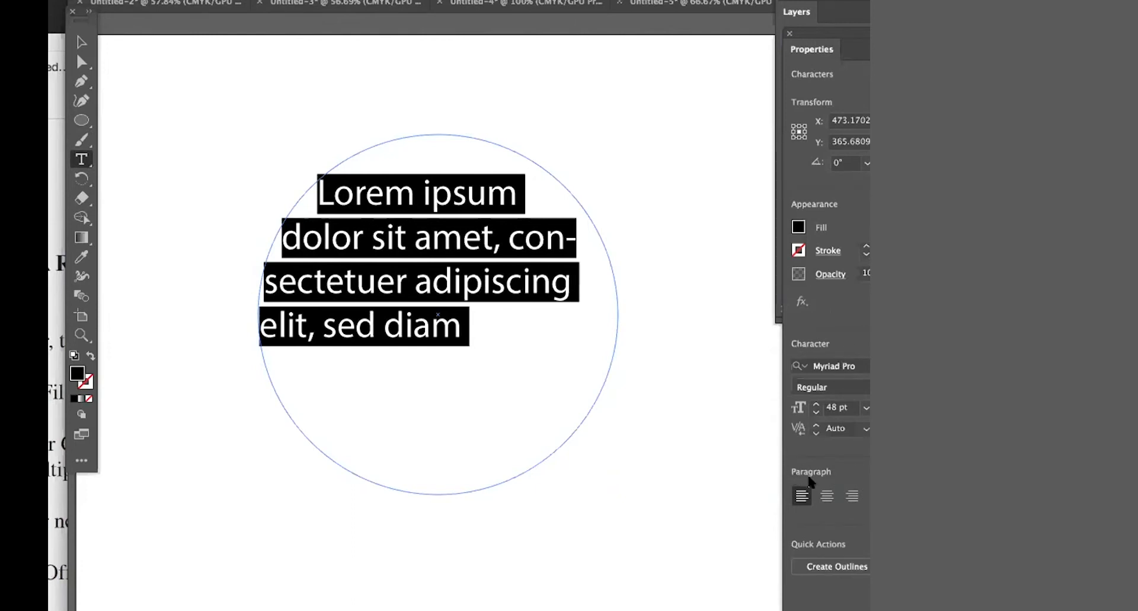
- Try justified, right and centred paragraph alignment on the text inside the circle, ending with left alignment
{"action": "key", "text": "super+shift+j"}
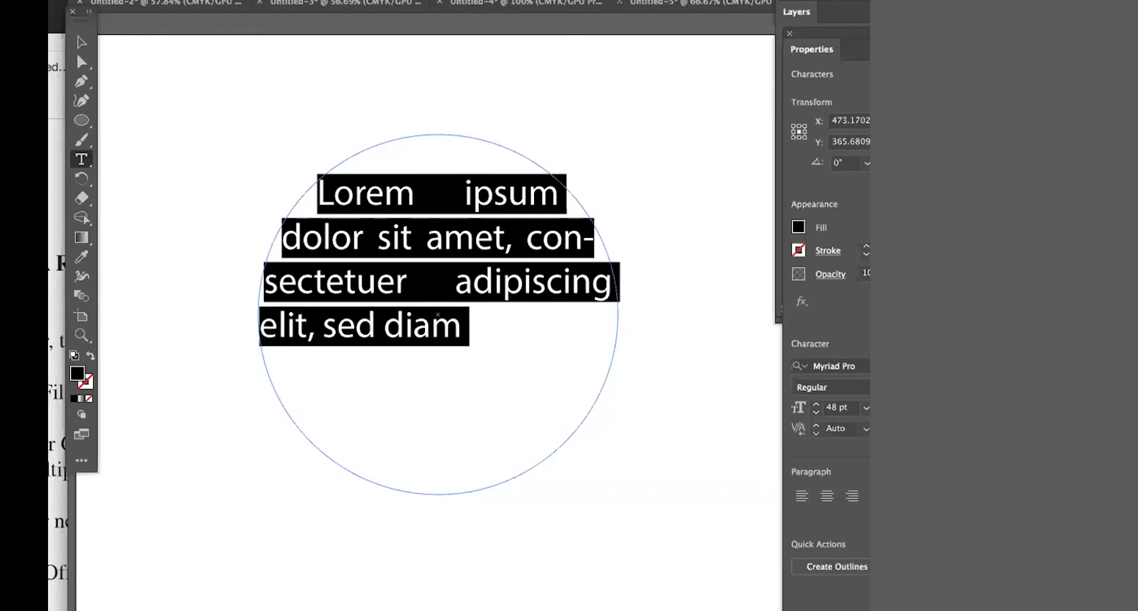
{"action": "key", "text": "super+shift+r"}
{"action": "key", "text": "super+shift+c"}
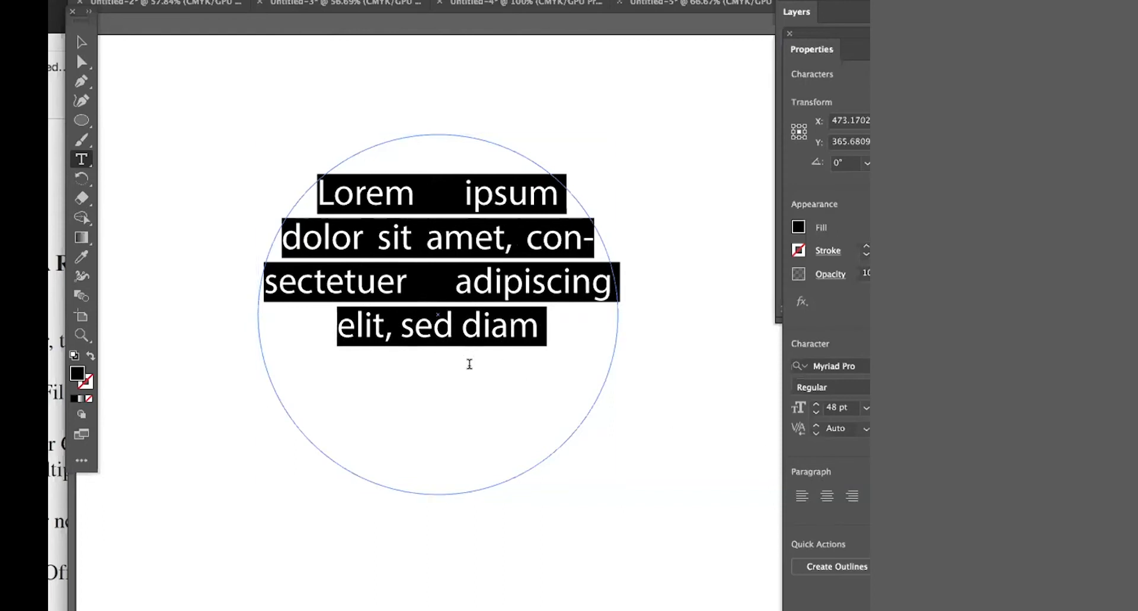
{"action": "key", "text": "super+shift+r"}
{"action": "key", "text": "super+shift+j"}
{"action": "key", "text": "super+shift+l"}
- Try enlarging the circle's text to 50 pt, and undo the area text back to the plain black circle
{"action": "key", "text": "super+shift+period"}
{"action": "key", "text": "super+shift+period"}
{"action": "key", "text": "super+shift+period"}
{"action": "key", "text": "super+shift+period"}
{"action": "key", "text": "super+shift+period"}
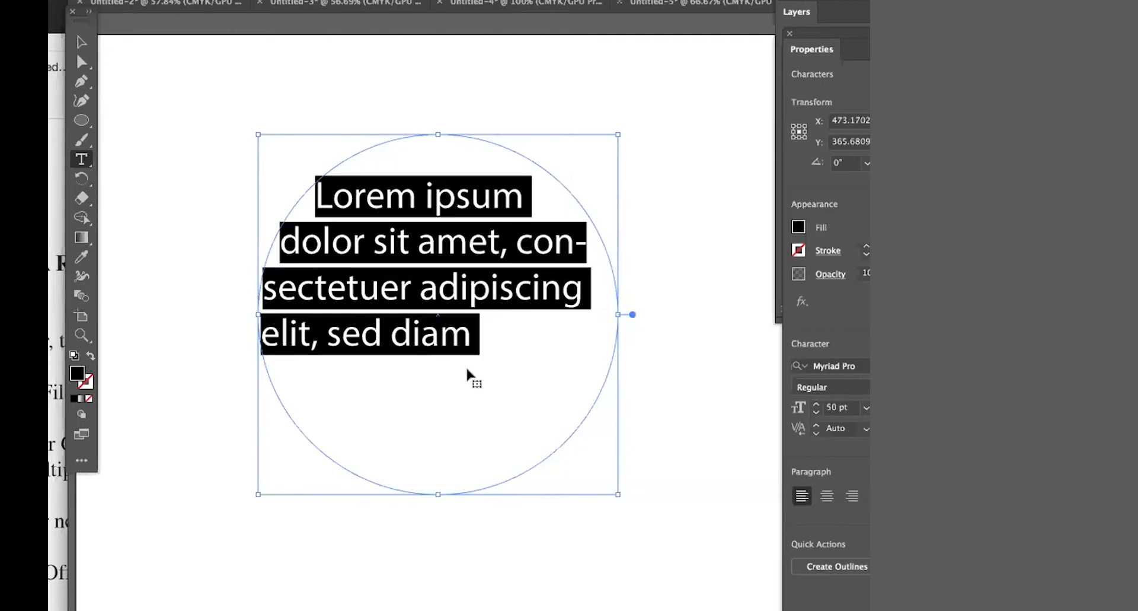
{"action": "key", "text": "super+z"}
{"action": "key", "text": "super+z"}
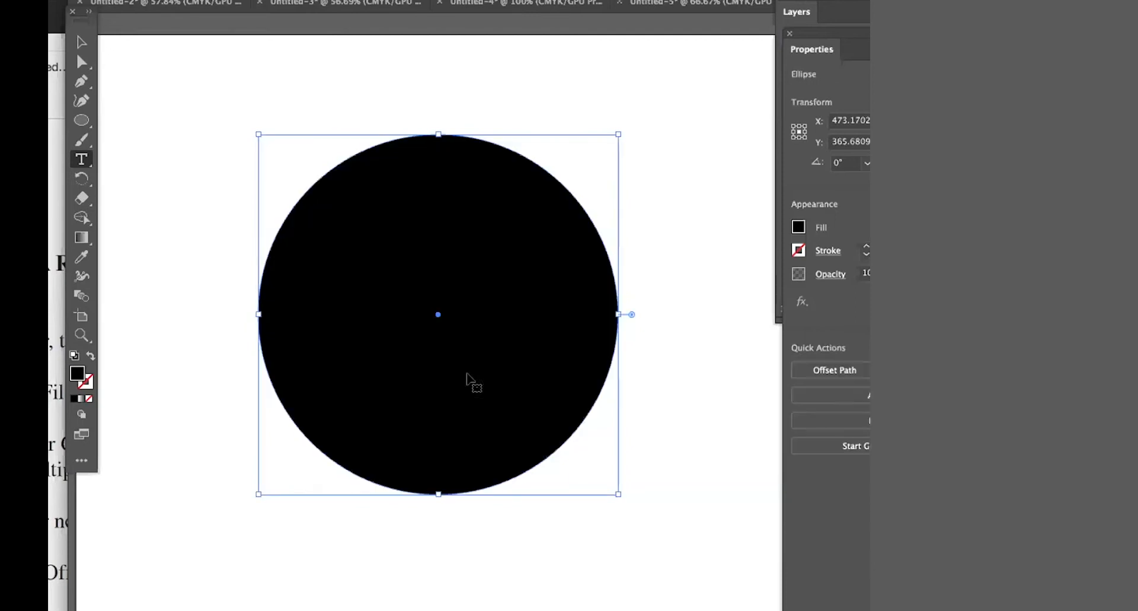
- Run placeholder text around the outside of the circle with the Type on a Path tool, starting at its upper-left edge
{"action": "left_click", "coordinate": [84, 157]}
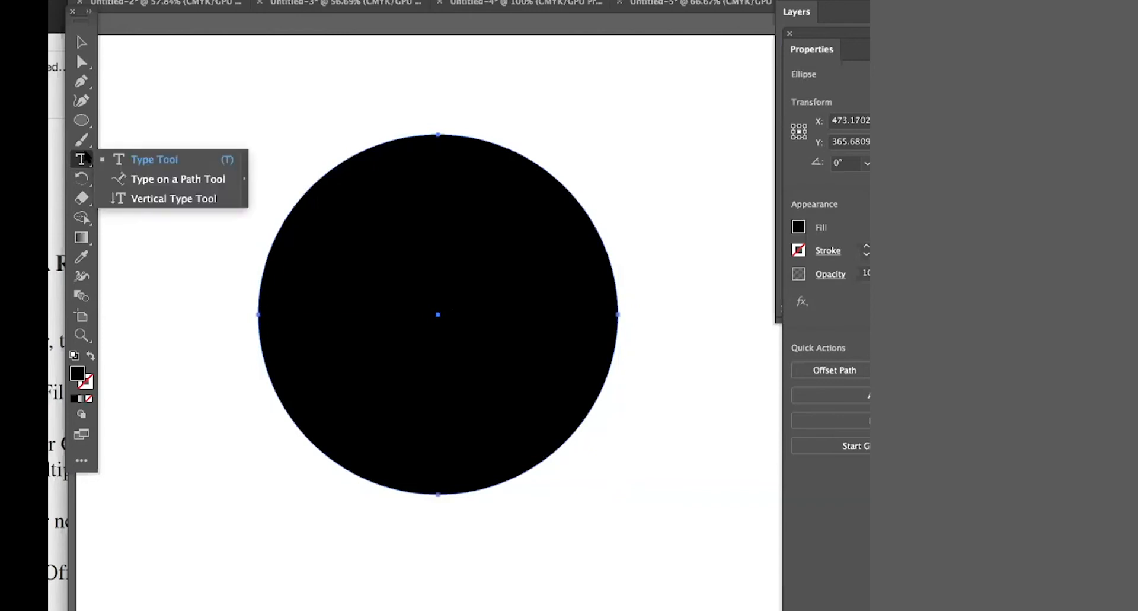
{"action": "left_click", "coordinate": [146, 180]}
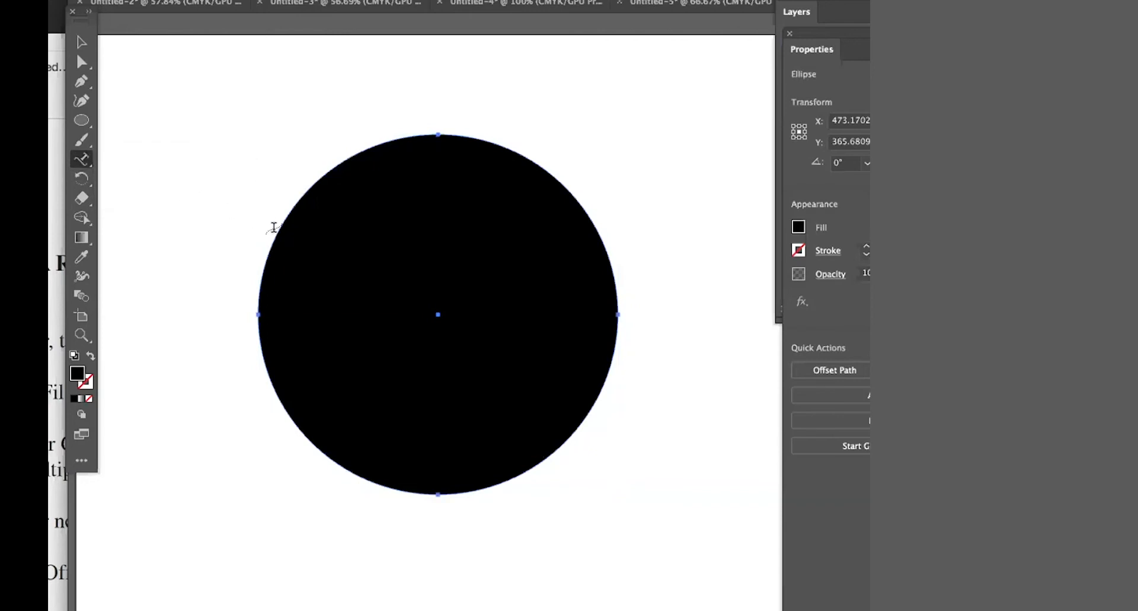
{"action": "left_click", "coordinate": [273, 227]}
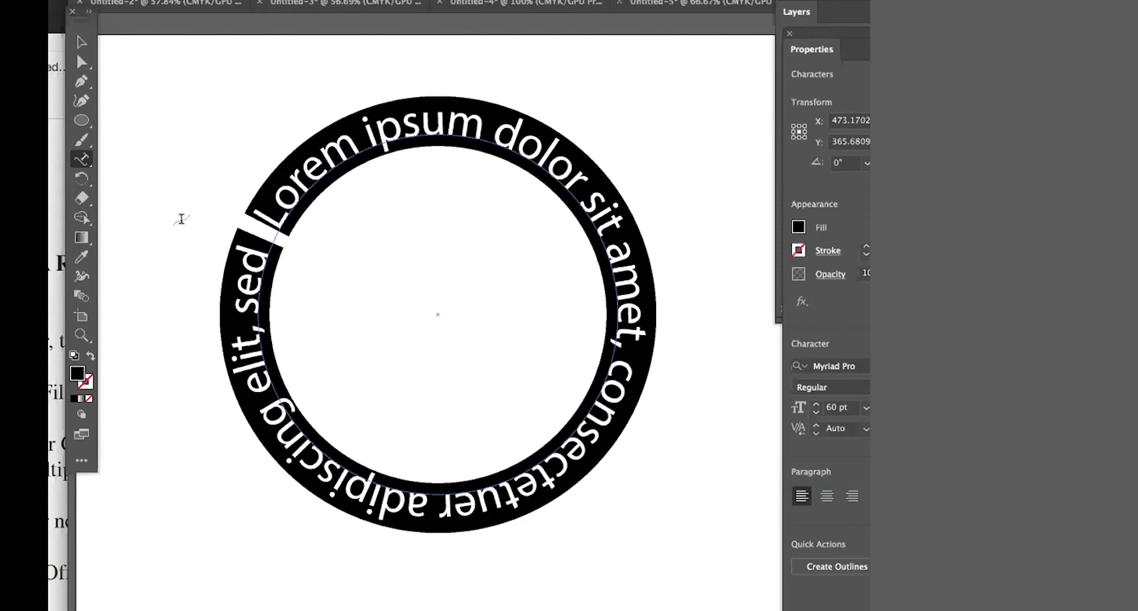
- Adjust the circular text's brackets with the Direct Selection tool and flip the text to the inside of the circle by its centre bracket
{"action": "left_click", "coordinate": [81, 62]}
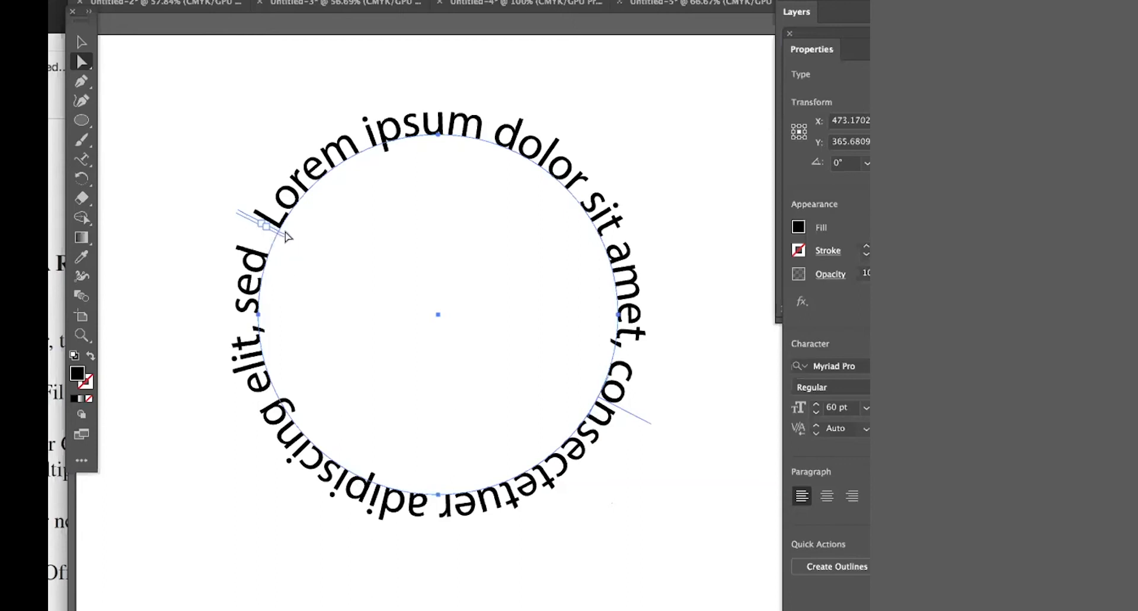
{"action": "mouse_move", "coordinate": [285, 229]}
{"action": "left_mouse_down"}
{"action": "mouse_move", "coordinate": [275, 233]}
{"action": "mouse_move", "coordinate": [285, 242]}
{"action": "mouse_move", "coordinate": [298, 223]}
{"action": "mouse_move", "coordinate": [284, 240]}
{"action": "left_mouse_up"}
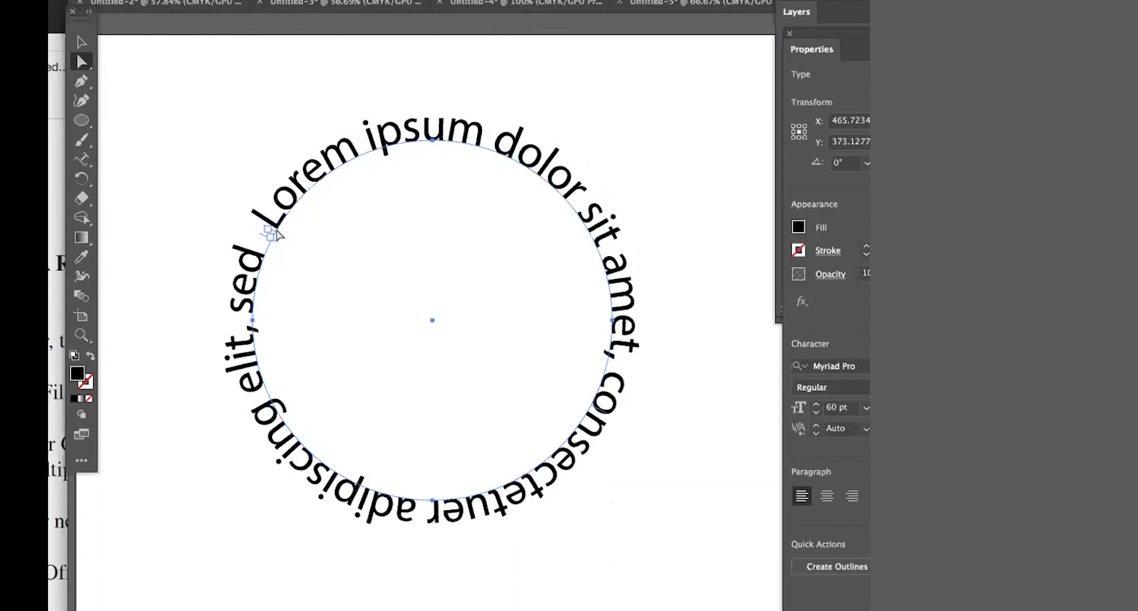
{"action": "left_click_drag", "start_coordinate": [277, 235], "coordinate": [277, 236]}
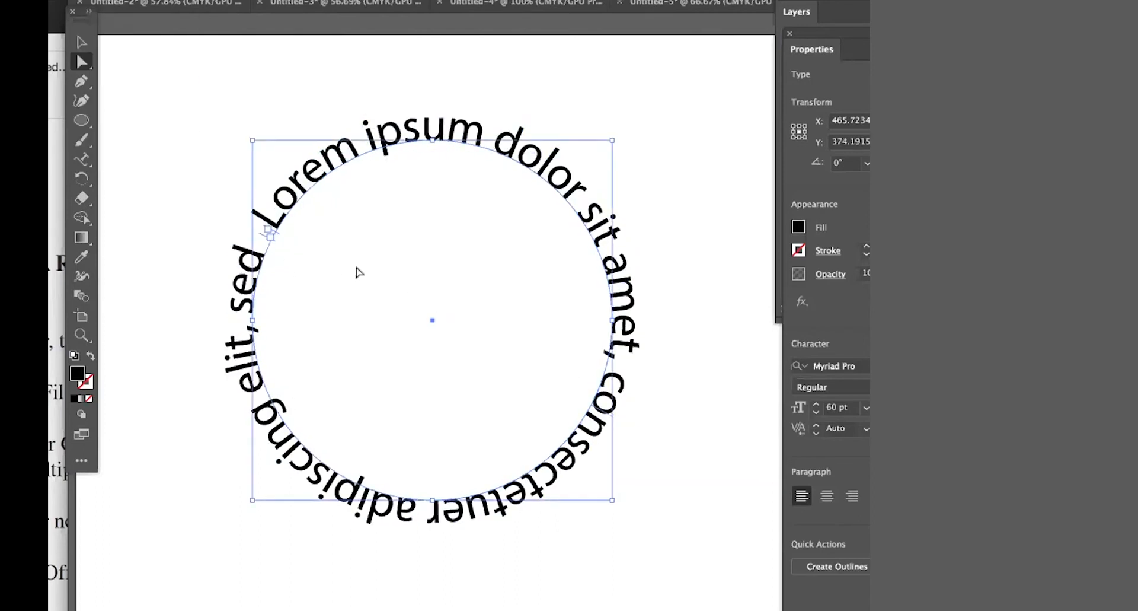
{"action": "key", "text": "super+z"}
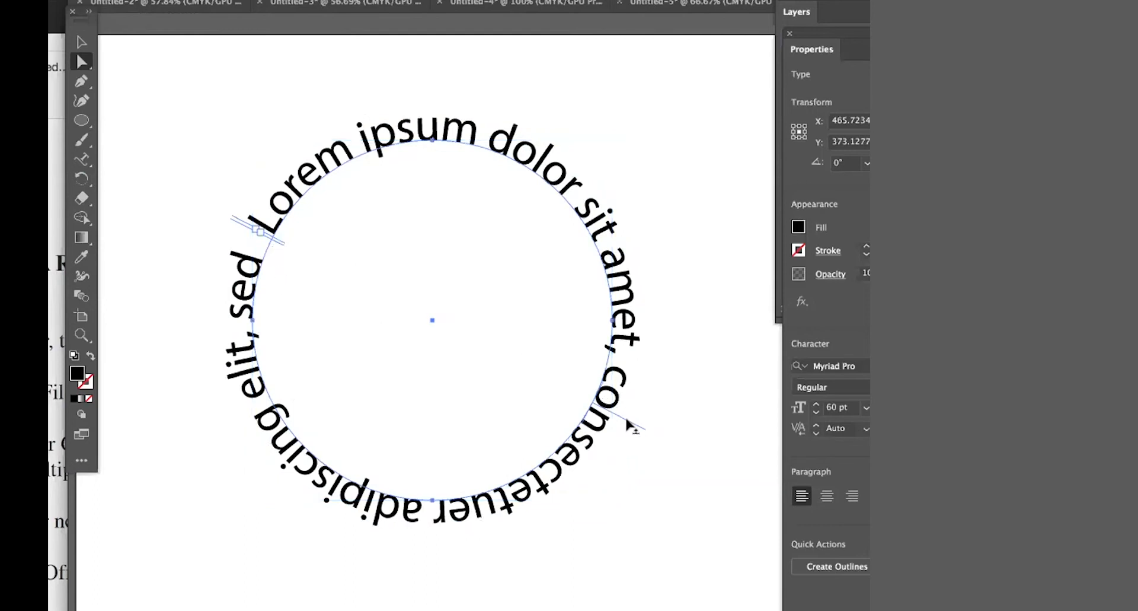
{"action": "left_click_drag", "start_coordinate": [627, 423], "coordinate": [570, 372]}
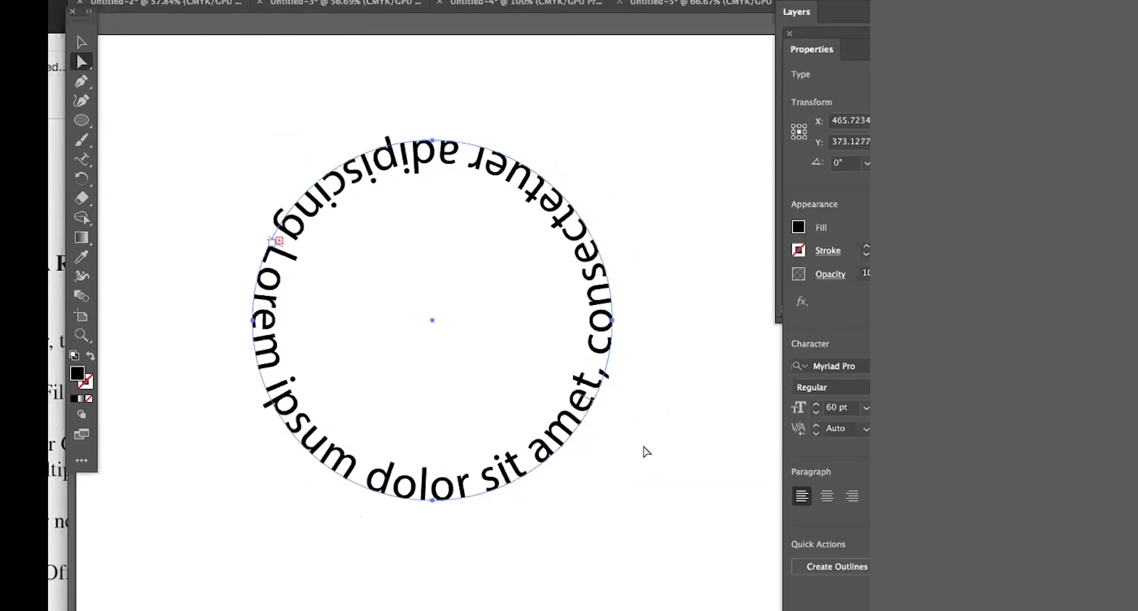
- Delete the circular text, activate the Type tool, and switch to the Untitled-4 document containing the ART and Type words
{"action": "key", "text": "Delete"}
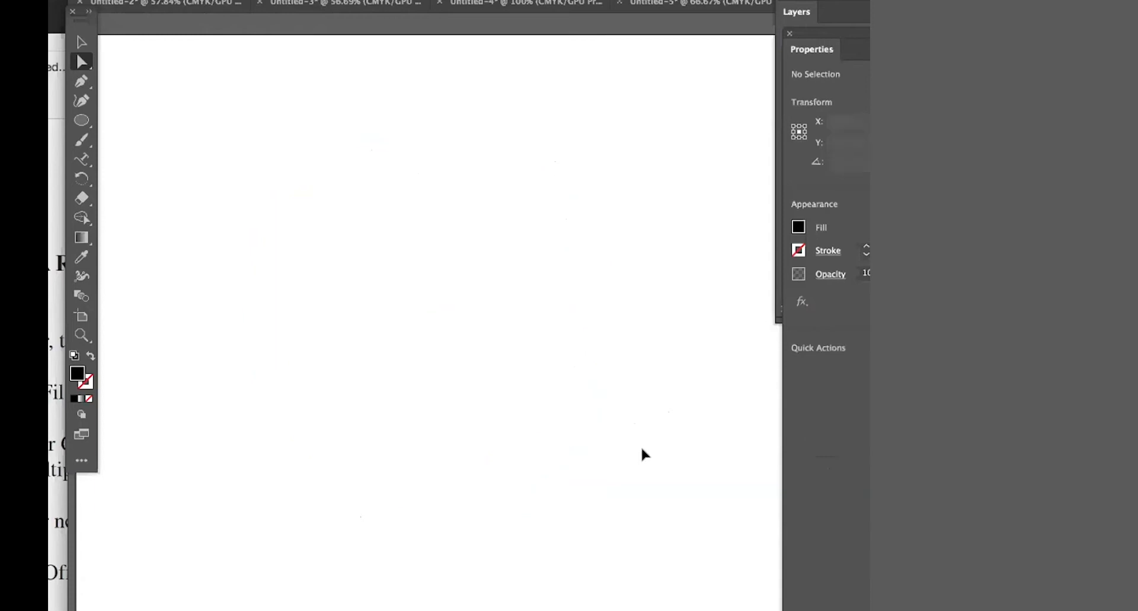
{"action": "key", "text": "super+0"}
{"action": "left_click_drag", "start_coordinate": [80, 161], "coordinate": [135, 158]}
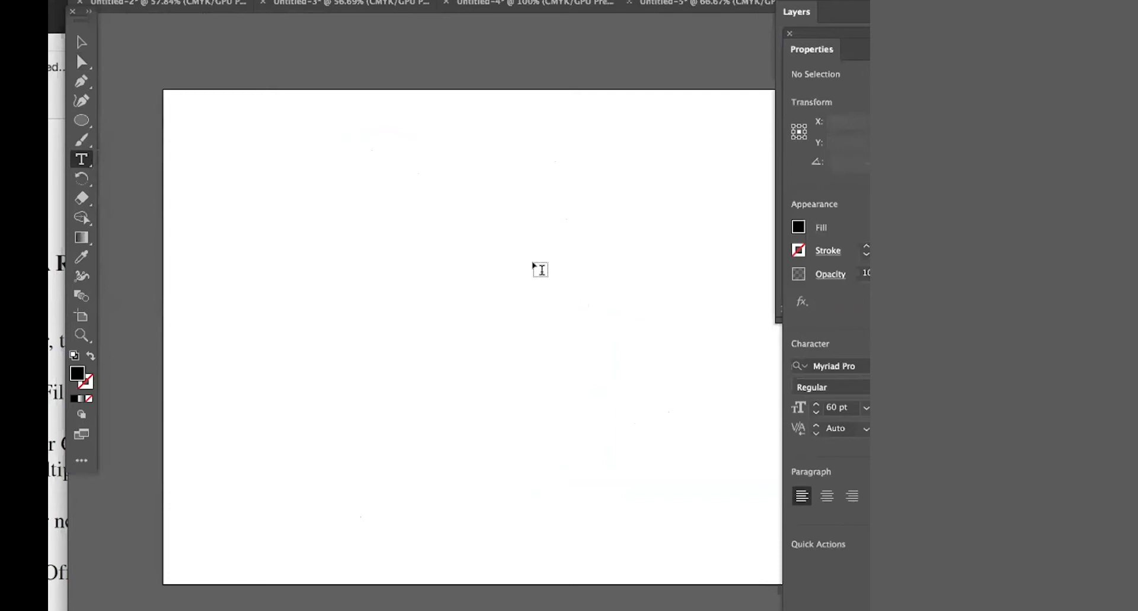
{"action": "left_click", "coordinate": [455, 6]}
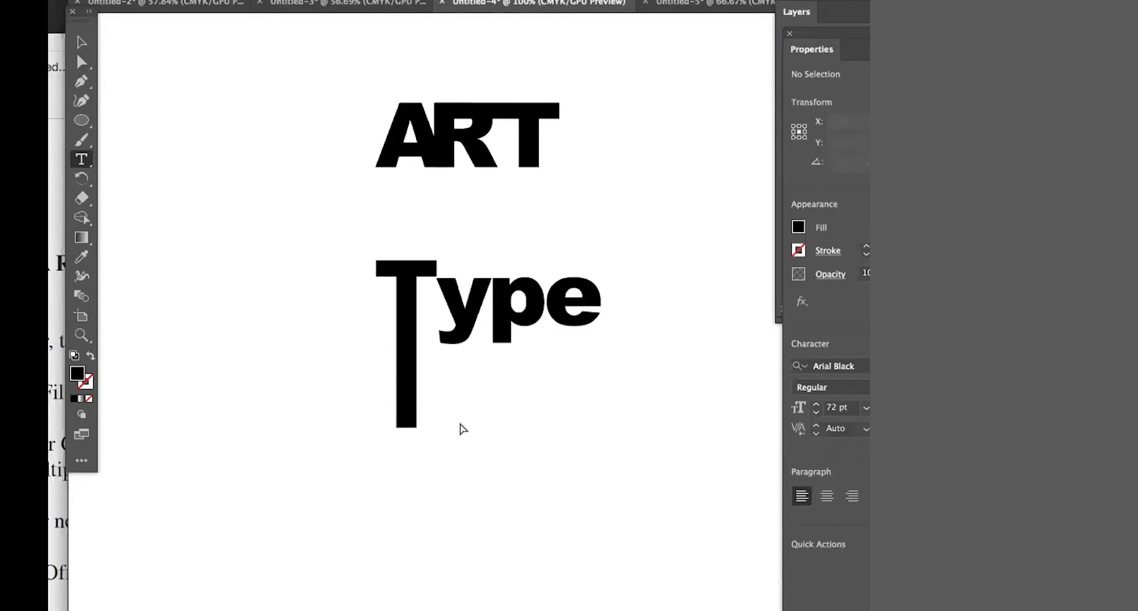
- Create a new landscape Tabloid document measuring 1224 x 792 pt
{"action": "key", "text": "super+n"}
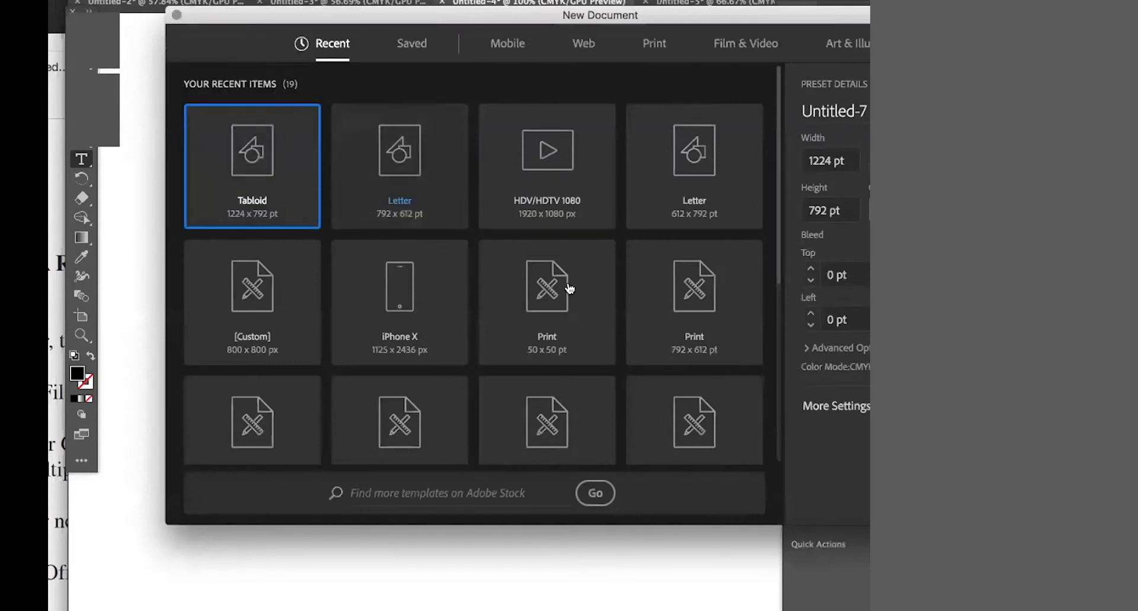
{"action": "left_click_drag", "start_coordinate": [788, 16], "coordinate": [645, 0]}
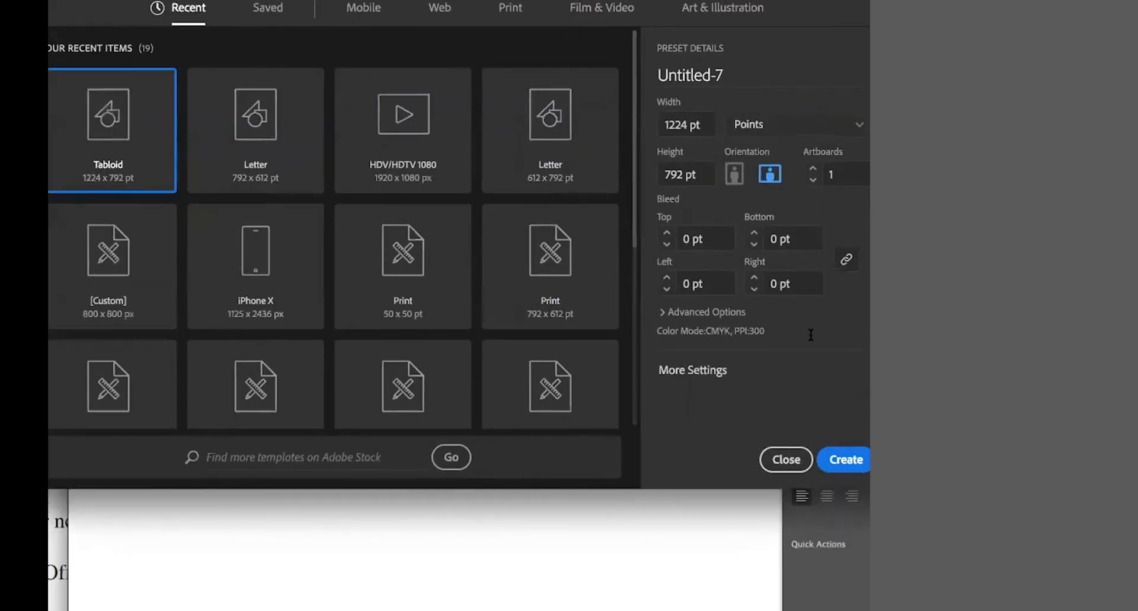
{"action": "left_click", "coordinate": [843, 460]}
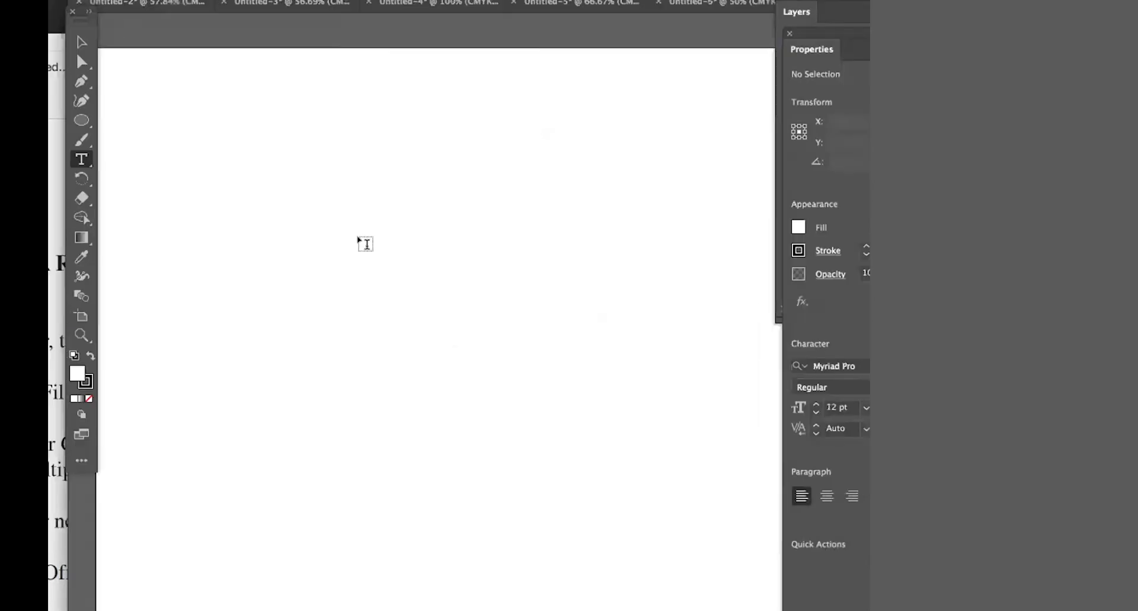
- Add the point text "art" in the upper part of the artboard with the Type tool
{"action": "left_click", "coordinate": [352, 202]}
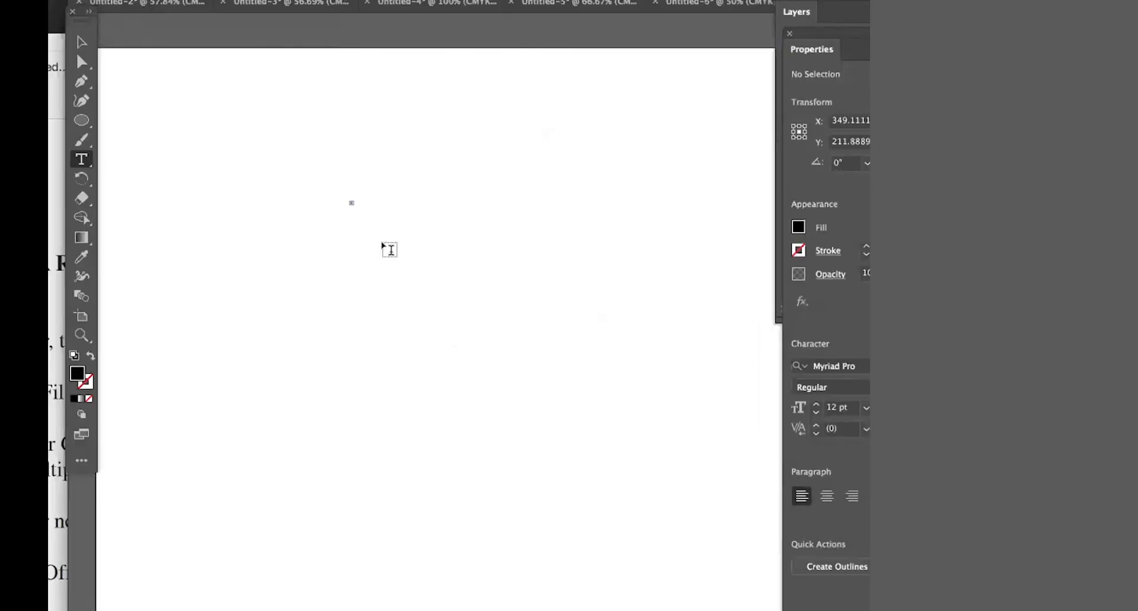
{"action": "left_click", "coordinate": [82, 42]}
{"action": "left_click_drag", "start_coordinate": [82, 159], "coordinate": [139, 155]}
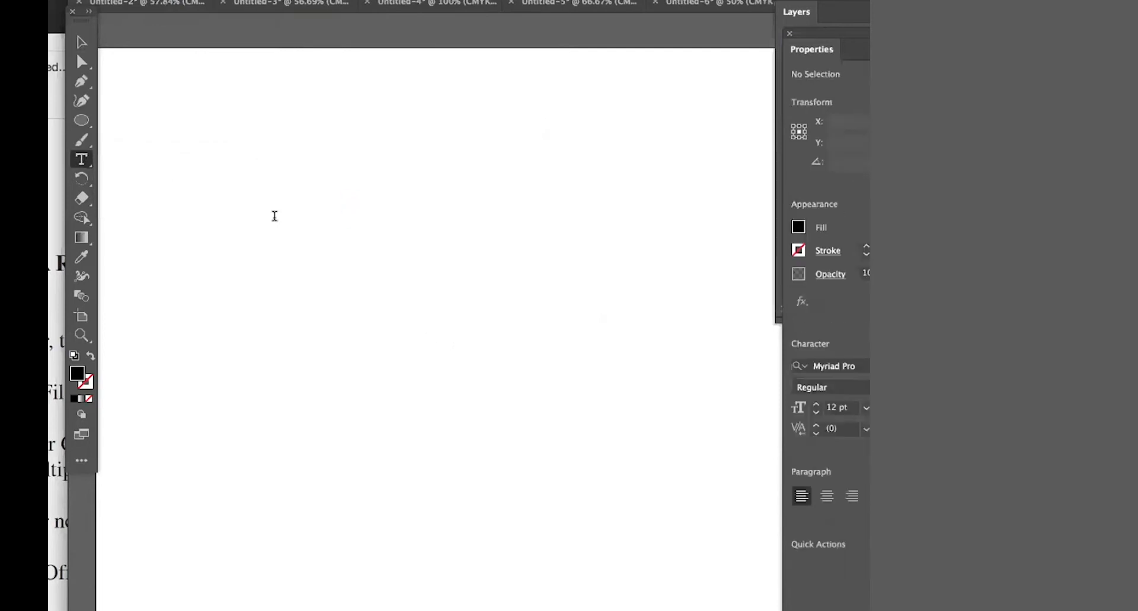
{"action": "left_click", "coordinate": [274, 215]}
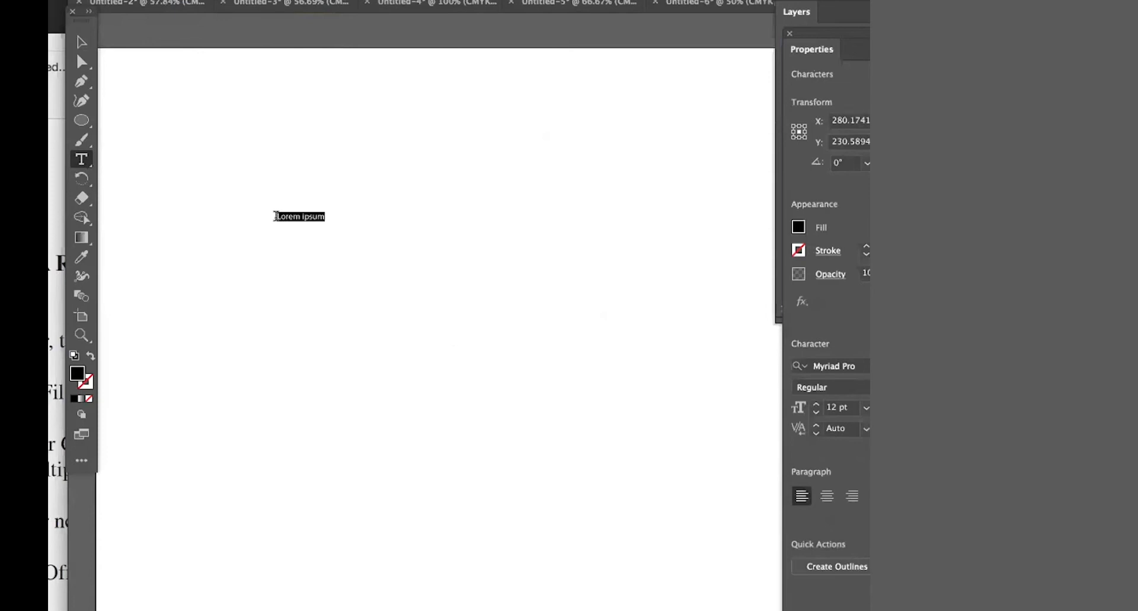
{"action": "type", "text": "art"}
- Set the font size of the word "art" to 72 pt
{"action": "double_click", "coordinate": [277, 215]}
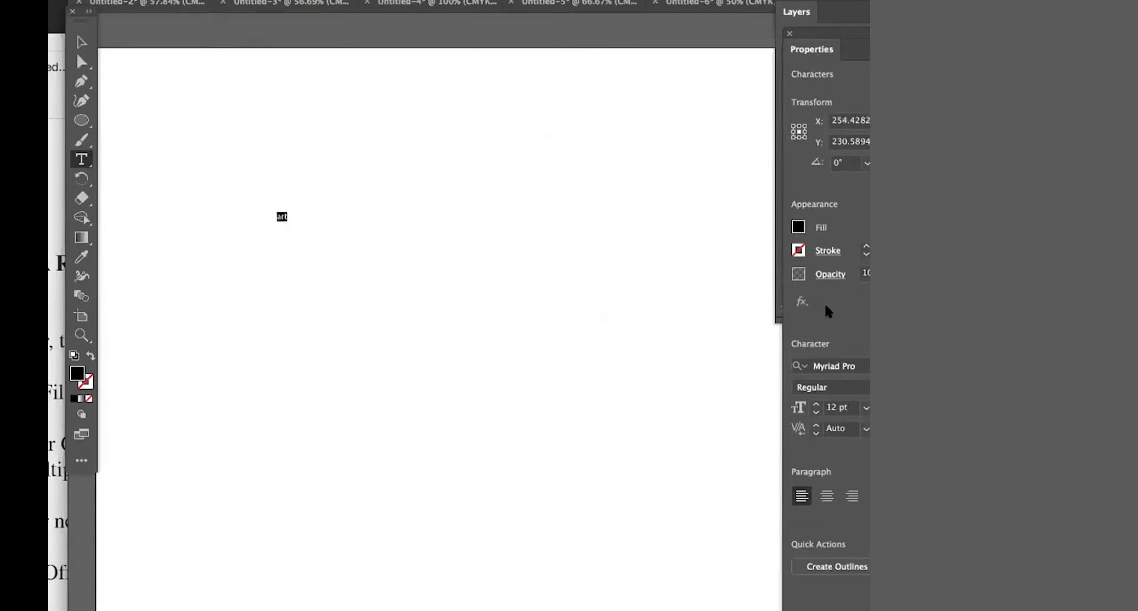
{"action": "left_click", "coordinate": [864, 407]}
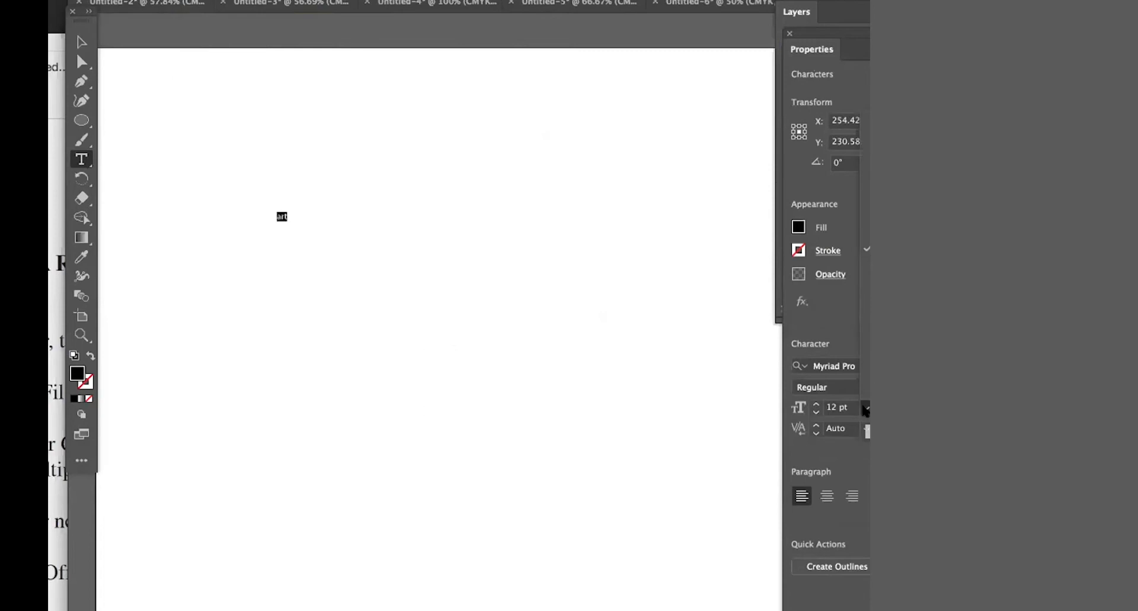
{"action": "left_click", "coordinate": [867, 430]}
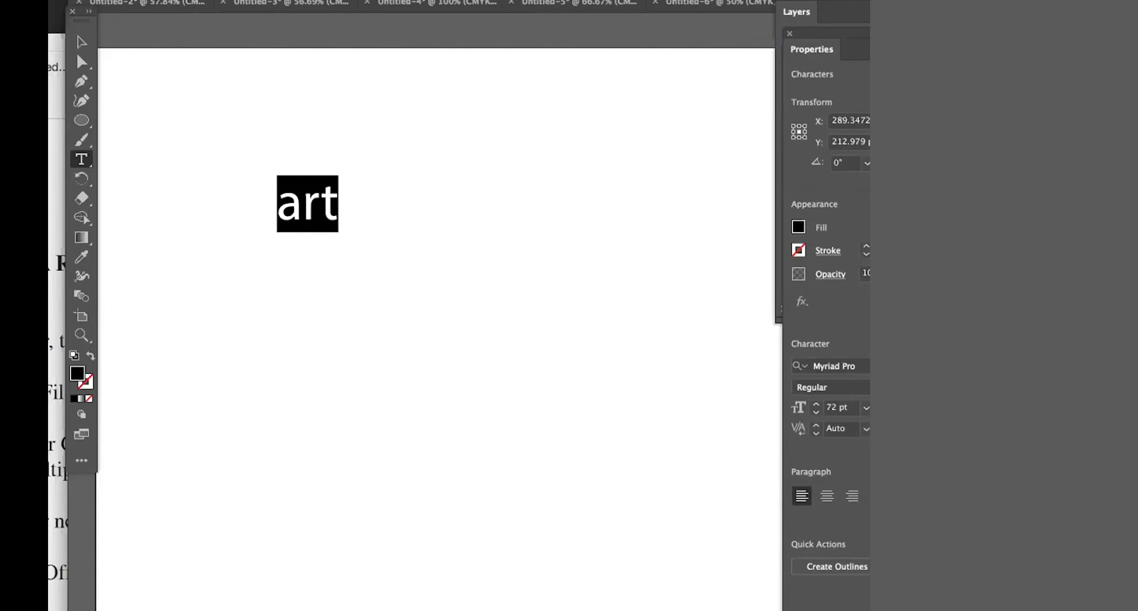
- Apply All Caps to only the first letter of "art" from the Character settings
{"action": "key", "text": "super+t"}
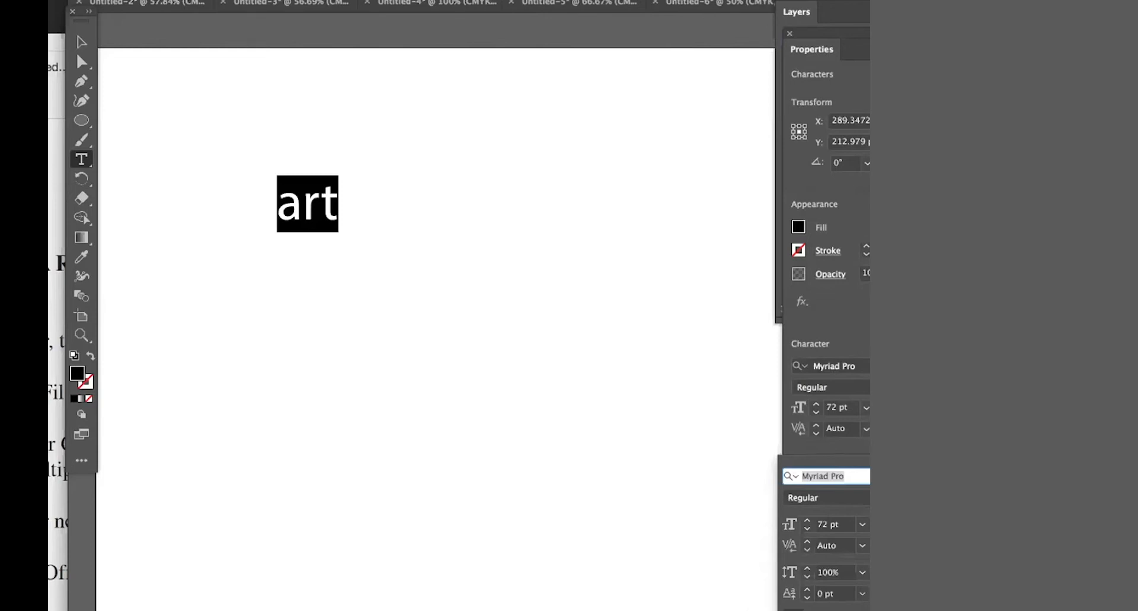
{"action": "key", "text": "super+t"}
{"action": "left_click_drag", "start_coordinate": [300, 205], "coordinate": [260, 205]}
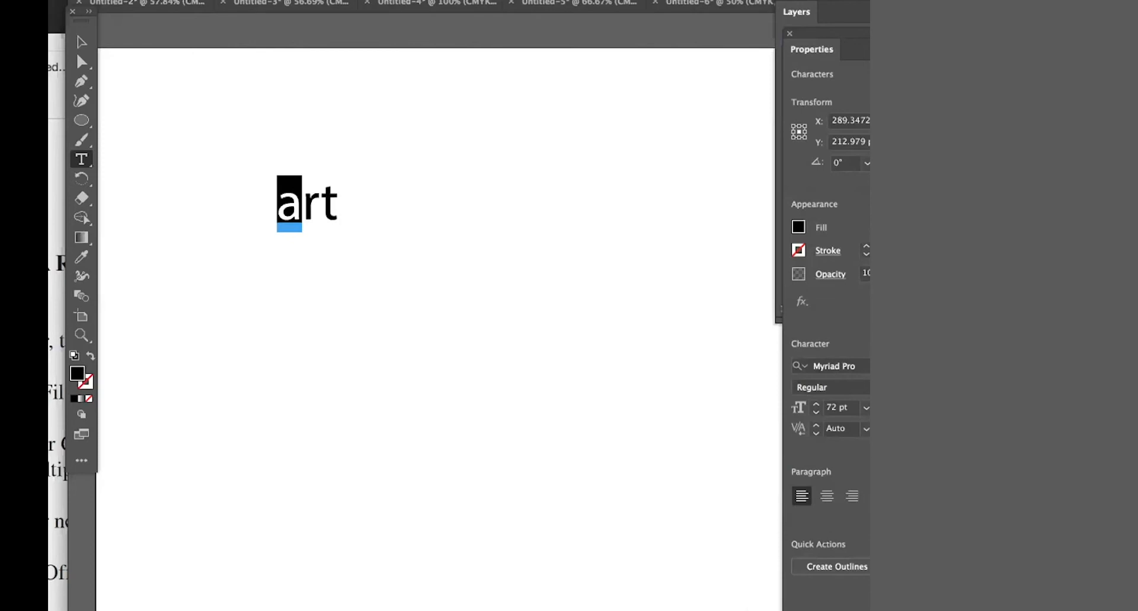
{"action": "key", "text": "super+t"}
{"action": "left_click", "coordinate": [790, 608]}
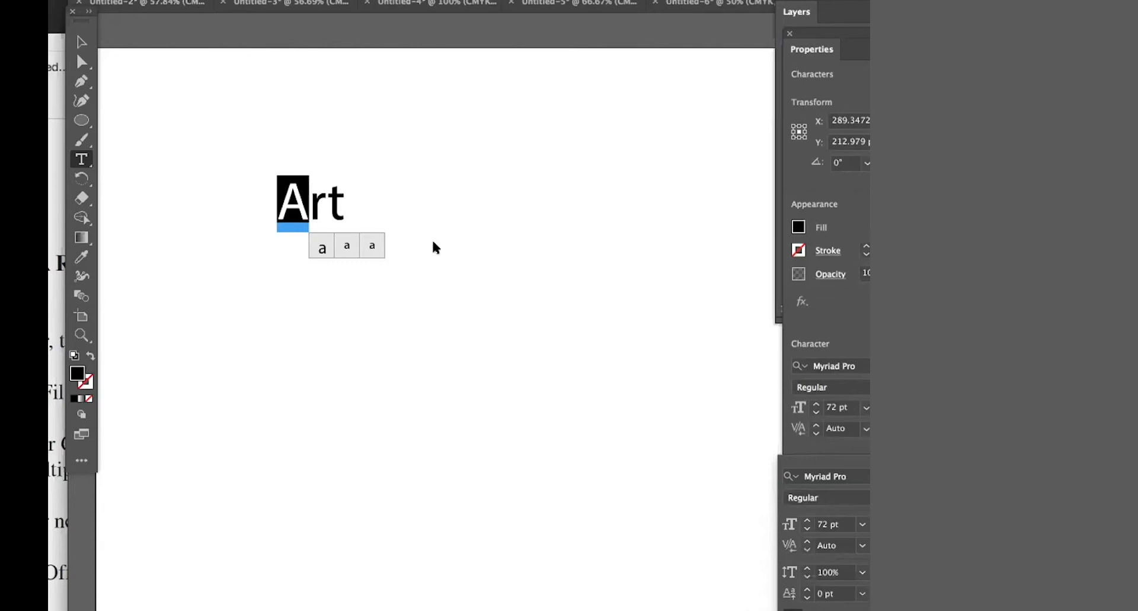
- Apply All Caps to the whole word so it reads ART
{"action": "key", "text": "super+t"}
{"action": "left_click_drag", "start_coordinate": [277, 203], "coordinate": [365, 203]}
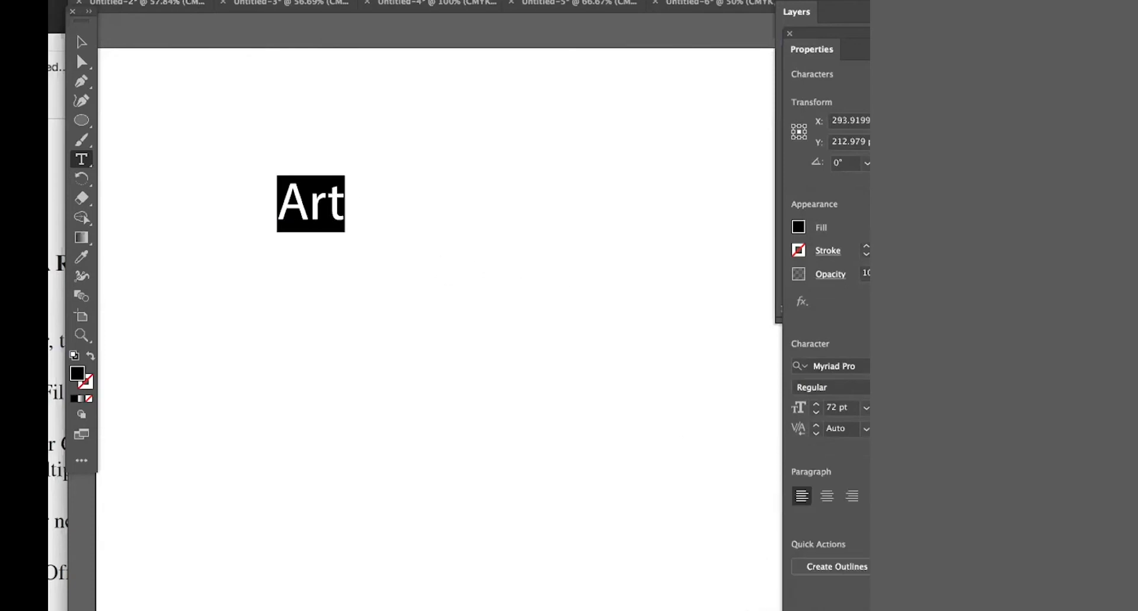
{"action": "key", "text": "super+t"}
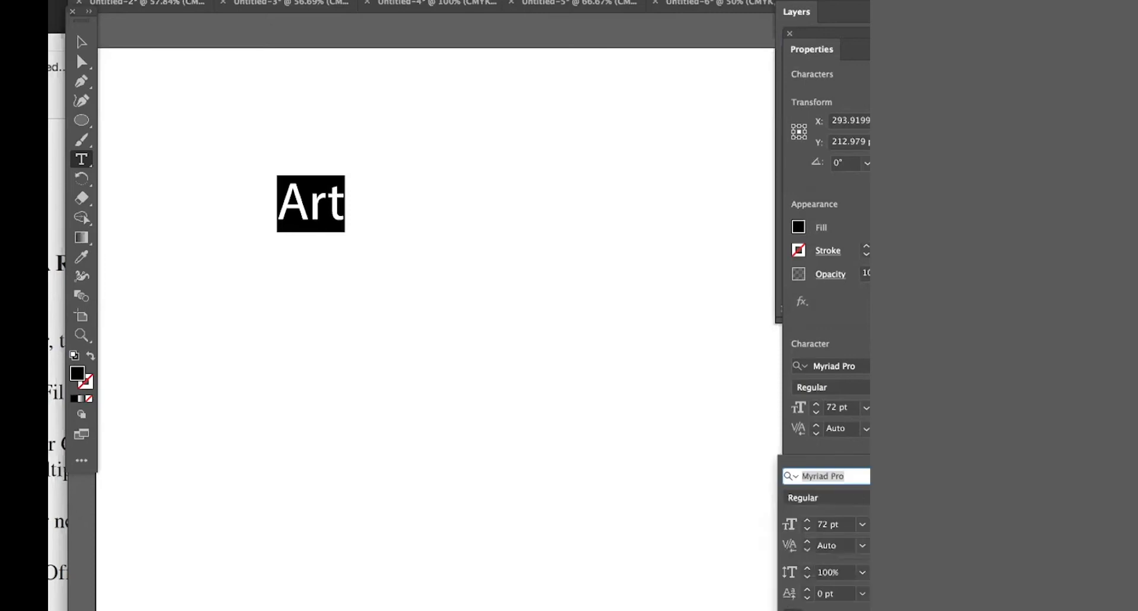
{"action": "left_click", "coordinate": [793, 609]}
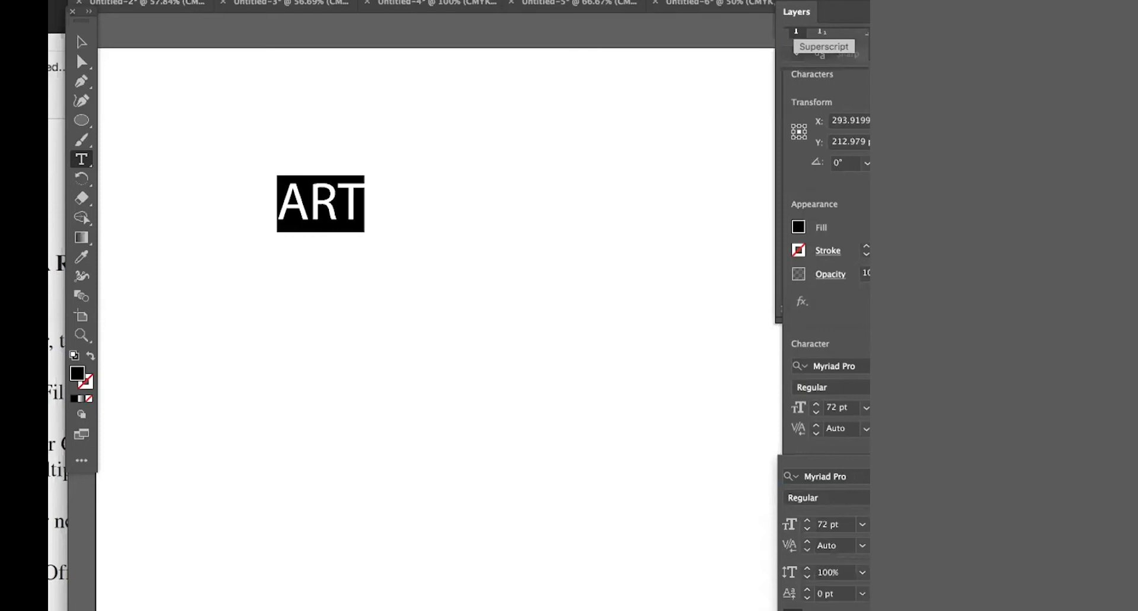
- Change the font of the word ART to Arial Black
{"action": "left_click", "coordinate": [866, 476]}
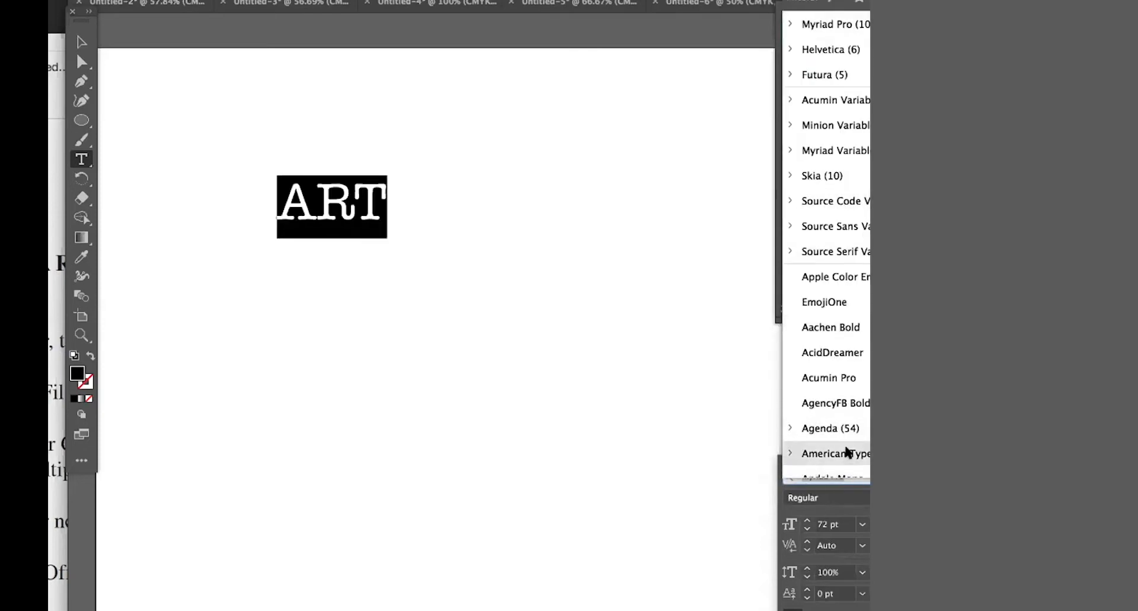
{"action": "scroll", "coordinate": [846, 451], "scroll_direction": "down", "scroll_amount": 5}
{"action": "scroll", "coordinate": [847, 451], "scroll_direction": "down", "scroll_amount": 3}
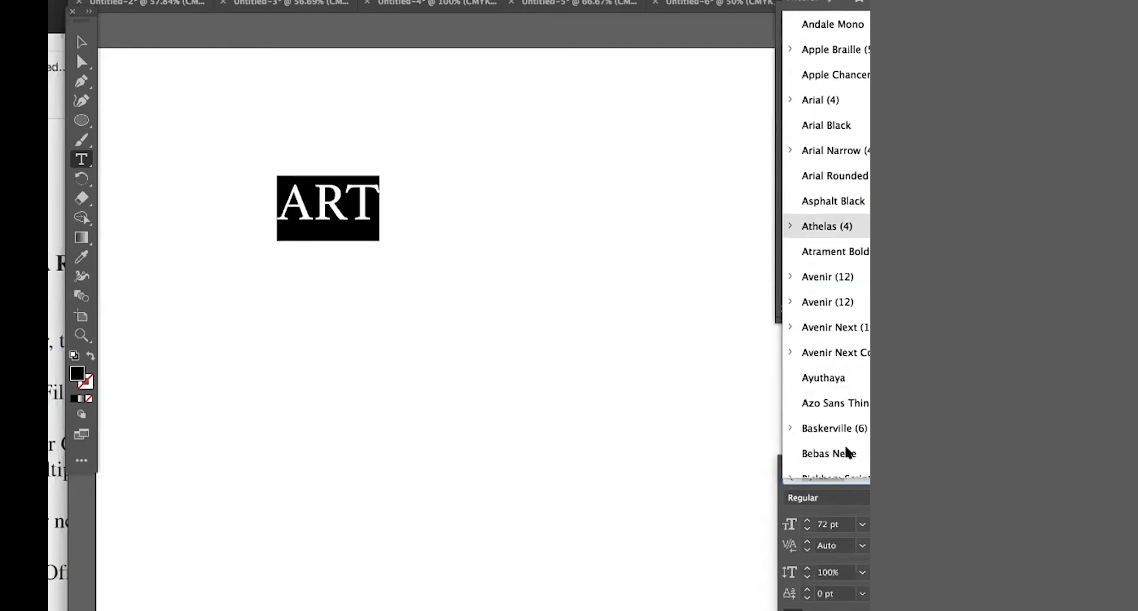
{"action": "scroll", "coordinate": [847, 452], "scroll_direction": "up", "scroll_amount": 2}
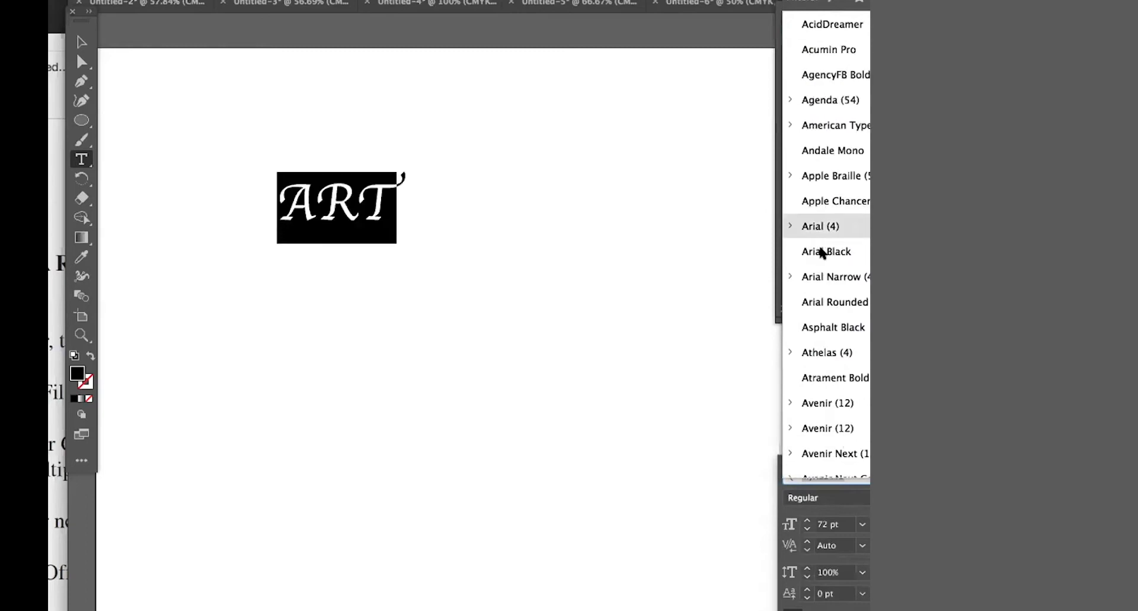
{"action": "left_click", "coordinate": [823, 251]}
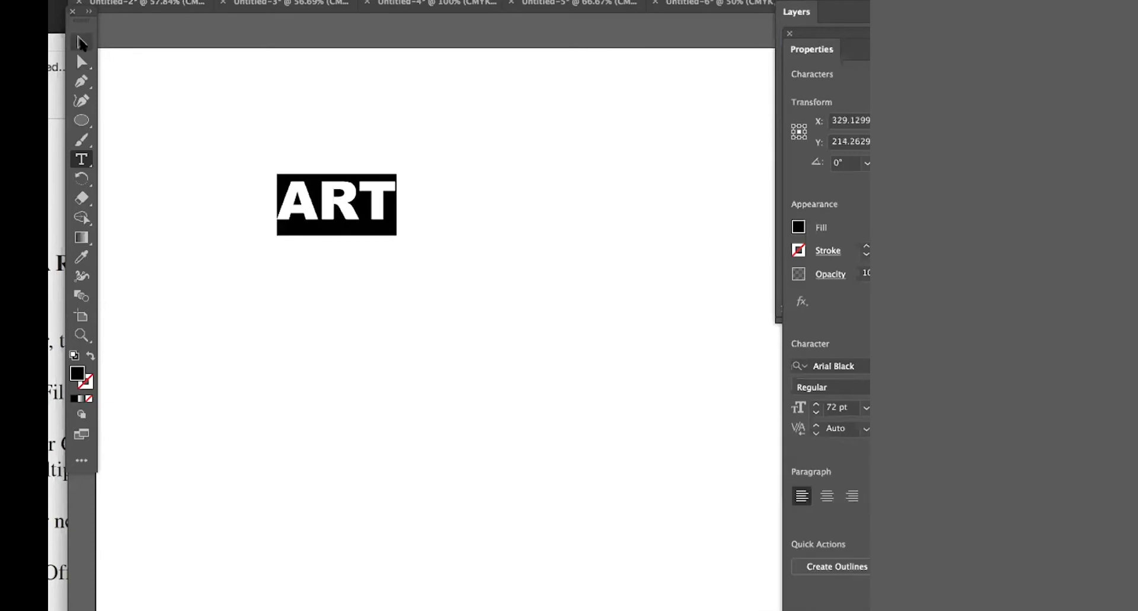
- Move the word ART toward the middle of the artboard and scale it up proportionally to about 146.67 pt
{"action": "left_click", "coordinate": [81, 43]}
{"action": "left_click_drag", "start_coordinate": [324, 206], "coordinate": [388, 300]}
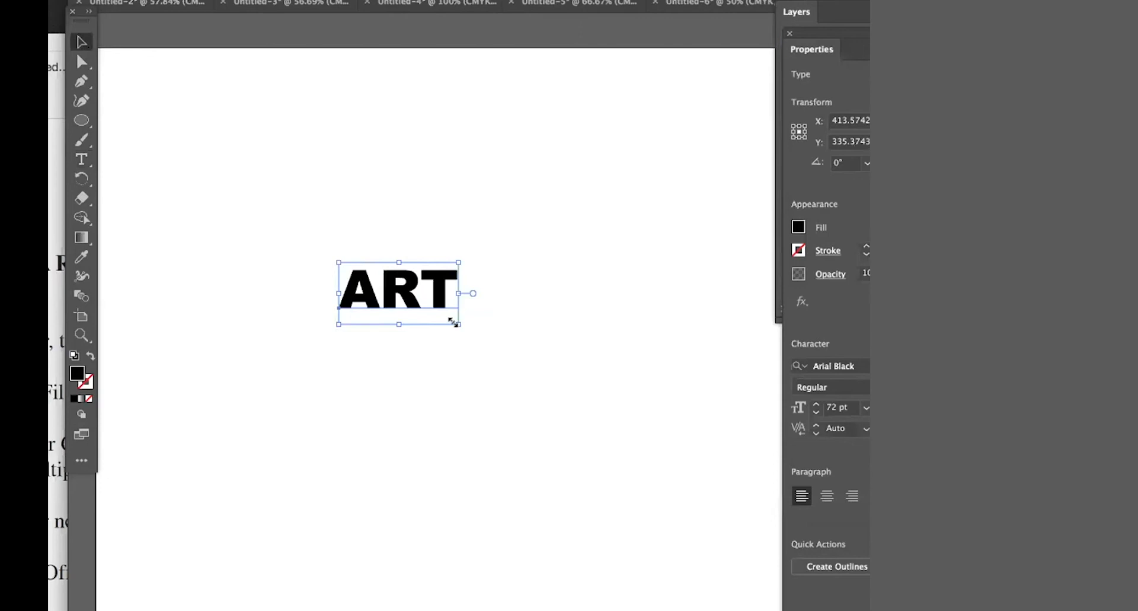
{"action": "left_click_drag", "start_coordinate": [453, 322], "coordinate": [536, 361]}
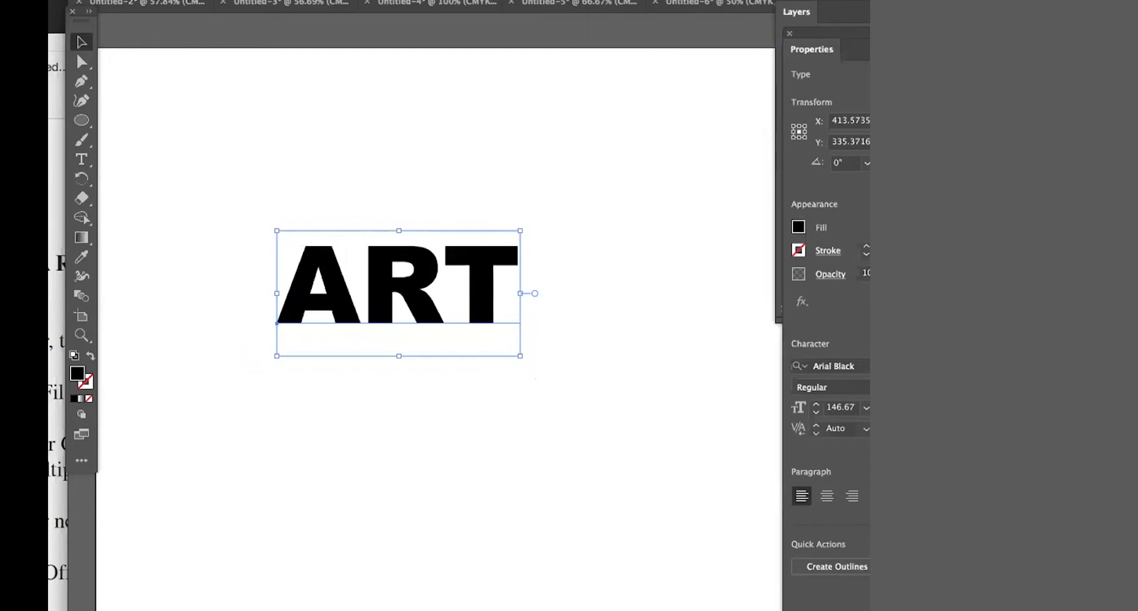
- Convert the word ART to outlines, select the resulting group of letters, and deselect it
{"action": "left_click", "coordinate": [288, 1]}
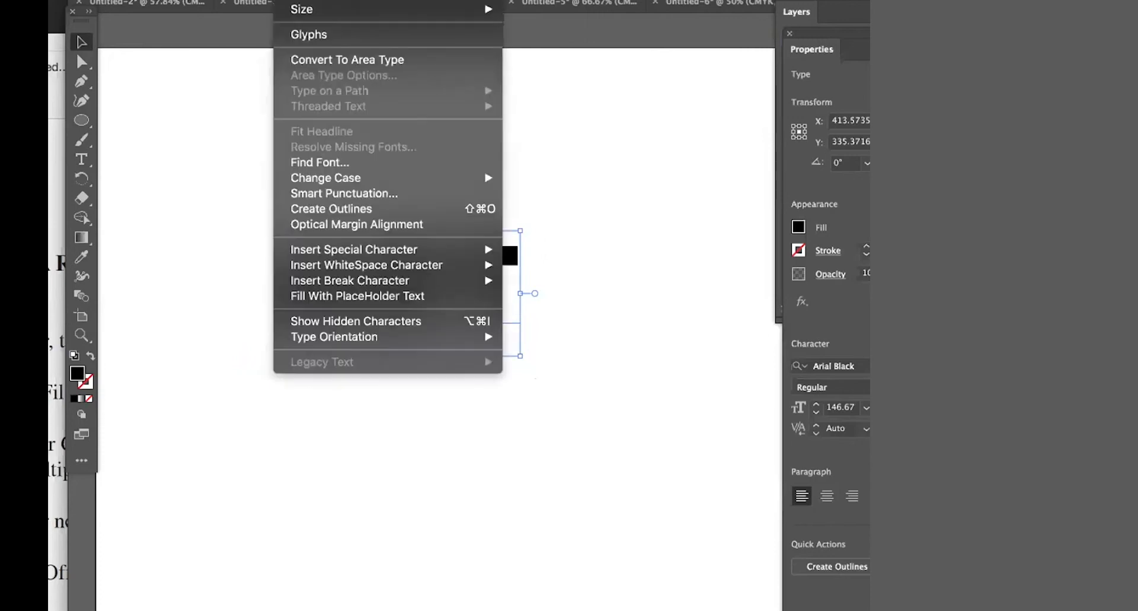
{"action": "left_click", "coordinate": [331, 207]}
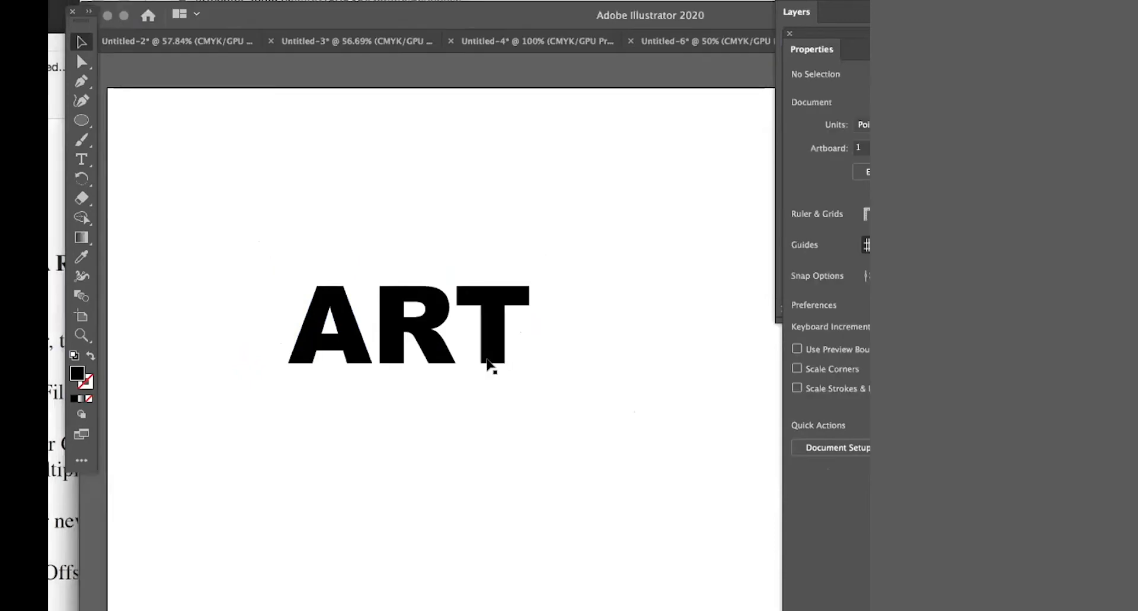
{"action": "left_click", "coordinate": [496, 347]}
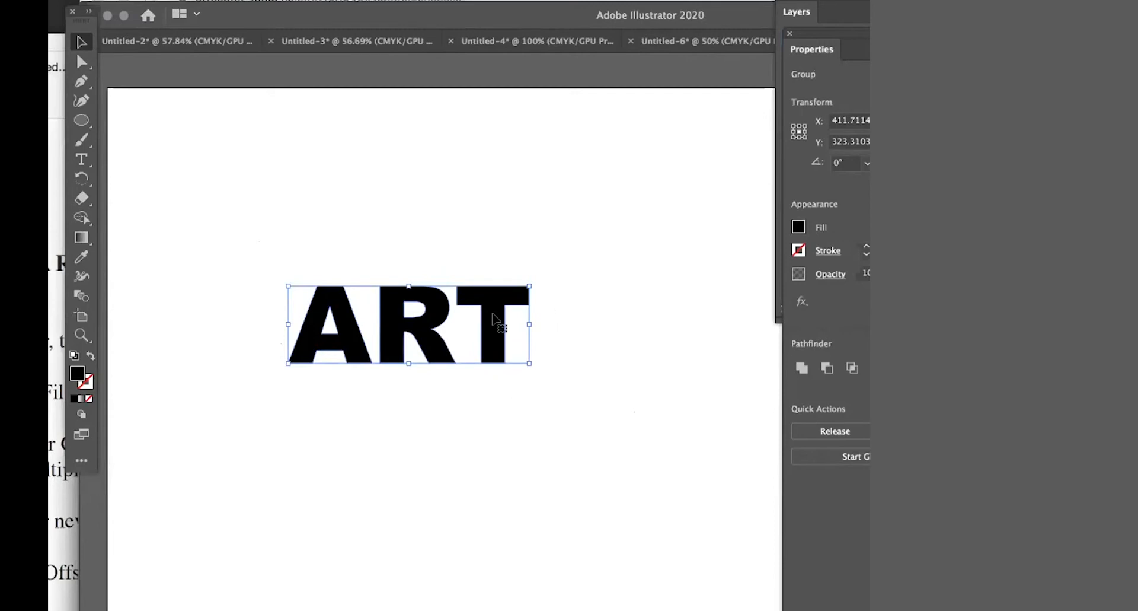
{"action": "left_click", "coordinate": [500, 414]}
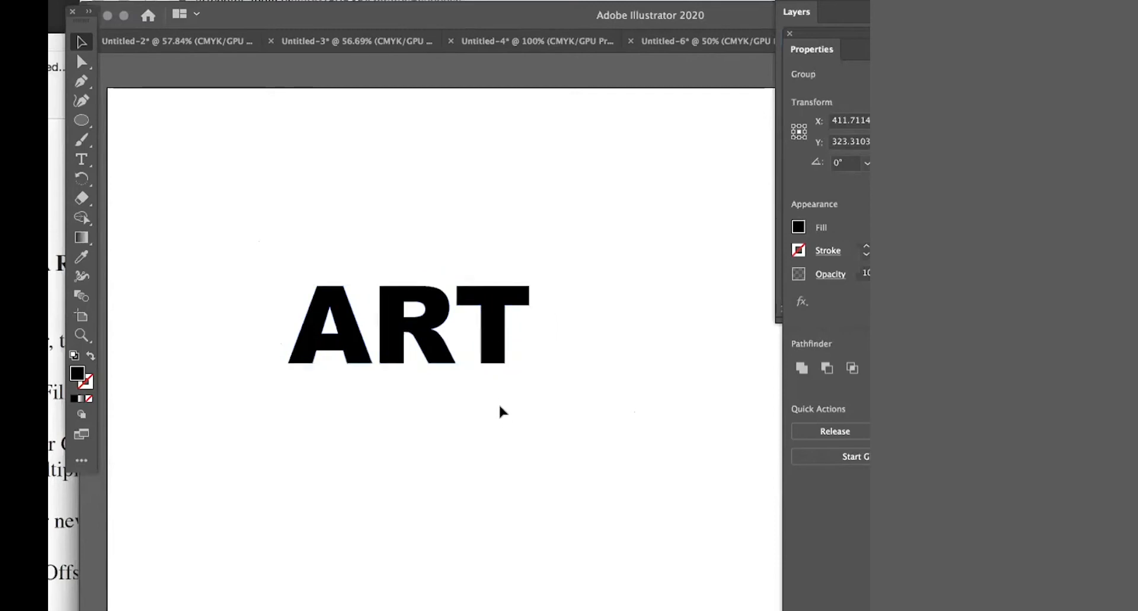
- Select only the letter T with the Direct Selection tool and nudge it about 6 pt left toward the R
{"action": "left_click", "coordinate": [81, 61]}
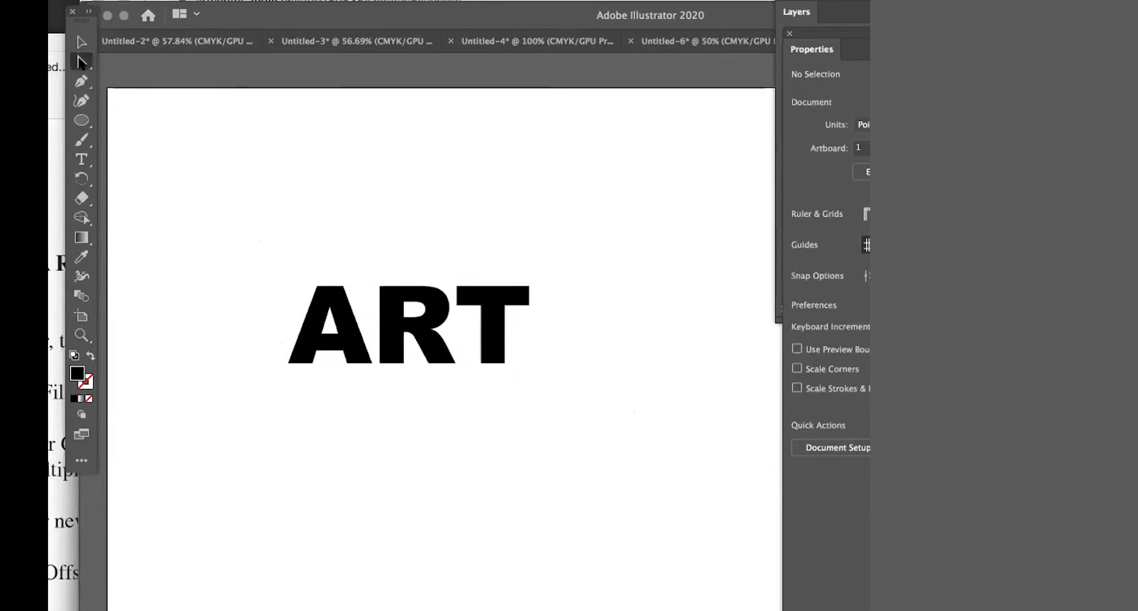
{"action": "left_click", "coordinate": [492, 322]}
{"action": "left_click", "coordinate": [492, 323]}
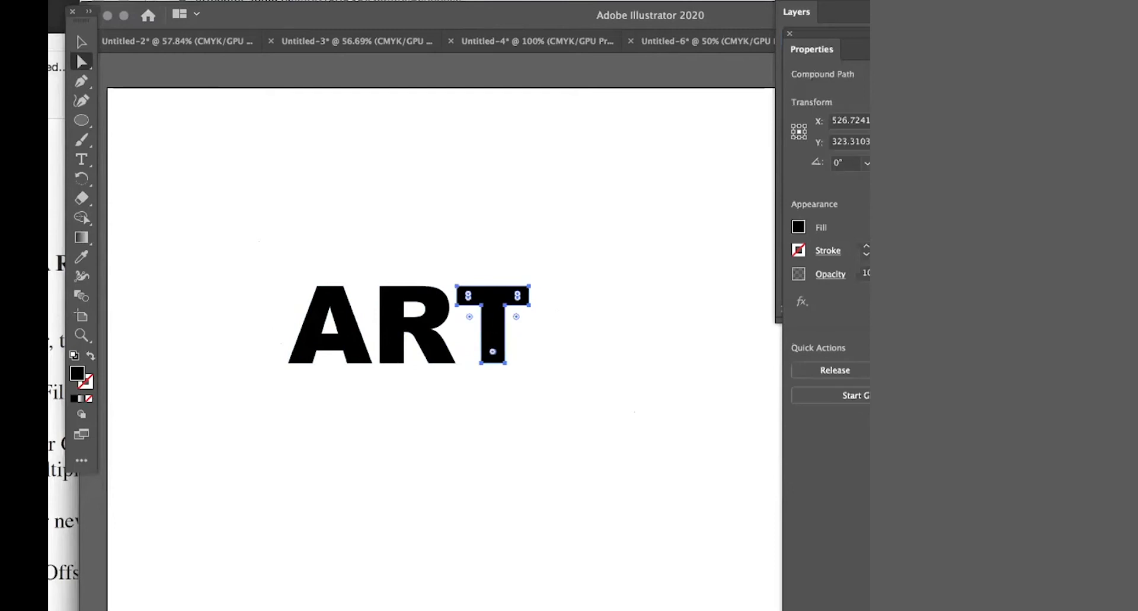
{"action": "key", "text": "Left"}
{"action": "key", "text": "Left"}
{"action": "key", "text": "Left"}
{"action": "key", "text": "Left"}
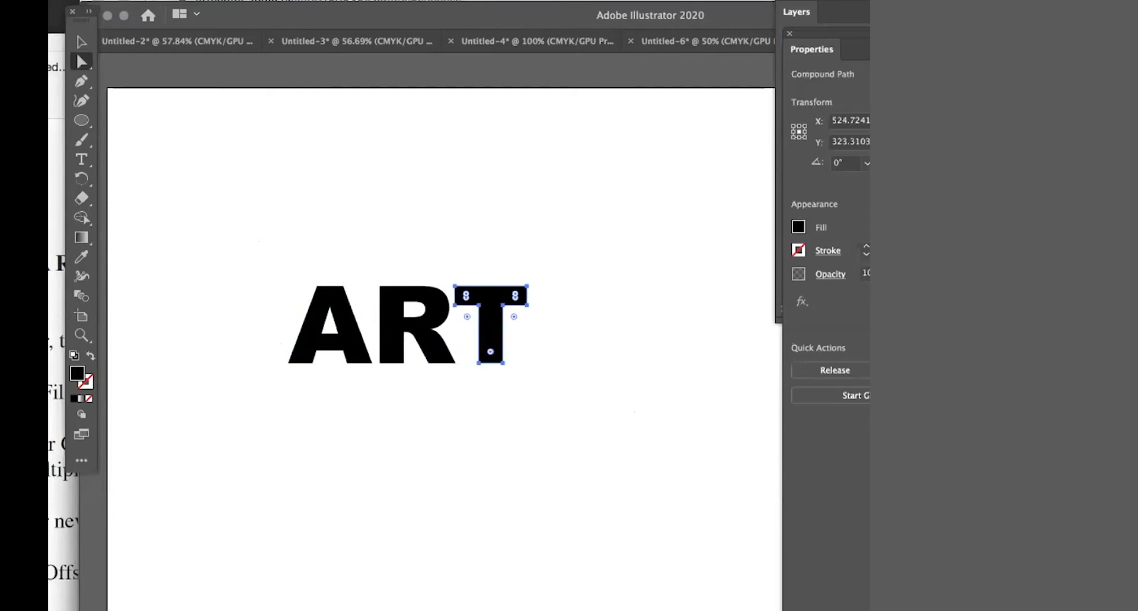
{"action": "key", "text": "Left"}
{"action": "key", "text": "Left"}
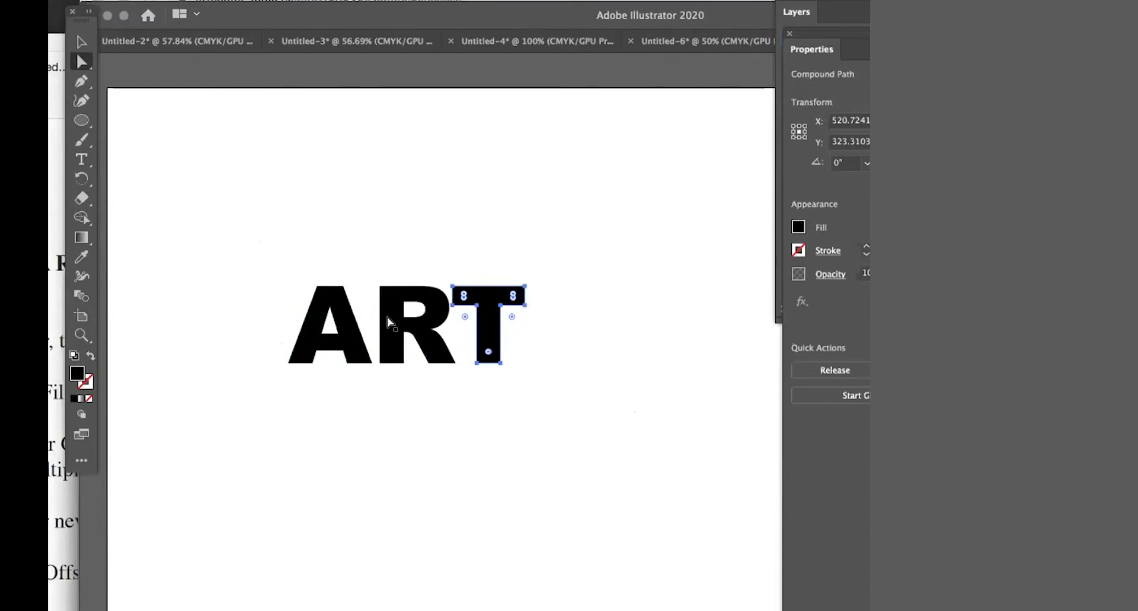
- Add the letter R to the selection, nudge R and T together about 9 pt left against the A, and deselect them
{"action": "left_click", "coordinate": [389, 322], "text": "shift"}
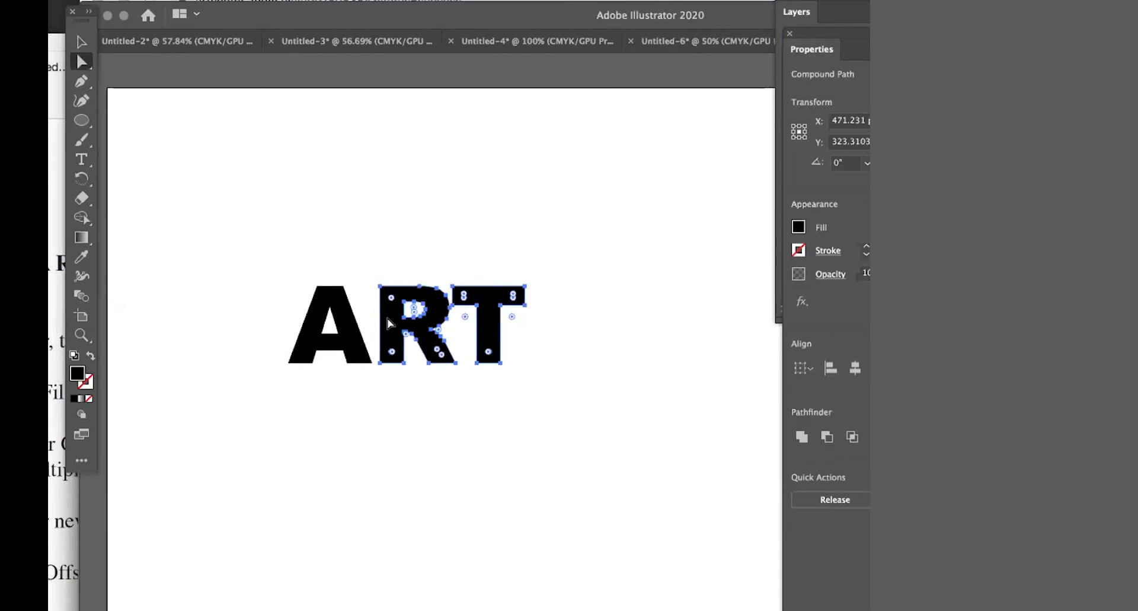
{"action": "key", "text": "Left"}
{"action": "key", "text": "Left"}
{"action": "key", "text": "Left"}
{"action": "key", "text": "Left"}
{"action": "key", "text": "Left"}
{"action": "key", "text": "Left"}
{"action": "key", "text": "Left"}
{"action": "key", "text": "Left"}
{"action": "key", "text": "Left"}
{"action": "key", "text": "Left"}
{"action": "key", "text": "Left"}
{"action": "key", "text": "Left"}
{"action": "key", "text": "Left"}
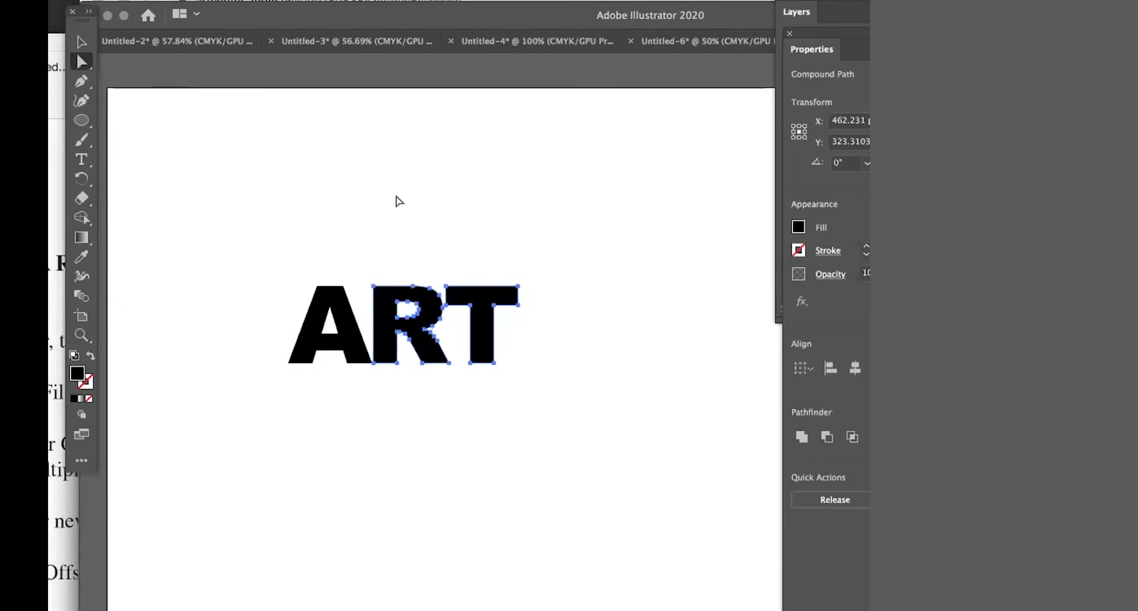
{"action": "left_click", "coordinate": [399, 201]}
- Select the ART letter group with the Selection tool, ungroup it, and clear the selection
{"action": "left_click", "coordinate": [82, 42]}
{"action": "left_click", "coordinate": [380, 347]}
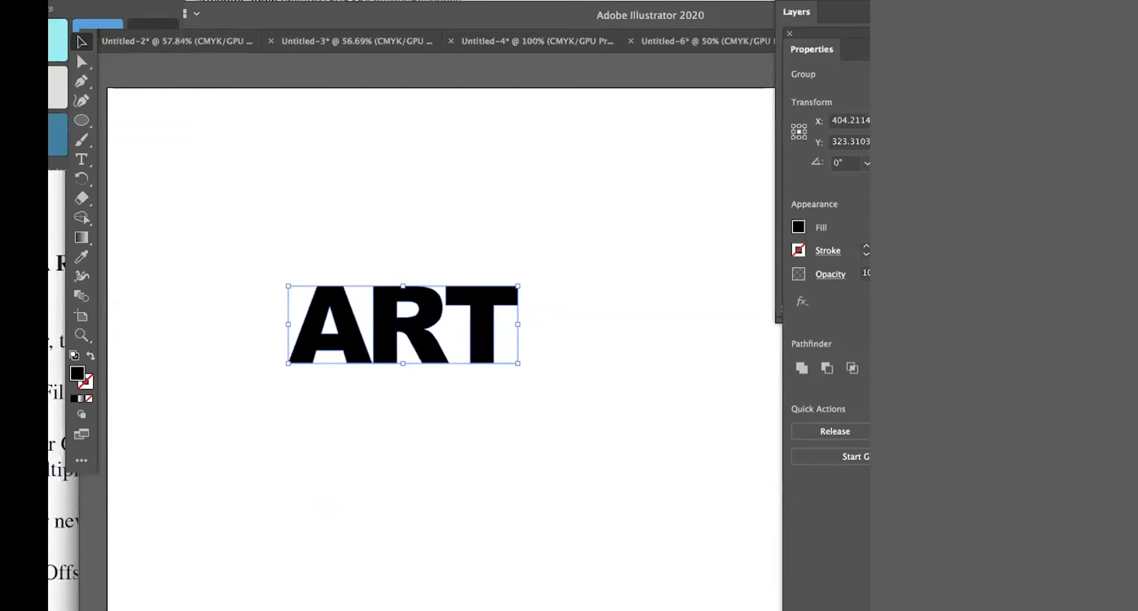
{"action": "left_click", "coordinate": [270, 1]}
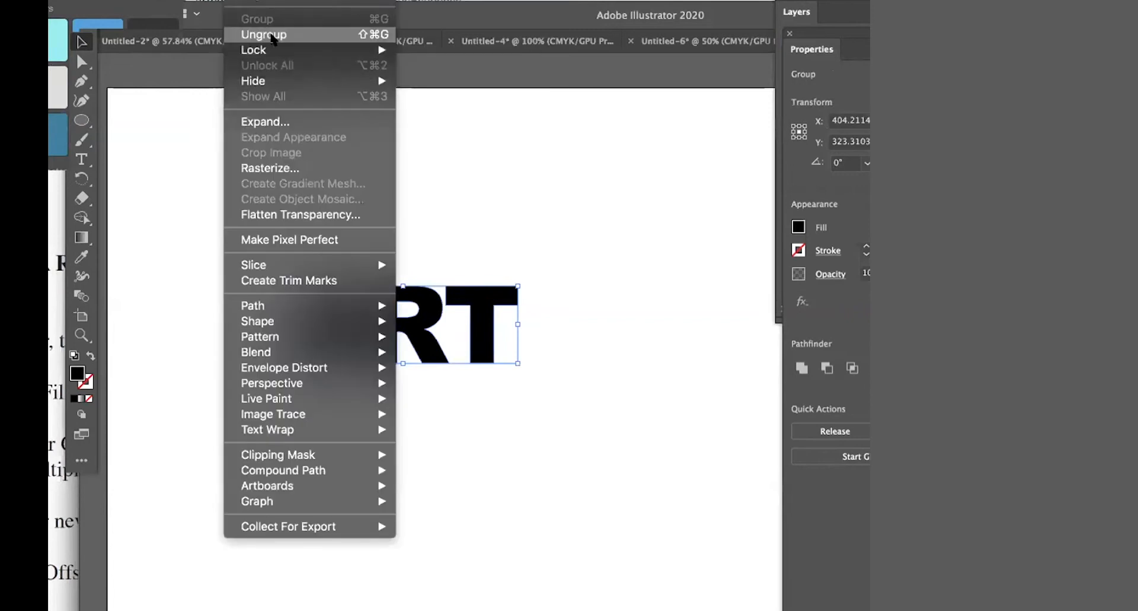
{"action": "left_click", "coordinate": [270, 36]}
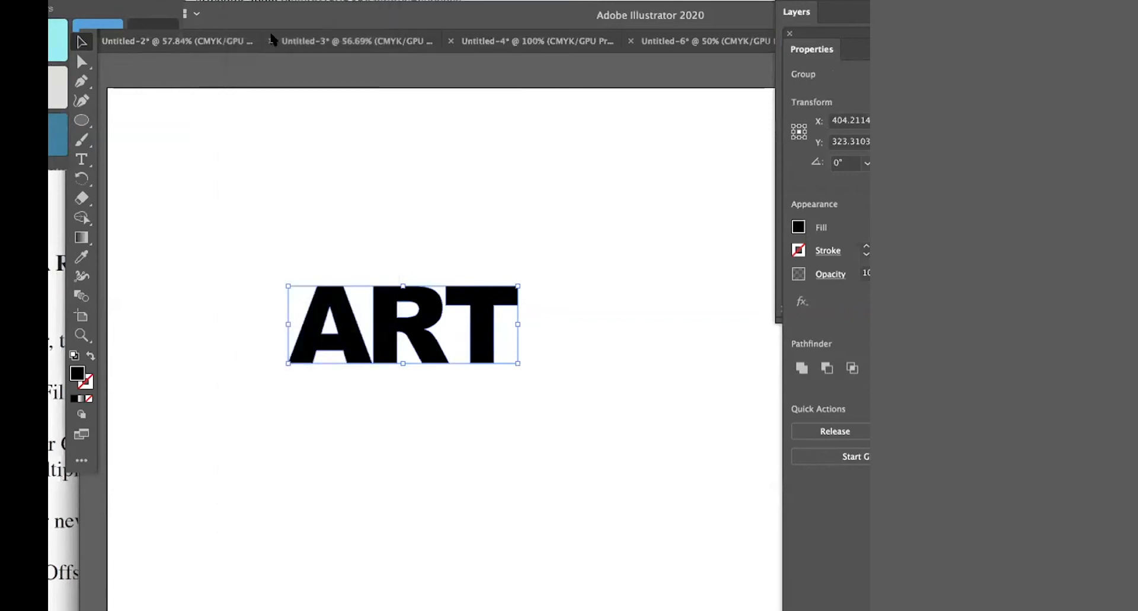
{"action": "left_click", "coordinate": [366, 152]}
- Try moving the letter T on its own slightly downward, and undo the move
{"action": "left_click_drag", "start_coordinate": [474, 314], "coordinate": [469, 339]}
{"action": "key", "text": "super+z"}
{"action": "key", "text": "super+z"}
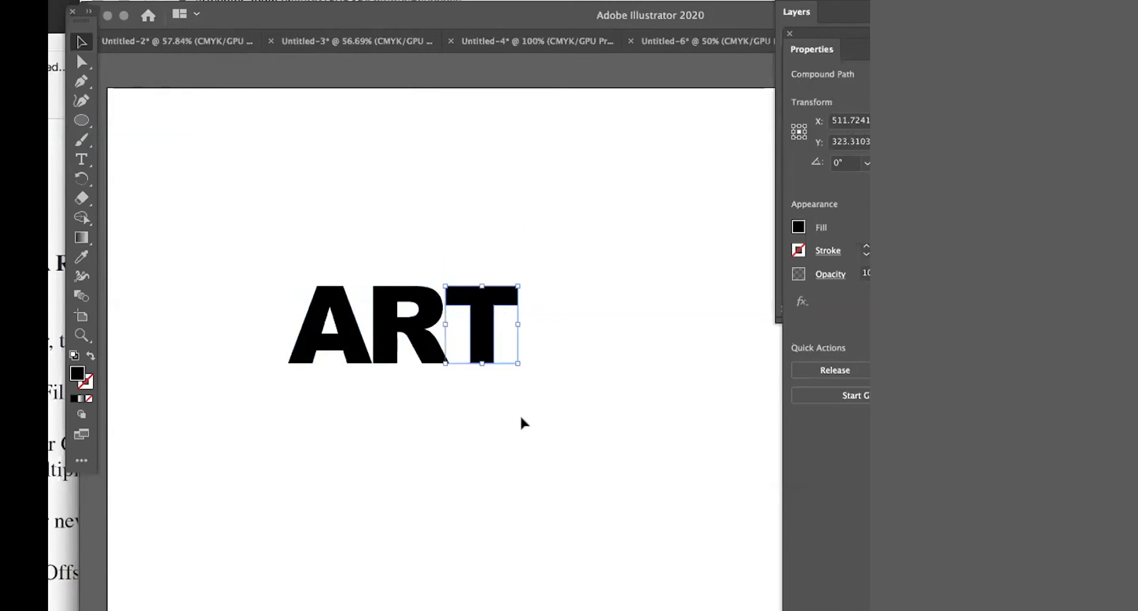
- Try pulling the upper-left corner anchor point of the T up and away with the Direct Selection tool, and undo it
{"action": "left_click", "coordinate": [520, 423]}
{"action": "left_click", "coordinate": [82, 62]}
{"action": "left_click_drag", "start_coordinate": [384, 254], "coordinate": [557, 385]}
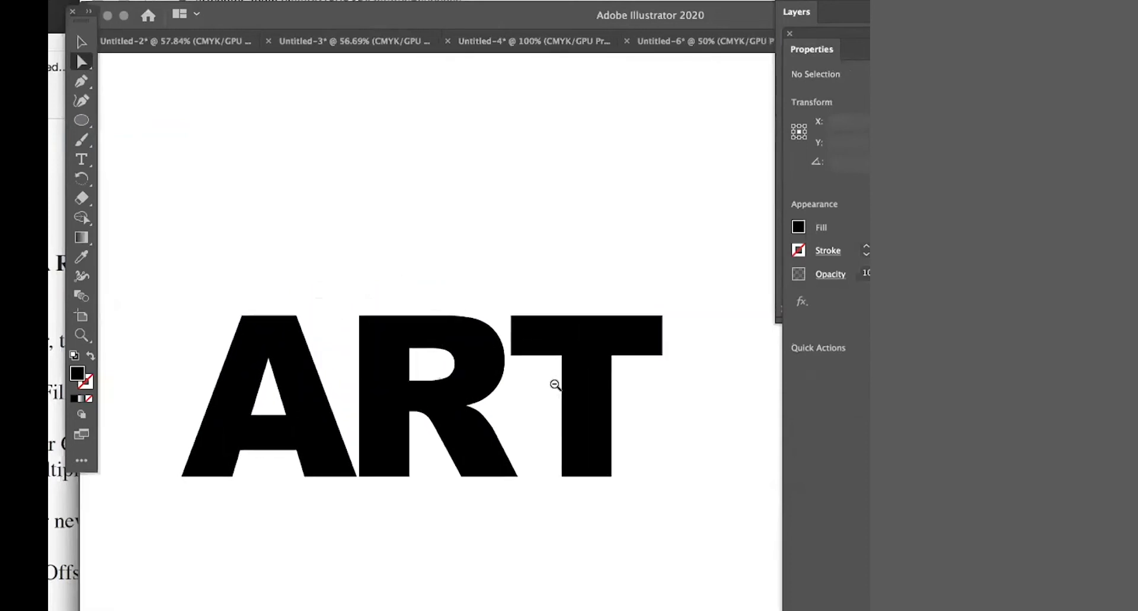
{"action": "left_click", "coordinate": [510, 316]}
{"action": "left_click_drag", "start_coordinate": [510, 316], "coordinate": [405, 199]}
{"action": "key", "text": "super+z"}
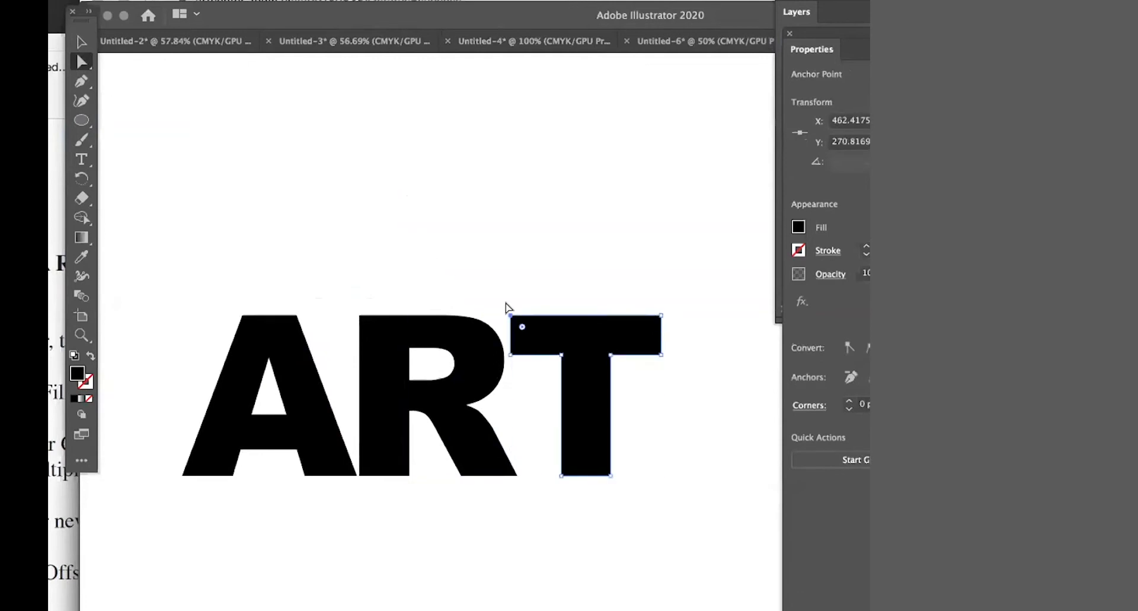
- Extend the left end of the T's crossbar across the top of the R to the R's left edge, and deselect
{"action": "left_click", "coordinate": [507, 282]}
{"action": "left_click", "coordinate": [511, 338]}
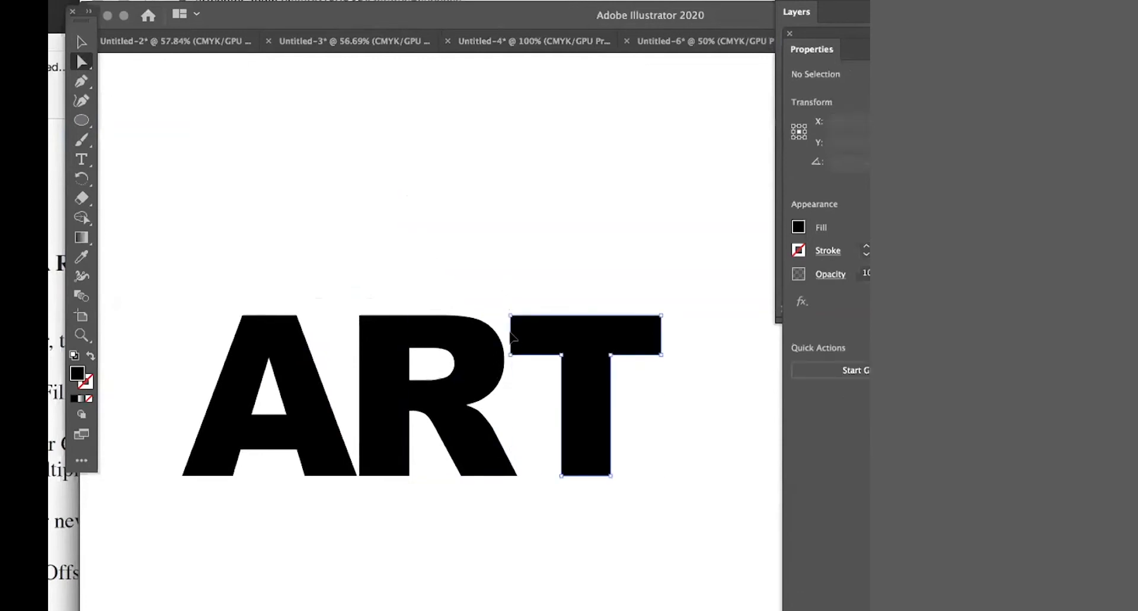
{"action": "left_click_drag", "start_coordinate": [511, 337], "coordinate": [360, 337]}
{"action": "left_click", "coordinate": [291, 252]}
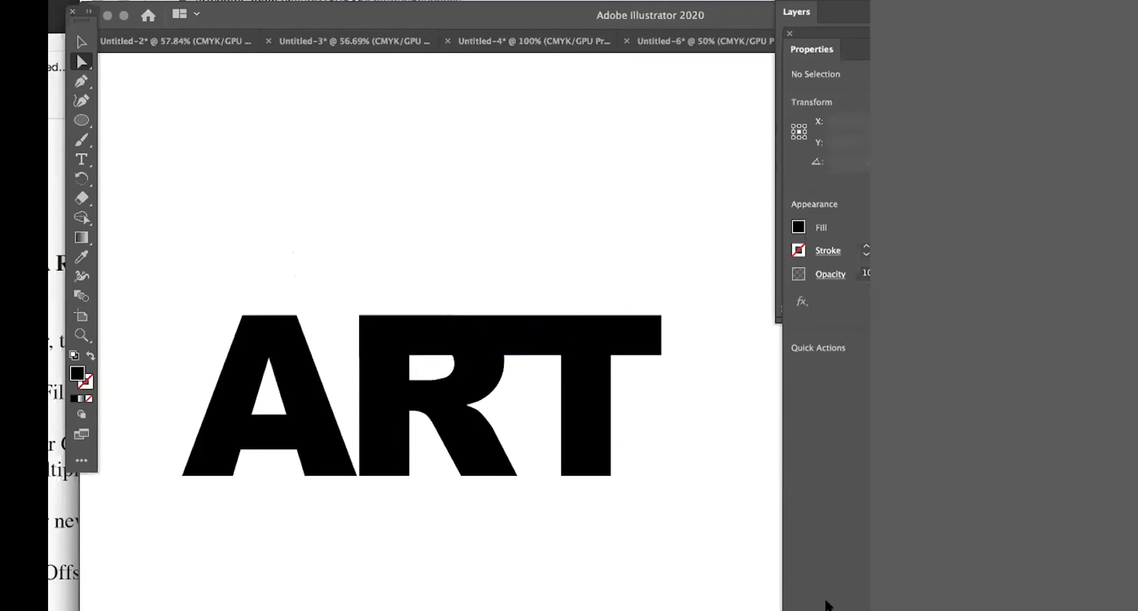
- Nudge the letter A right until it overlaps the stem of the R, and deselect it
{"action": "left_click", "coordinate": [292, 377]}
{"action": "key", "text": "Right"}
{"action": "key", "text": "Right"}
{"action": "key", "text": "Right"}
{"action": "key", "text": "Right"}
{"action": "key", "text": "Right"}
{"action": "key", "text": "Right"}
{"action": "key", "text": "Right"}
{"action": "key", "text": "Right"}
{"action": "key", "text": "Right"}
{"action": "key", "text": "Right"}
{"action": "key", "text": "Right"}
{"action": "key", "text": "Right"}
{"action": "key", "text": "Right"}
{"action": "key", "text": "Right"}
{"action": "left_click", "coordinate": [405, 581]}
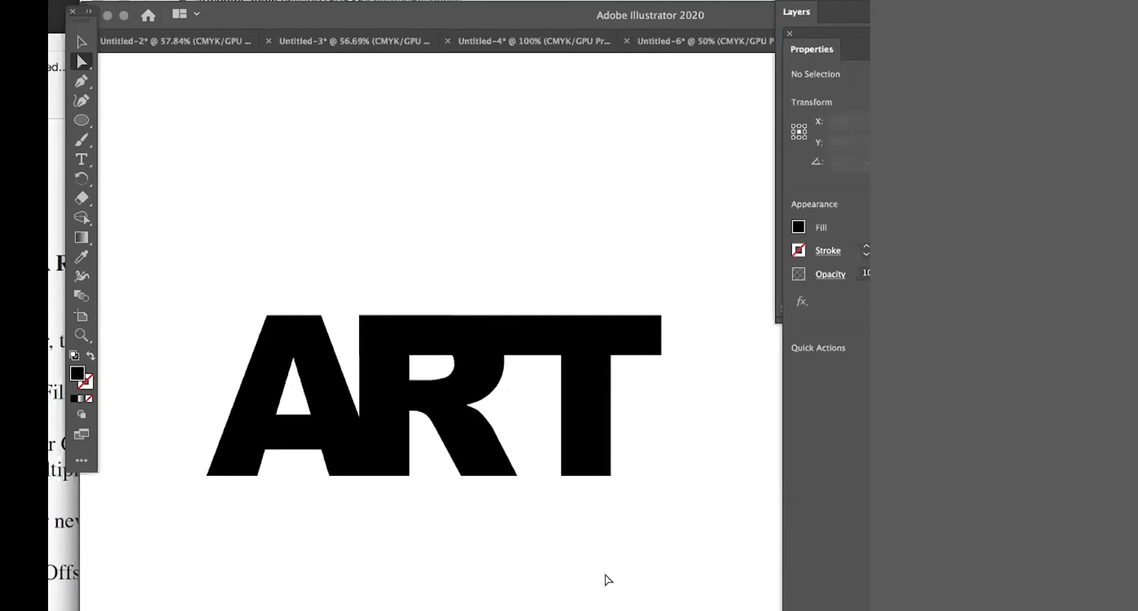
- Add the word Type below ART in 72 pt Arial Black with All Caps turned off
{"action": "key", "text": "super+minus"}
{"action": "key", "text": "super+minus"}
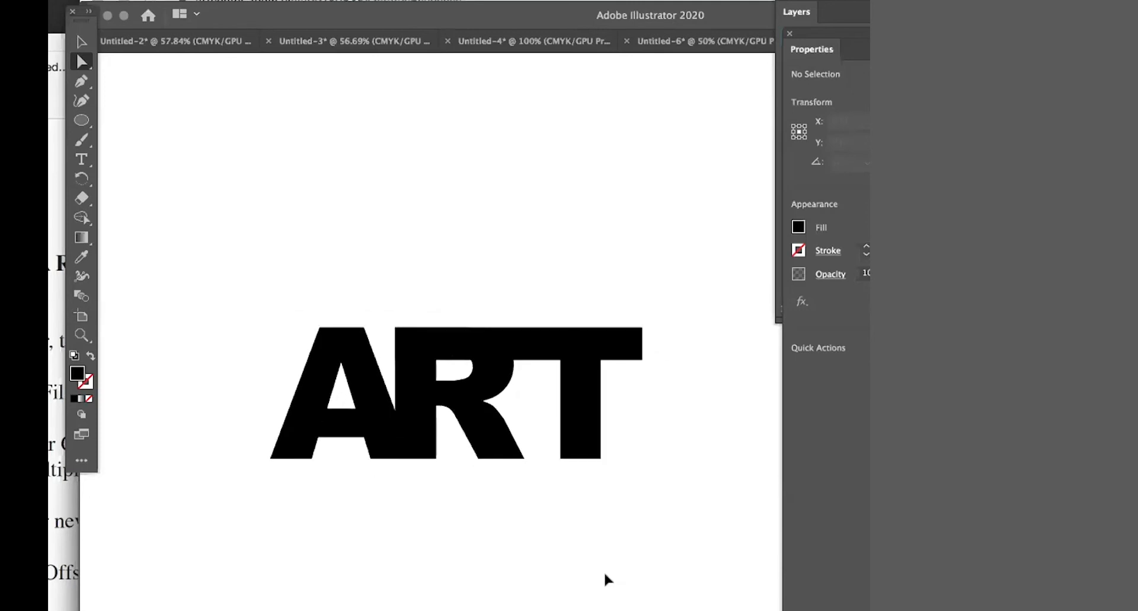
{"action": "left_click", "coordinate": [81, 159]}
{"action": "left_click", "coordinate": [389, 529]}
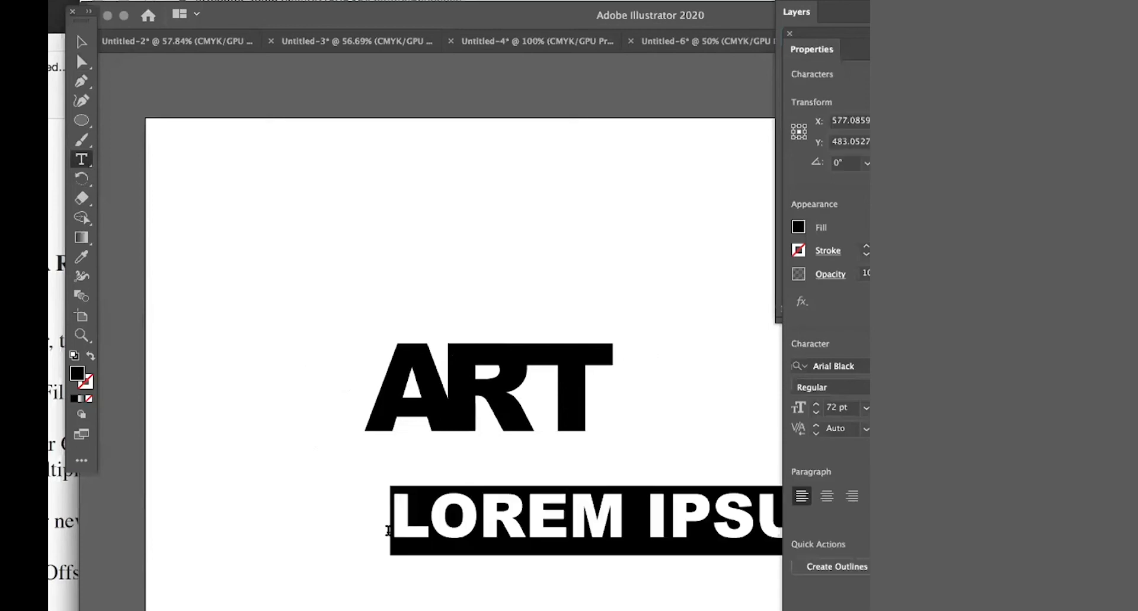
{"action": "type", "text": "TYPE"}
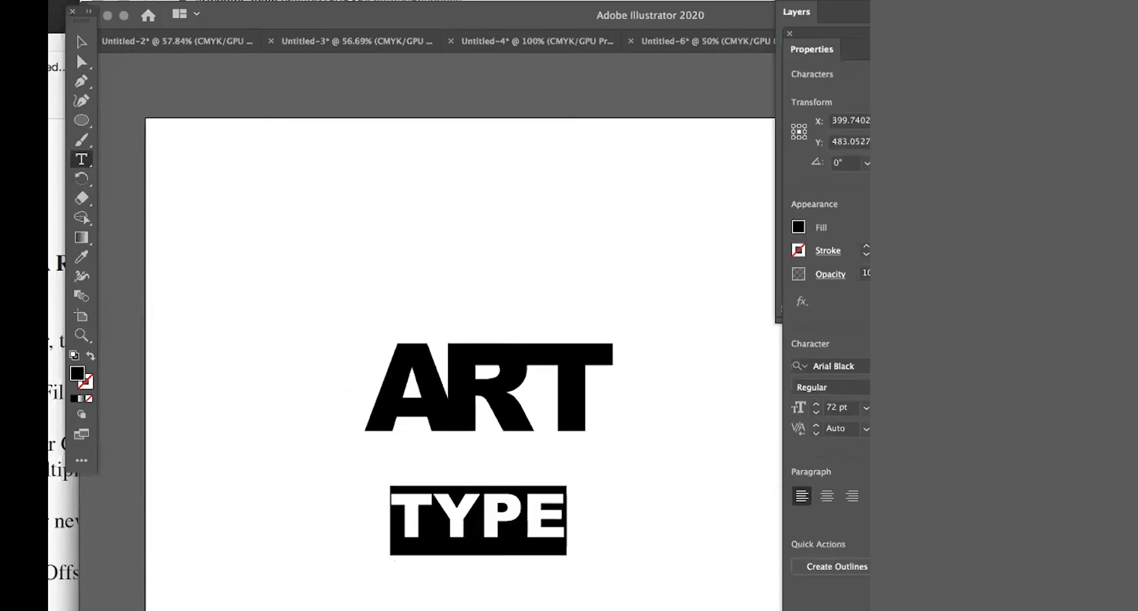
{"action": "key", "text": "super+t"}
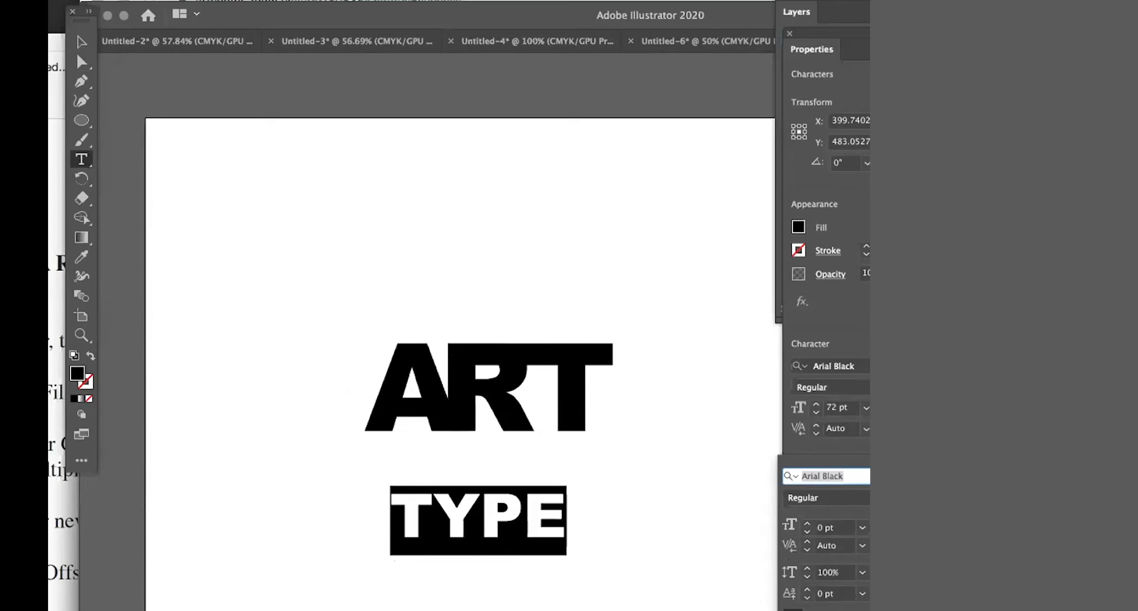
{"action": "key", "text": "super+shift+k"}
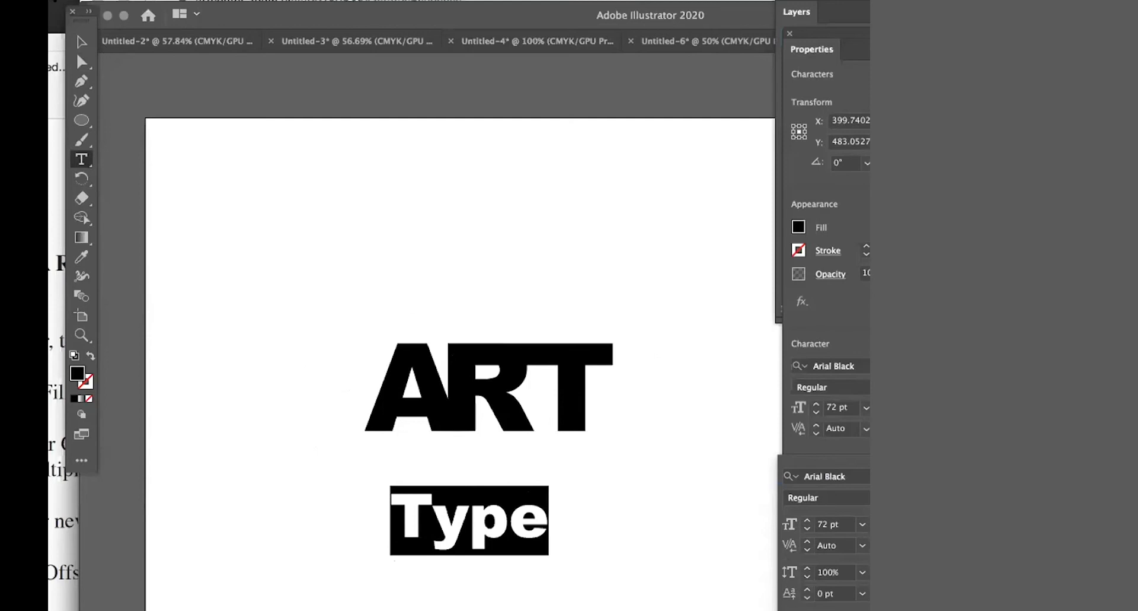
{"action": "key", "text": "super+t"}
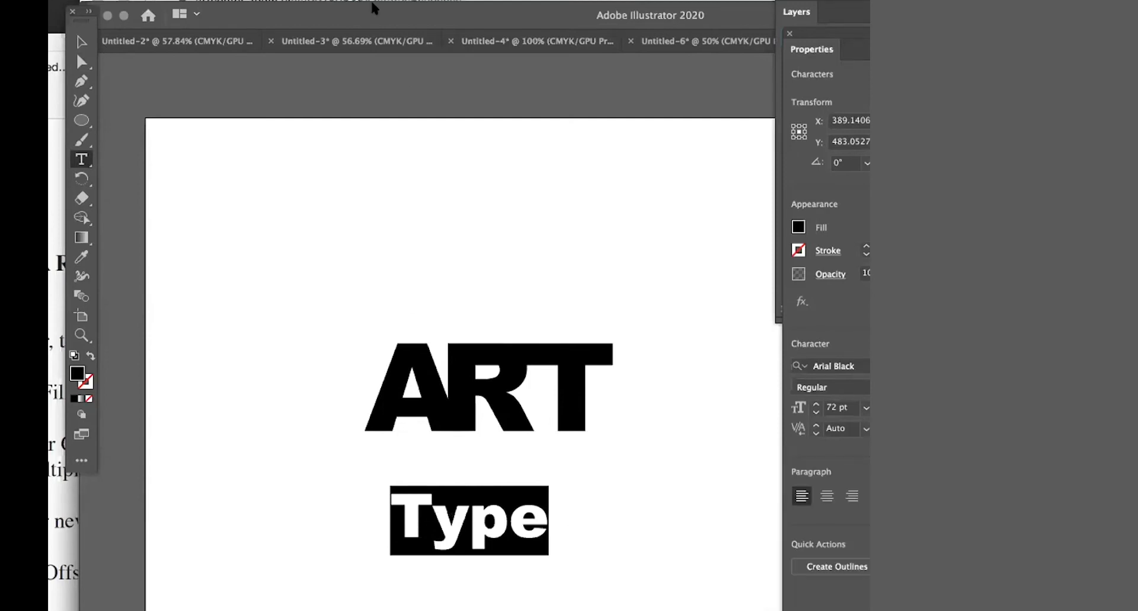
- Select the word Type as an object, convert it to outlines, and move the outlined word above ART
{"action": "left_click", "coordinate": [291, 1]}
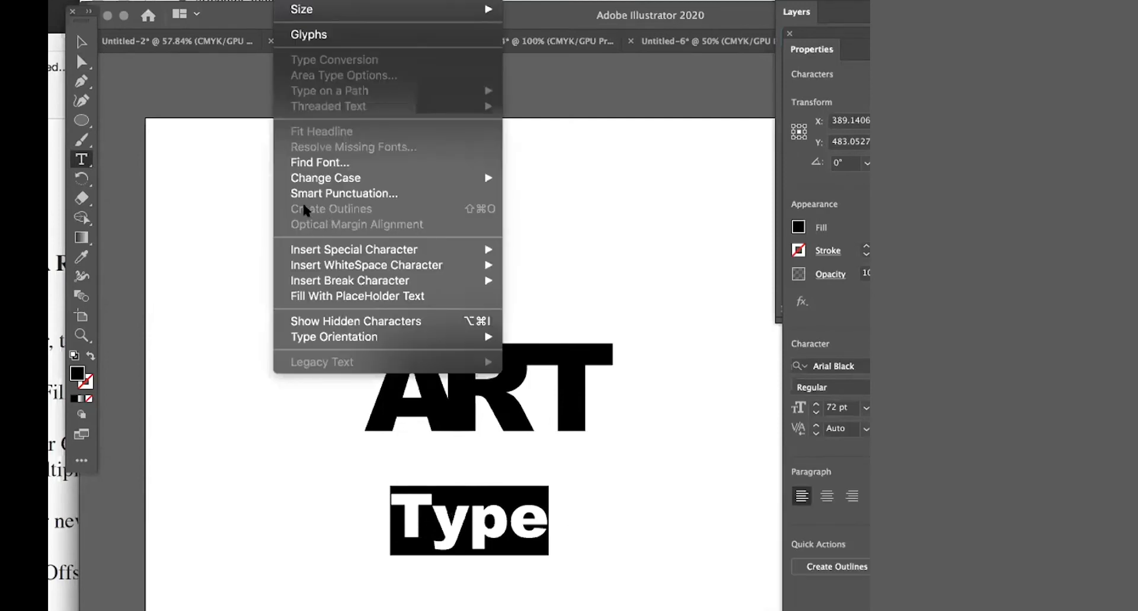
{"action": "left_click", "coordinate": [445, 508]}
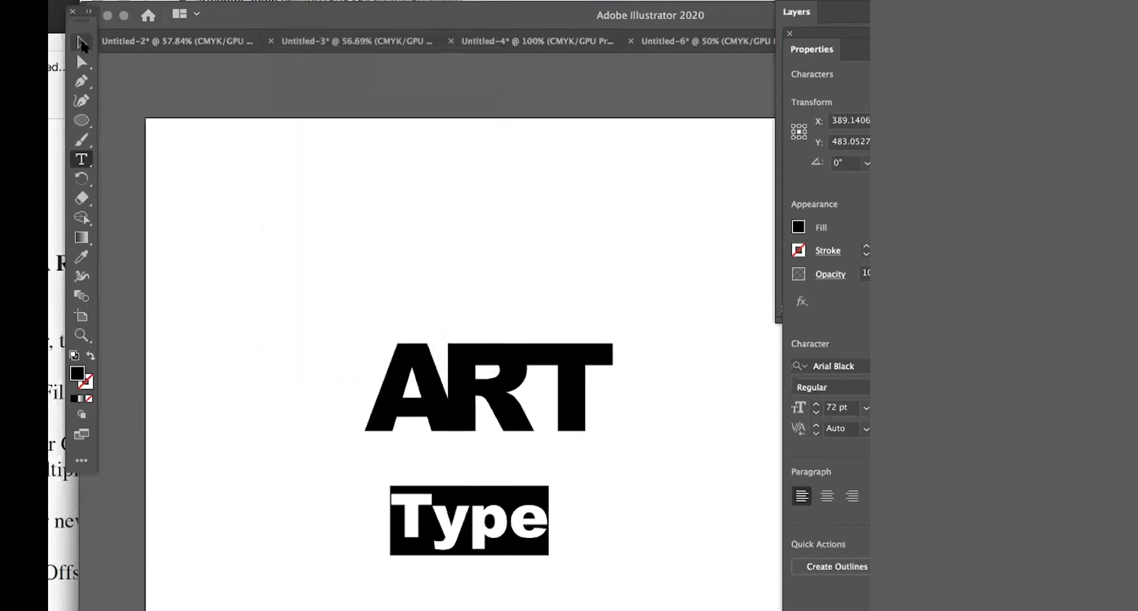
{"action": "left_click", "coordinate": [82, 43]}
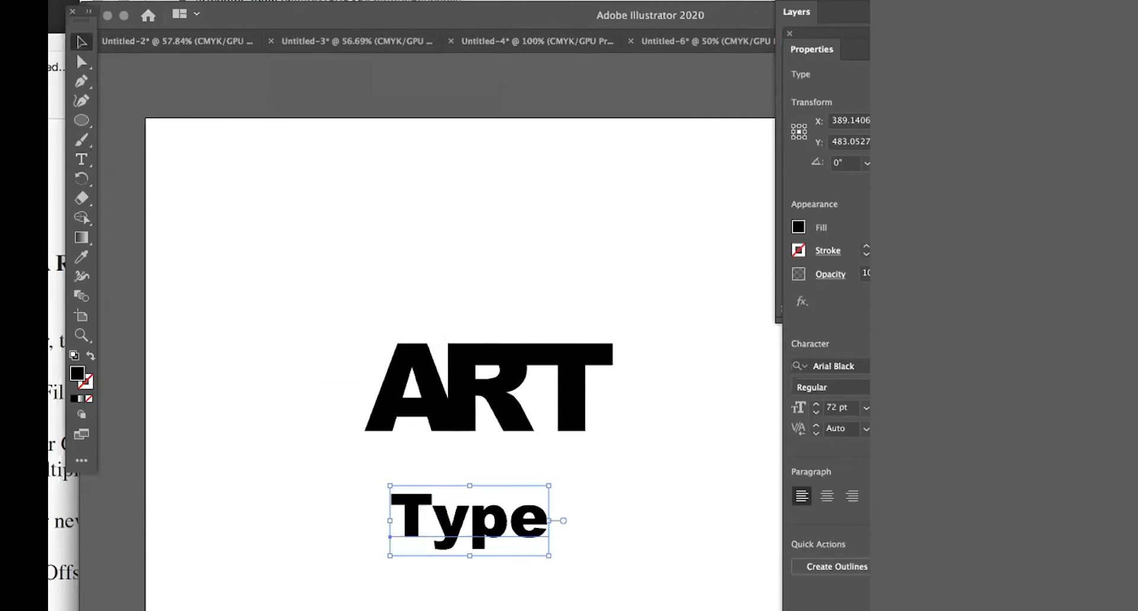
{"action": "left_click", "coordinate": [291, 2]}
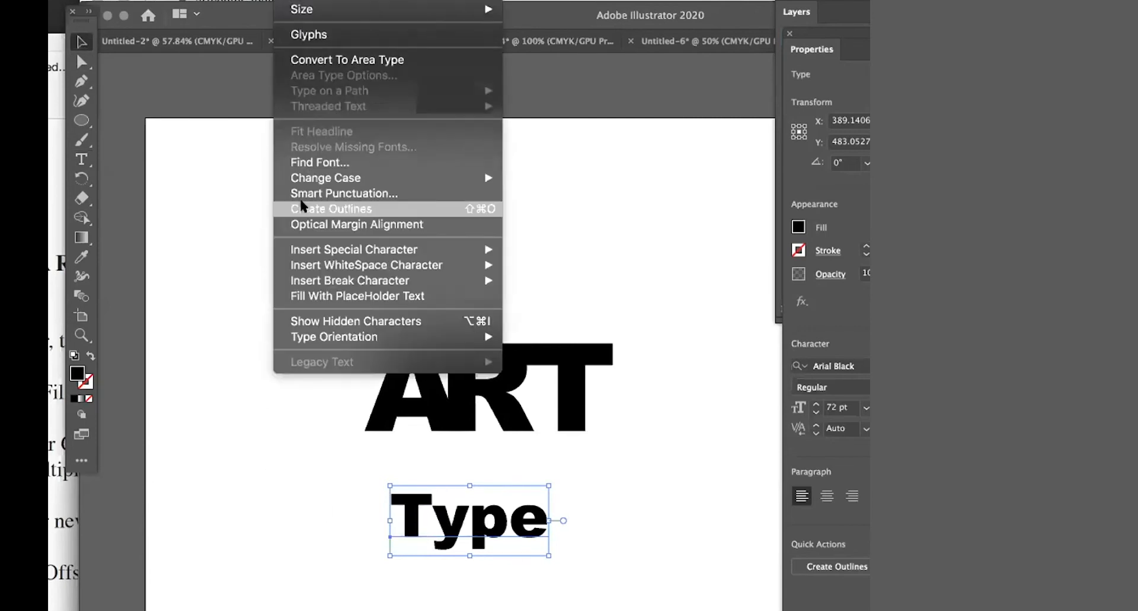
{"action": "left_click", "coordinate": [367, 212]}
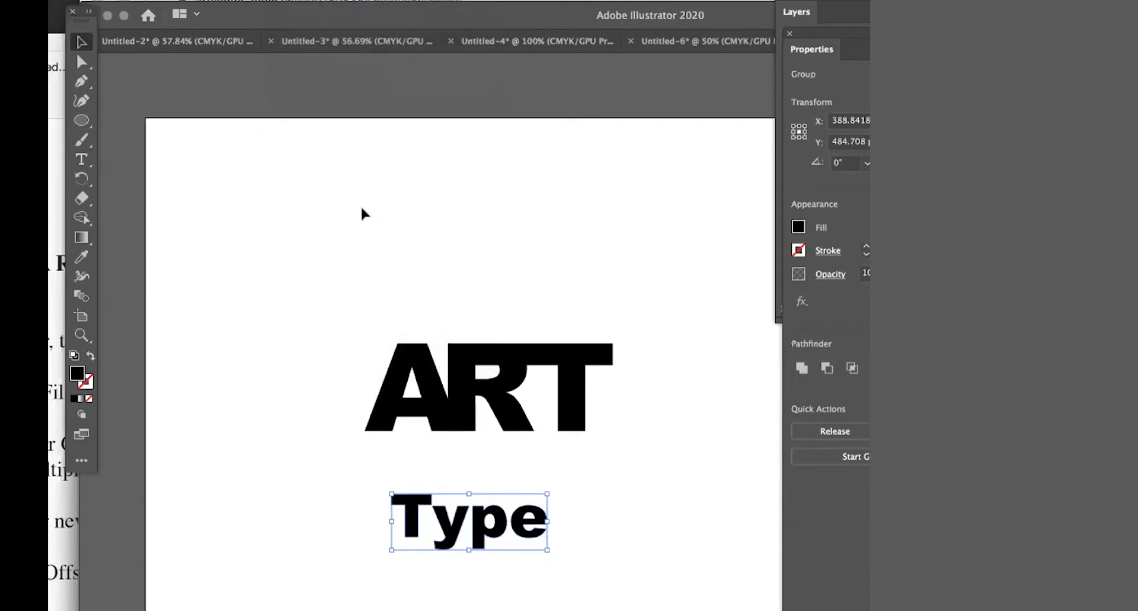
{"action": "left_click", "coordinate": [310, 396]}
{"action": "left_click_drag", "start_coordinate": [486, 516], "coordinate": [422, 209]}
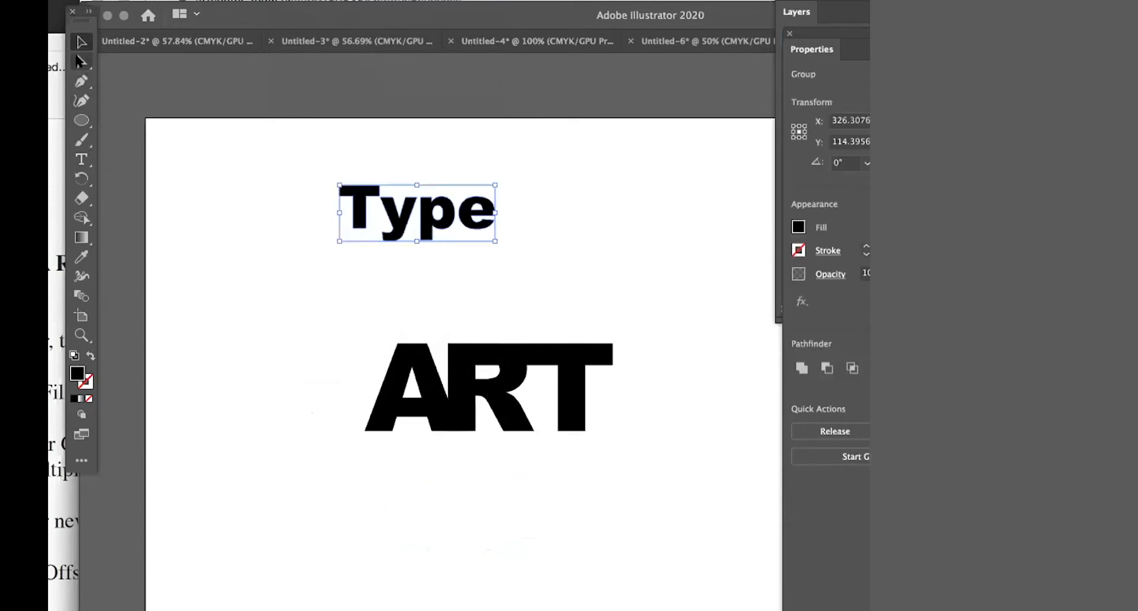
- Stretch the stem of the T in Type straight down to about three times its length by moving its bottom edge
{"action": "left_click", "coordinate": [81, 61]}
{"action": "left_click", "coordinate": [351, 246]}
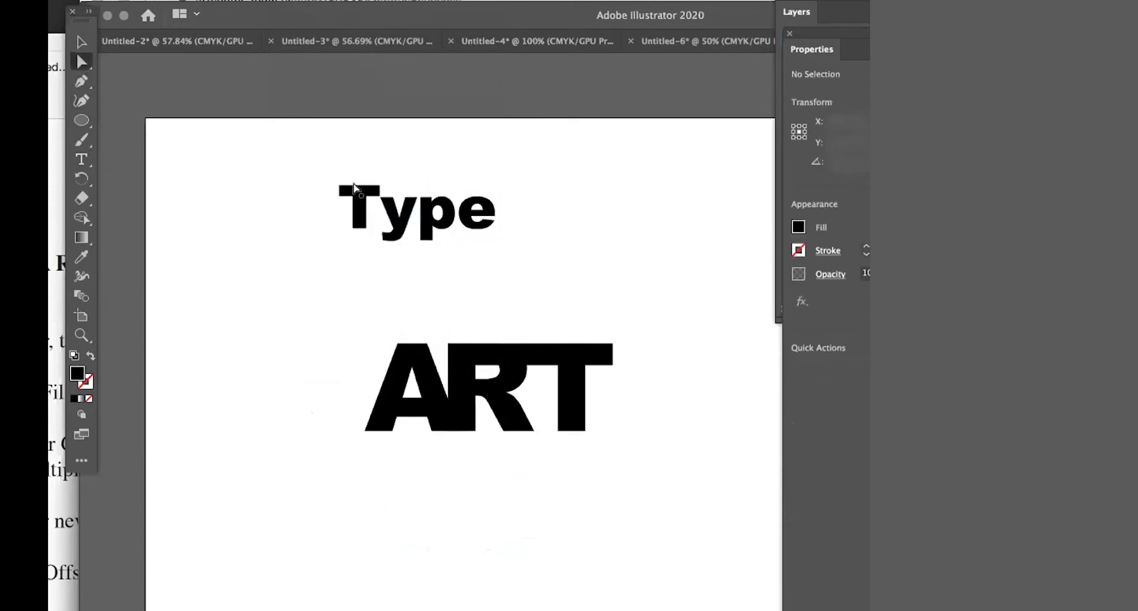
{"action": "left_click", "coordinate": [328, 167]}
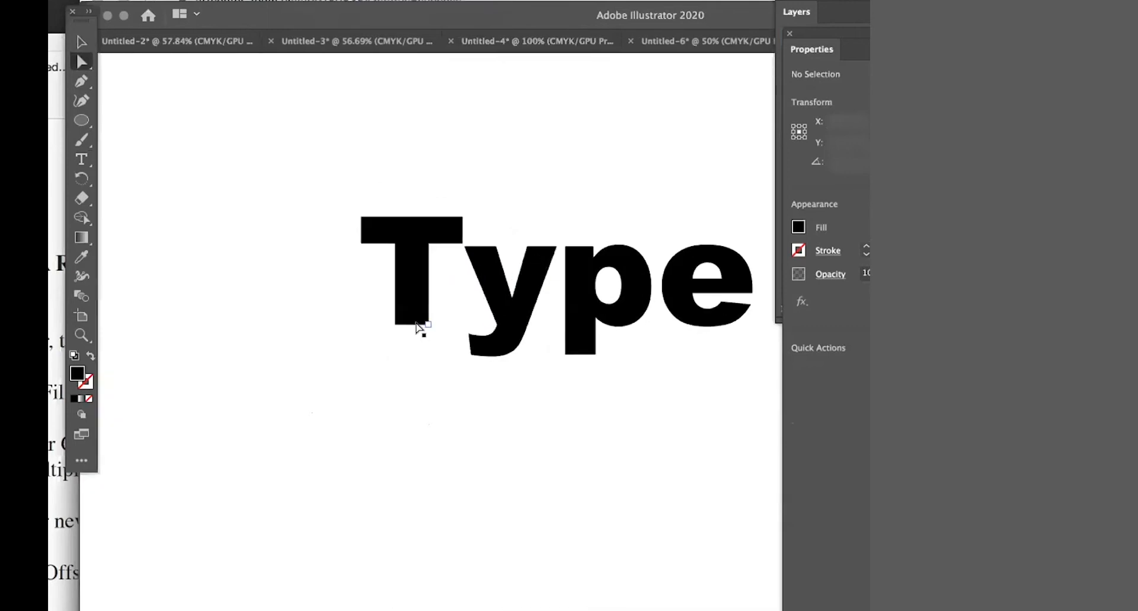
{"action": "left_click", "coordinate": [411, 324]}
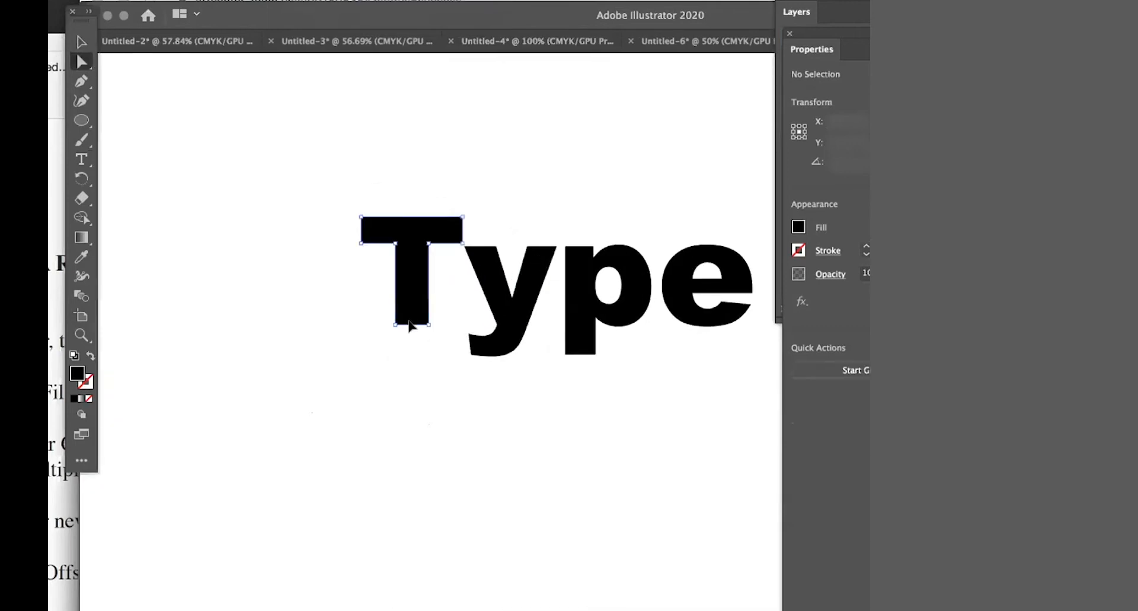
{"action": "left_click_drag", "start_coordinate": [409, 323], "coordinate": [410, 443]}
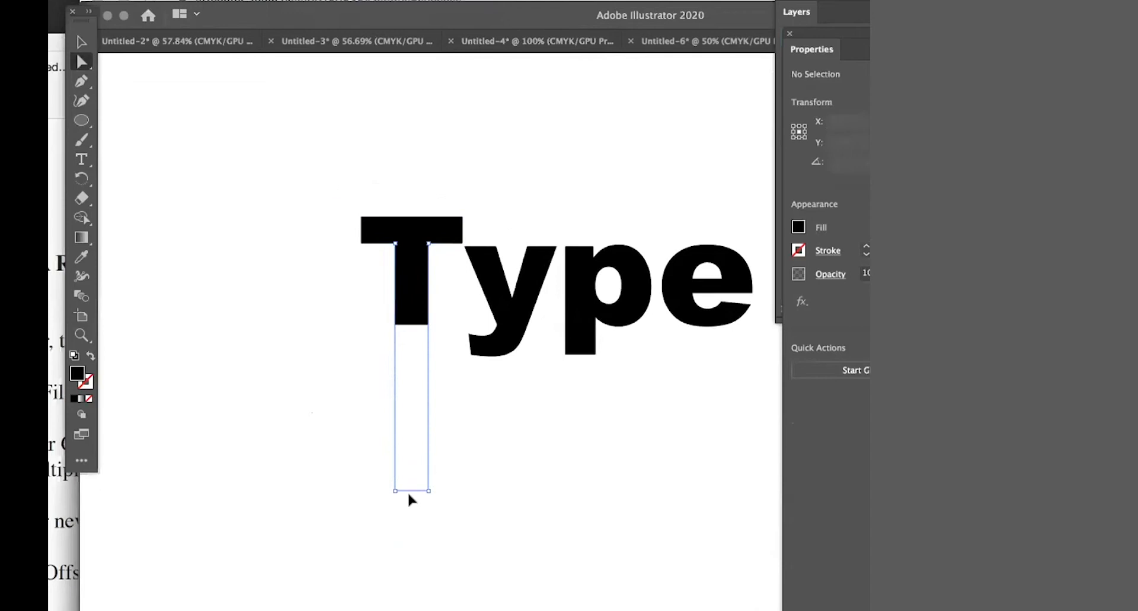
{"action": "left_click_drag", "start_coordinate": [409, 507], "coordinate": [409, 506]}
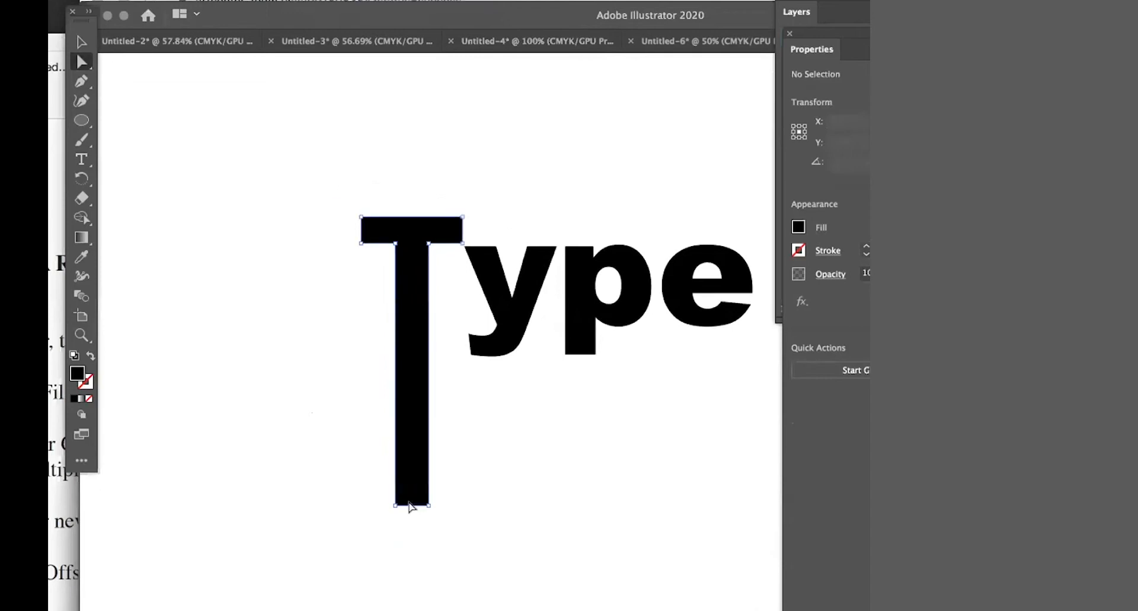
- Select only the letter e in Type and nudge it 4 pt left toward the p
{"action": "left_click", "coordinate": [578, 304]}
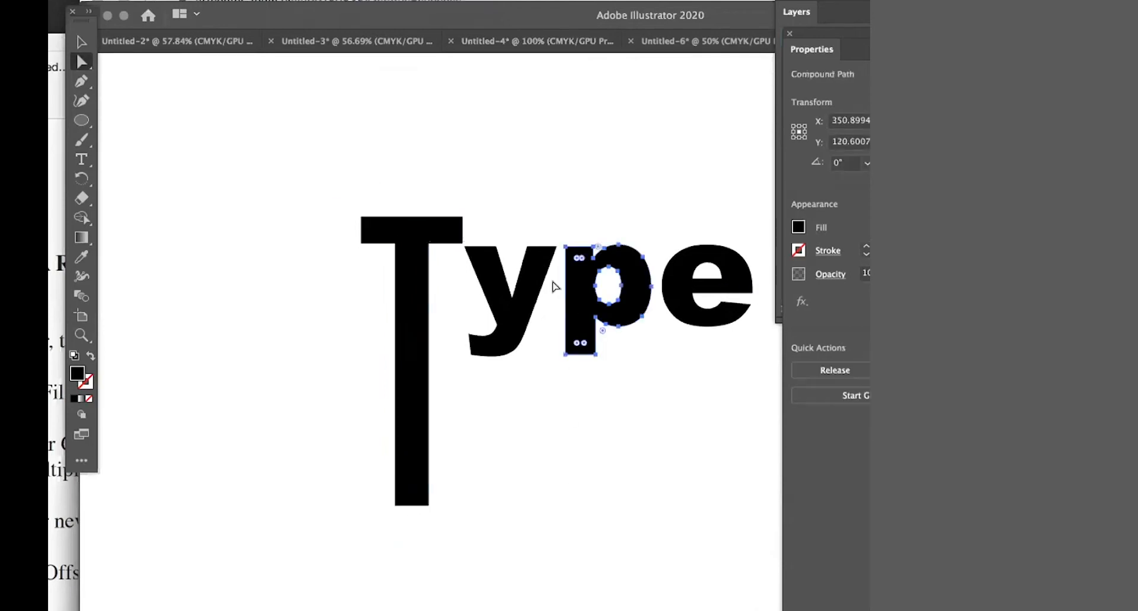
{"action": "left_click", "coordinate": [678, 293]}
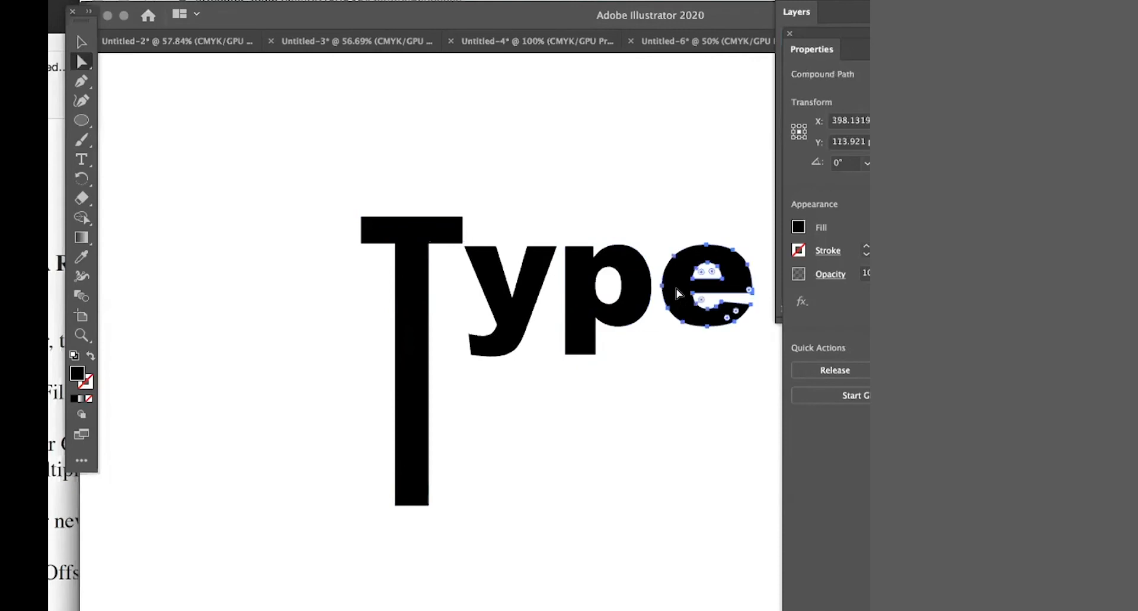
{"action": "key", "text": "Left"}
{"action": "key", "text": "Left"}
{"action": "key", "text": "Left"}
{"action": "key", "text": "Left"}
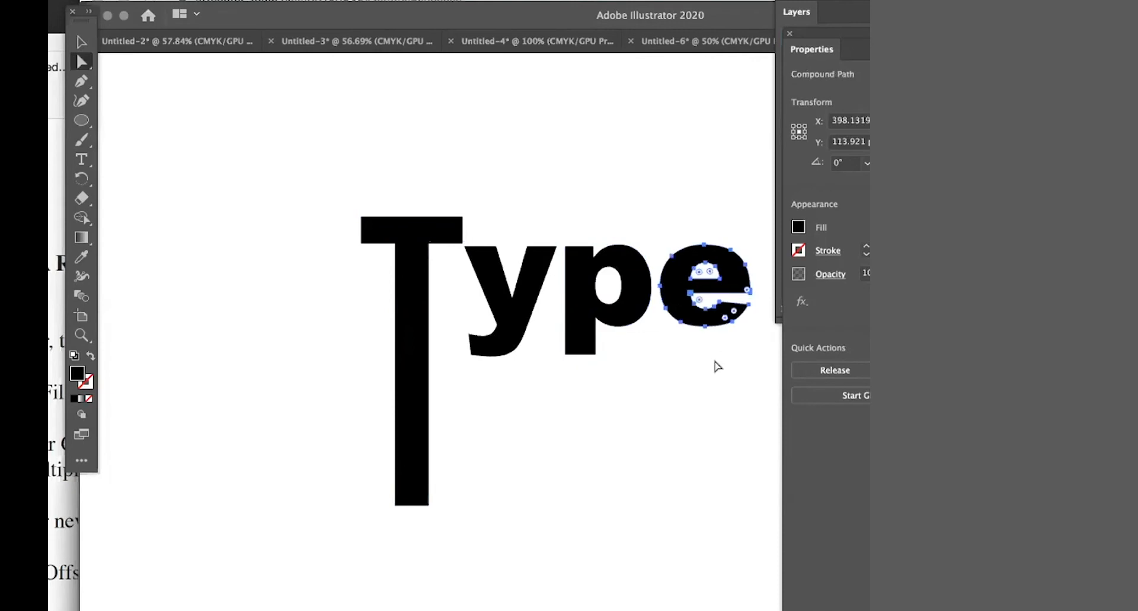
- Add the letter p to the selection, nudge p and e about 4 pt left against the y, and deselect them
{"action": "left_click", "coordinate": [637, 310], "text": "shift"}
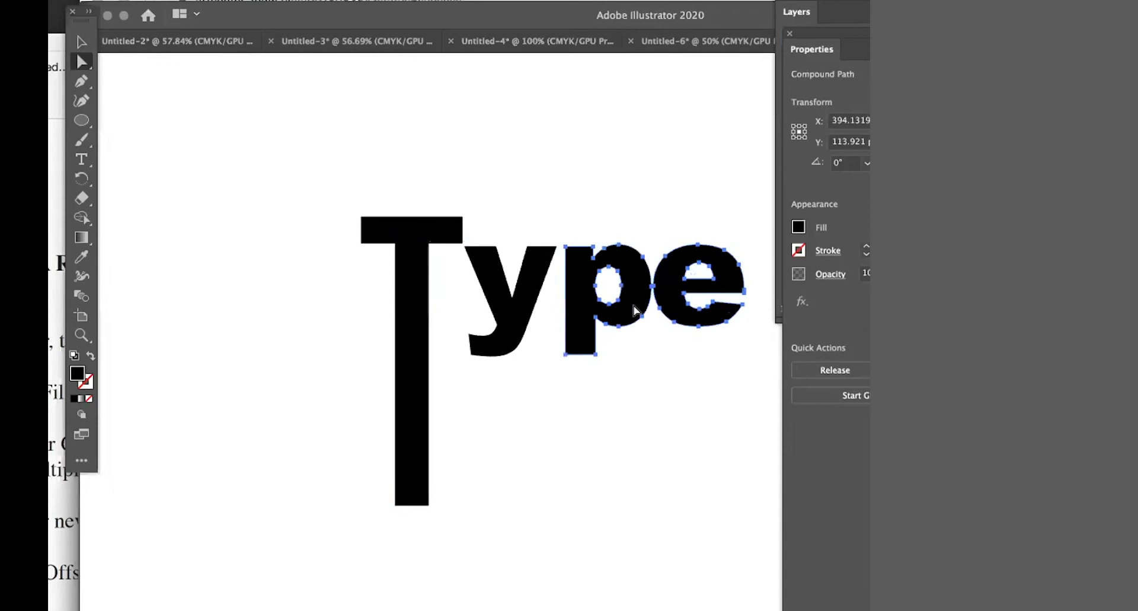
{"action": "key", "text": "Left"}
{"action": "key", "text": "Left"}
{"action": "key", "text": "Left"}
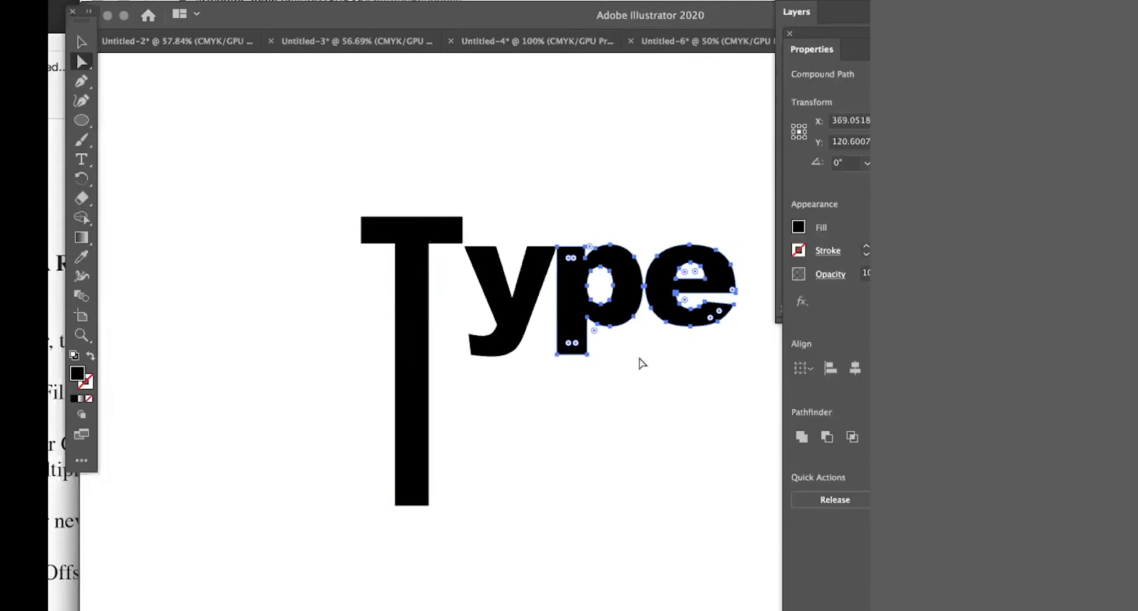
{"action": "left_click", "coordinate": [683, 396]}
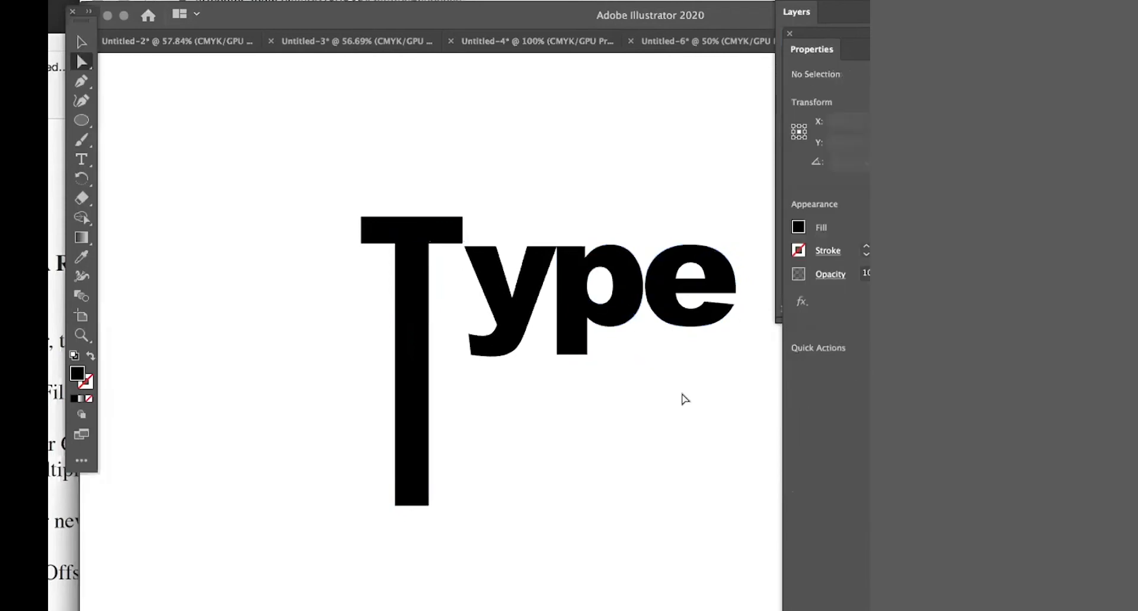
- Select the letters y, p and e together, nudge them about 2 pt left toward the T, and deselect them
{"action": "left_click", "coordinate": [667, 307]}
{"action": "left_click", "coordinate": [572, 332], "text": "shift"}
{"action": "left_click", "coordinate": [524, 307], "text": "shift"}
{"action": "key", "text": "Left"}
{"action": "key", "text": "Left"}
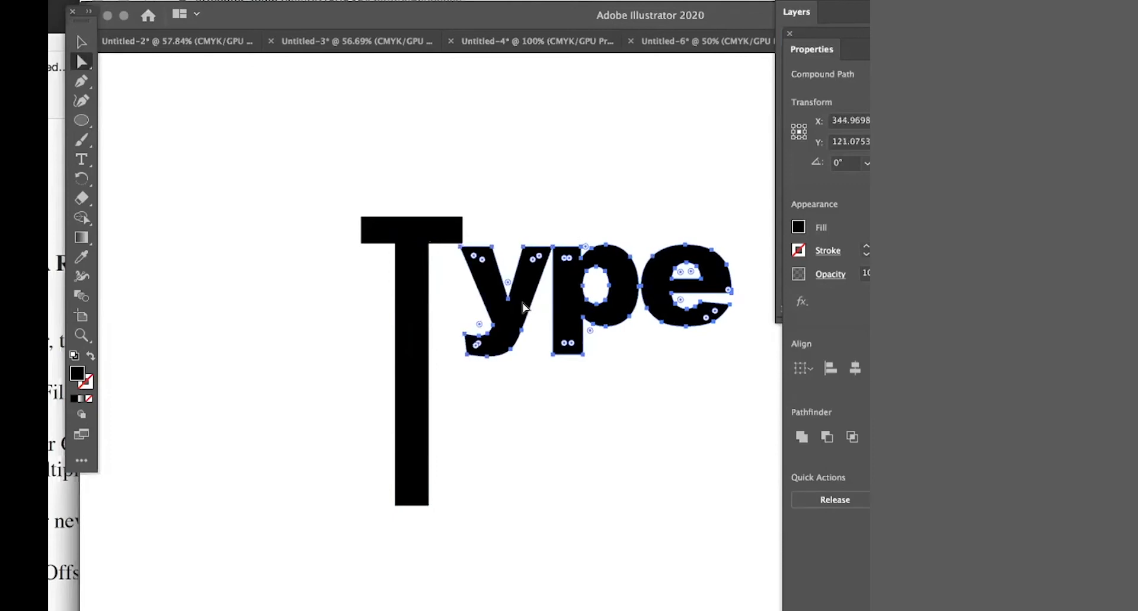
{"action": "left_click", "coordinate": [547, 386]}
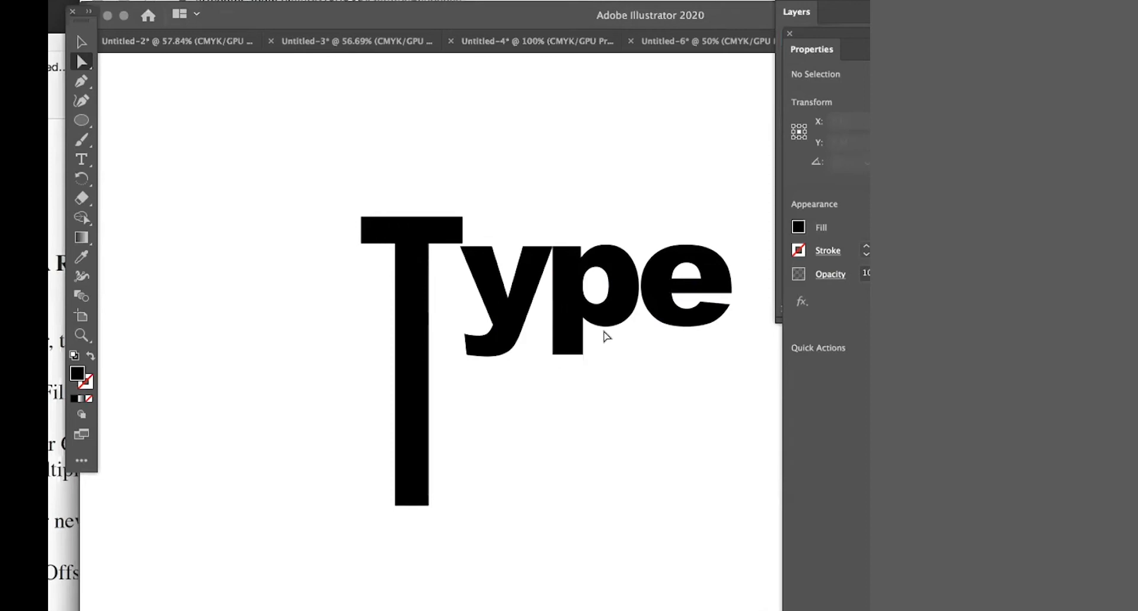
- Shift the e slightly left into the p, nudge p and e together about 3 pt left into the y, and deselect
{"action": "left_click", "coordinate": [655, 288]}
{"action": "left_click_drag", "start_coordinate": [655, 288], "coordinate": [648, 288]}
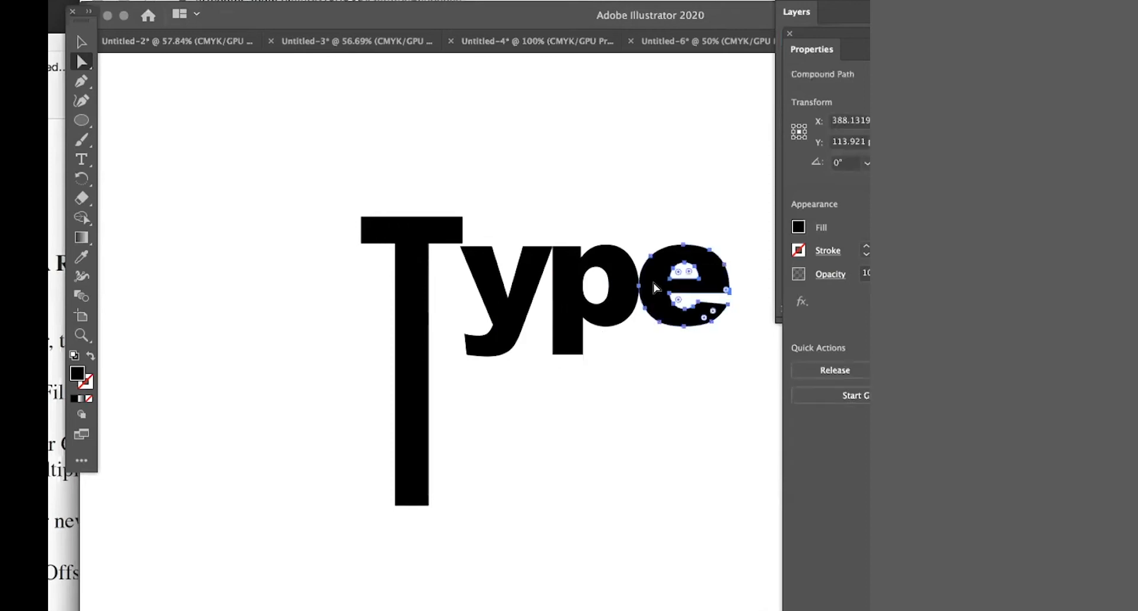
{"action": "left_click", "coordinate": [593, 309], "text": "shift"}
{"action": "key", "text": "Left"}
{"action": "key", "text": "Left"}
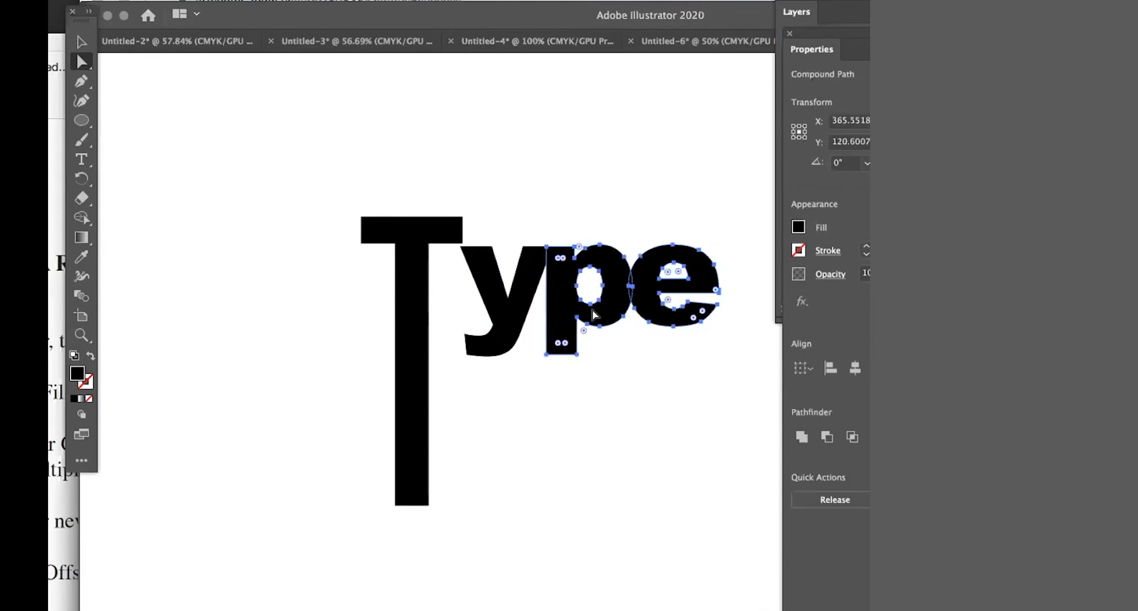
{"action": "left_click", "coordinate": [567, 163]}
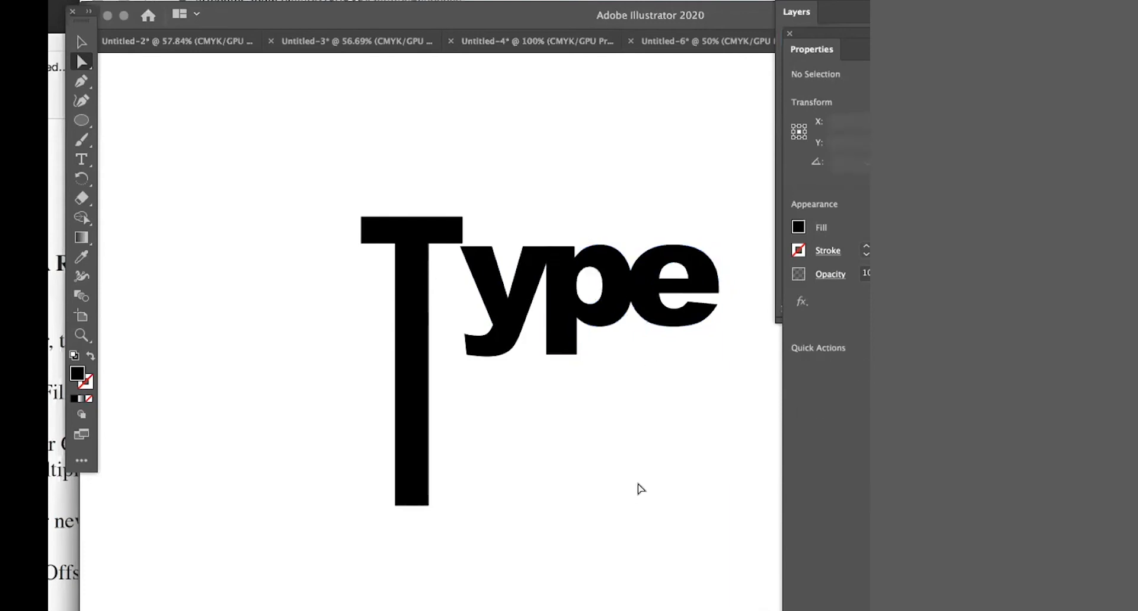
- Move the long T right and down so its crossbar meets the top of the y, and fine-tune its position upward
{"action": "left_click_drag", "start_coordinate": [416, 333], "coordinate": [429, 362]}
{"action": "left_click", "coordinate": [538, 451]}
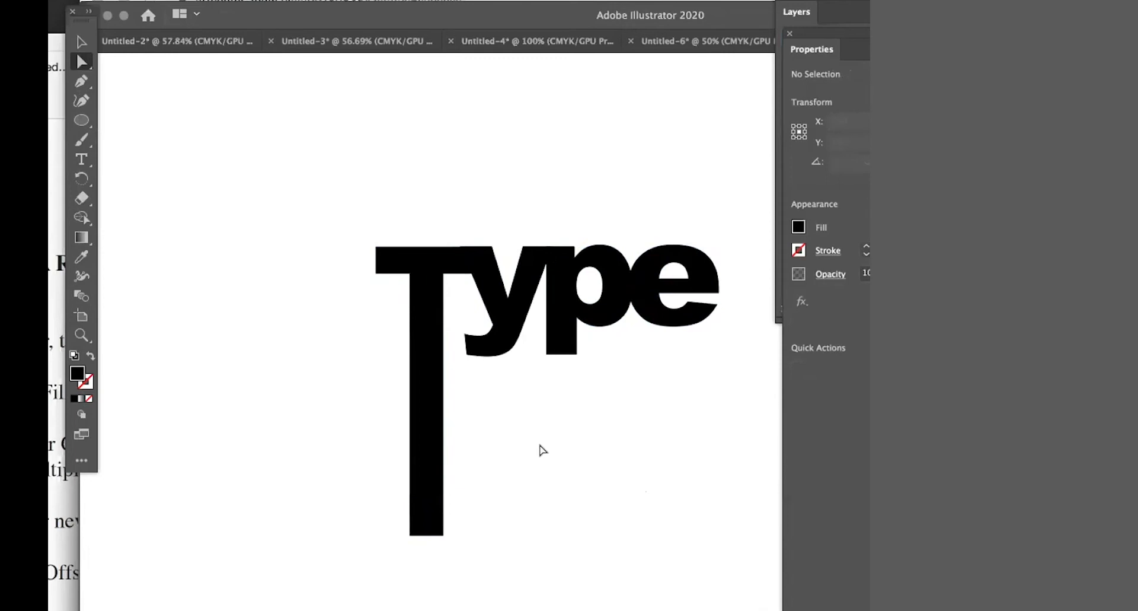
{"action": "left_click", "coordinate": [417, 360]}
{"action": "key", "text": "Up"}
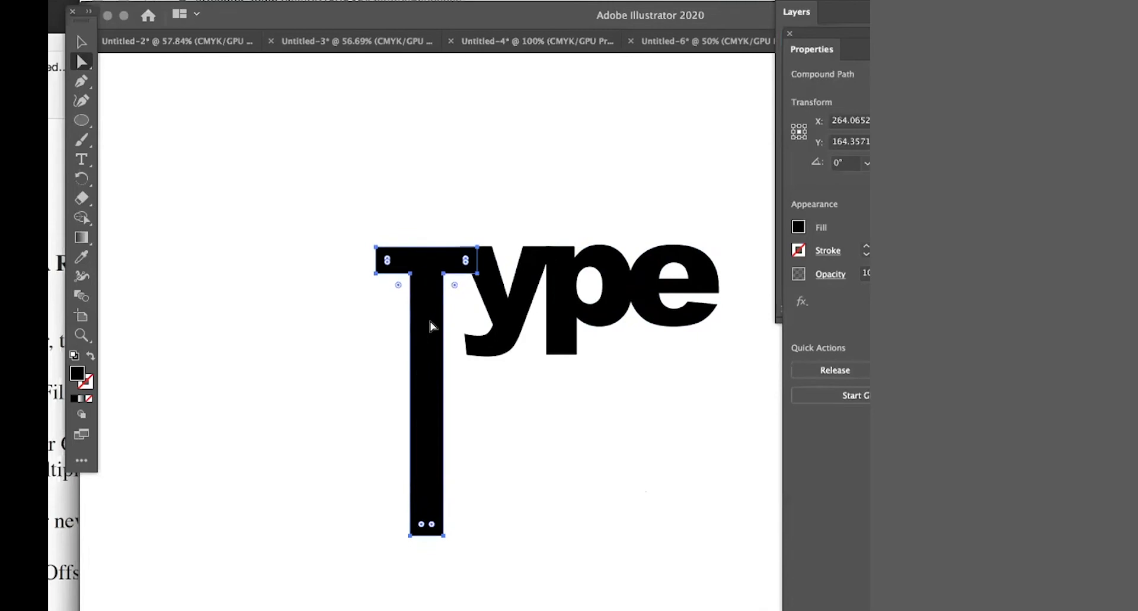
- Check how the long T's crossbar meets the top of the y, and deselect the T
{"action": "key", "text": "super+equal"}
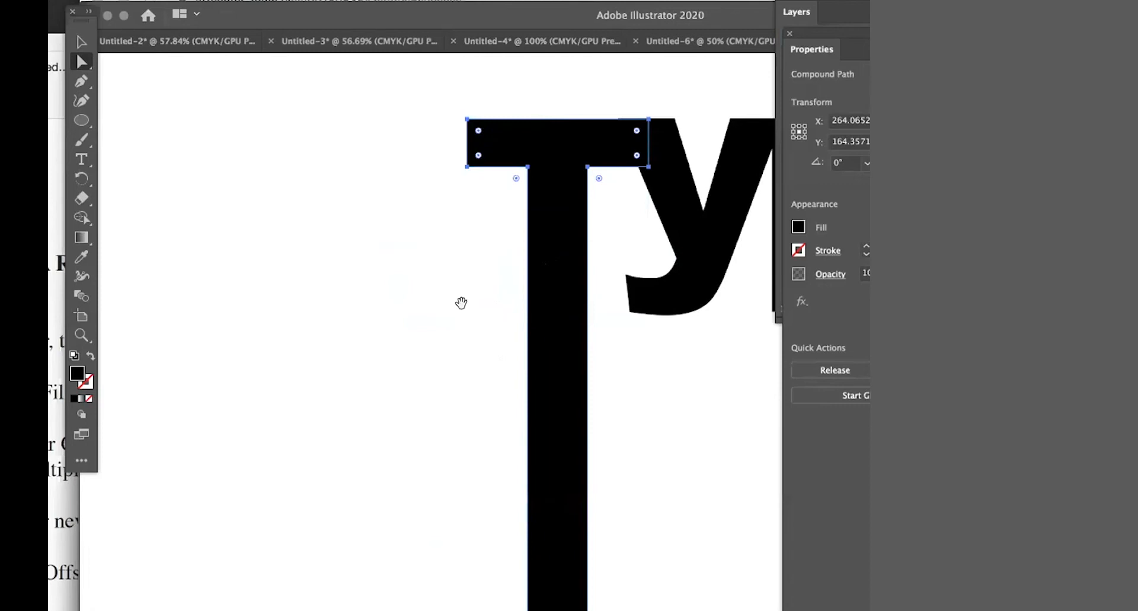
{"action": "key", "text": "super+minus"}
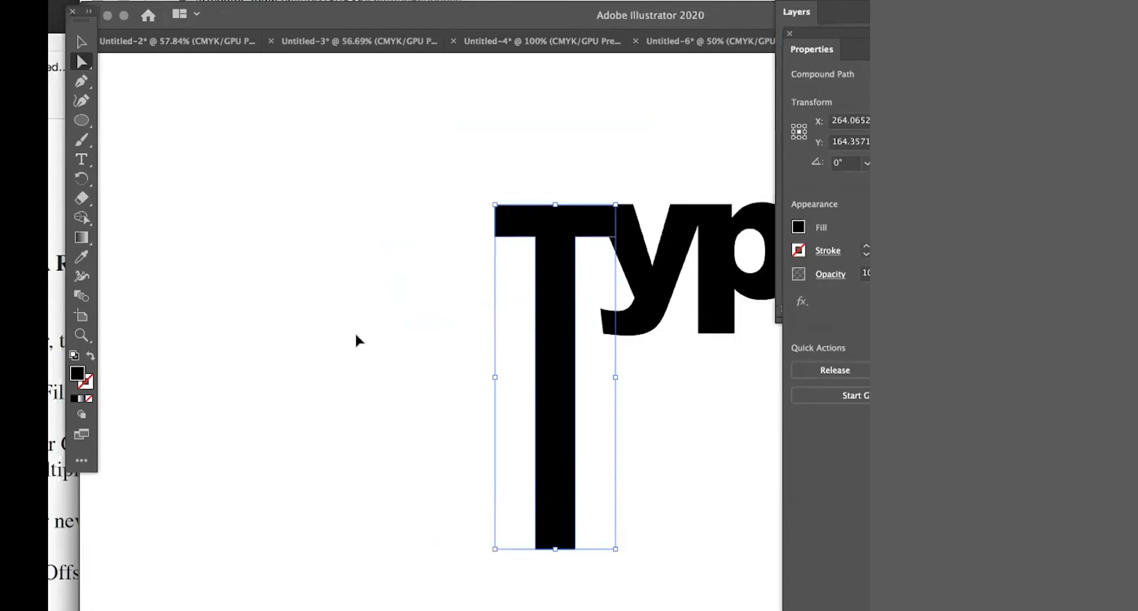
{"action": "key", "text": "super+minus"}
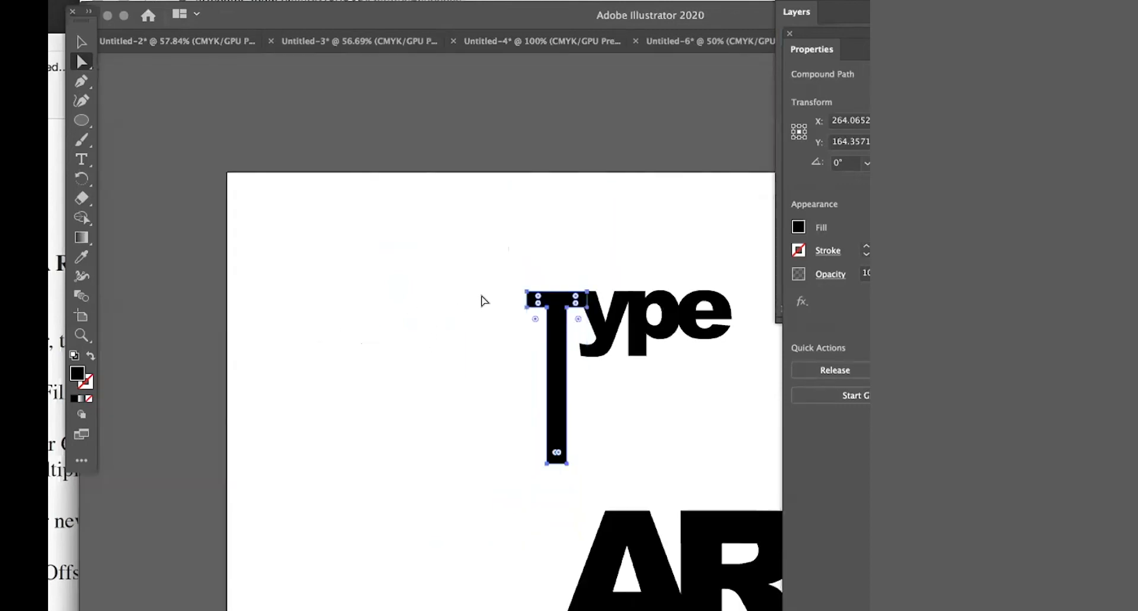
{"action": "left_click", "coordinate": [496, 323]}
{"action": "left_click", "coordinate": [564, 325]}
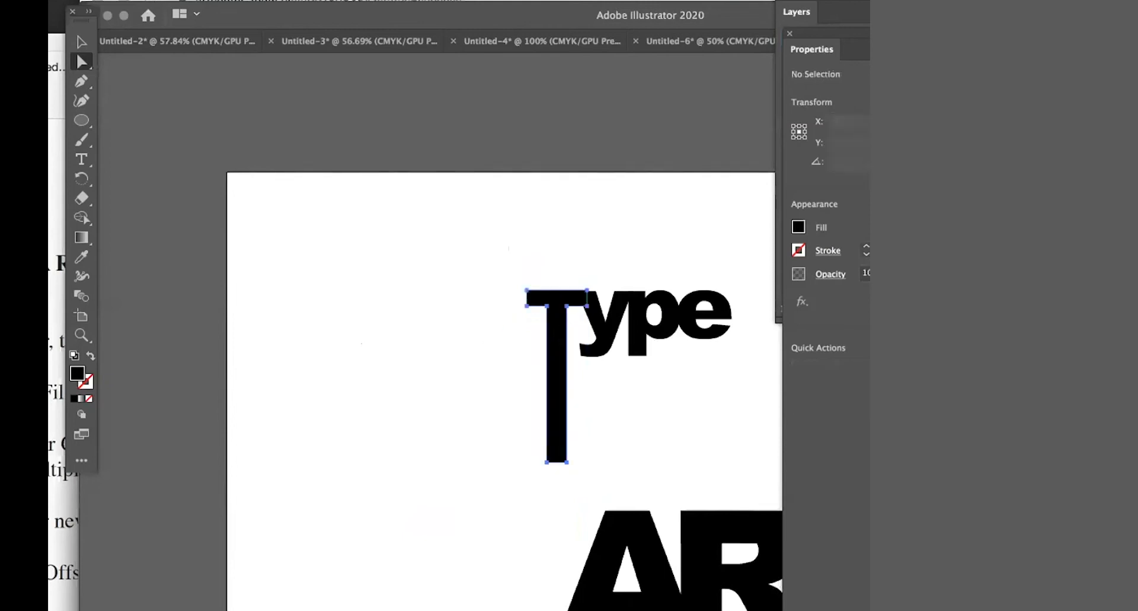
{"action": "left_click", "coordinate": [567, 314]}
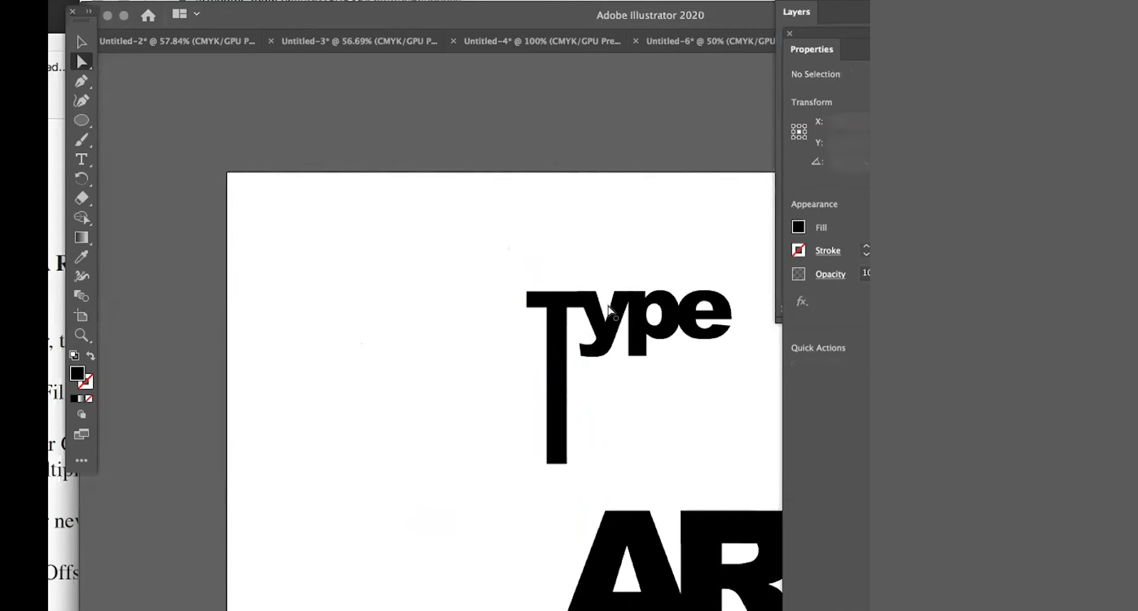
- Fine-tune the long T's vertical position until its crossbar is flush with the top of the y, and deselect it
{"action": "left_click_drag", "start_coordinate": [560, 283], "coordinate": [889, 447]}
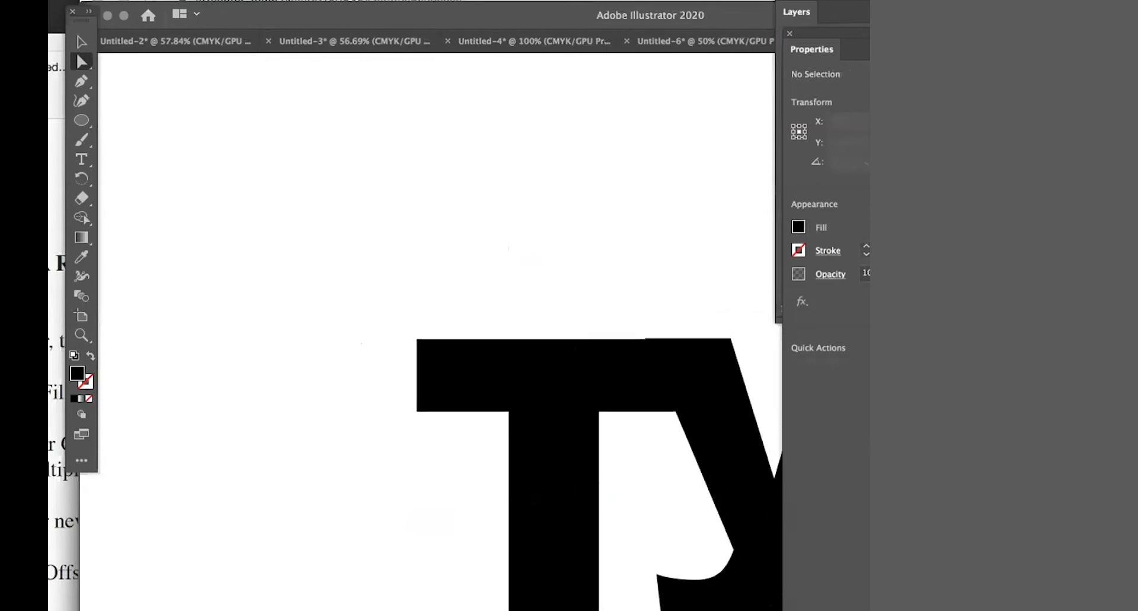
{"action": "left_click", "coordinate": [559, 413]}
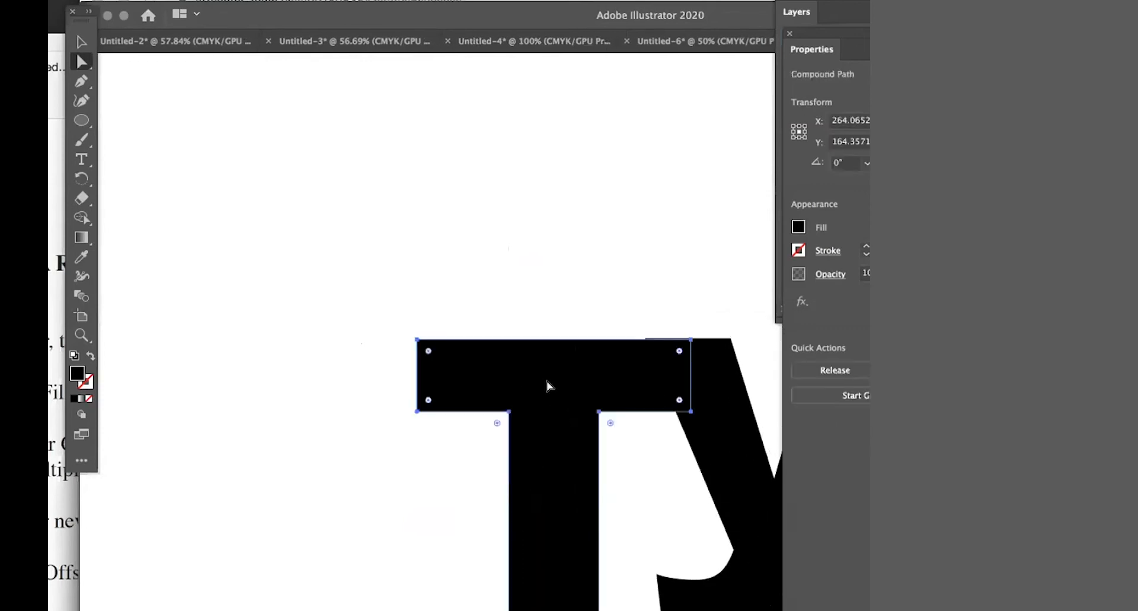
{"action": "key", "text": "Up"}
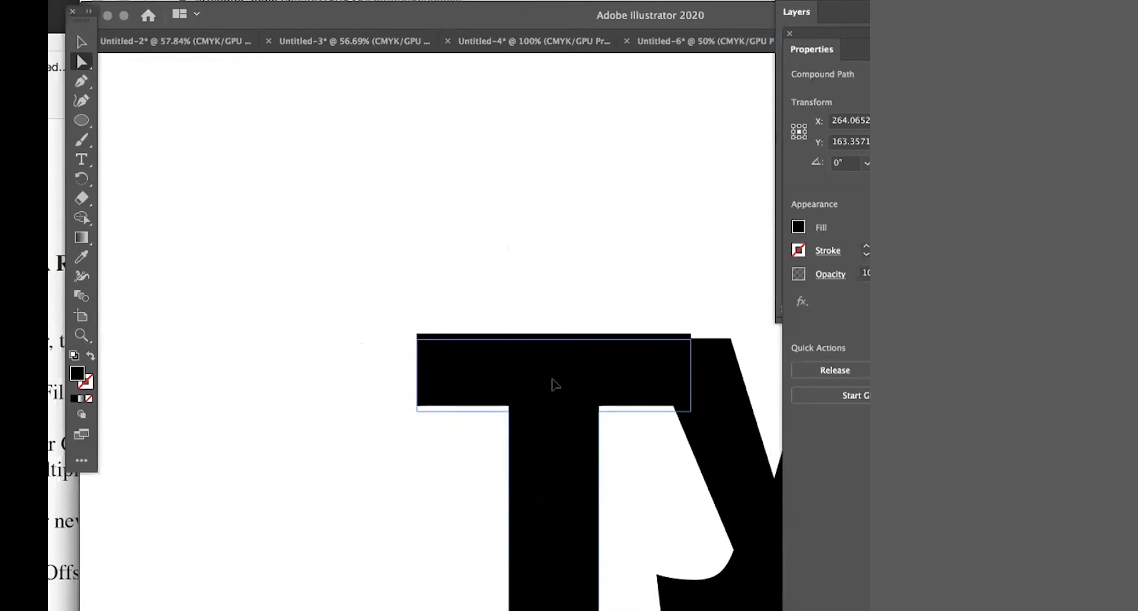
{"action": "left_click_drag", "start_coordinate": [554, 384], "coordinate": [554, 389]}
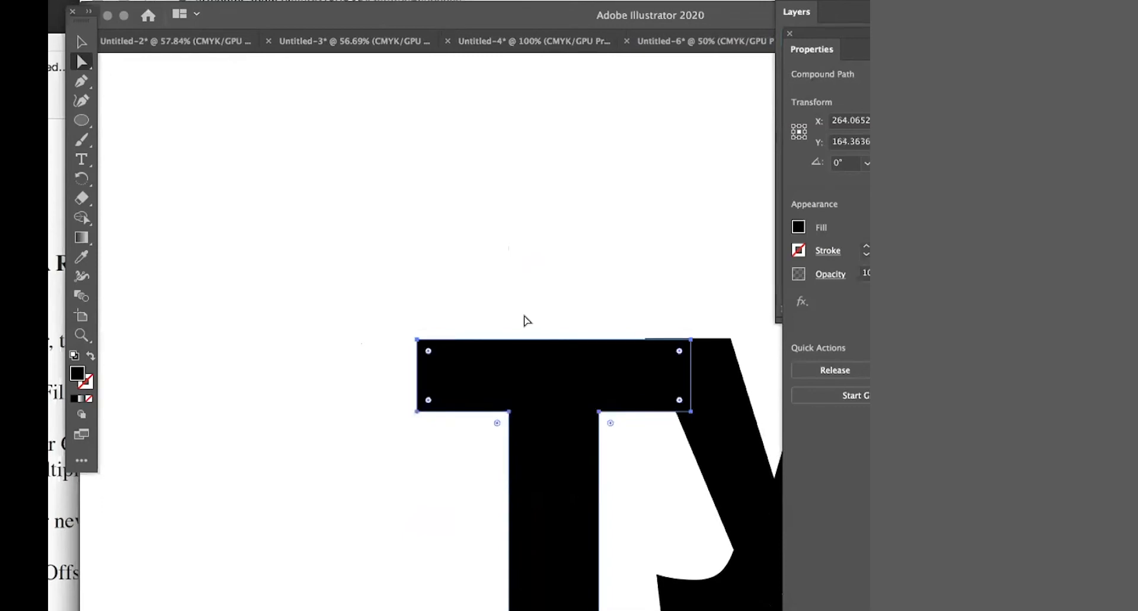
{"action": "key", "text": "Up"}
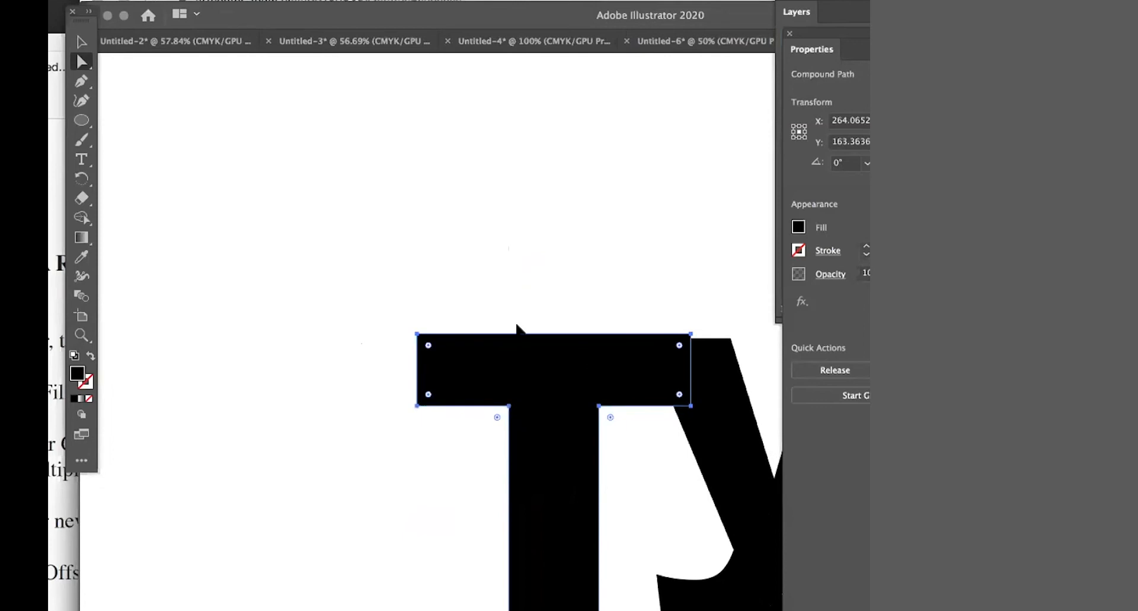
{"action": "scroll", "coordinate": [510, 308], "scroll_direction": "down", "scroll_amount": 5}
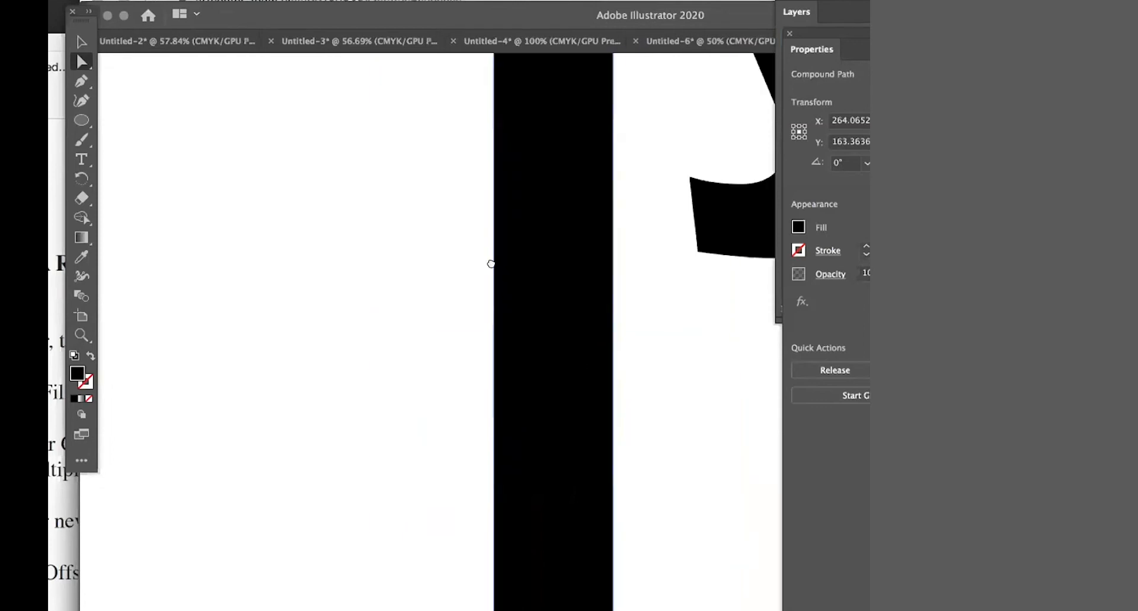
{"action": "scroll", "coordinate": [481, 202], "scroll_direction": "up", "scroll_amount": 1}
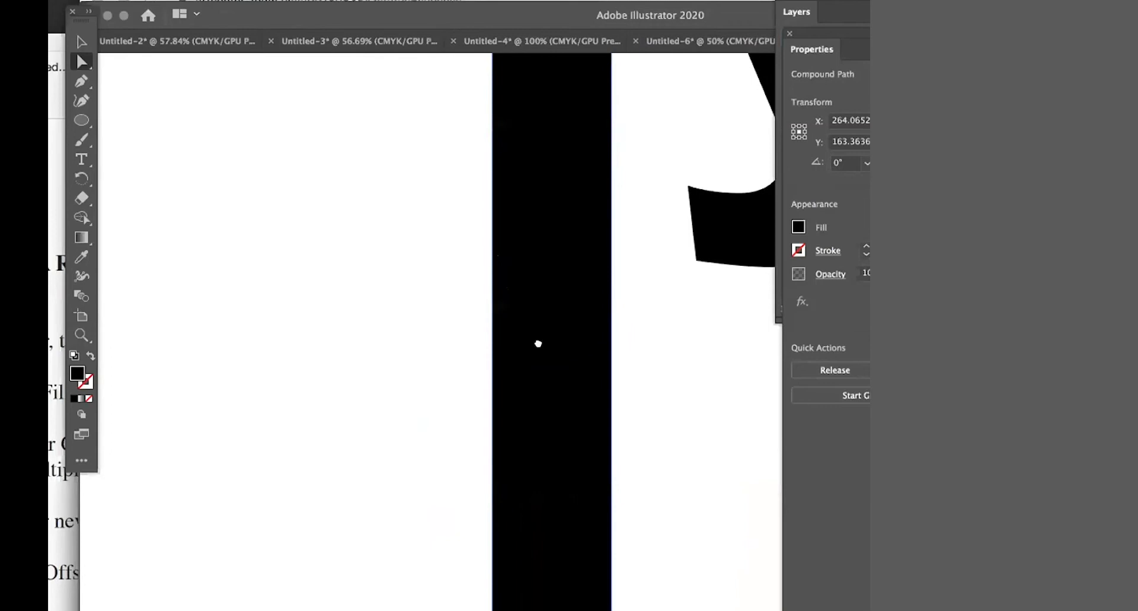
{"action": "scroll", "coordinate": [491, 578], "scroll_direction": "up", "scroll_amount": 5}
{"action": "left_click_drag", "start_coordinate": [530, 310], "coordinate": [531, 317]}
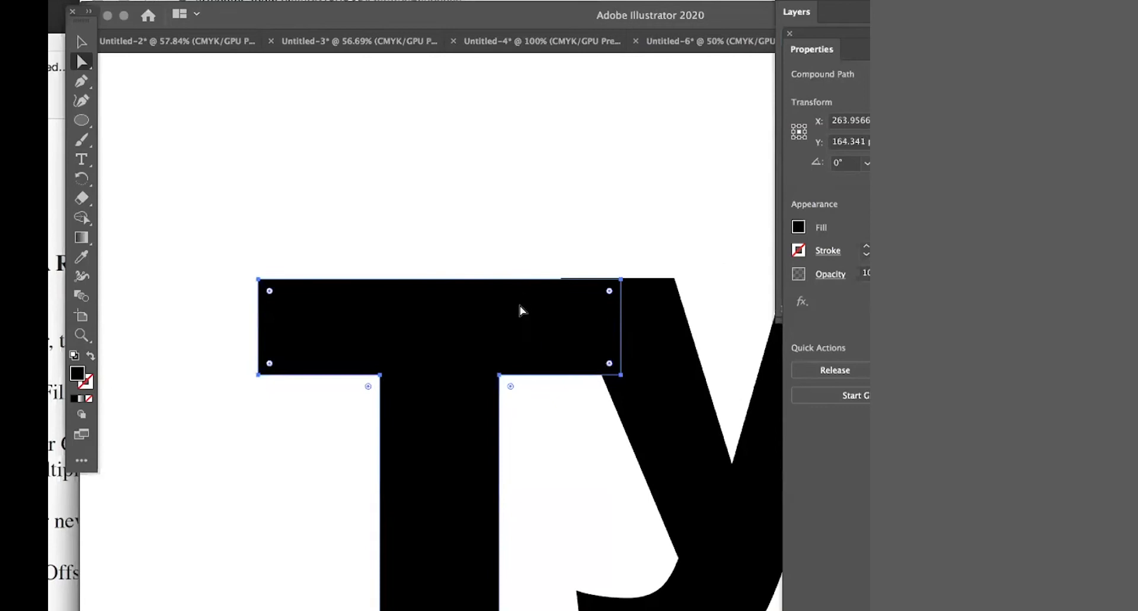
{"action": "key", "text": "super+z"}
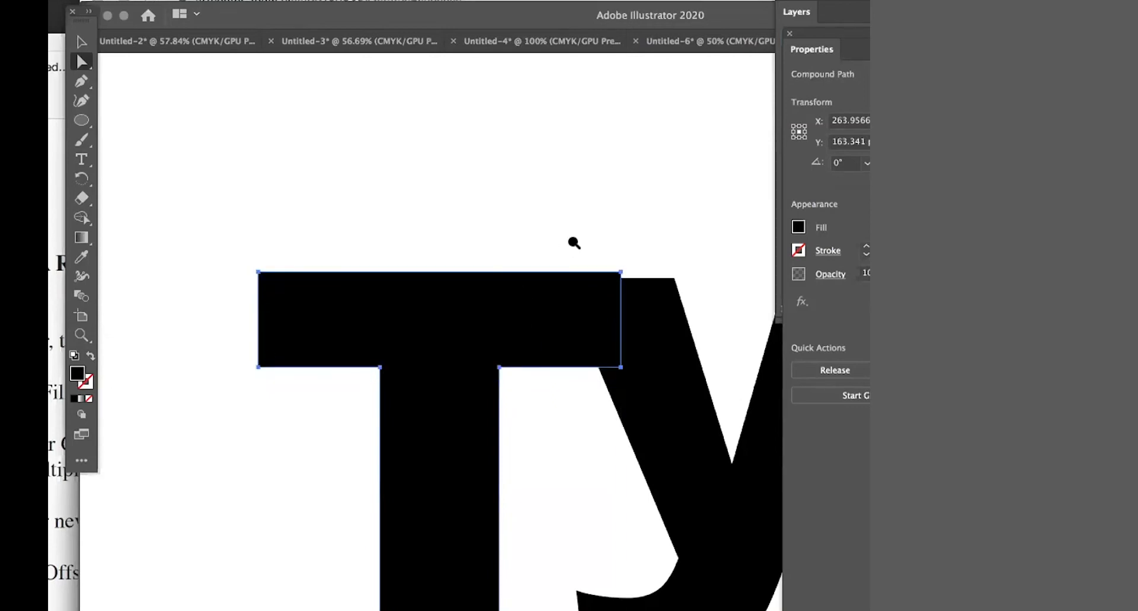
{"action": "scroll", "coordinate": [706, 425], "scroll_direction": "up", "scroll_amount": 3}
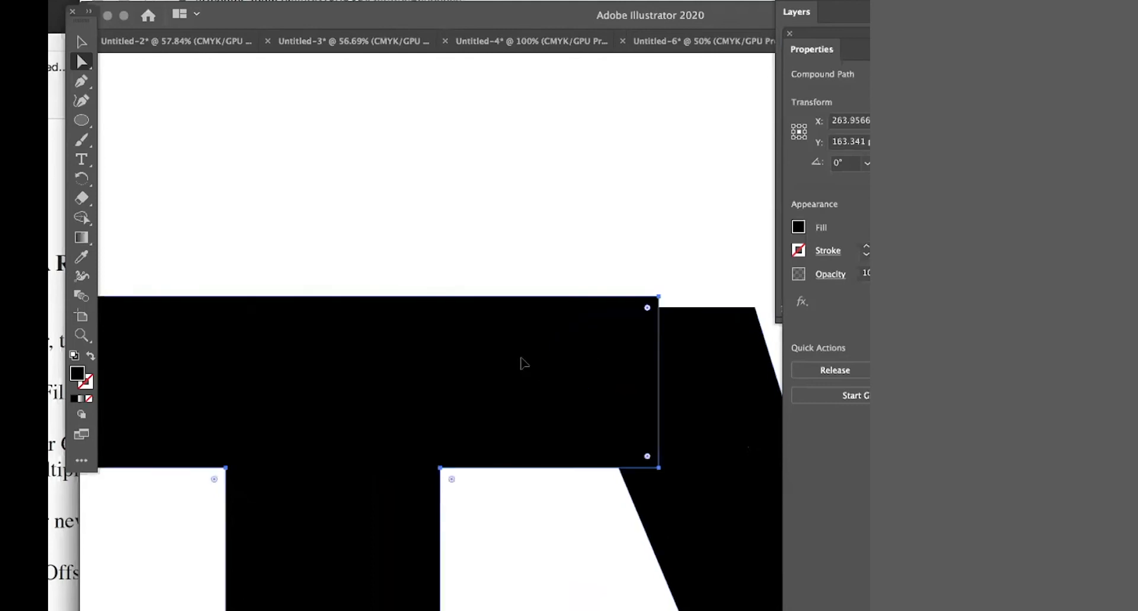
{"action": "left_click_drag", "start_coordinate": [519, 372], "coordinate": [522, 370]}
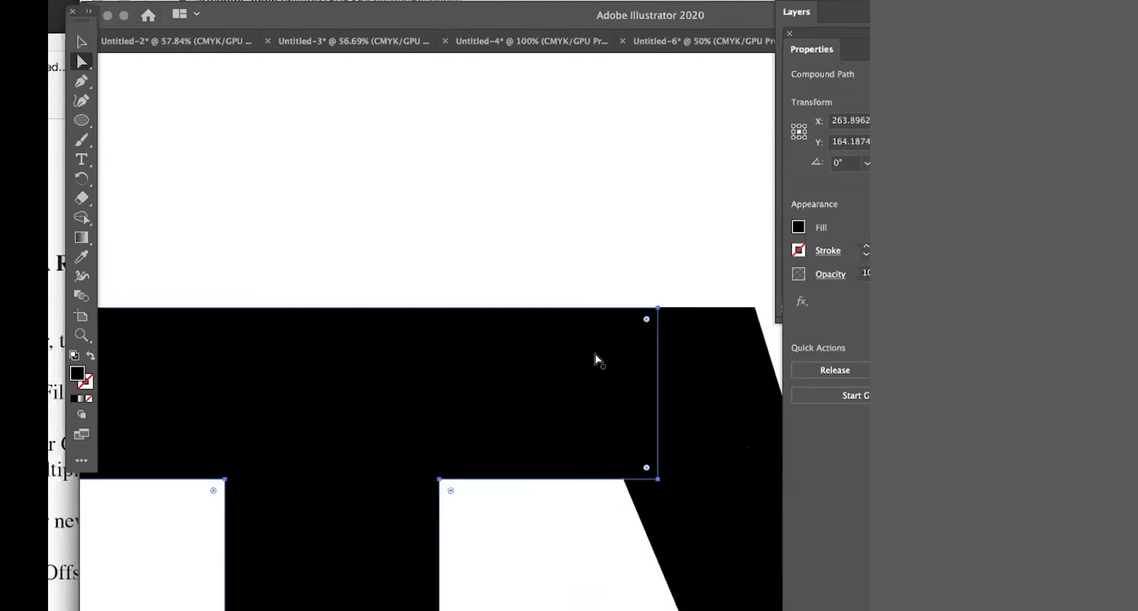
{"action": "left_click", "coordinate": [567, 249]}
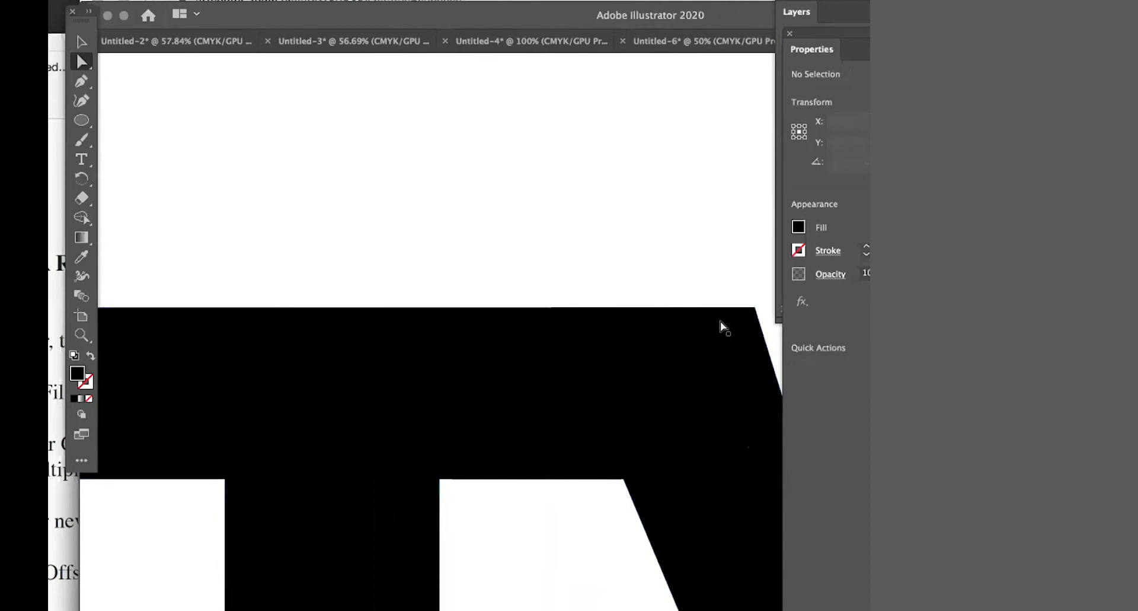
- Try to extend the end of the T's crossbar further into the y, undo the change and deselect
{"action": "left_click", "coordinate": [624, 407]}
{"action": "left_click", "coordinate": [526, 361]}
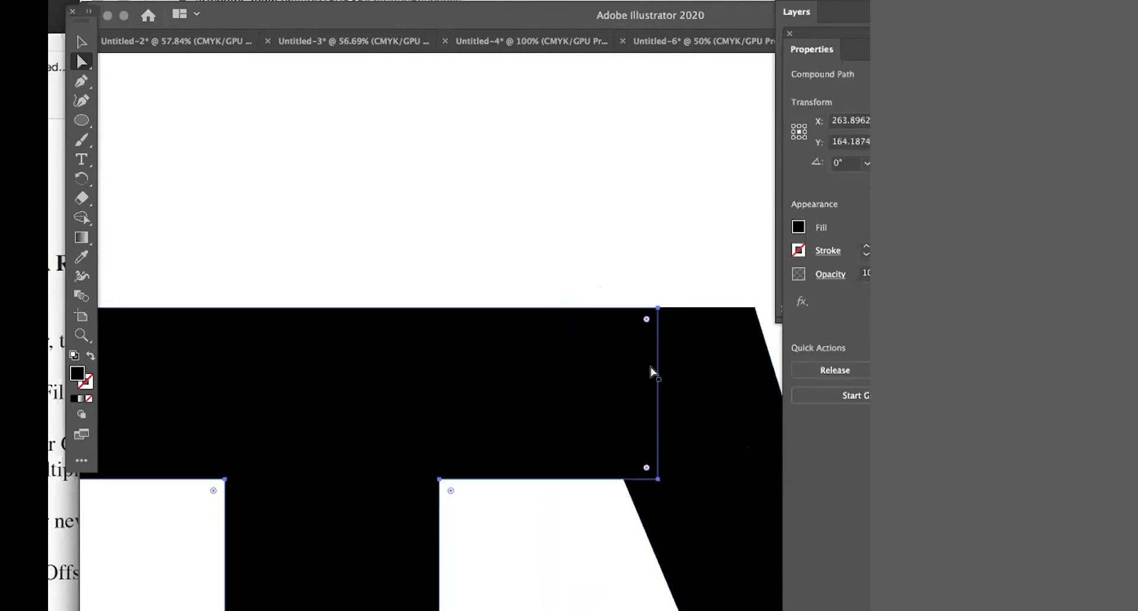
{"action": "left_click_drag", "start_coordinate": [656, 385], "coordinate": [729, 399]}
{"action": "key", "text": "super+z"}
{"action": "left_click", "coordinate": [457, 221]}
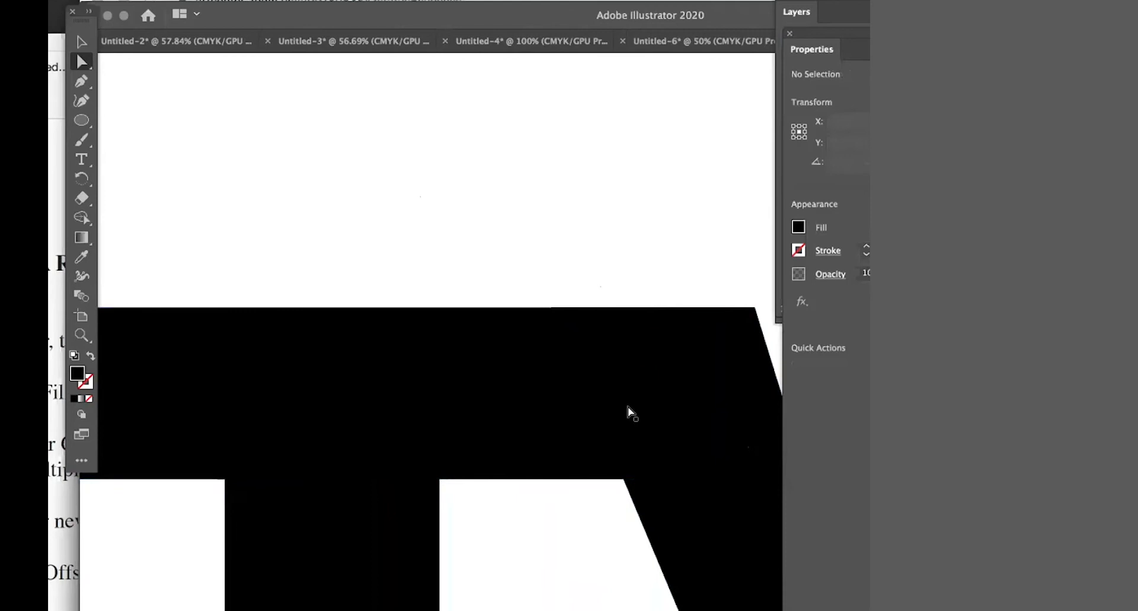
- Examine the overlapping letter paths of Type and ART in outline view and return to preview
{"action": "key", "text": "super+y"}
{"action": "left_click_drag", "start_coordinate": [656, 391], "coordinate": [754, 416]}
{"action": "left_click", "coordinate": [596, 175]}
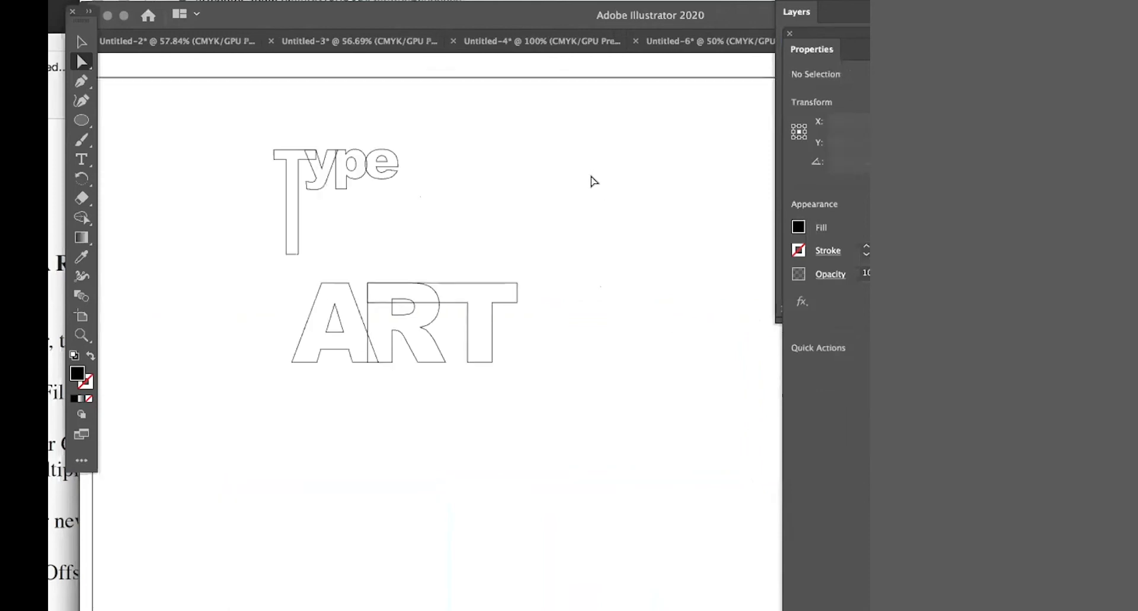
{"action": "key", "text": "super+y"}
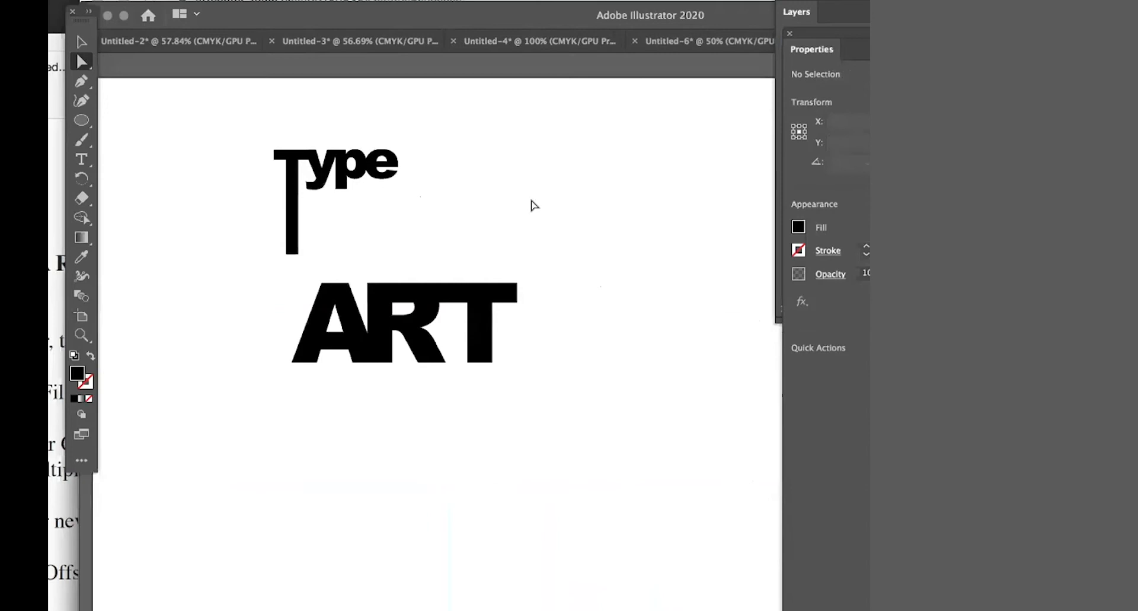
- Delete all the artwork and move the Properties panel clear of the Layers panel
{"action": "key", "text": "super+a"}
{"action": "key", "text": "Delete"}
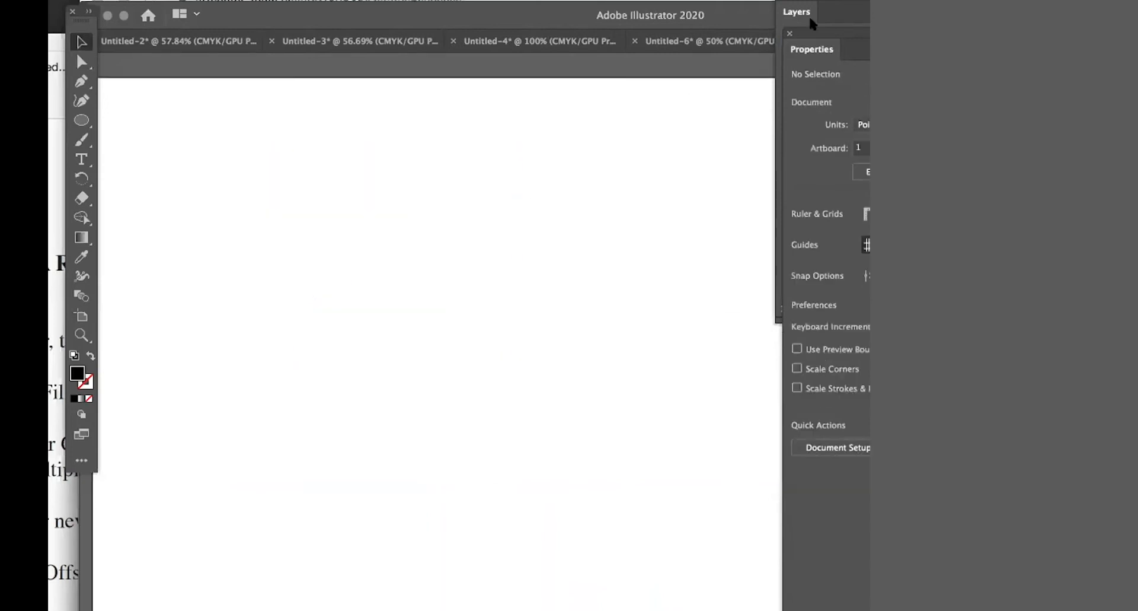
{"action": "left_click_drag", "start_coordinate": [810, 24], "coordinate": [851, 66]}
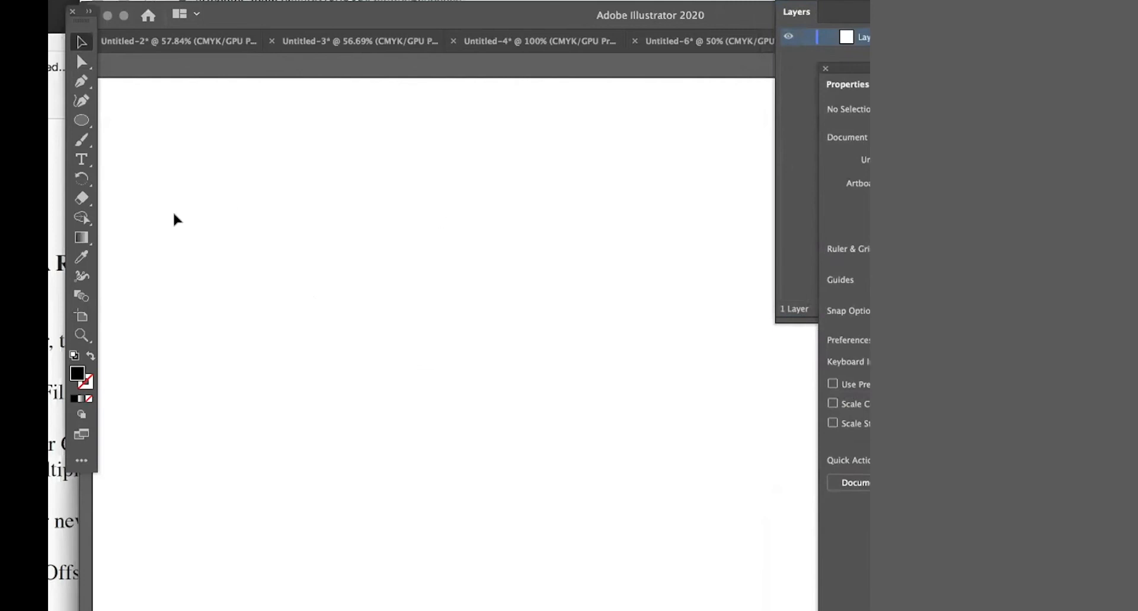
- Add the letter J as point type on the empty artboard and select the character
{"action": "left_click", "coordinate": [82, 159]}
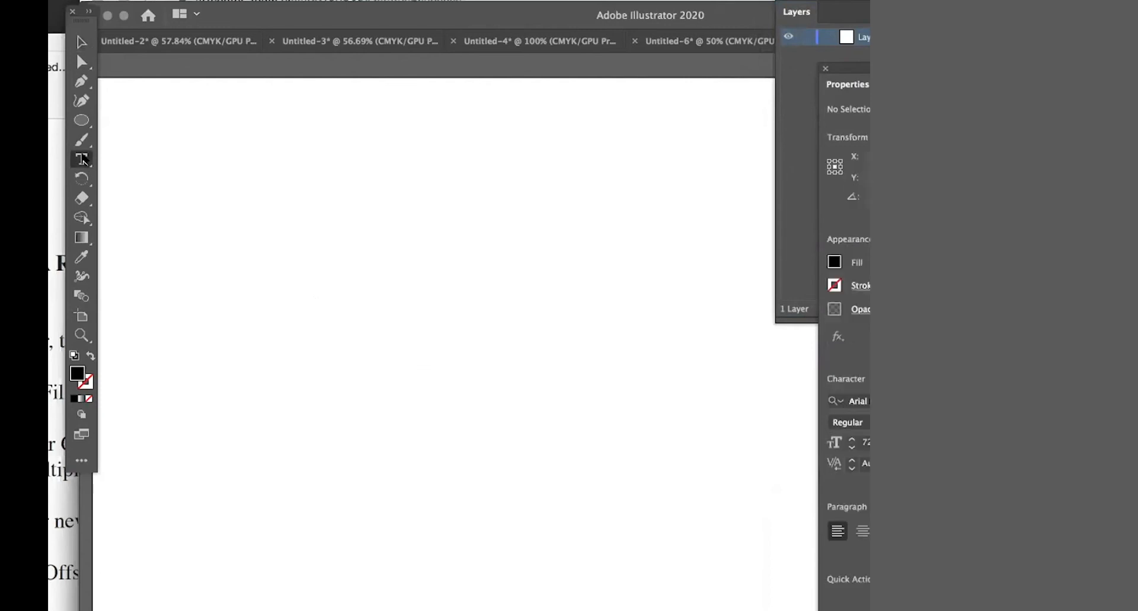
{"action": "left_click", "coordinate": [405, 317]}
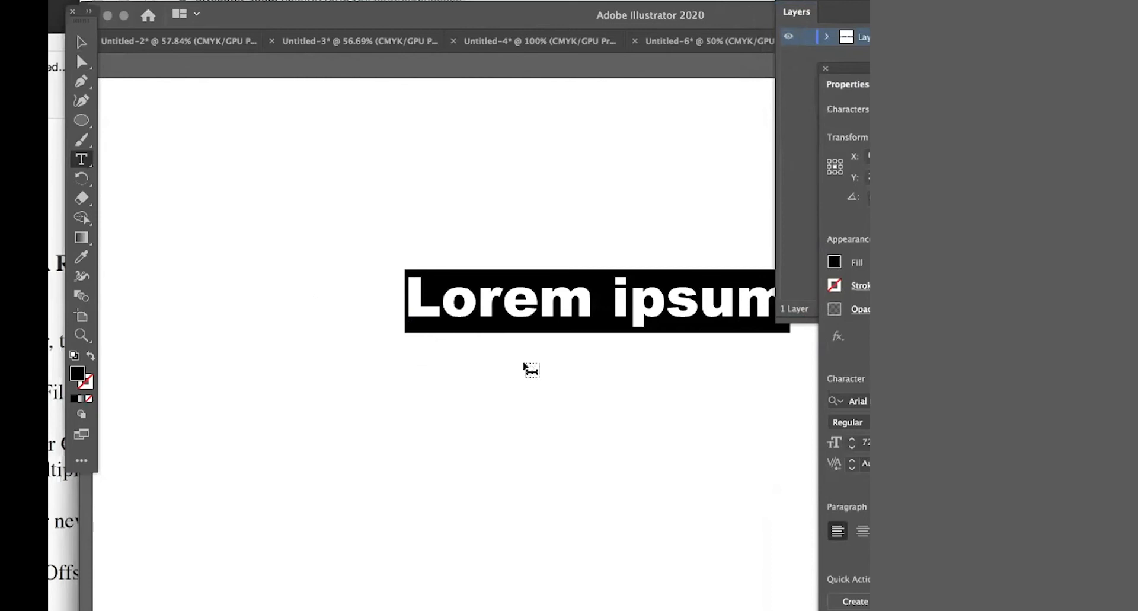
{"action": "type", "text": "J"}
{"action": "left_click_drag", "start_coordinate": [431, 294], "coordinate": [397, 296]}
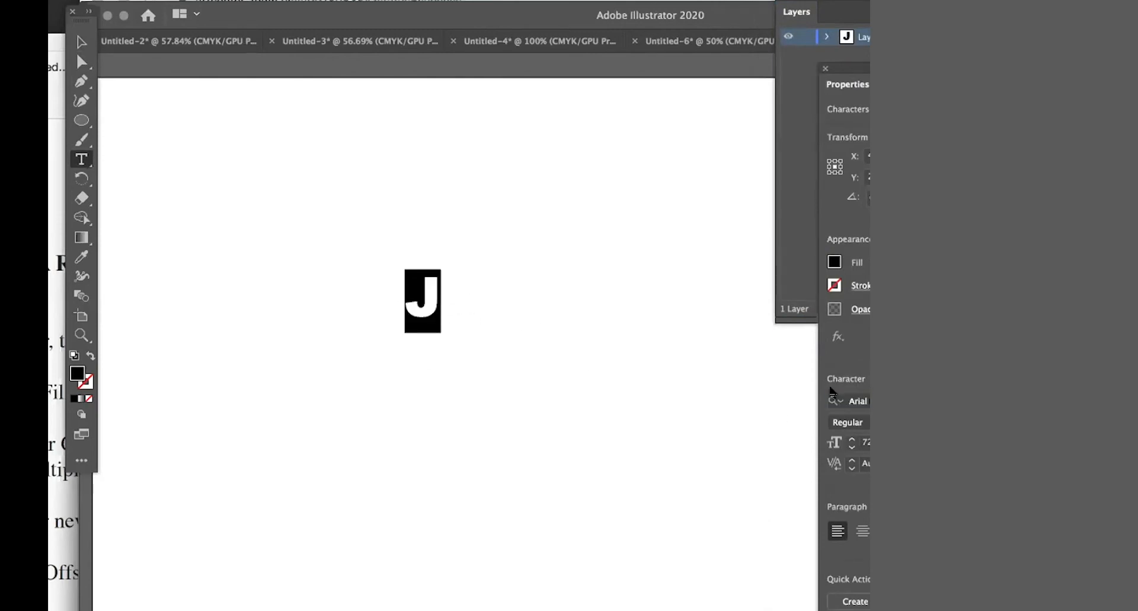
{"action": "type", "text": "snel"}
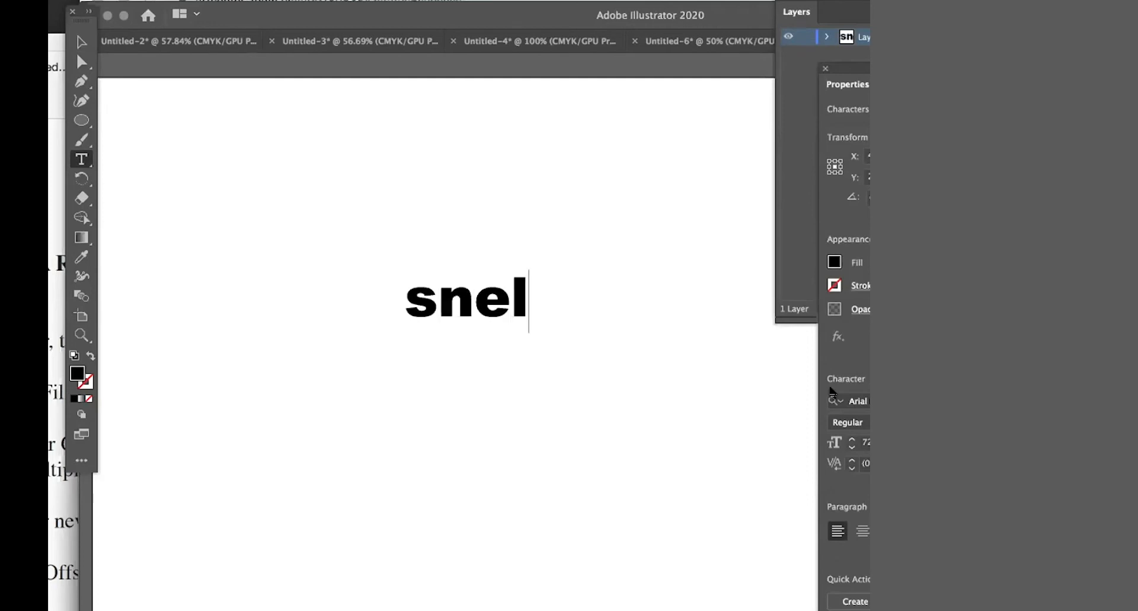
{"action": "key", "text": "Escape"}
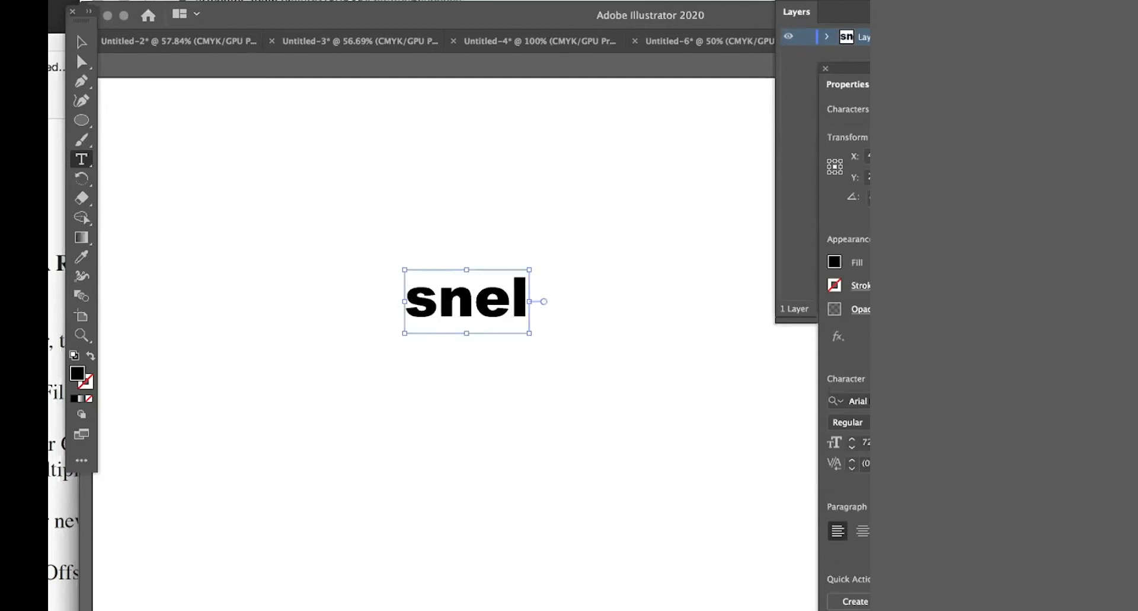
{"action": "key", "text": "super+z"}
- Search the fonts for snell, apply the Bold Snell script font to the J, and select the J as an object
{"action": "left_click", "coordinate": [848, 400]}
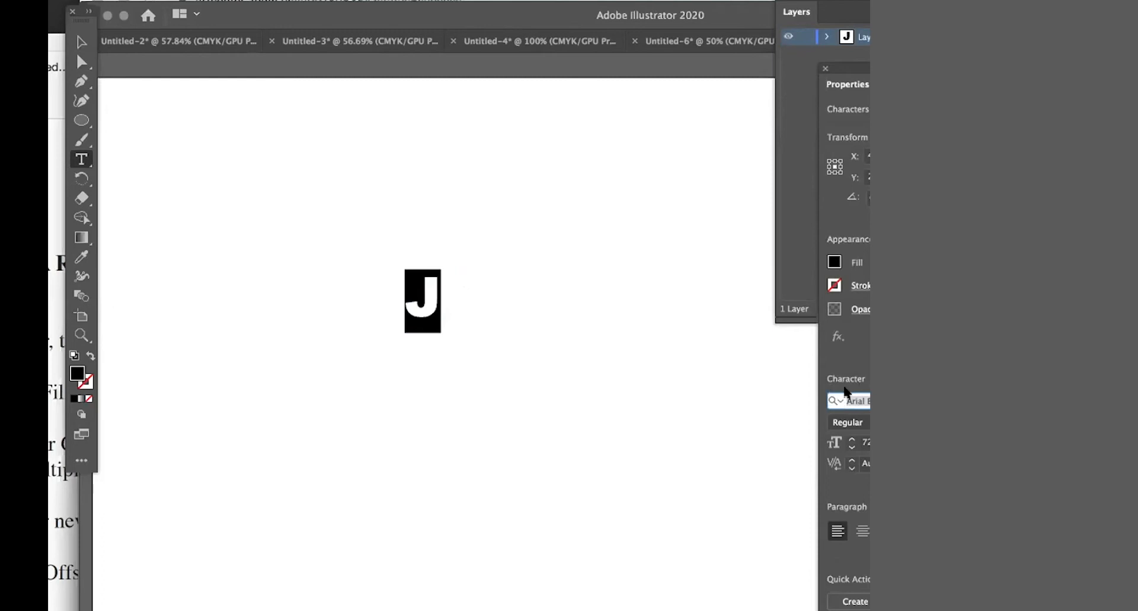
{"action": "type", "text": "snell"}
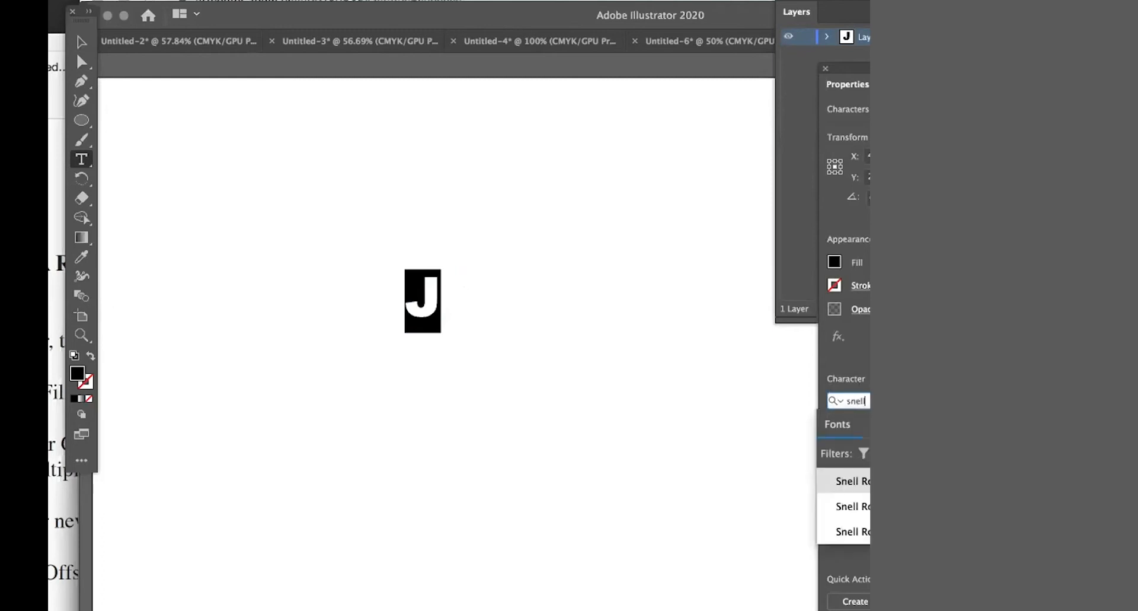
{"action": "key", "text": "Down"}
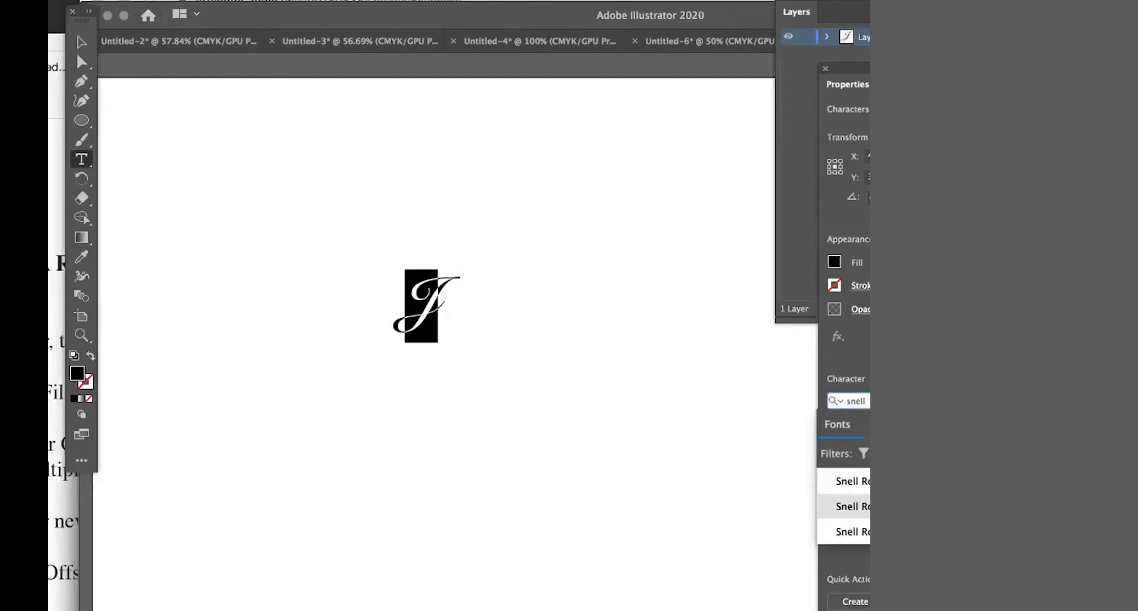
{"action": "key", "text": "Escape"}
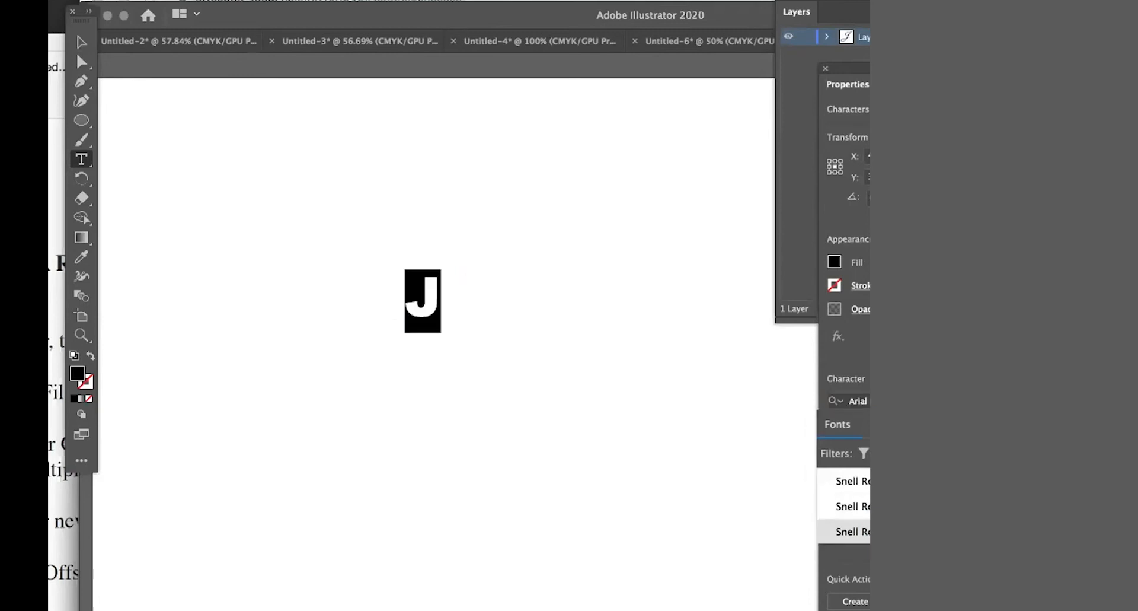
{"action": "left_click", "coordinate": [836, 398]}
{"action": "left_click", "coordinate": [863, 484]}
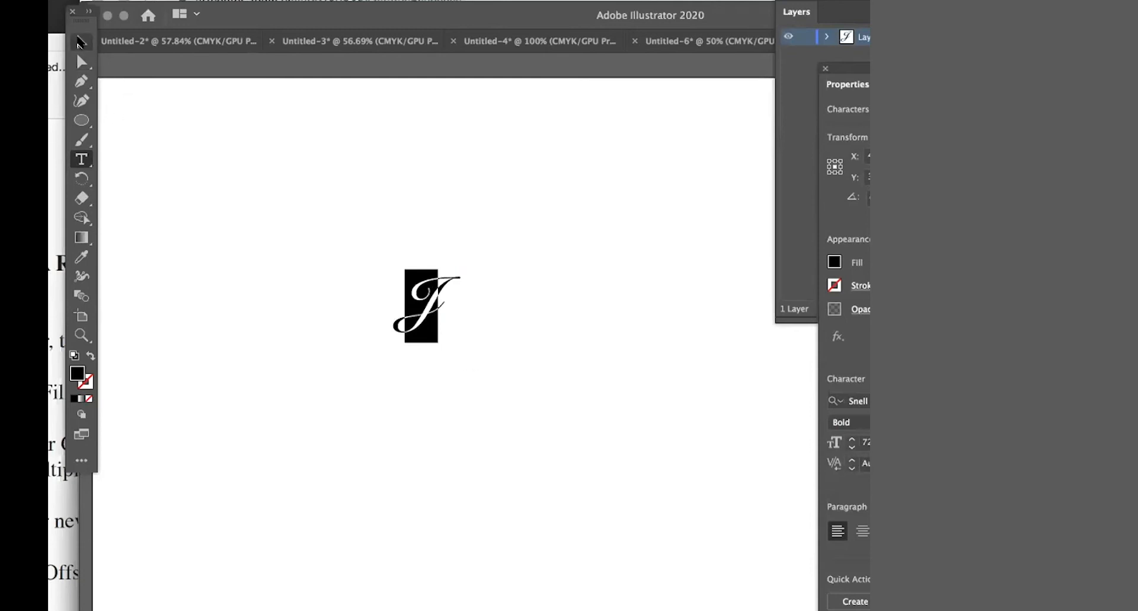
{"action": "left_click", "coordinate": [79, 42]}
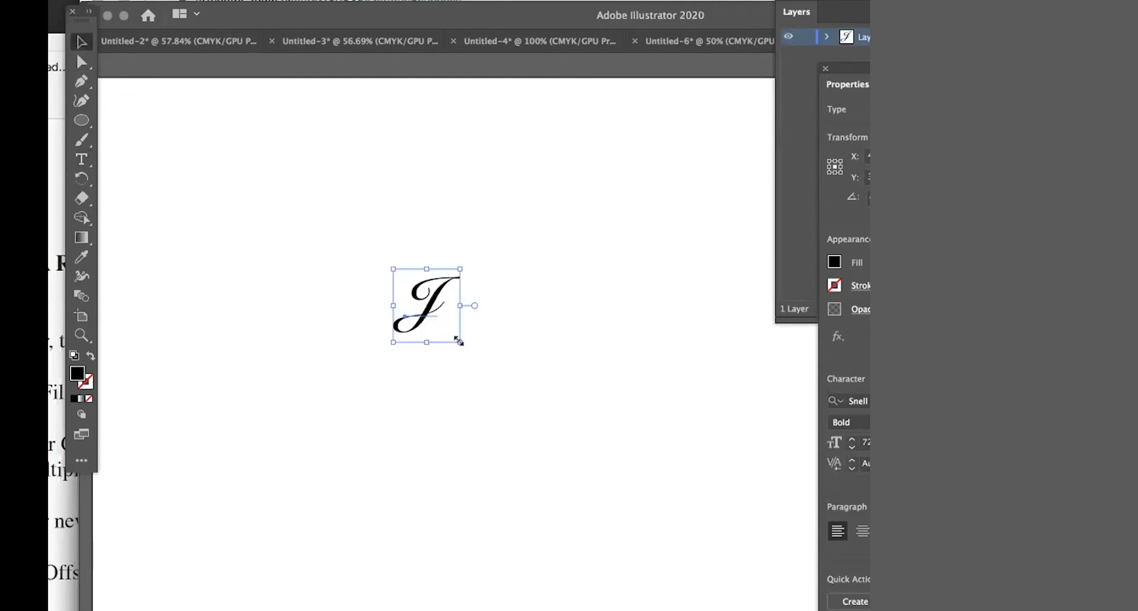
{"action": "key", "text": "super+0"}
{"action": "key", "text": "super+plus"}
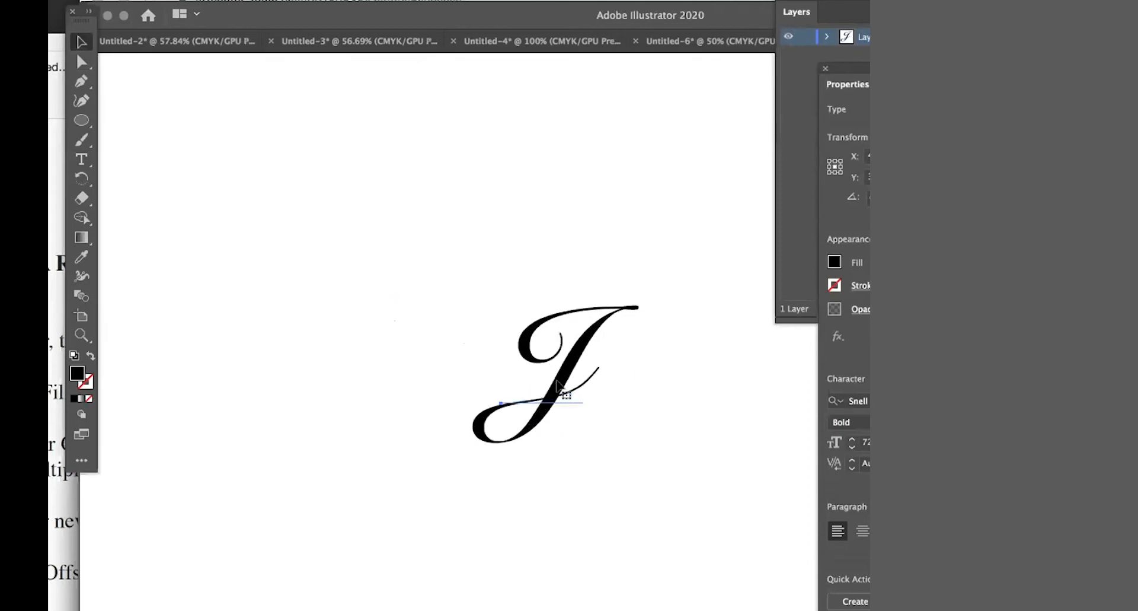
- Show the J's appearance attributes beside the shifted Properties panel, add a new fill to the type and color it orange
{"action": "key", "text": "super+plus"}
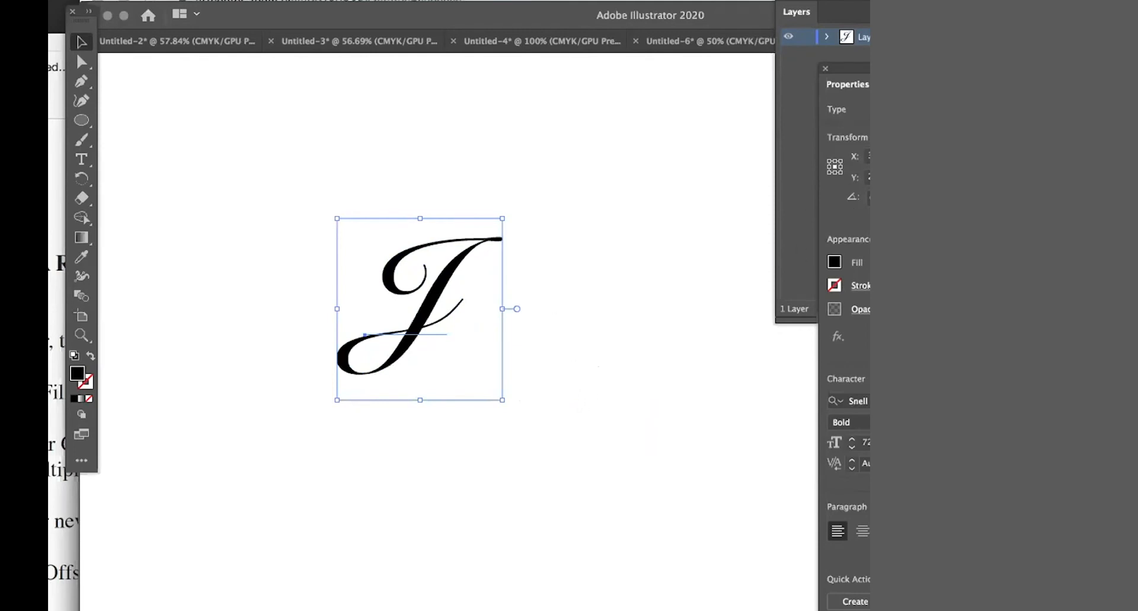
{"action": "left_click_drag", "start_coordinate": [848, 85], "coordinate": [821, 86]}
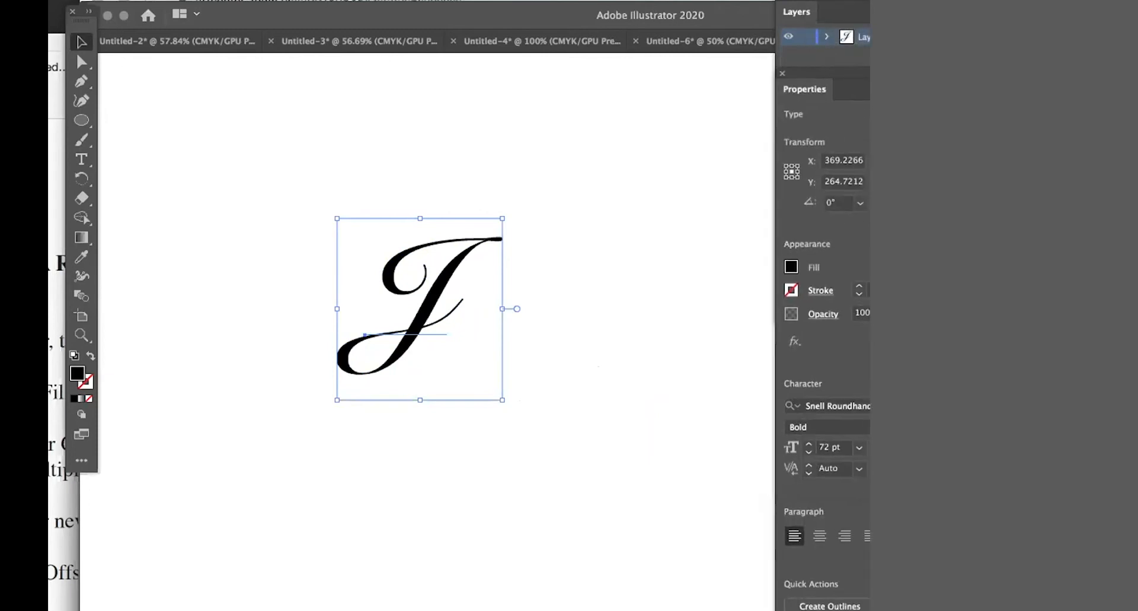
{"action": "key", "text": "shift+F6"}
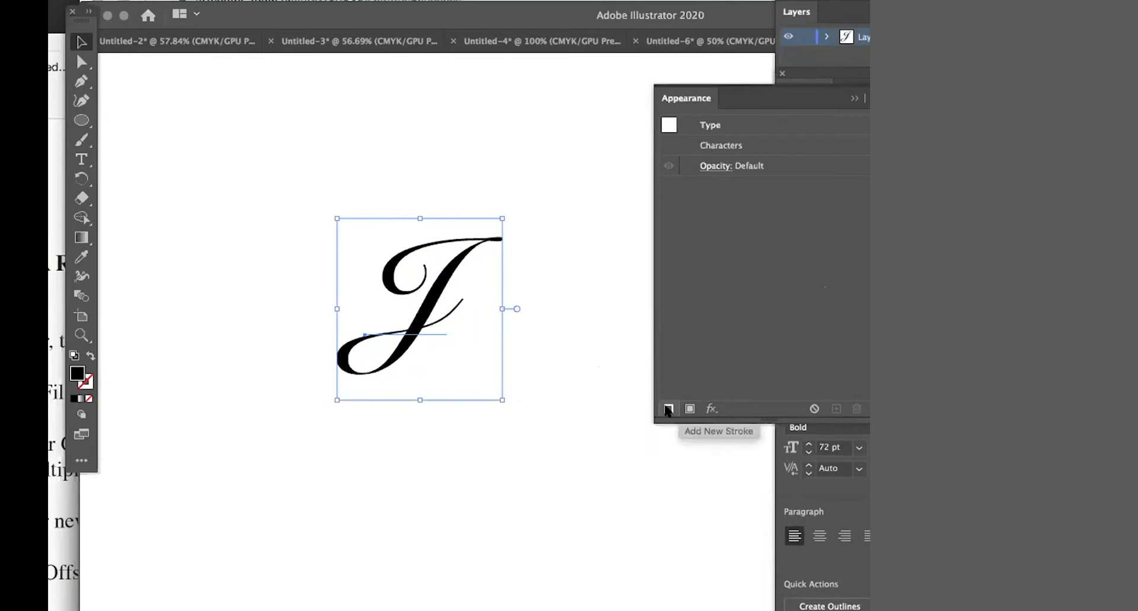
{"action": "left_click", "coordinate": [690, 407]}
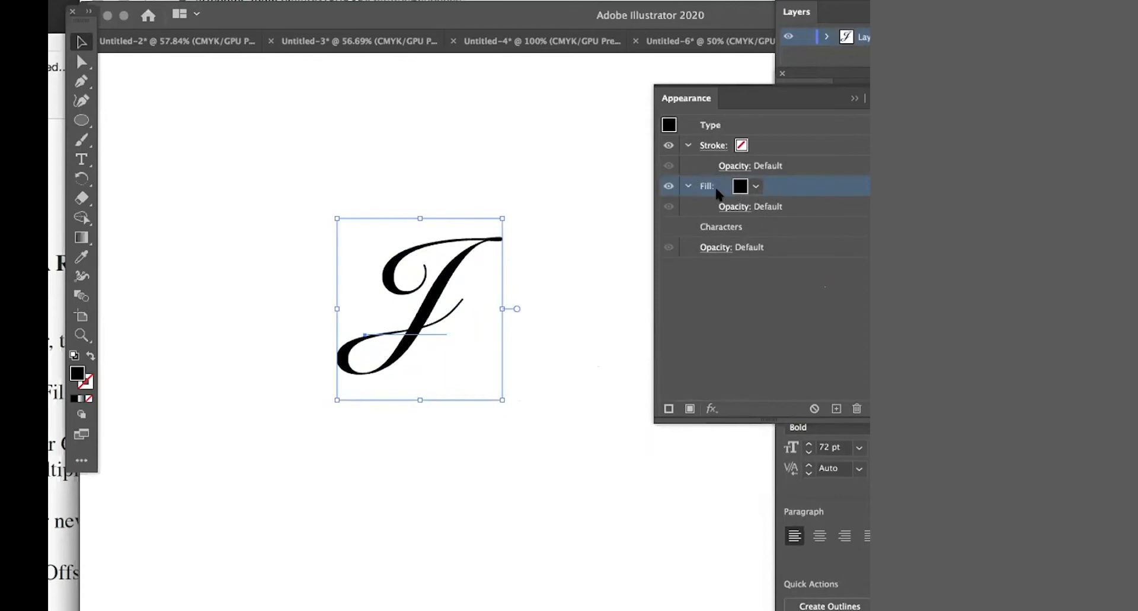
{"action": "left_click", "coordinate": [749, 187]}
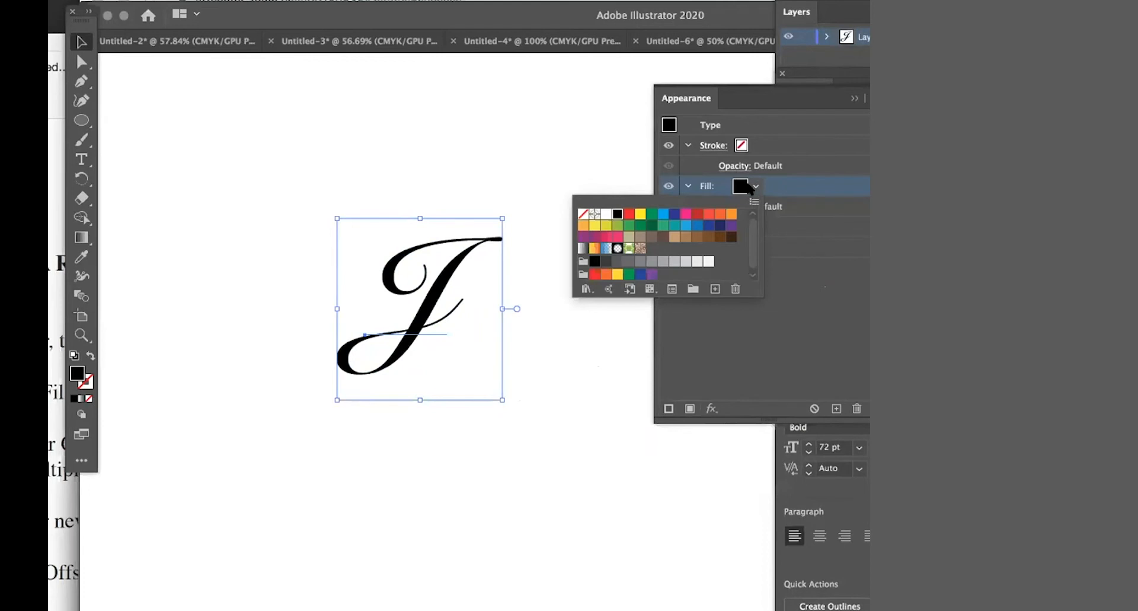
{"action": "left_click", "coordinate": [729, 215]}
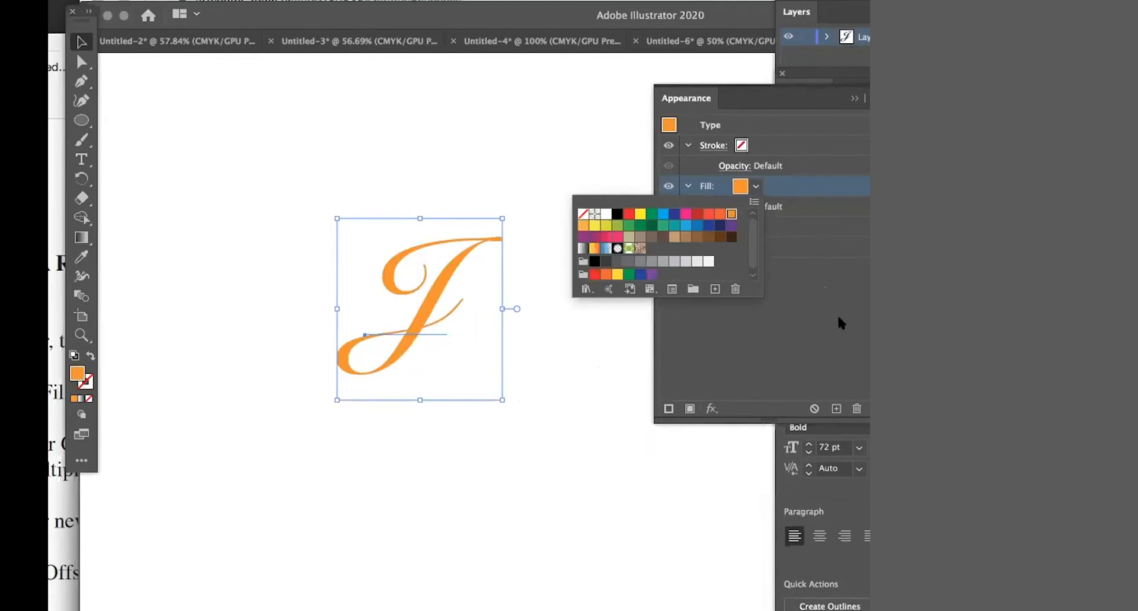
{"action": "left_click", "coordinate": [812, 305]}
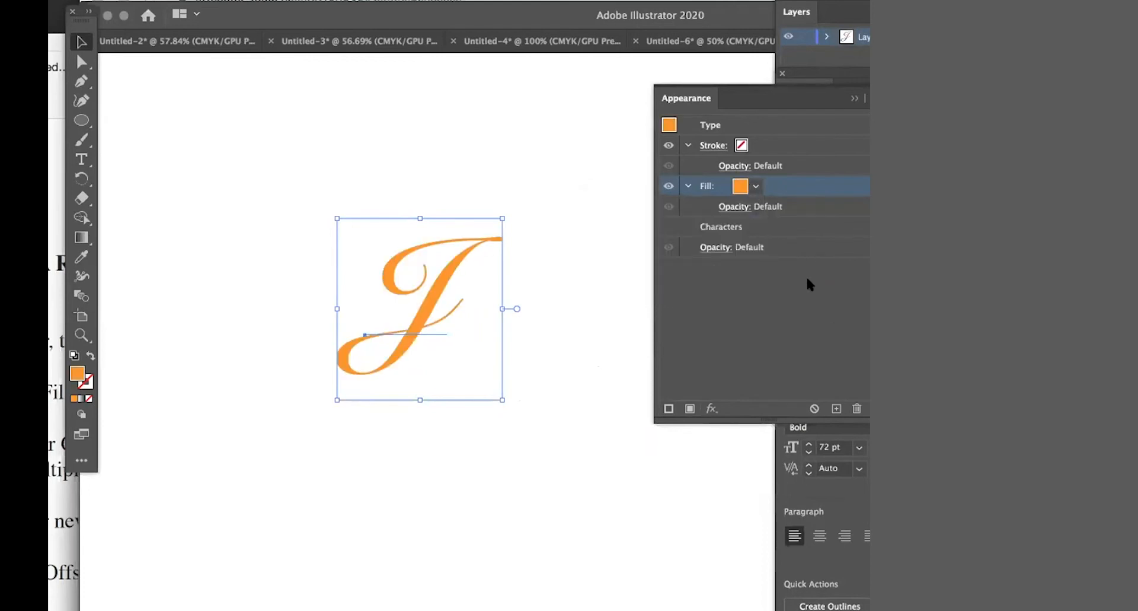
{"action": "left_click", "coordinate": [716, 126]}
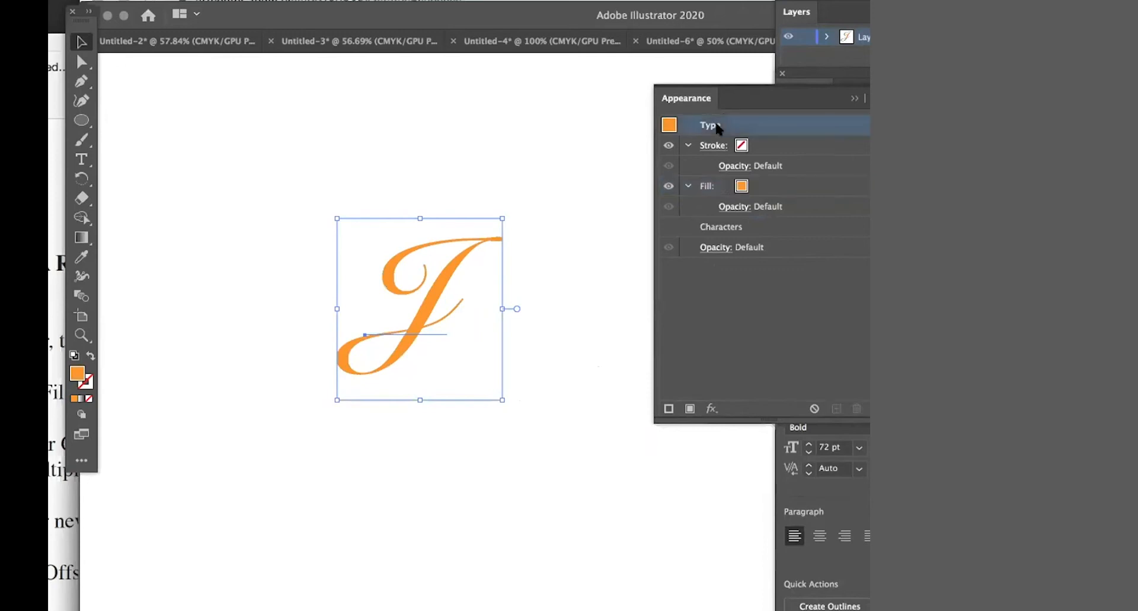
{"action": "left_click", "coordinate": [724, 230]}
{"action": "left_click", "coordinate": [738, 272]}
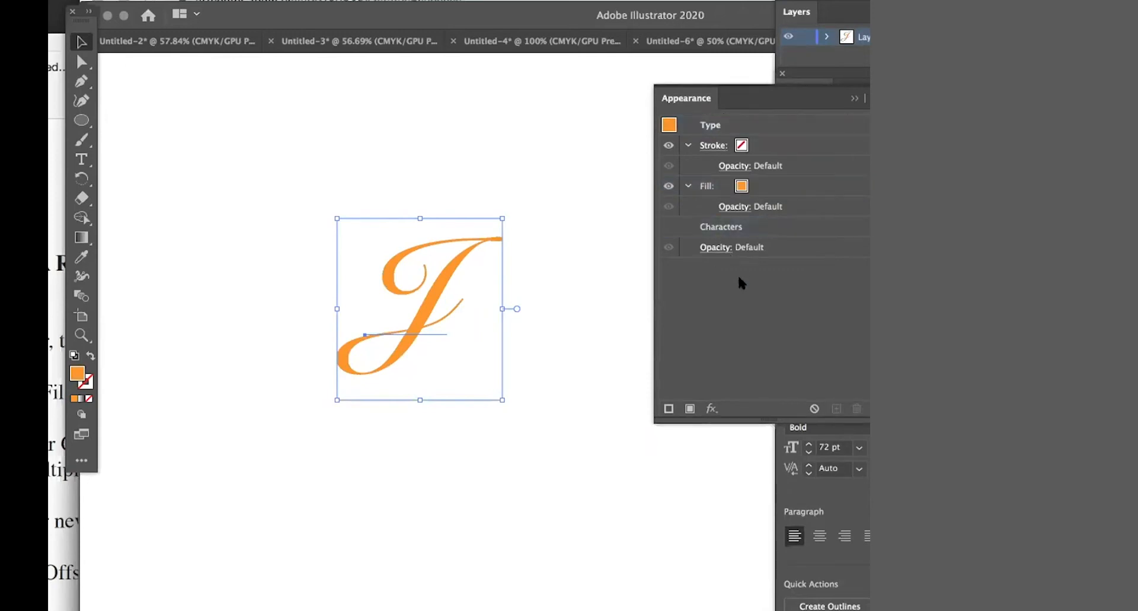
{"action": "left_click", "coordinate": [726, 124]}
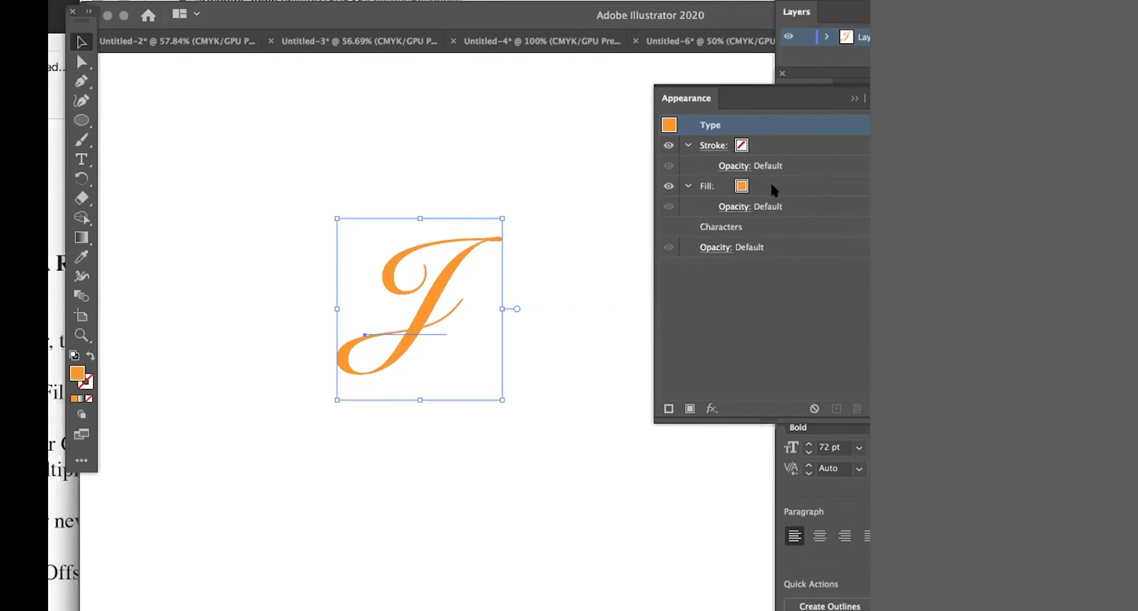
- Apply an Inner Glow to the orange fill in Multiply mode, 75% opacity, 2 pt blur, from the edge, in dark brown 6d3a14
{"action": "left_click", "coordinate": [772, 187]}
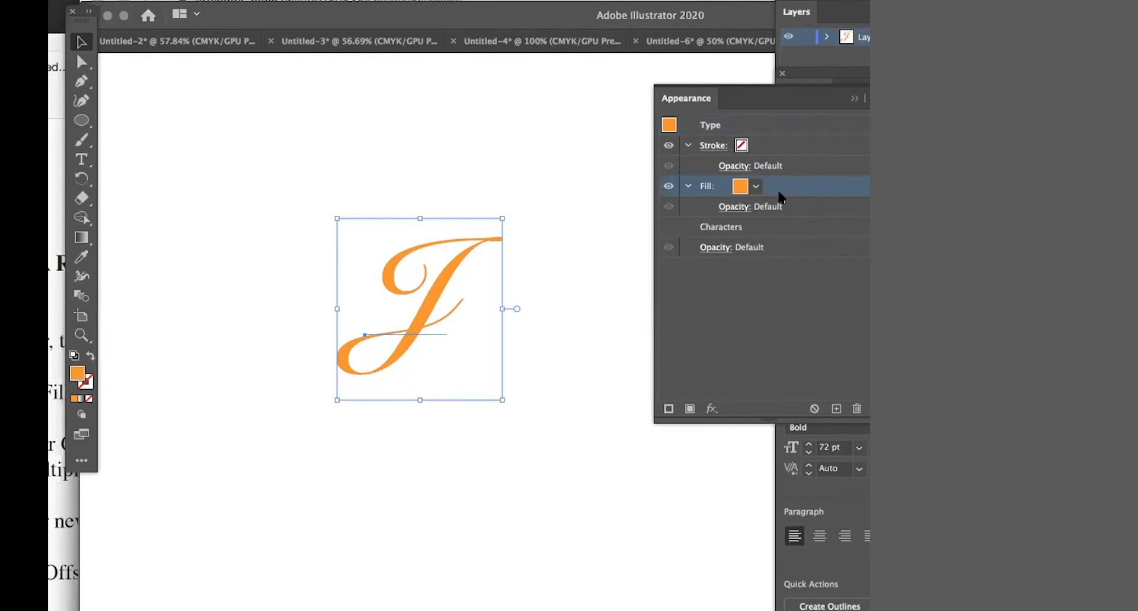
{"action": "left_click", "coordinate": [380, 1]}
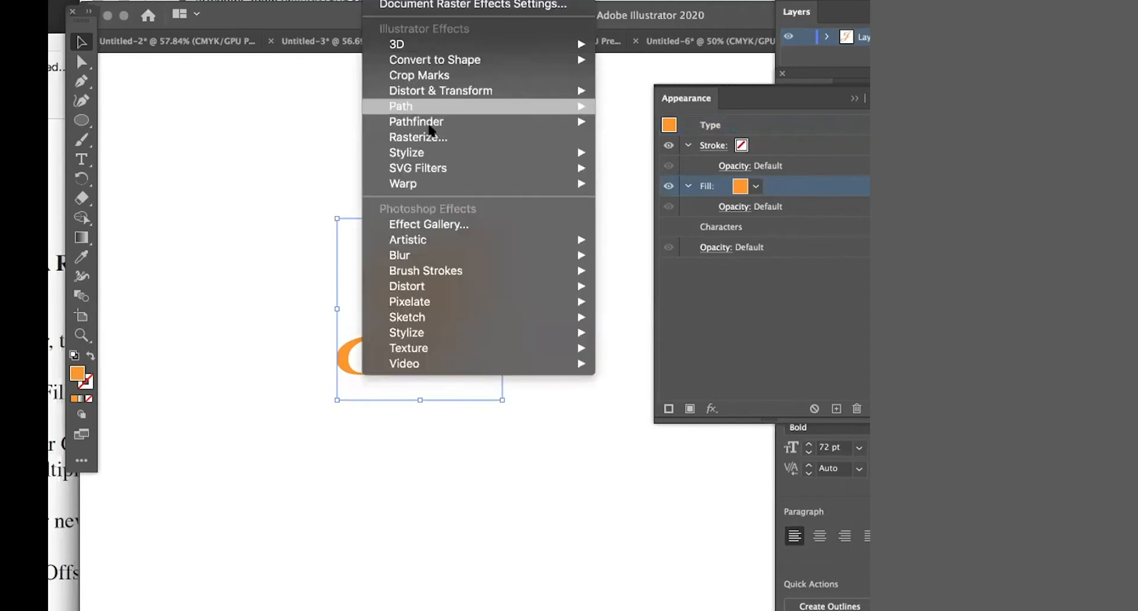
{"action": "mouse_move", "coordinate": [424, 153]}
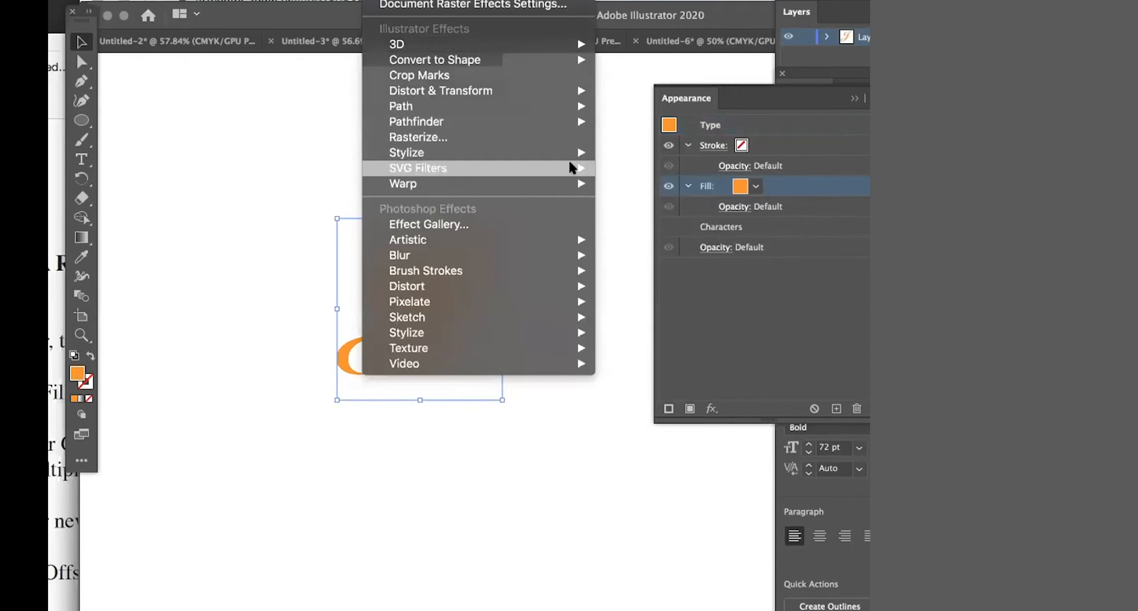
{"action": "left_click", "coordinate": [617, 184]}
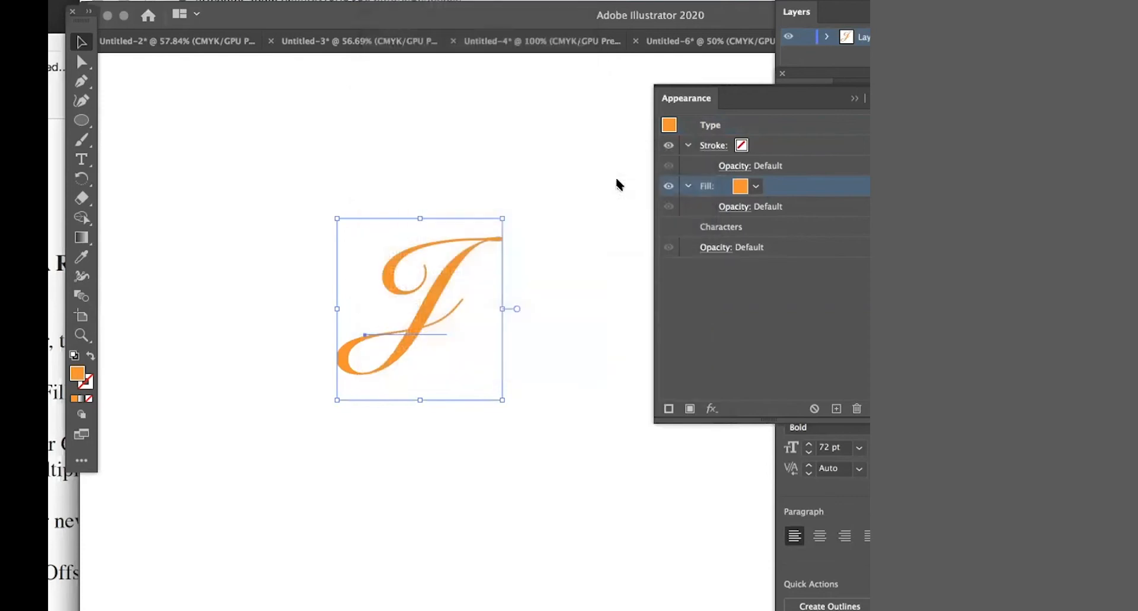
{"action": "left_click_drag", "start_coordinate": [796, 264], "coordinate": [668, 90]}
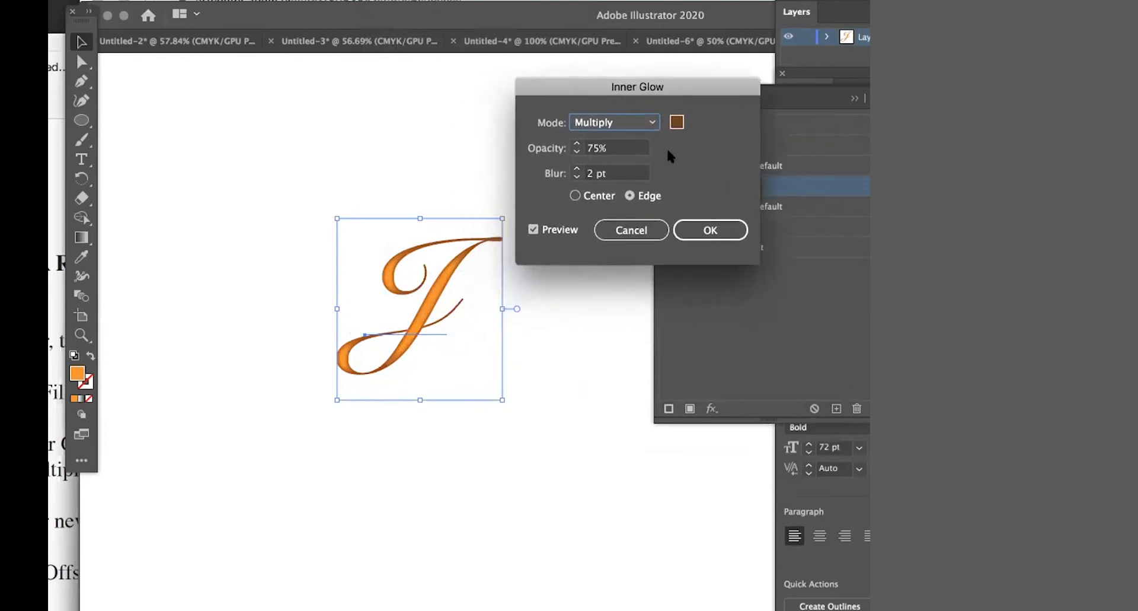
{"action": "left_click", "coordinate": [676, 122]}
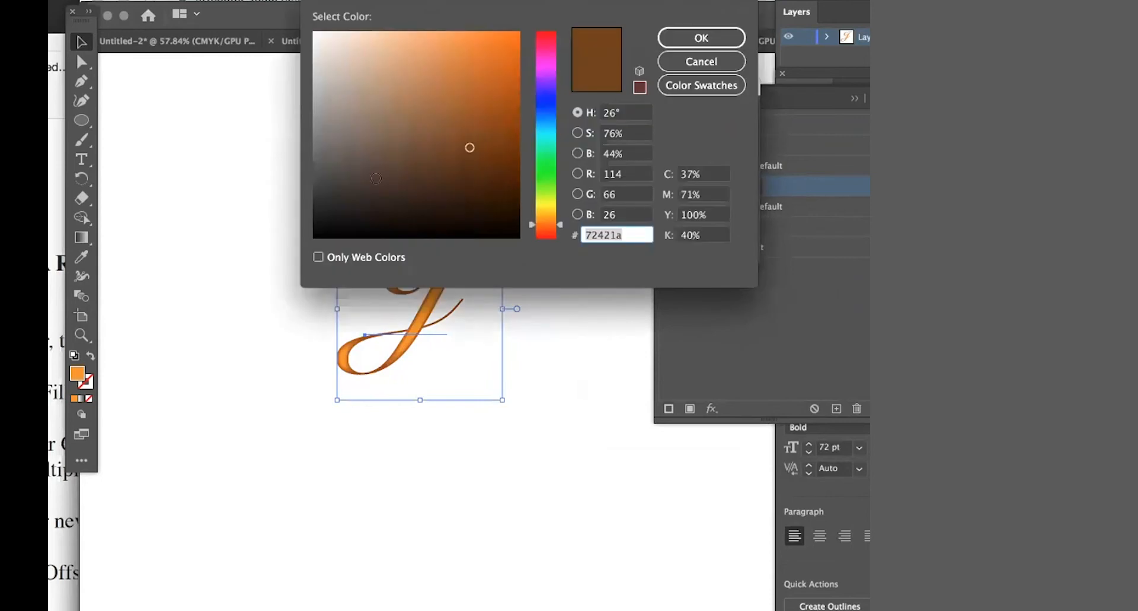
{"action": "left_click", "coordinate": [482, 149]}
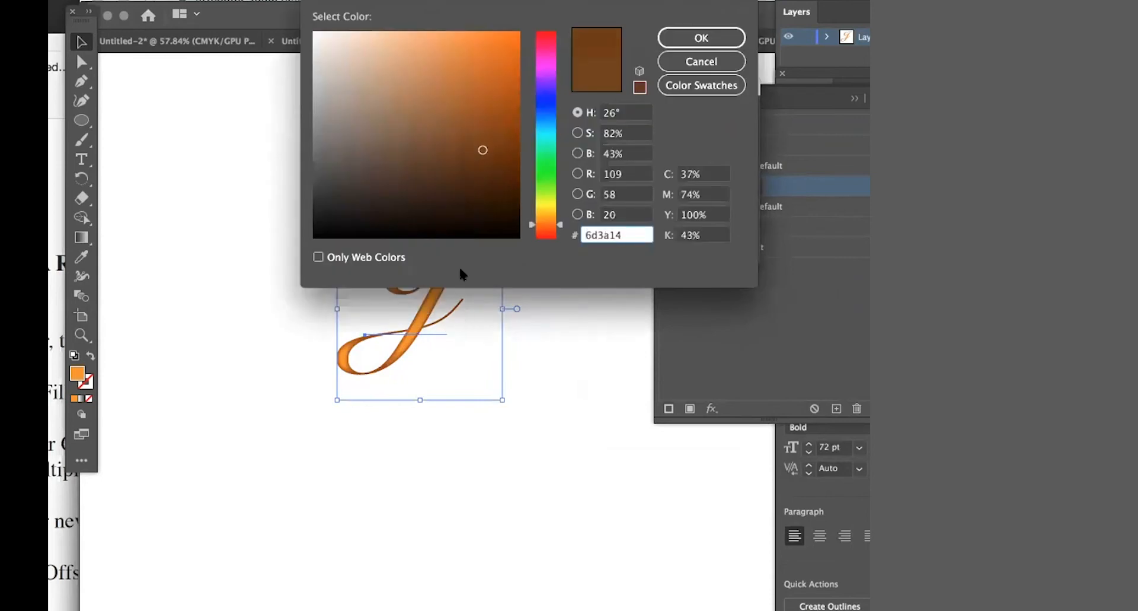
{"action": "left_click", "coordinate": [705, 39]}
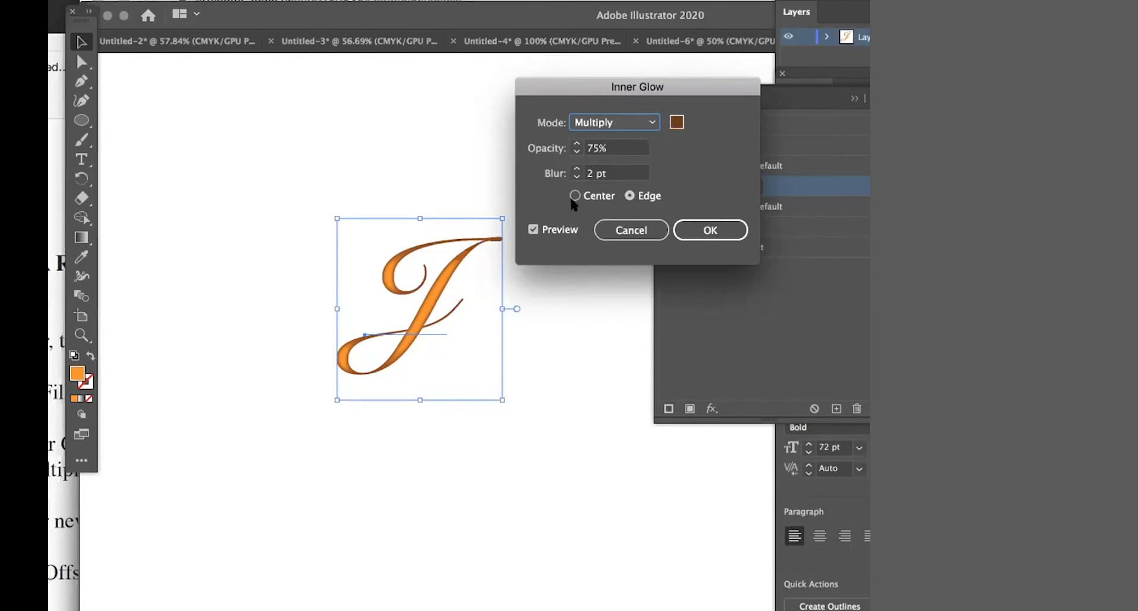
{"action": "left_click", "coordinate": [693, 230]}
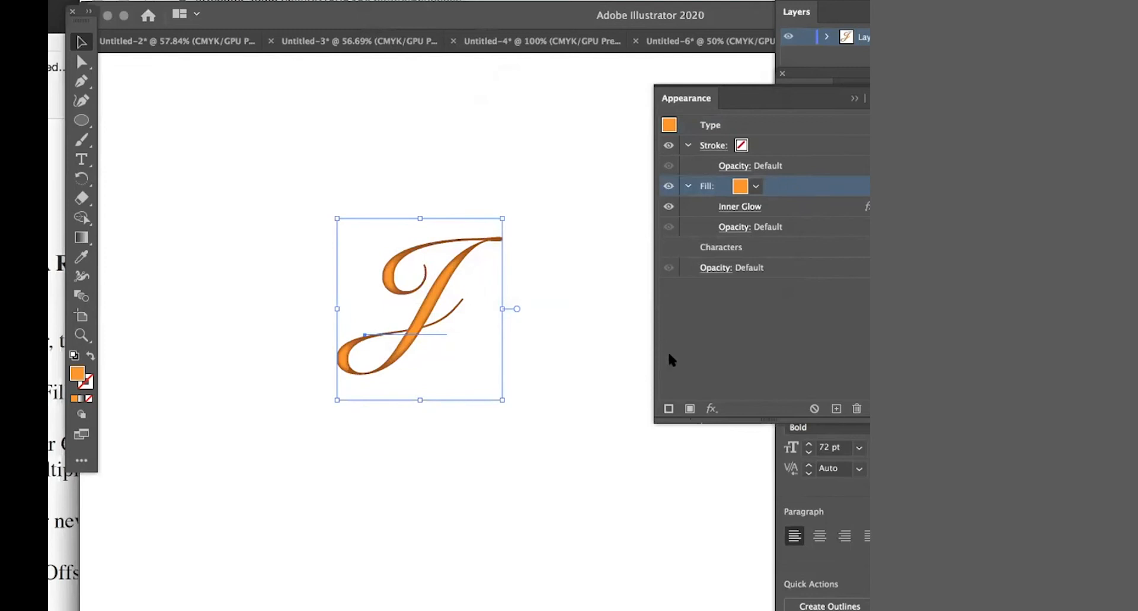
- Add a second fill above the orange one in the J's appearance and color it white
{"action": "left_click", "coordinate": [689, 409]}
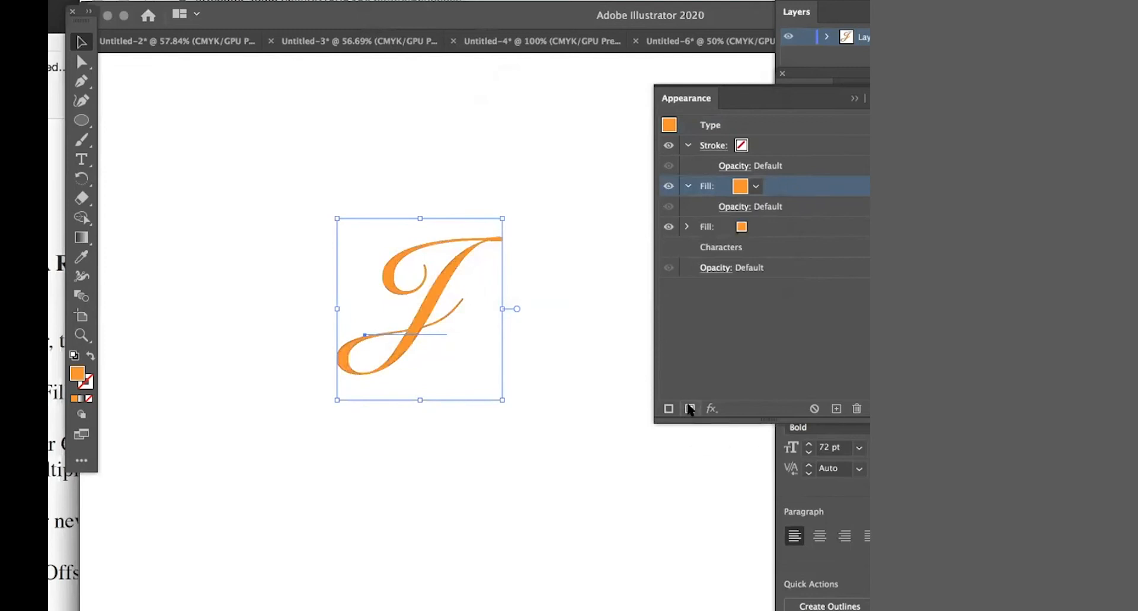
{"action": "left_click", "coordinate": [748, 185]}
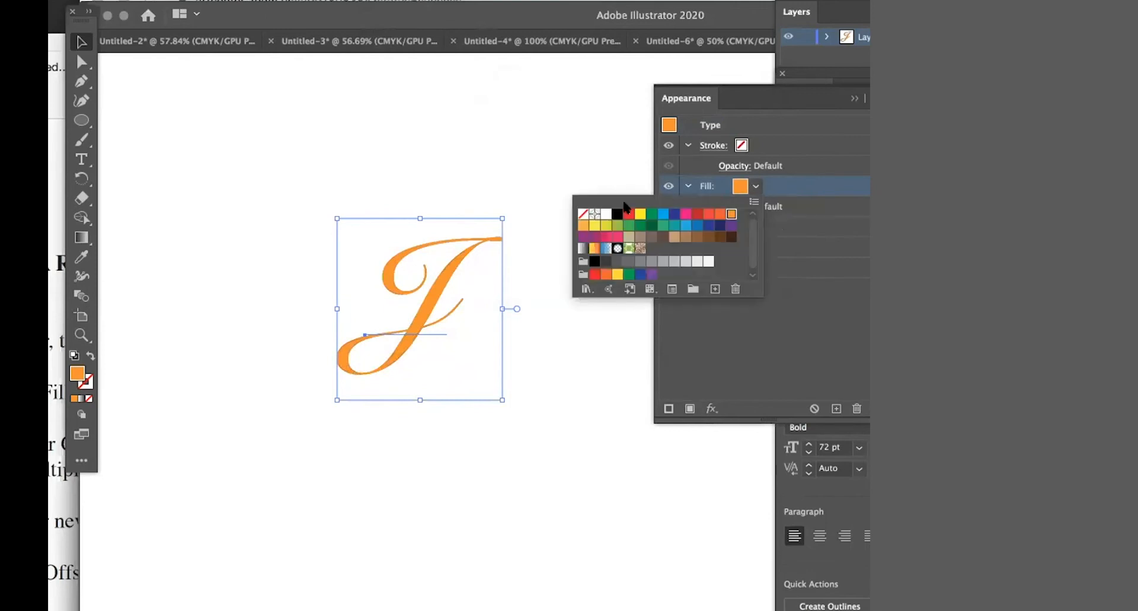
{"action": "left_click", "coordinate": [606, 215]}
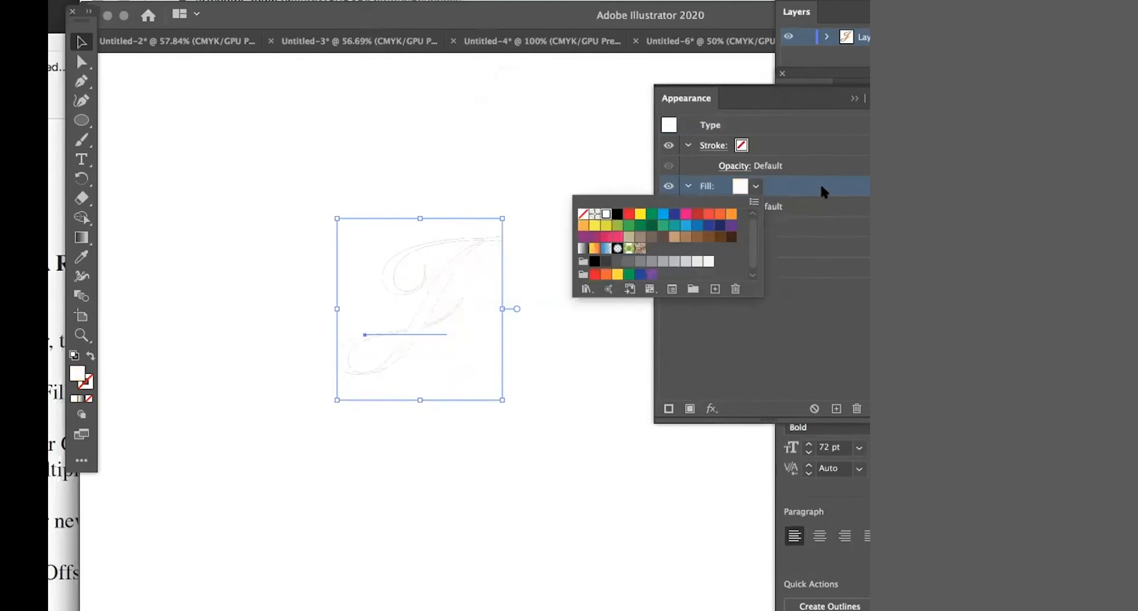
{"action": "left_click", "coordinate": [804, 185]}
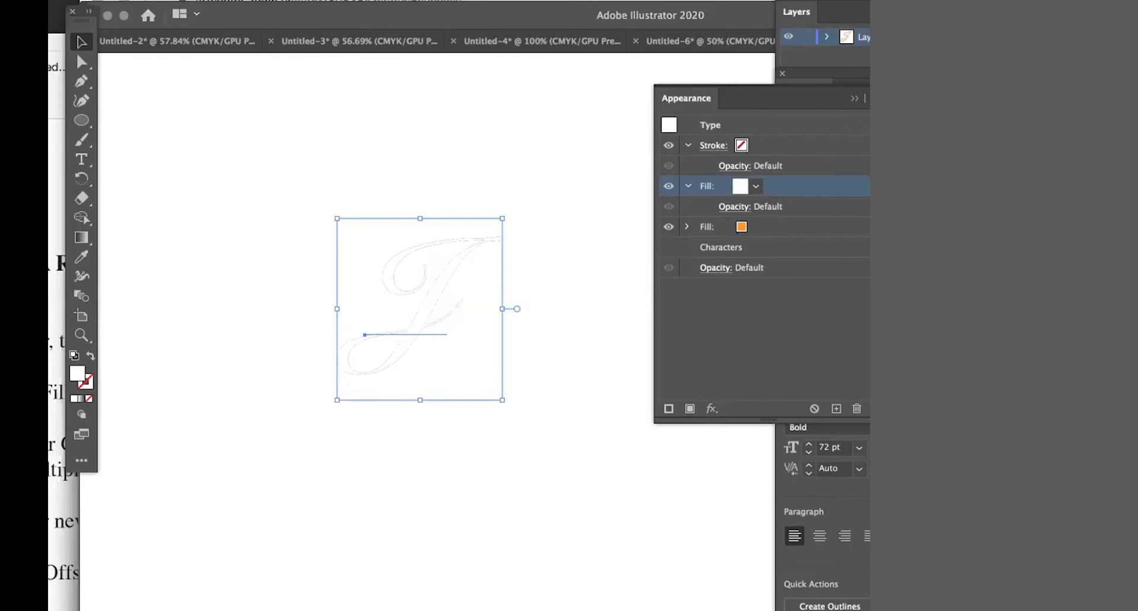
- Apply an Offset Path effect of -2.0 pt with Miter joins and miter limit 4 to the white fill
{"action": "left_click", "coordinate": [379, 1]}
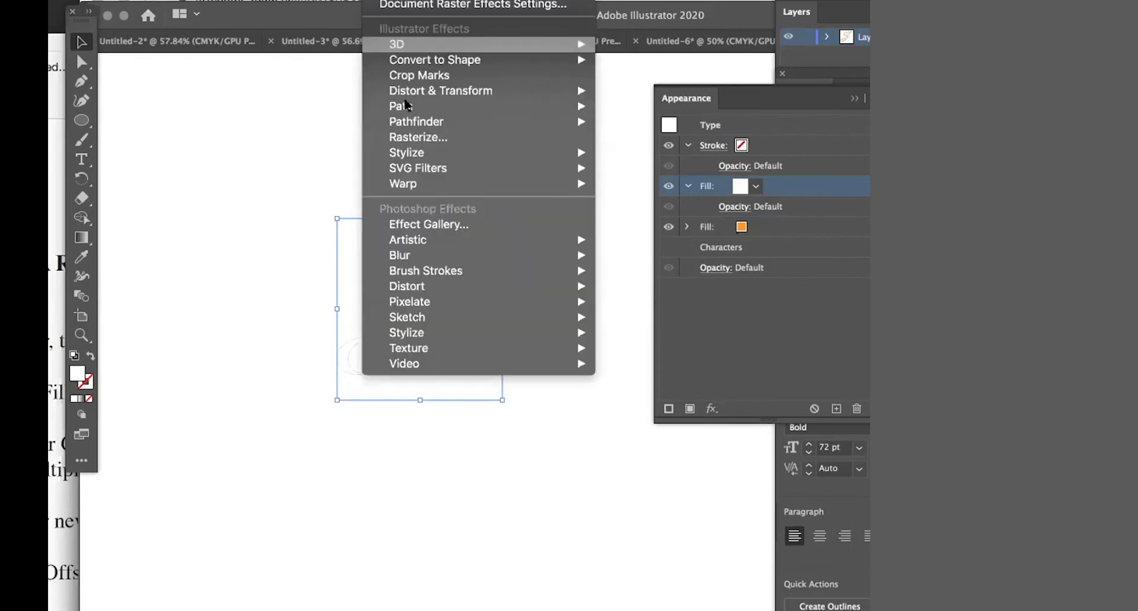
{"action": "mouse_move", "coordinate": [407, 108]}
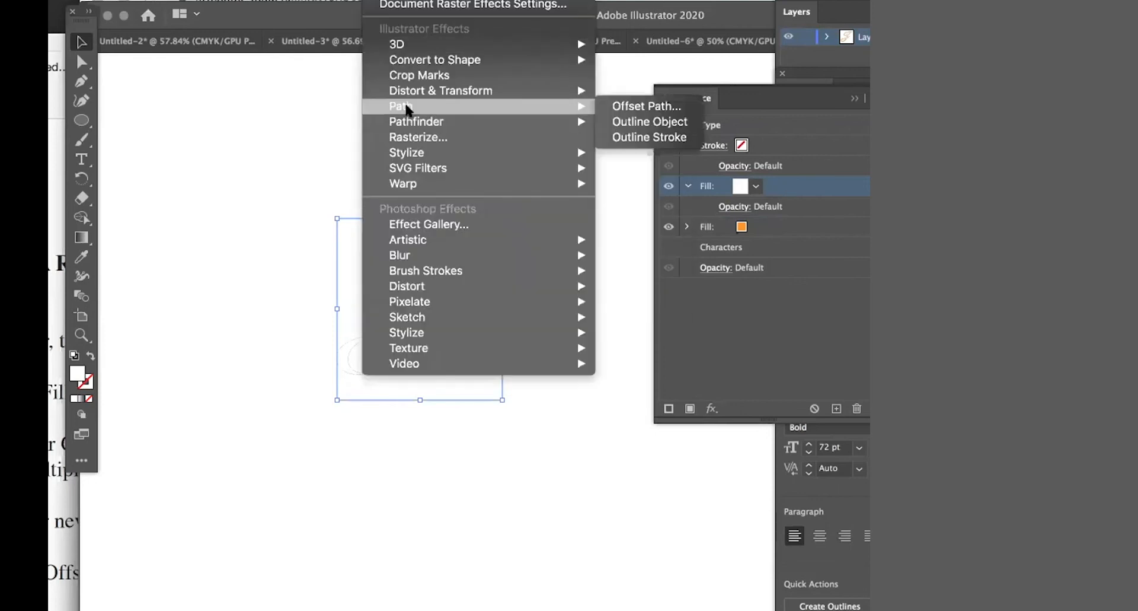
{"action": "left_click", "coordinate": [626, 106]}
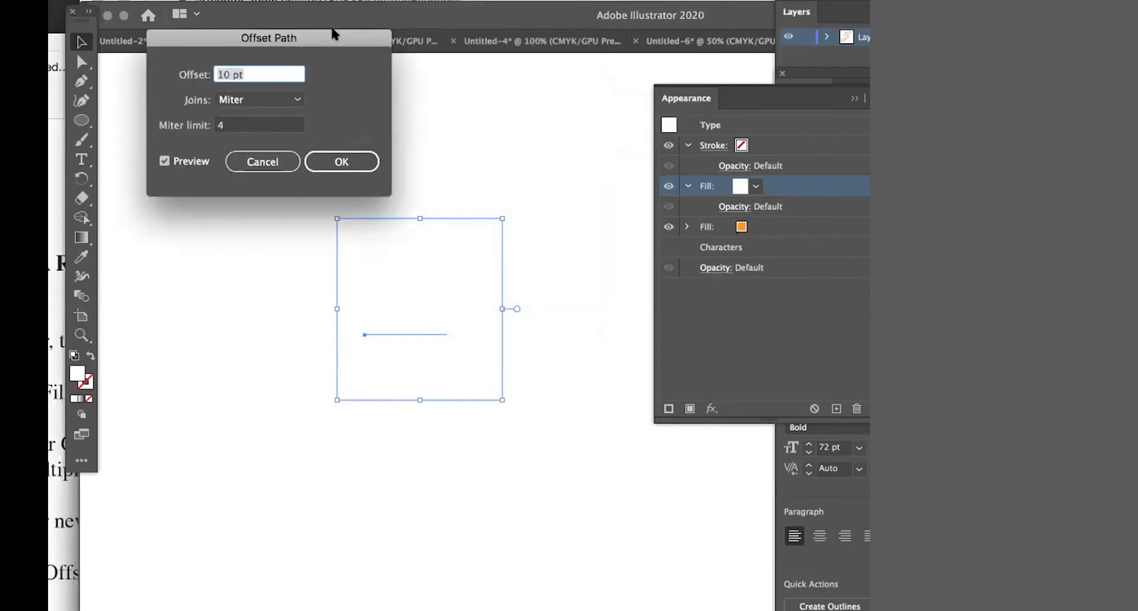
{"action": "left_click_drag", "start_coordinate": [332, 34], "coordinate": [334, 10]}
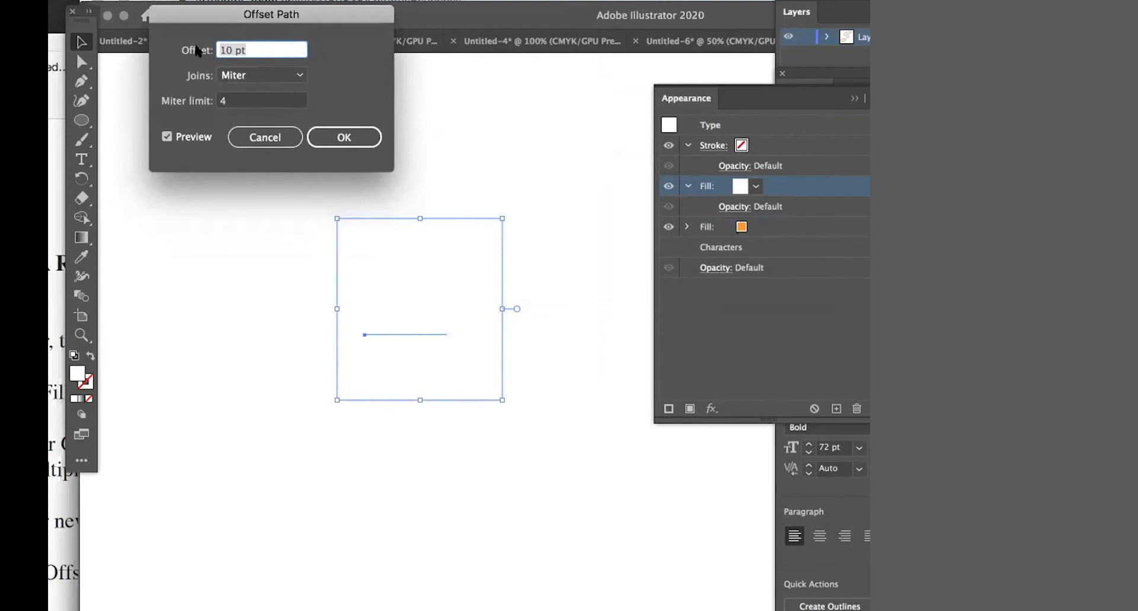
{"action": "left_click", "coordinate": [230, 50]}
{"action": "type", "text": "-2.0"}
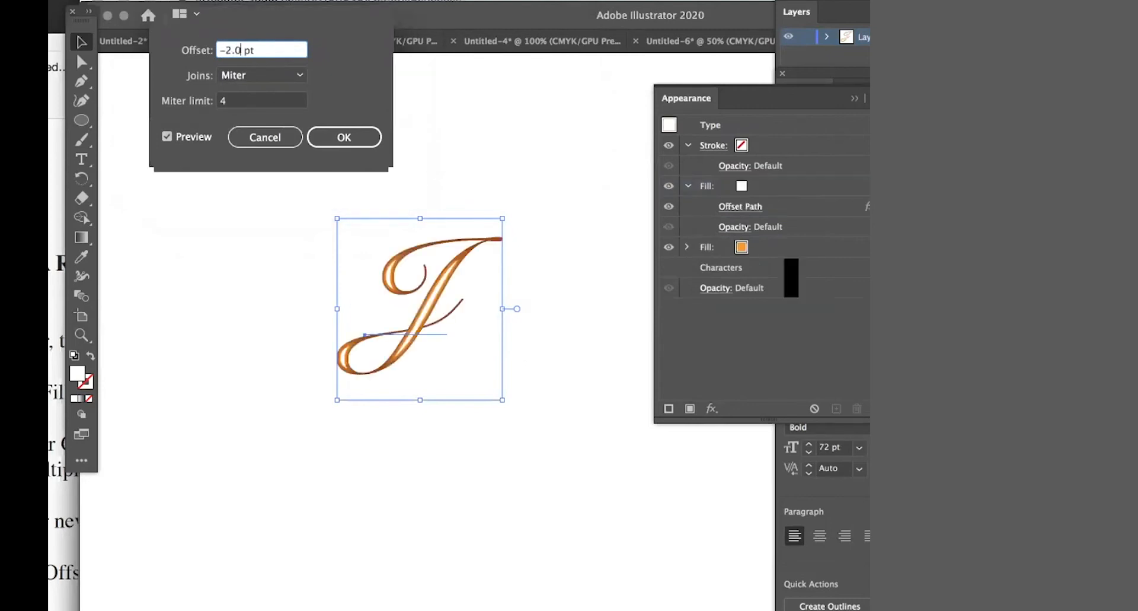
{"action": "key", "text": "Return"}
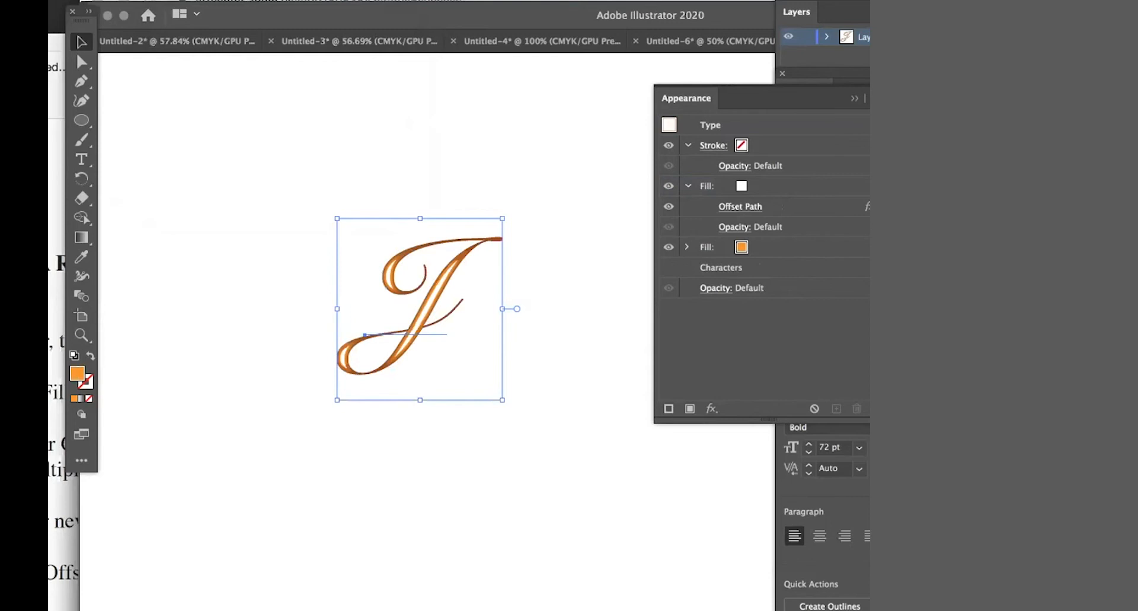
- Apply a Gaussian Blur effect with a radius of 2.6132 pixels to the J's white fill
{"action": "left_click", "coordinate": [764, 185]}
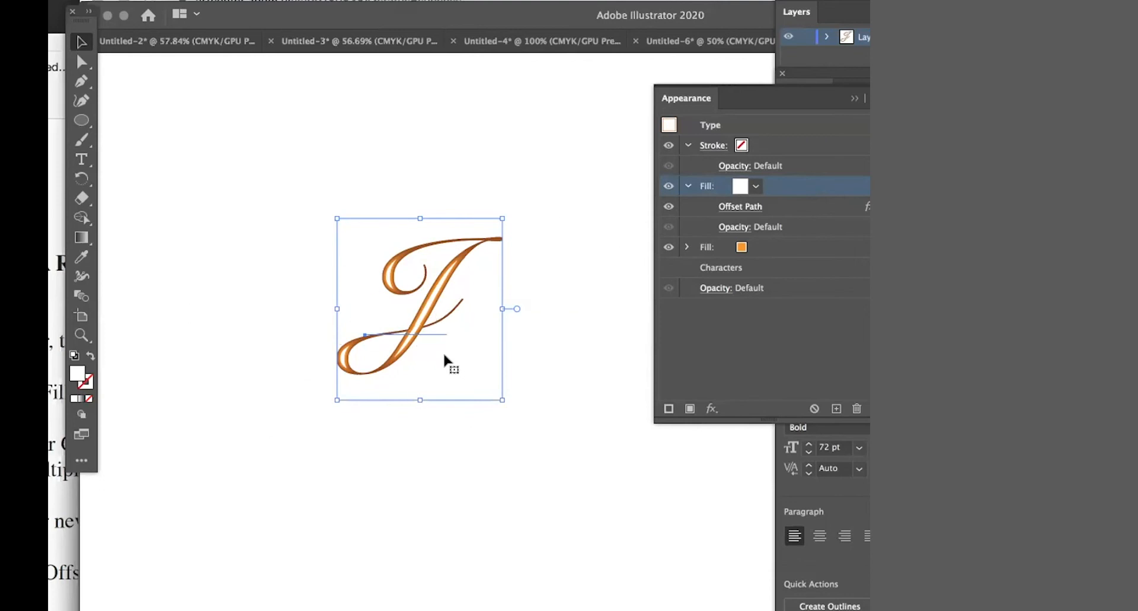
{"action": "left_click", "coordinate": [533, 361]}
{"action": "left_click", "coordinate": [411, 335]}
{"action": "left_click", "coordinate": [380, 0]}
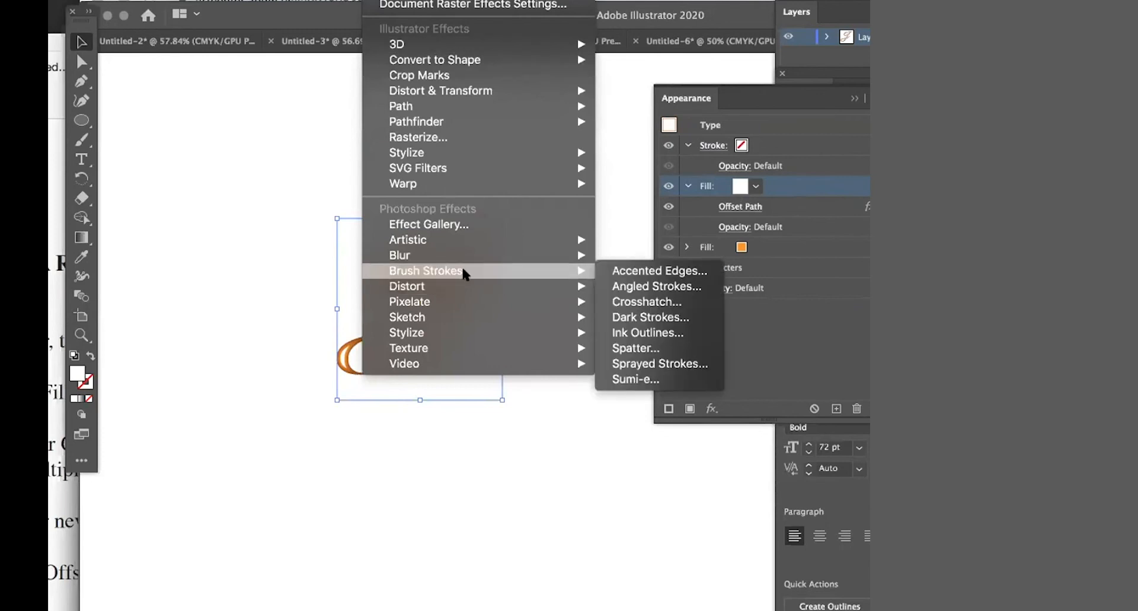
{"action": "mouse_move", "coordinate": [460, 255]}
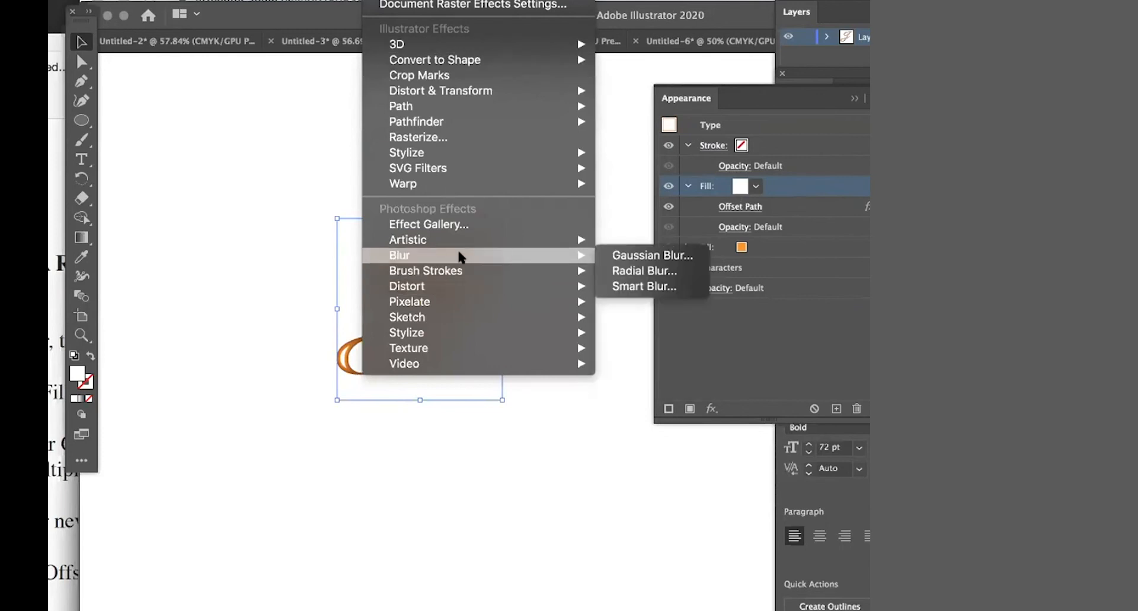
{"action": "left_click", "coordinate": [638, 250]}
{"action": "left_click_drag", "start_coordinate": [212, 39], "coordinate": [326, 36]}
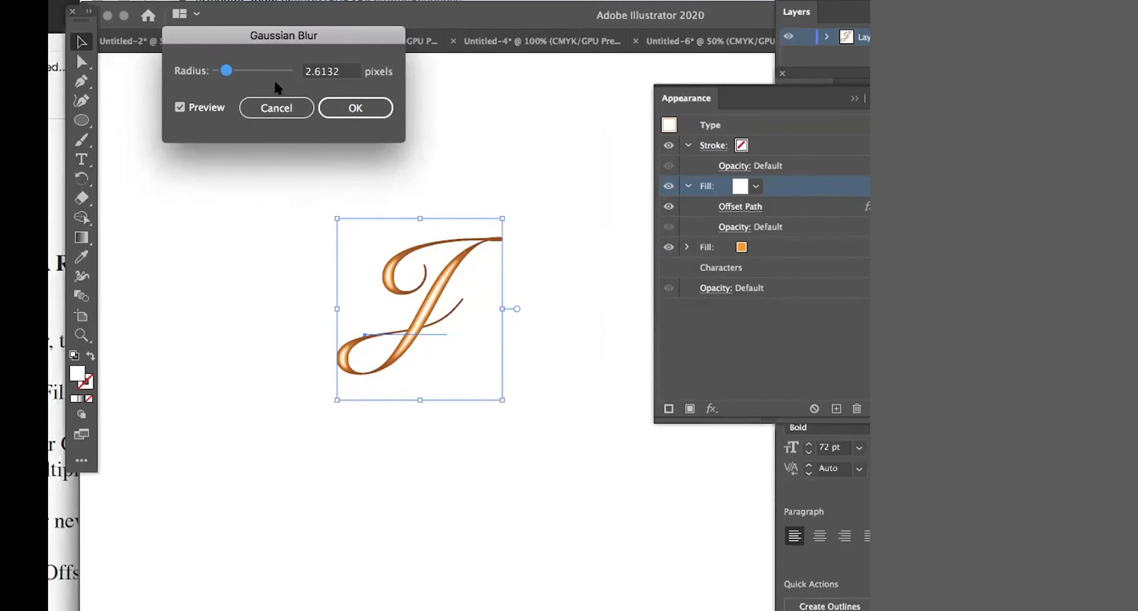
{"action": "left_click", "coordinate": [356, 109]}
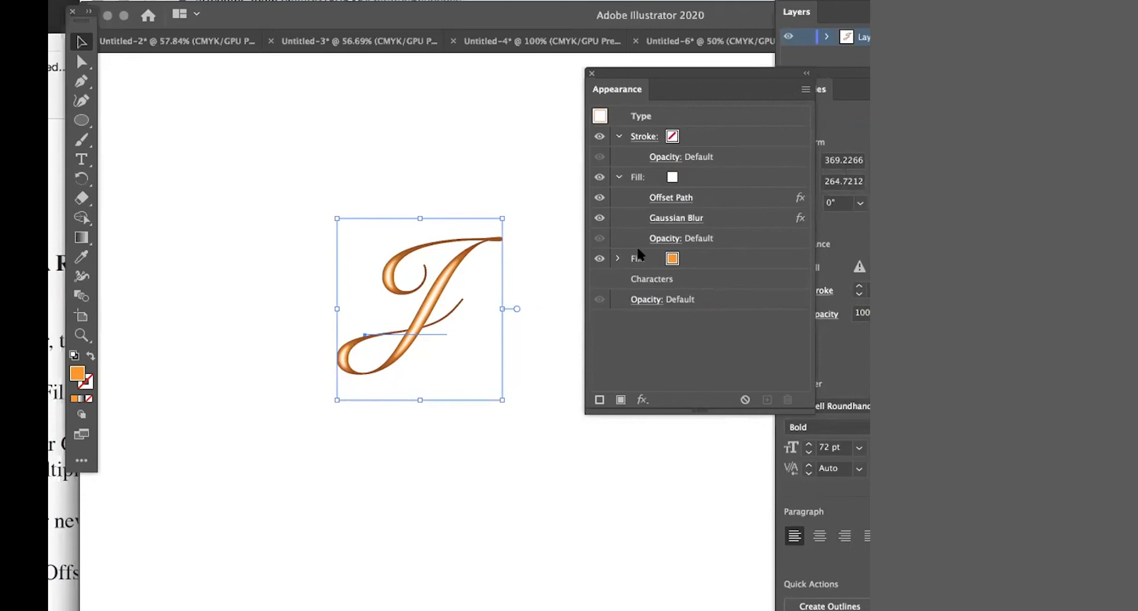
- Apply a Drop Shadow to the J's orange fill in Multiply mode, black, 46% opacity, 5 pt X offset and 2 pt blur
{"action": "left_click", "coordinate": [702, 254]}
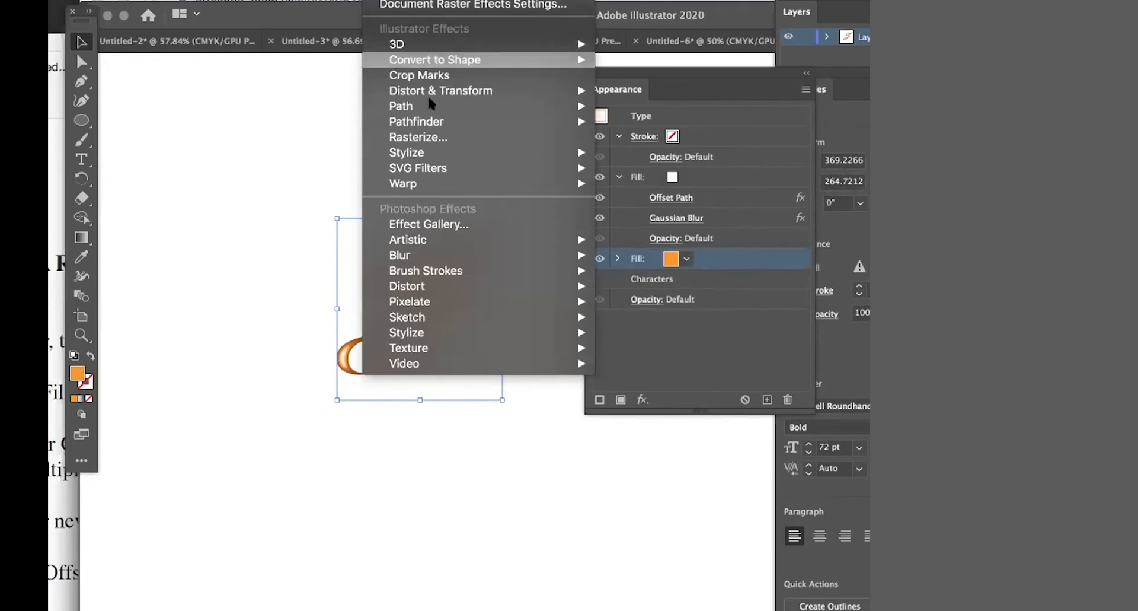
{"action": "mouse_move", "coordinate": [430, 146]}
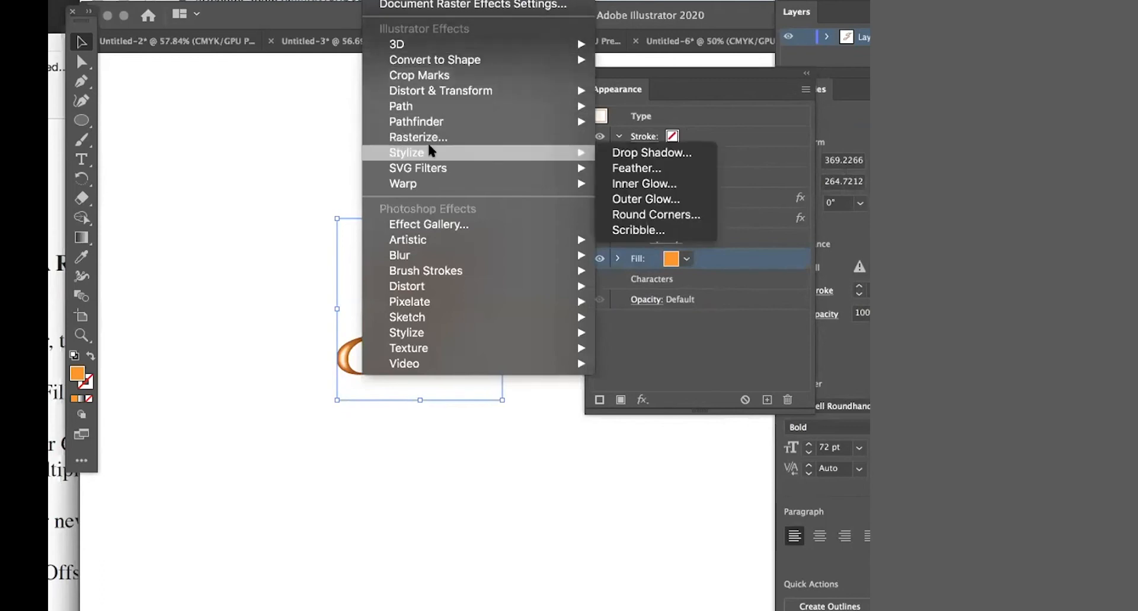
{"action": "left_click", "coordinate": [615, 154]}
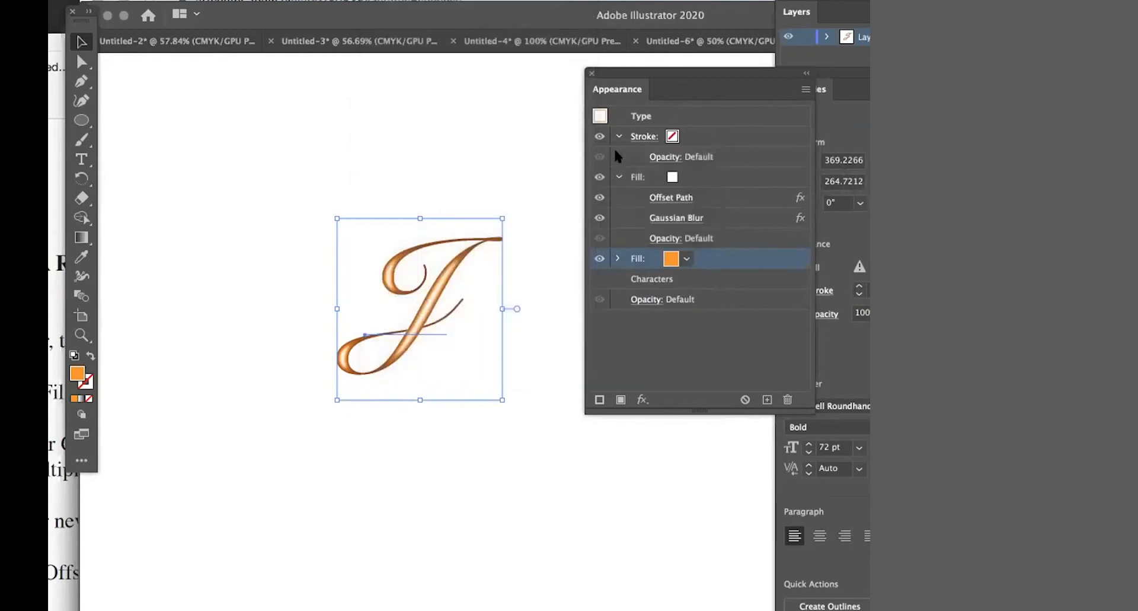
{"action": "left_click_drag", "start_coordinate": [838, 73], "coordinate": [182, 4]}
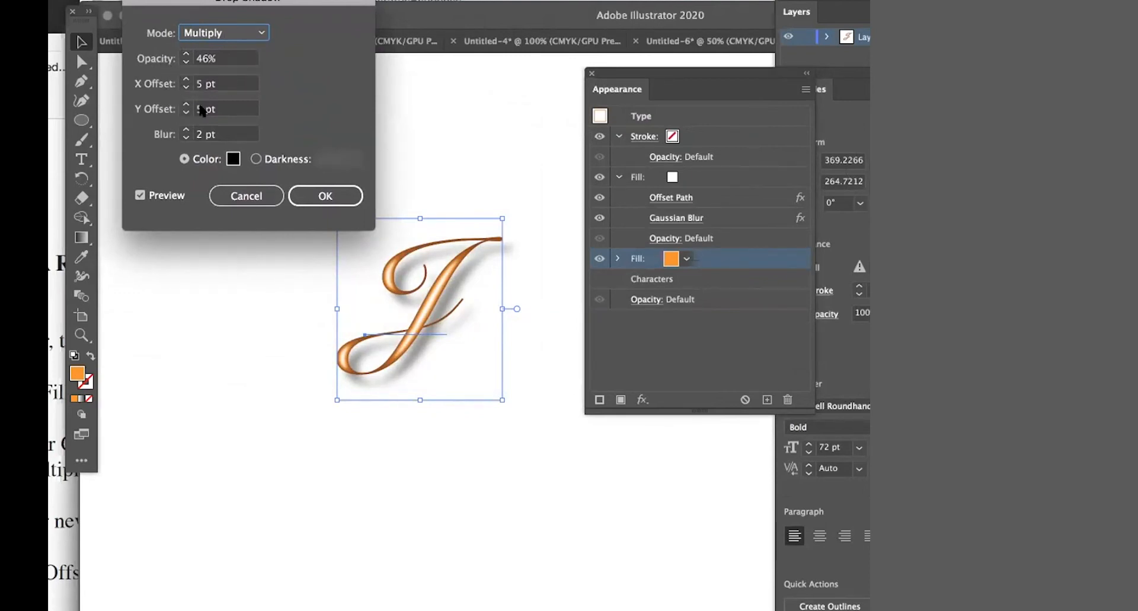
{"action": "left_click", "coordinate": [297, 191]}
- Move the Appearance panel clear of the artwork and shift the J up and to the left on the artboard
{"action": "left_click_drag", "start_coordinate": [645, 72], "coordinate": [773, 114]}
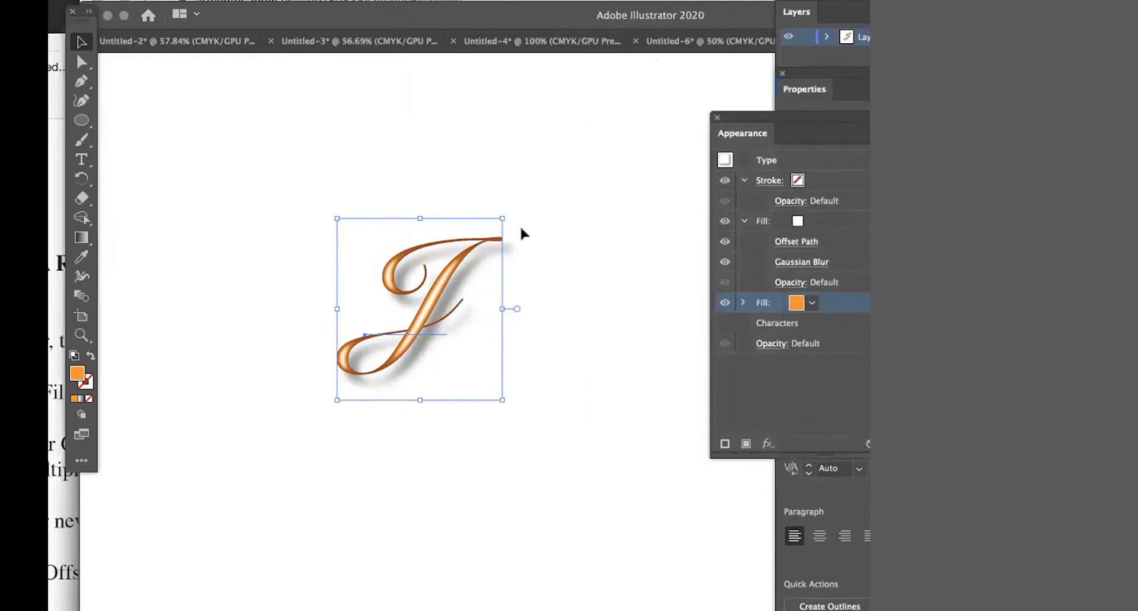
{"action": "left_click", "coordinate": [533, 234]}
{"action": "left_click_drag", "start_coordinate": [462, 203], "coordinate": [344, 173]}
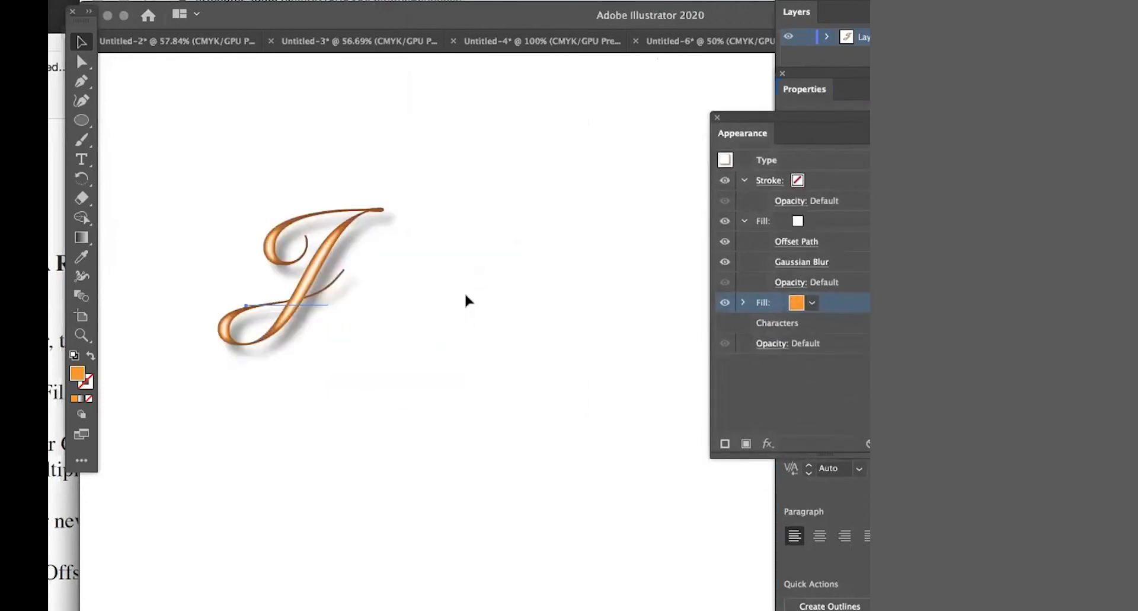
- Extend the J type object so that it reads "Jewelry"
{"action": "left_click", "coordinate": [88, 159]}
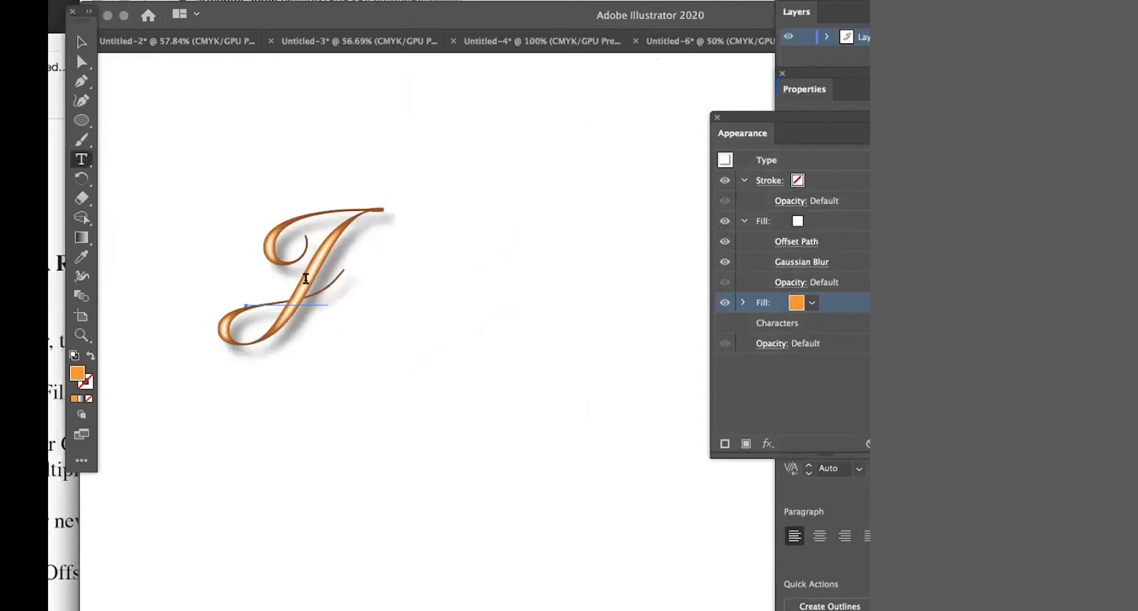
{"action": "left_click", "coordinate": [340, 273]}
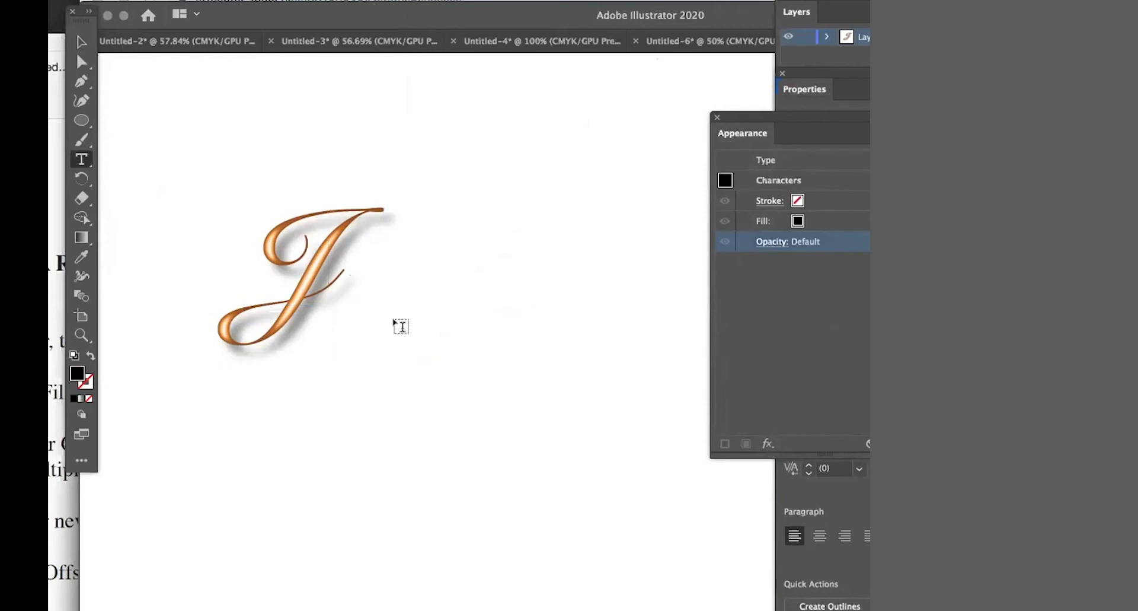
{"action": "key", "text": "Escape"}
{"action": "left_click", "coordinate": [320, 291]}
{"action": "type", "text": "ew"}
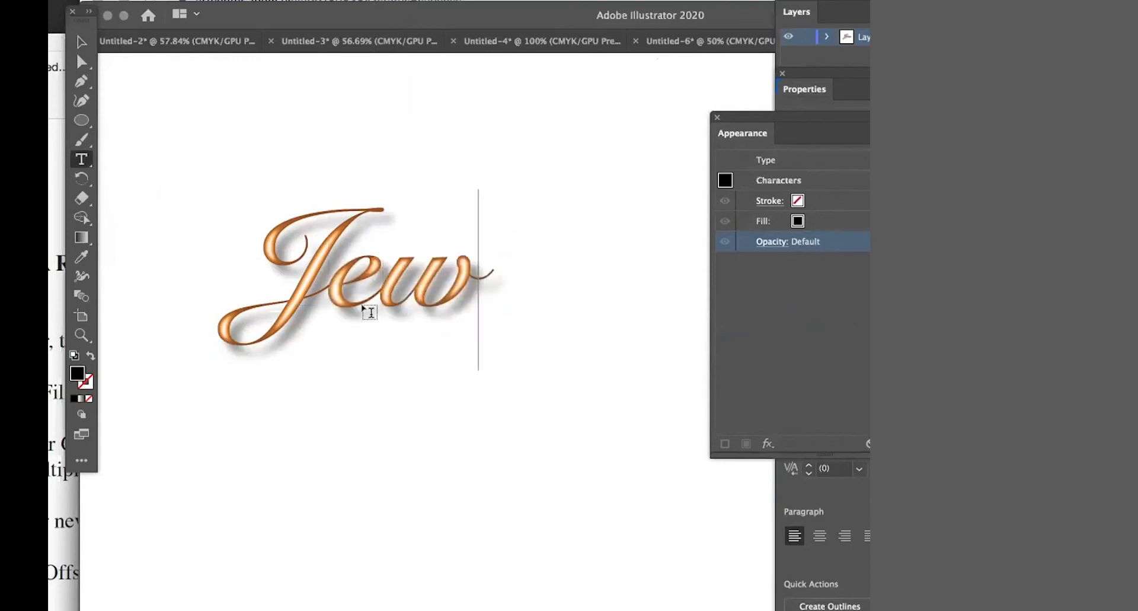
{"action": "key", "text": "BackSpace"}
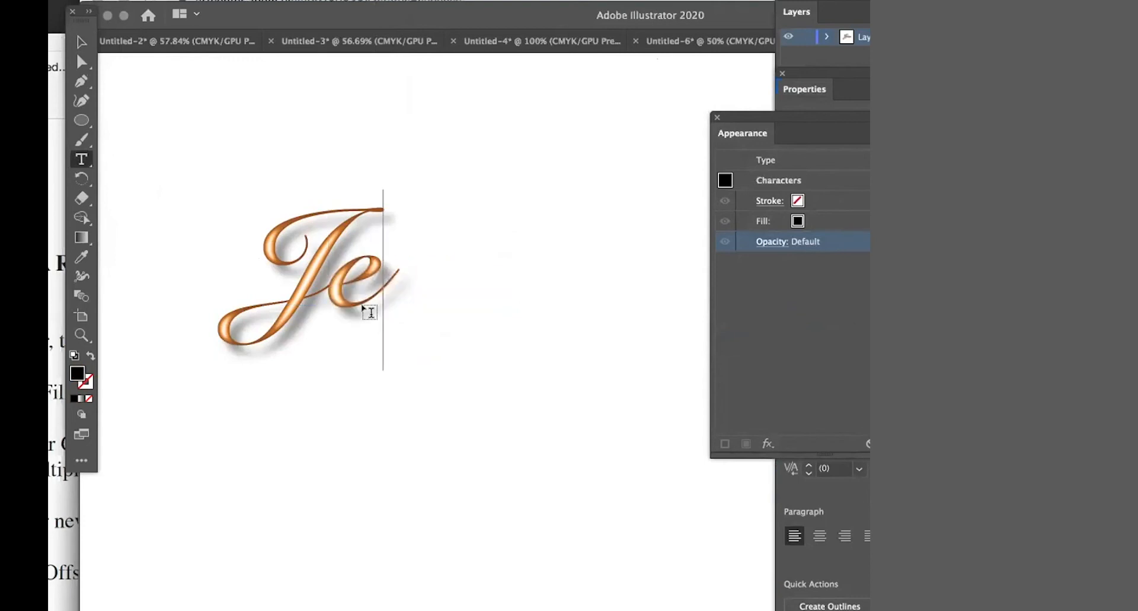
{"action": "type", "text": "wel"}
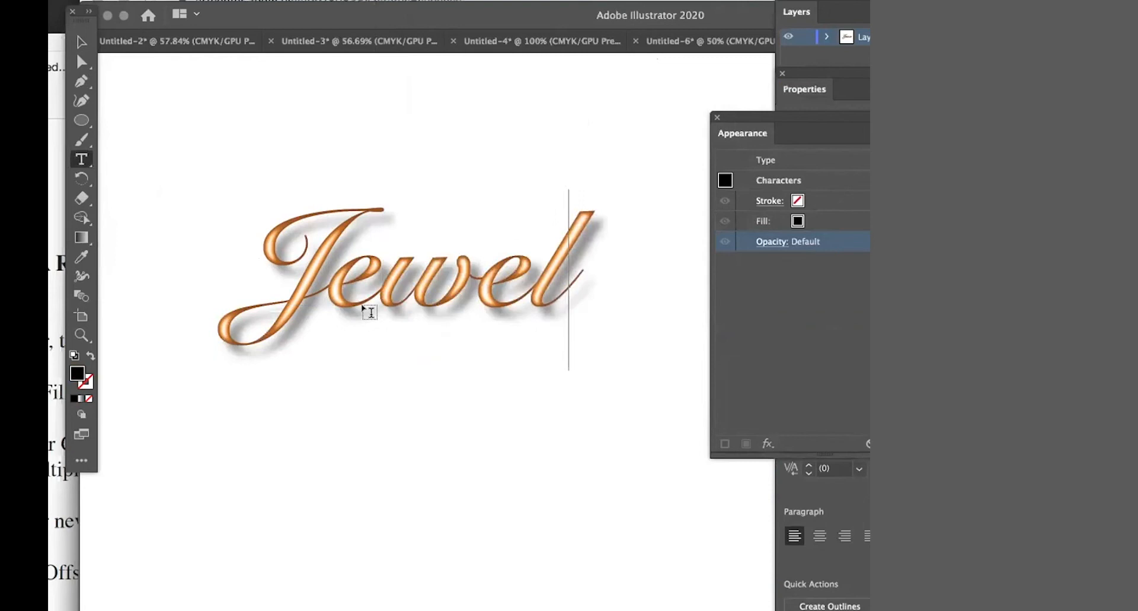
{"action": "type", "text": "ry"}
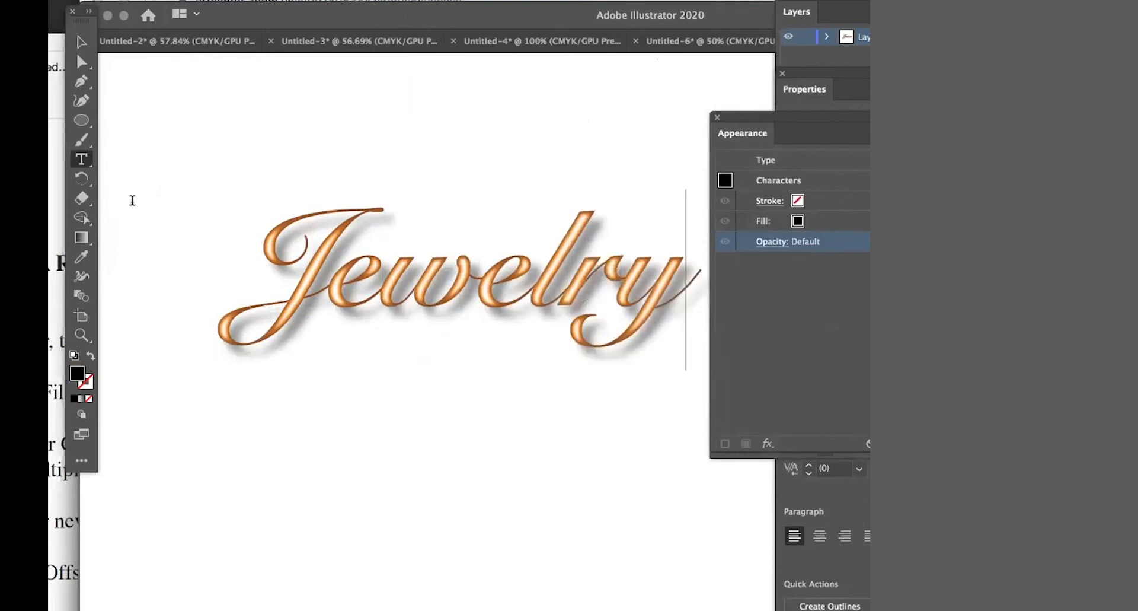
- Collapse the white fill's effects in the Jewelry text's appearance and delete the text object from the artboard
{"action": "left_click", "coordinate": [82, 44]}
{"action": "left_click", "coordinate": [275, 242]}
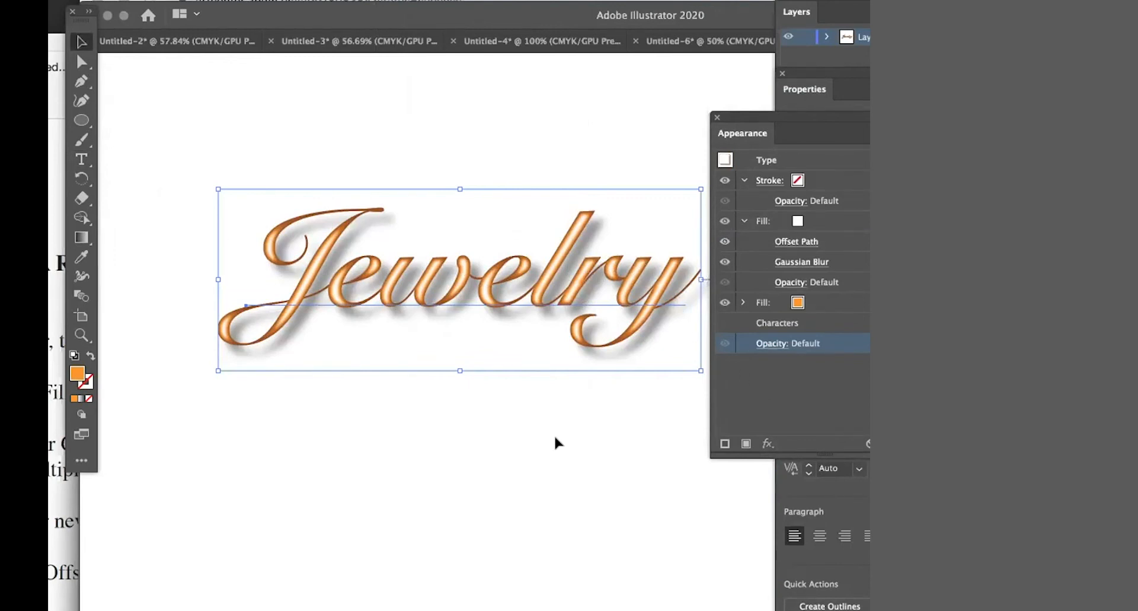
{"action": "left_click", "coordinate": [743, 220]}
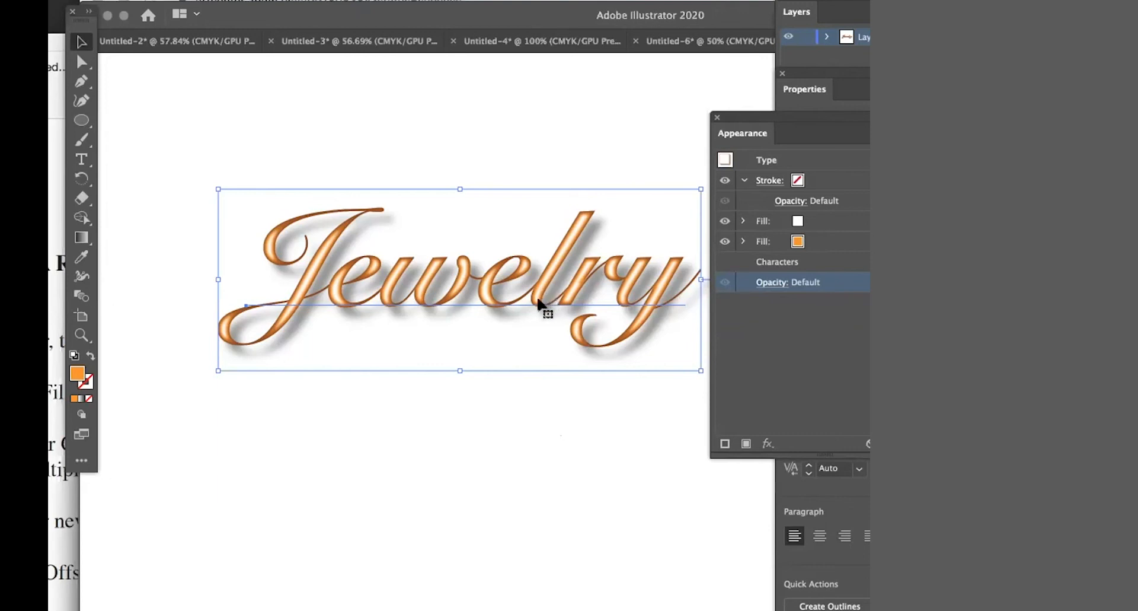
{"action": "key", "text": "Delete"}
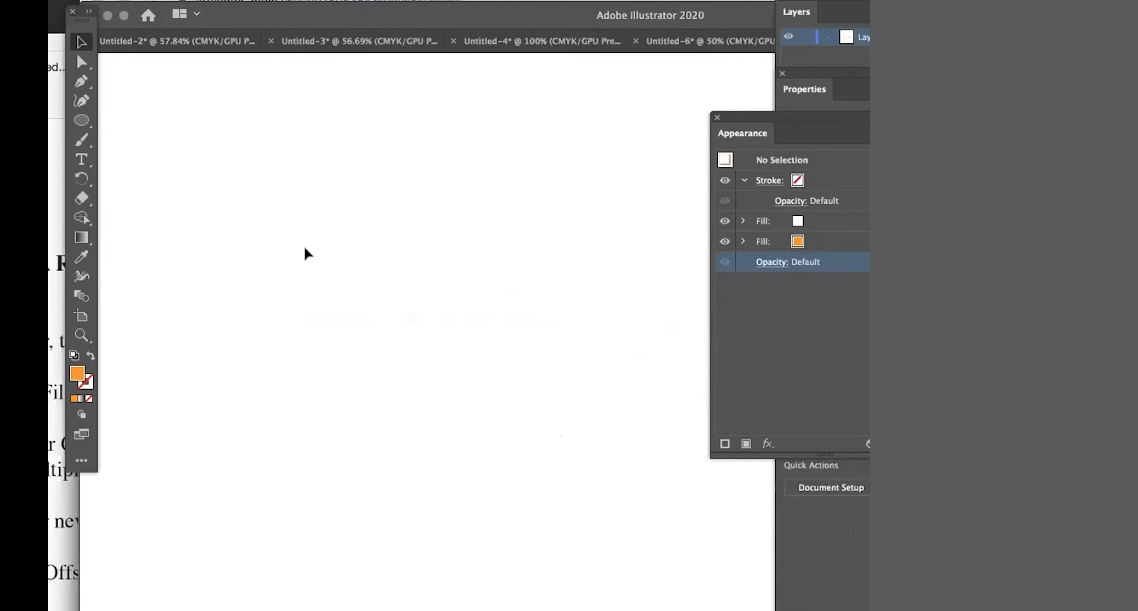
- Create a new point type object containing "2" near the middle of the empty artboard
{"action": "left_click", "coordinate": [82, 159]}
{"action": "left_click", "coordinate": [373, 295]}
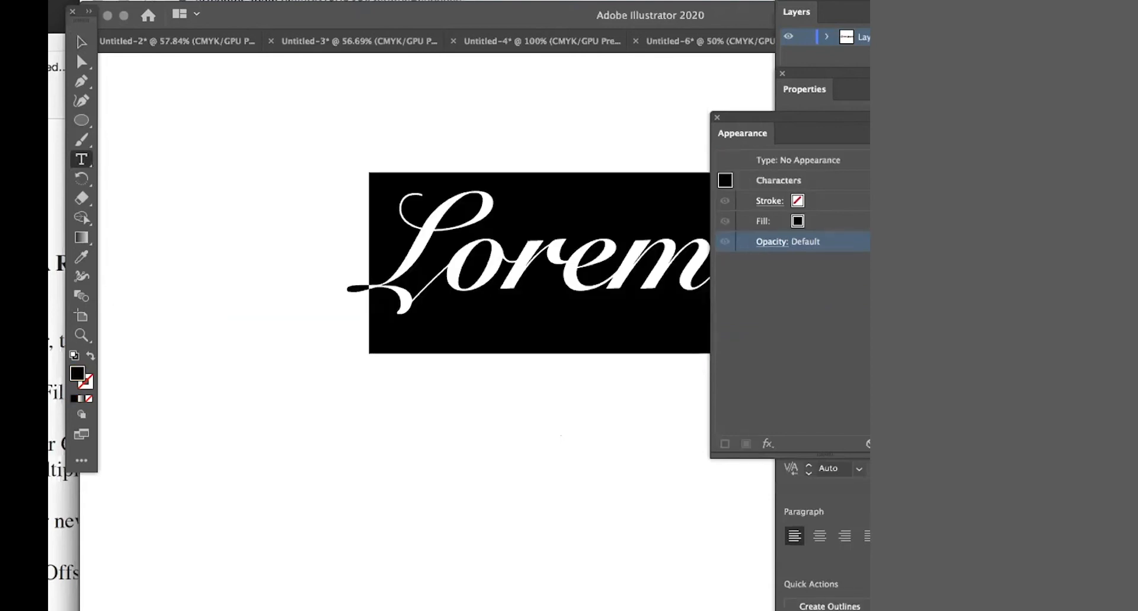
{"action": "type", "text": "2"}
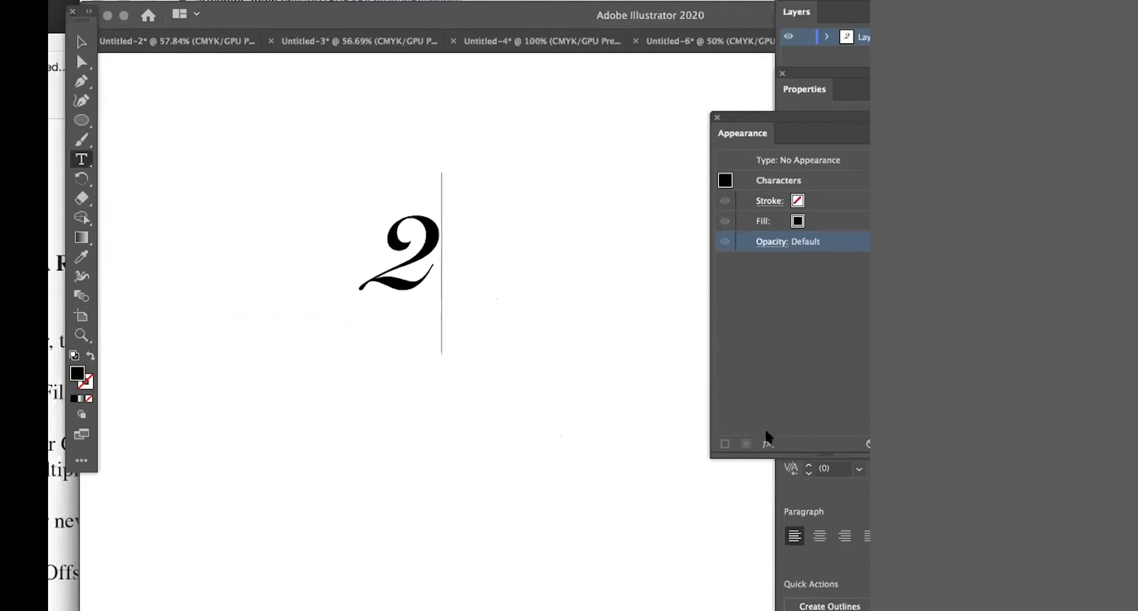
{"action": "key", "text": "Escape"}
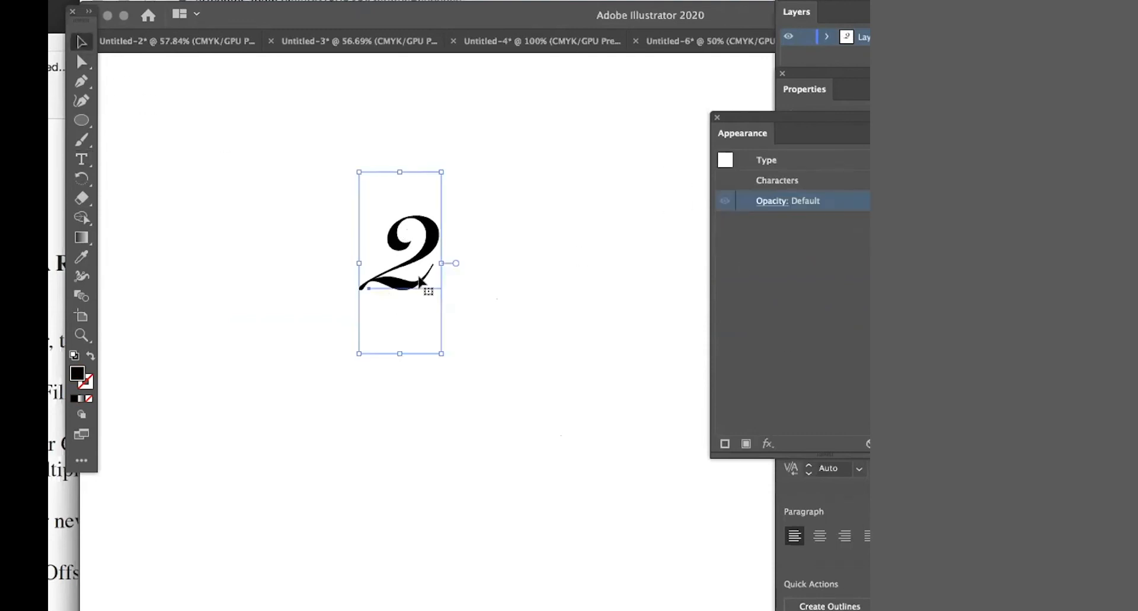
- Add a fill to the 2's type appearance and color it with the red swatch
{"action": "left_click", "coordinate": [746, 444]}
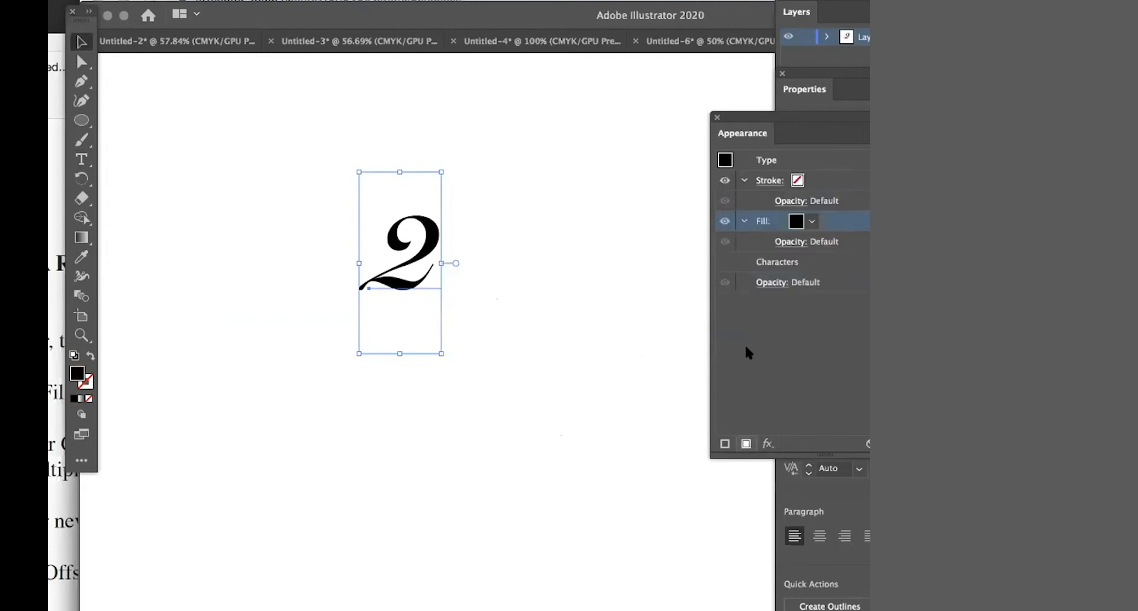
{"action": "left_click", "coordinate": [811, 221]}
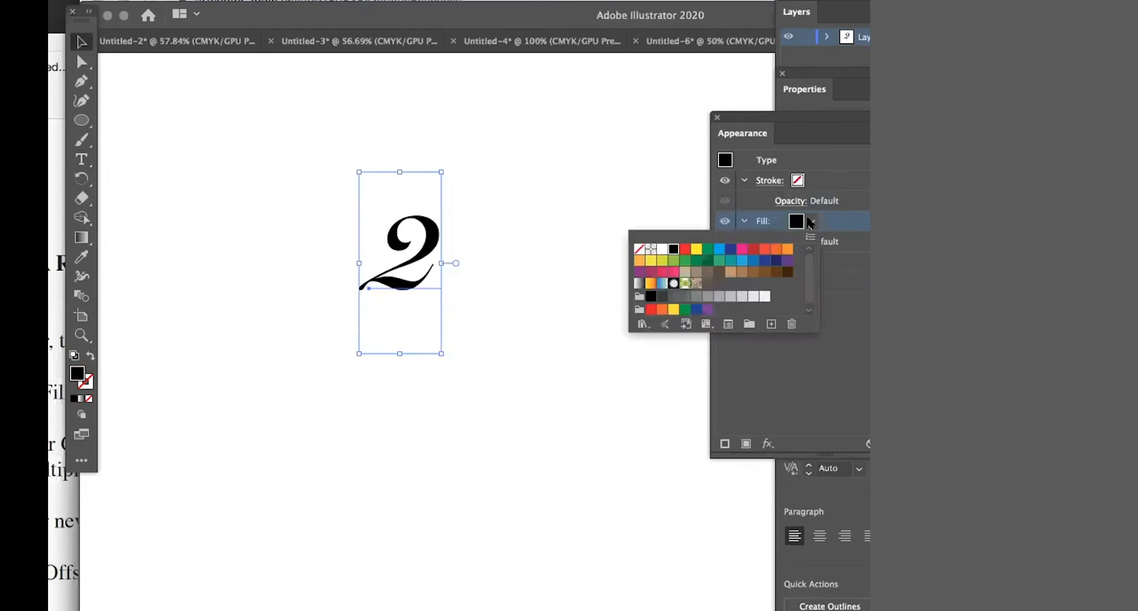
{"action": "left_click", "coordinate": [739, 251]}
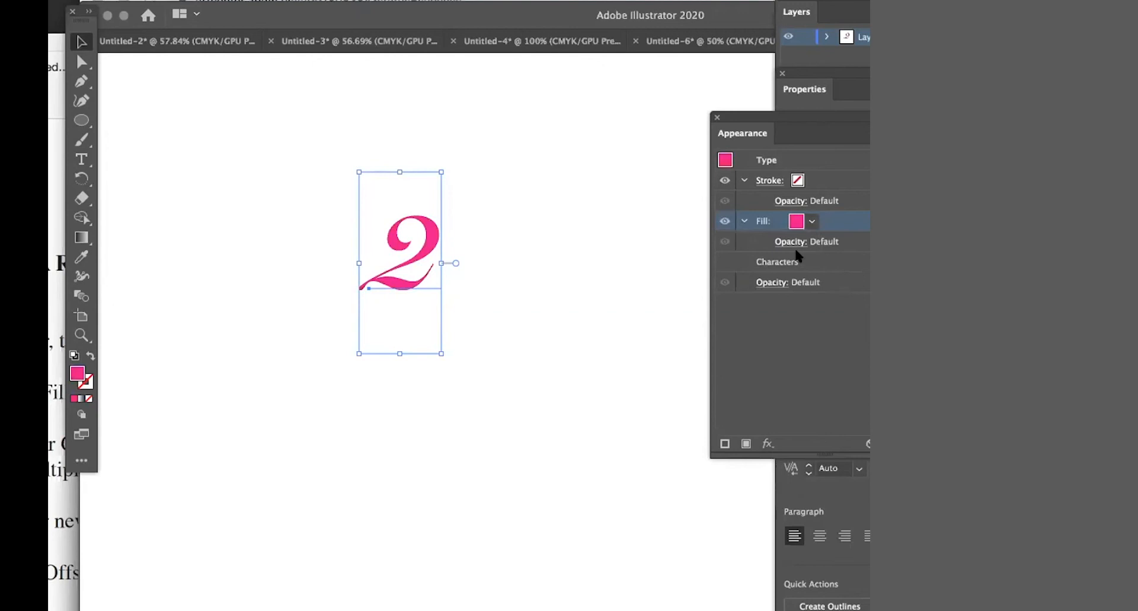
{"action": "left_click", "coordinate": [812, 222]}
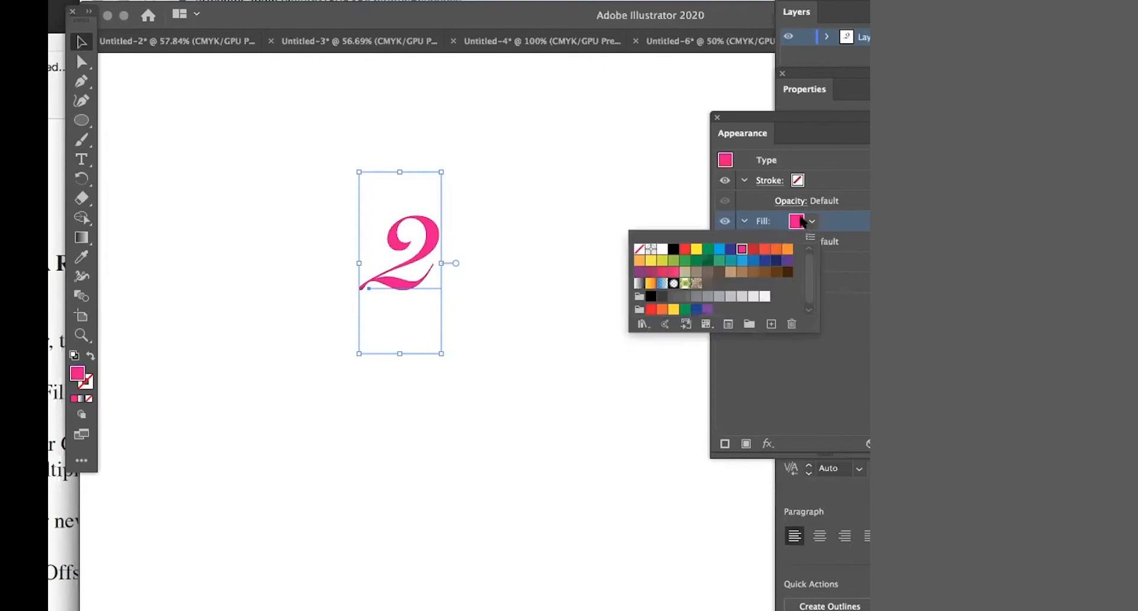
{"action": "left_click", "coordinate": [754, 249]}
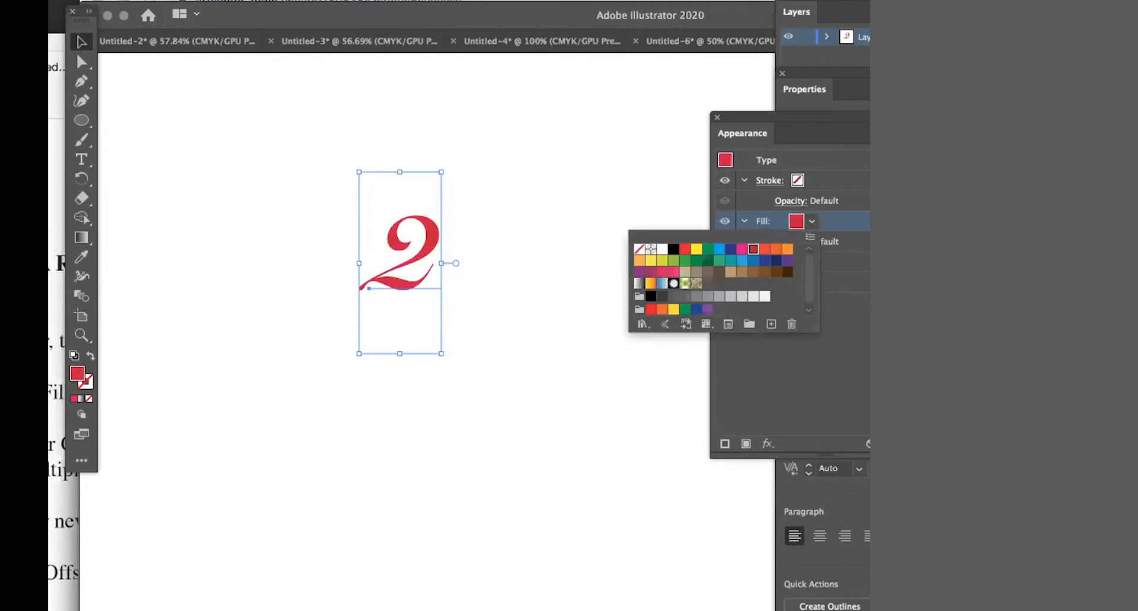
- Add a 1 pt black stroke to the 2 and enlarge it proportionally to about 2.4 times its size
{"action": "left_click", "coordinate": [722, 443]}
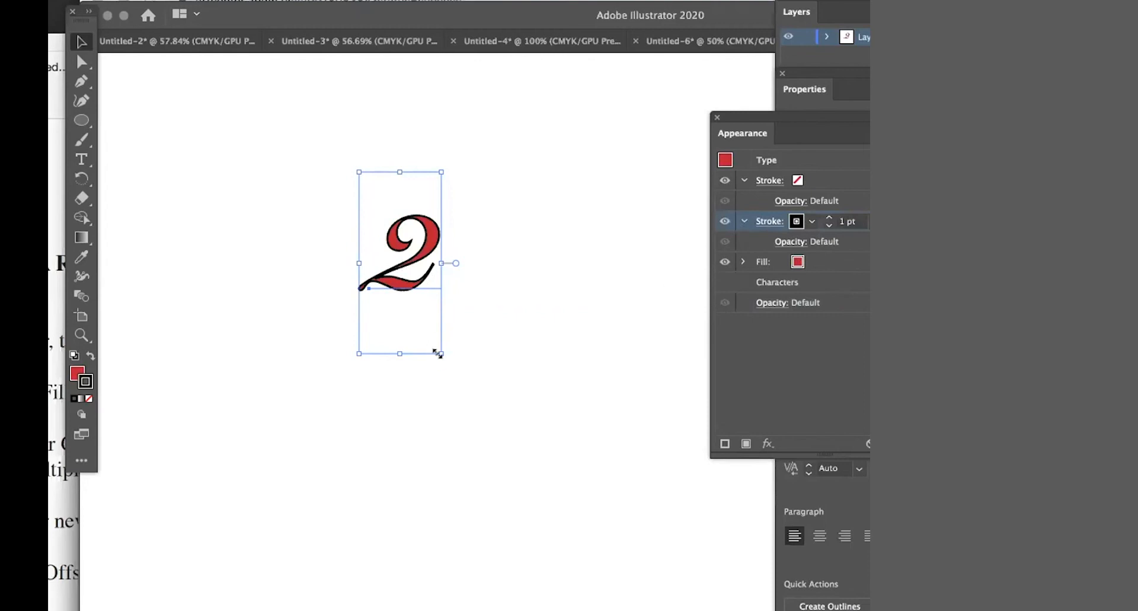
{"action": "left_click_drag", "start_coordinate": [440, 351], "coordinate": [572, 483]}
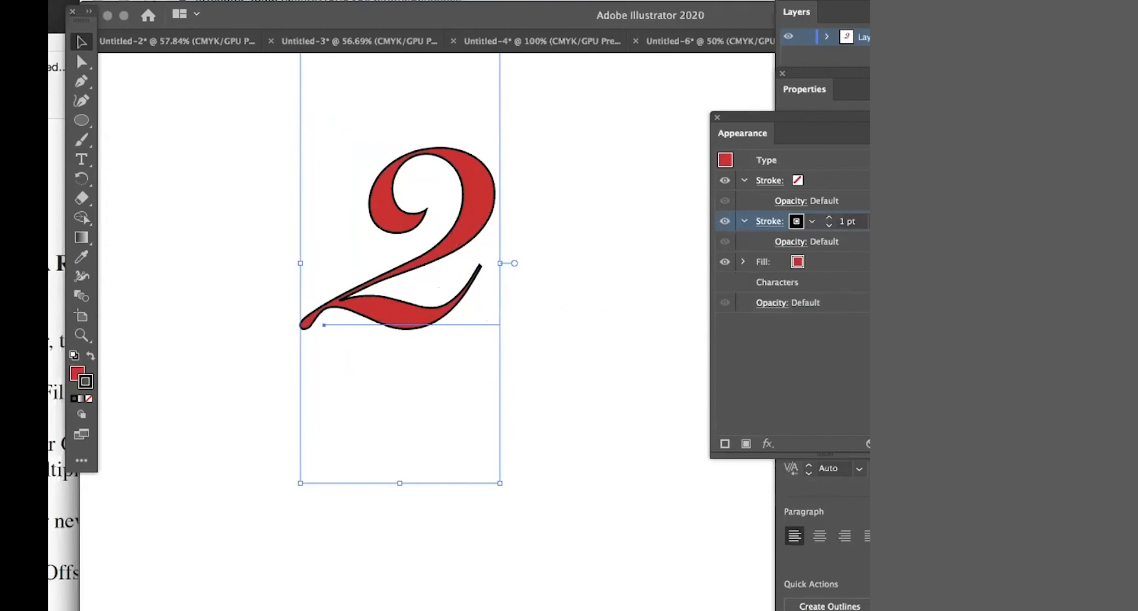
- Apply an Offset Path effect of 6 pt with Miter joins and miter limit 4 to the 2's black stroke
{"action": "left_click", "coordinate": [385, 2]}
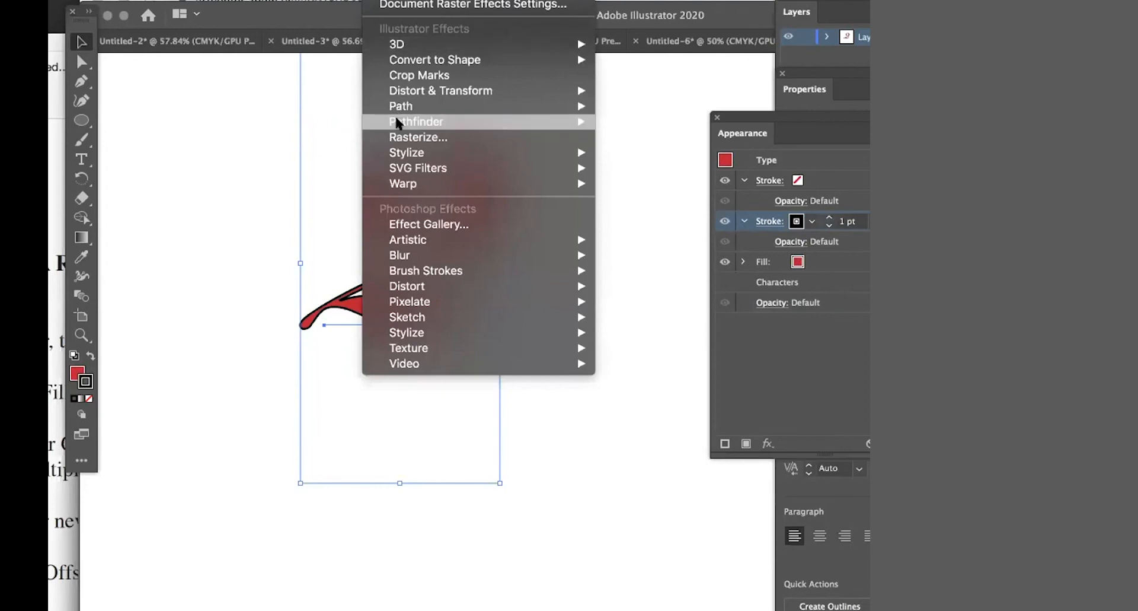
{"action": "mouse_move", "coordinate": [397, 103]}
{"action": "left_click", "coordinate": [617, 107]}
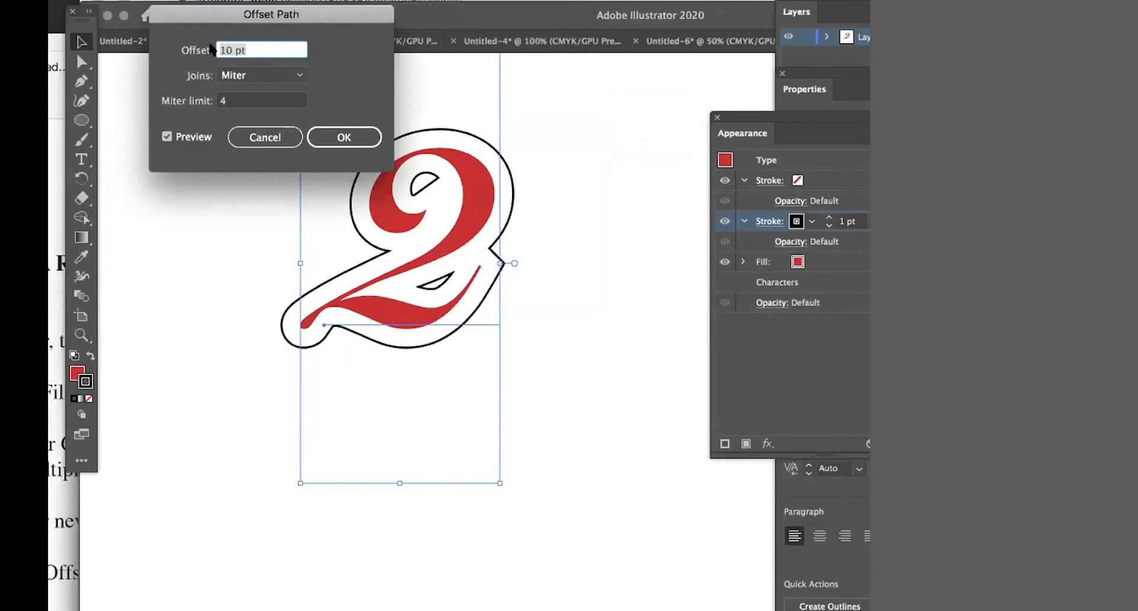
{"action": "type", "text": "8"}
{"action": "key", "text": "Tab"}
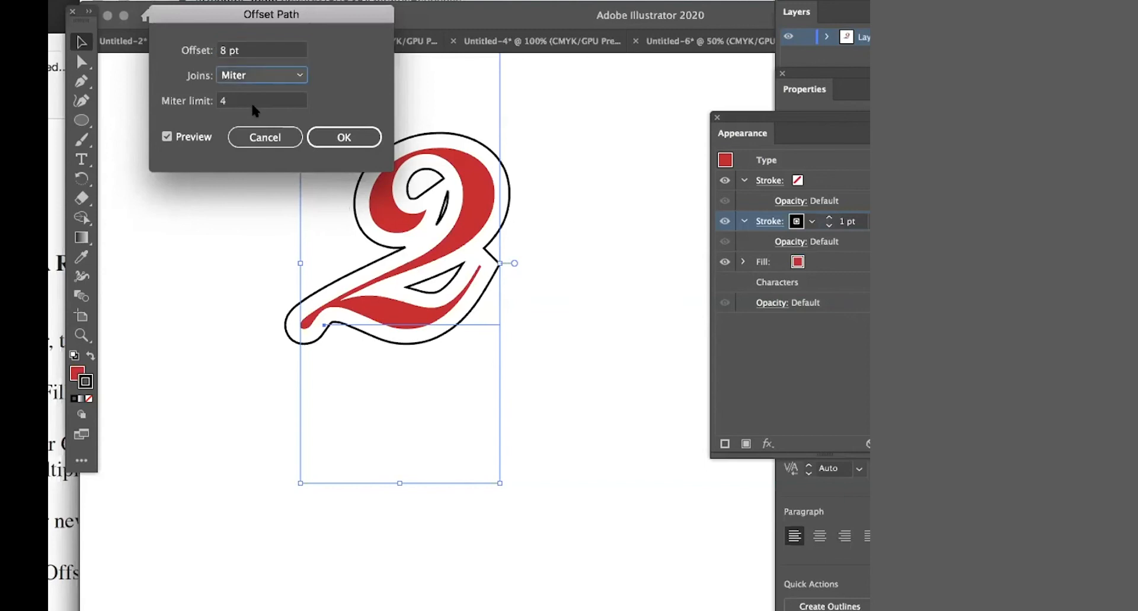
{"action": "left_click", "coordinate": [216, 49]}
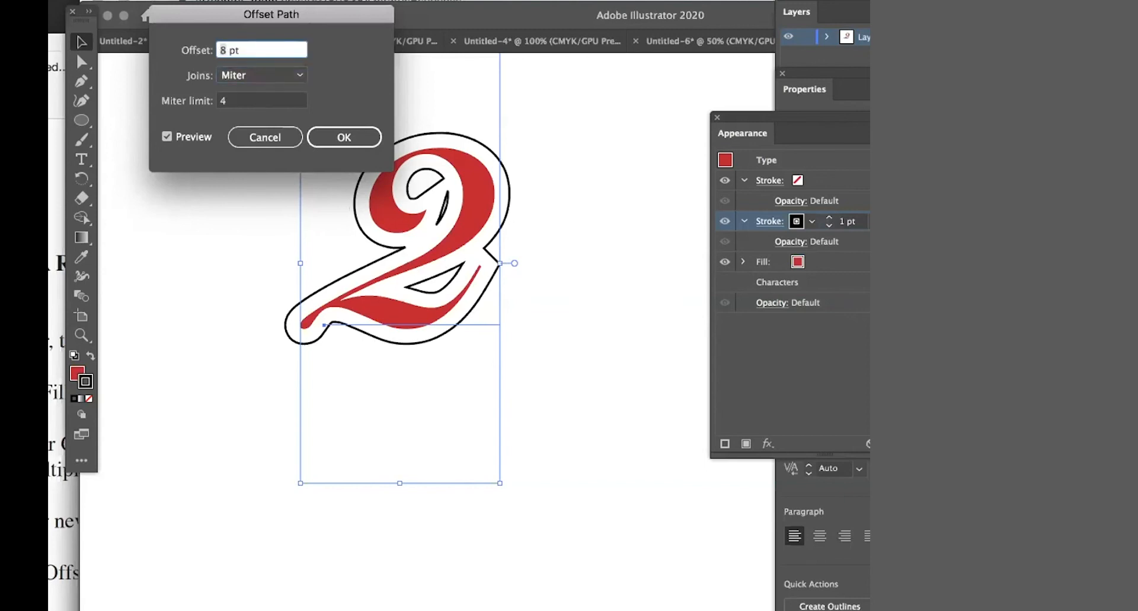
{"action": "type", "text": "6"}
{"action": "key", "text": "Tab"}
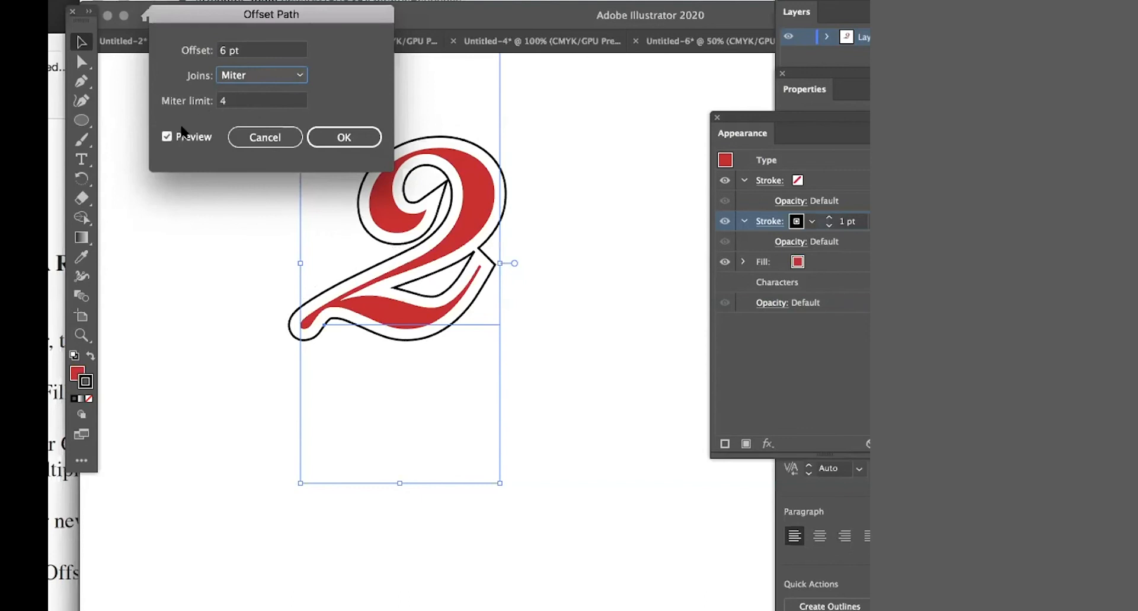
{"action": "left_click", "coordinate": [332, 135]}
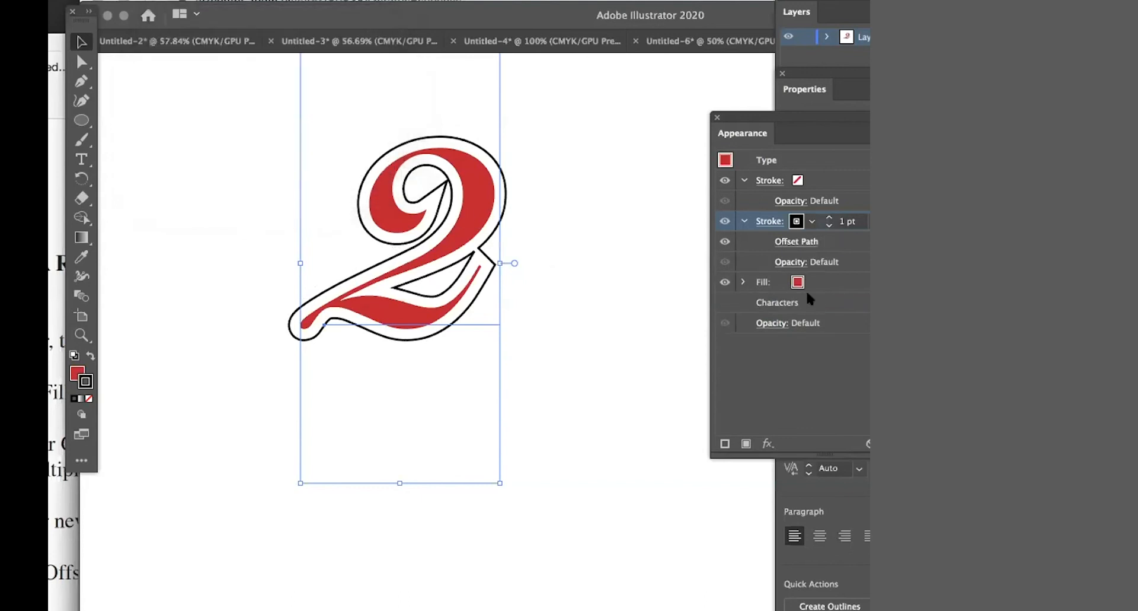
- Add a second fill to the 2's type appearance and color the lower fill with the light blue swatch
{"action": "left_click", "coordinate": [829, 279]}
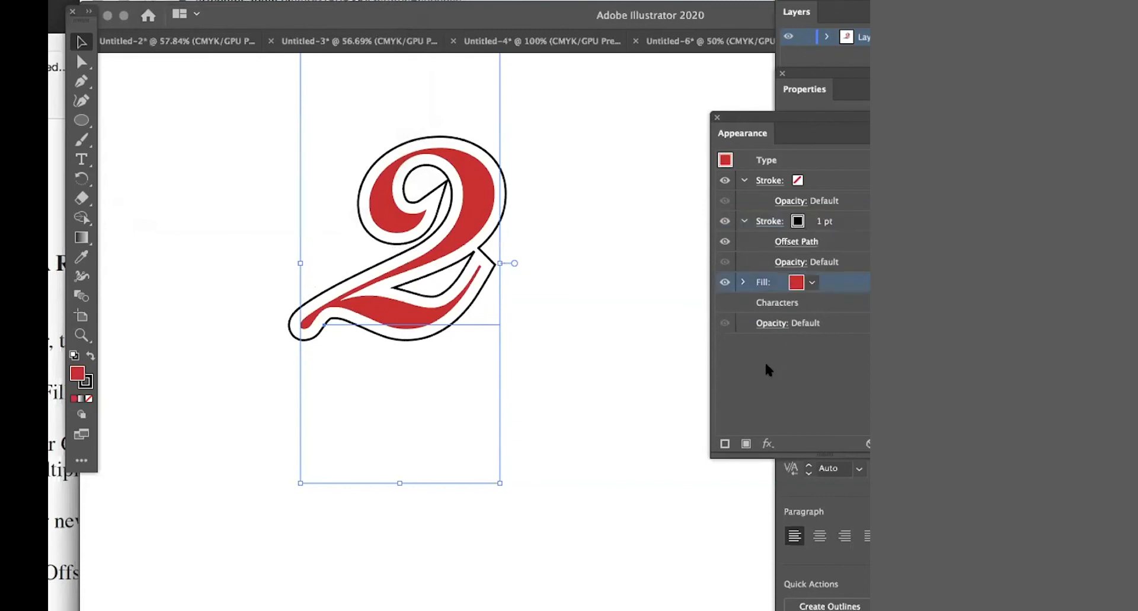
{"action": "left_click", "coordinate": [745, 442]}
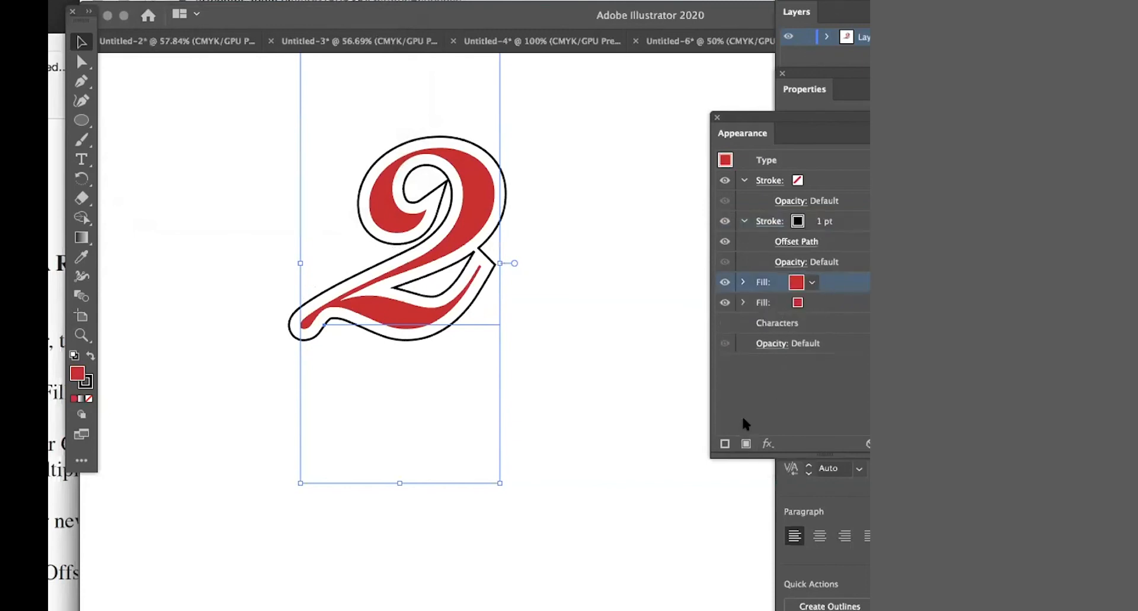
{"action": "left_click", "coordinate": [807, 301]}
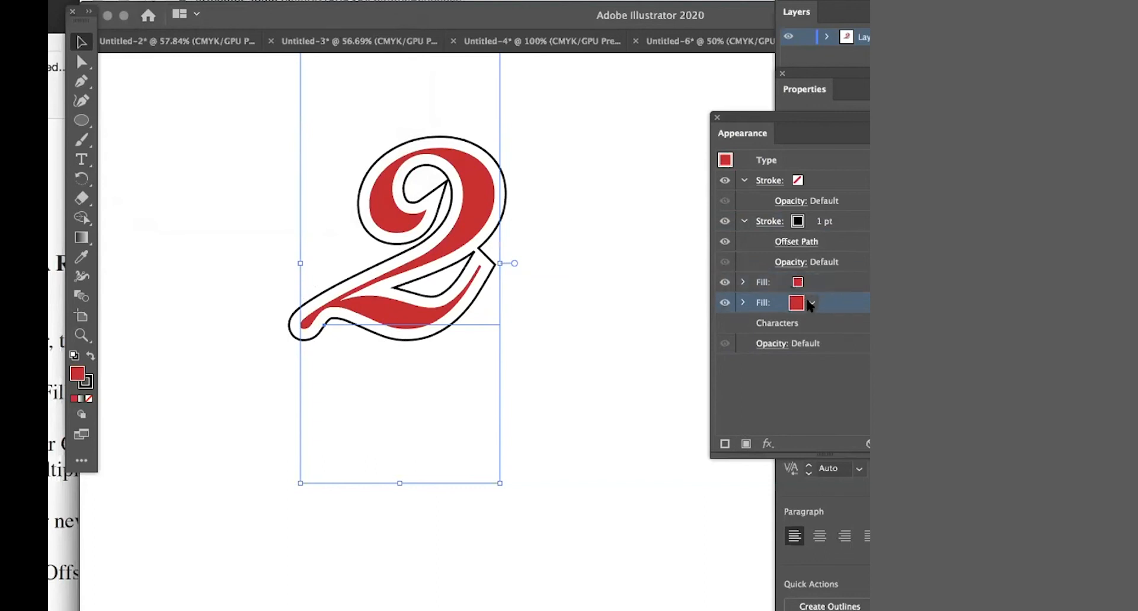
{"action": "left_click", "coordinate": [811, 303]}
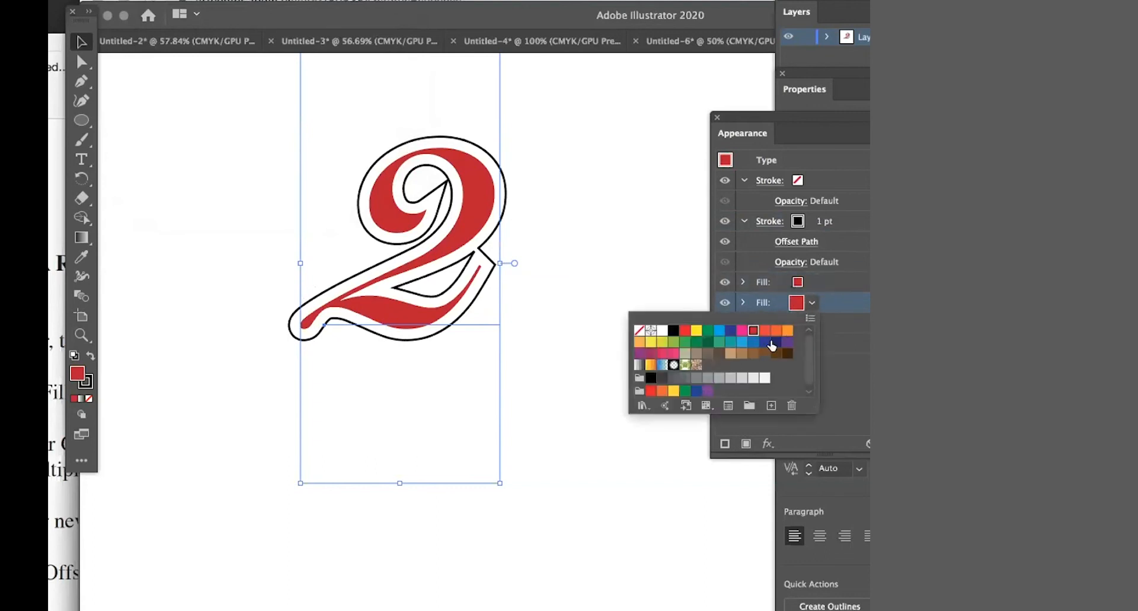
{"action": "left_click", "coordinate": [719, 331]}
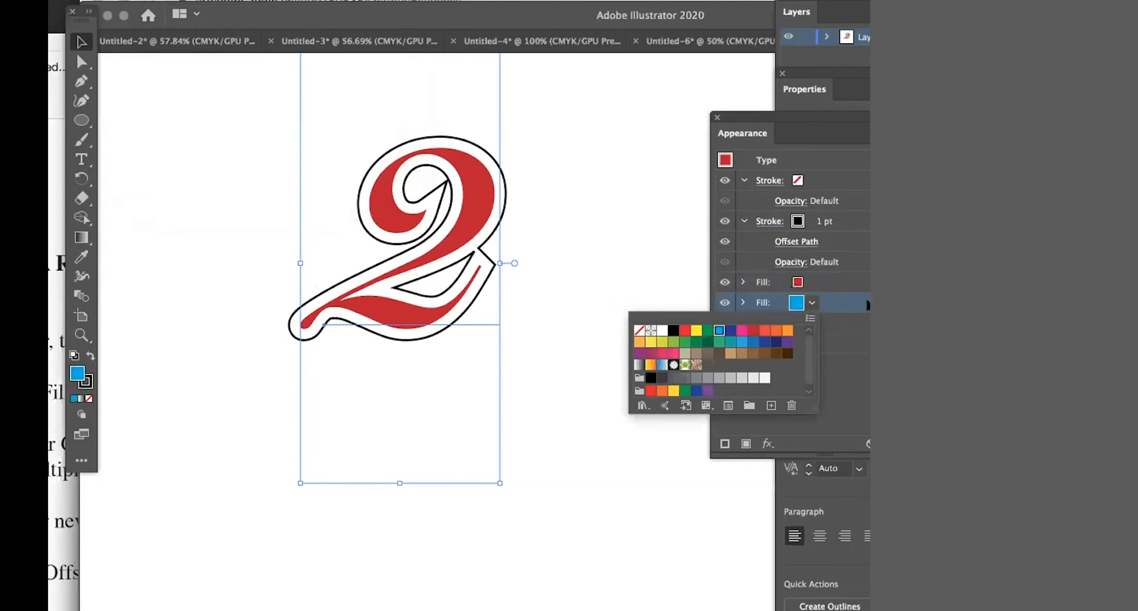
{"action": "left_click", "coordinate": [864, 295]}
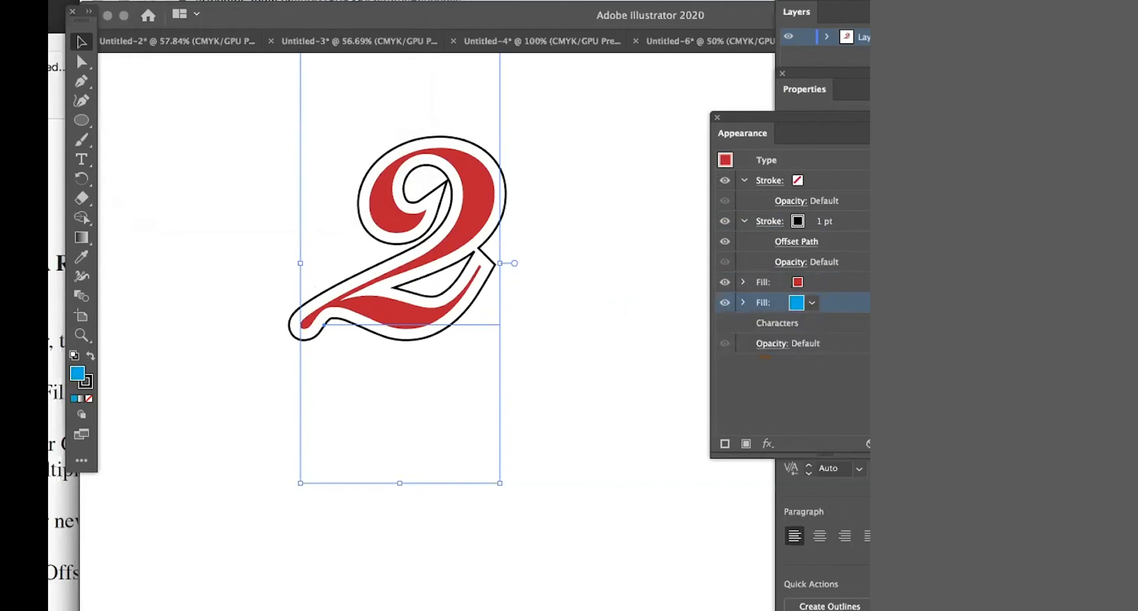
- Apply an Offset Path effect of 8 pt with Miter joins and miter limit 4 to the 2's light blue fill
{"action": "left_click", "coordinate": [385, 1]}
{"action": "mouse_move", "coordinate": [437, 105]}
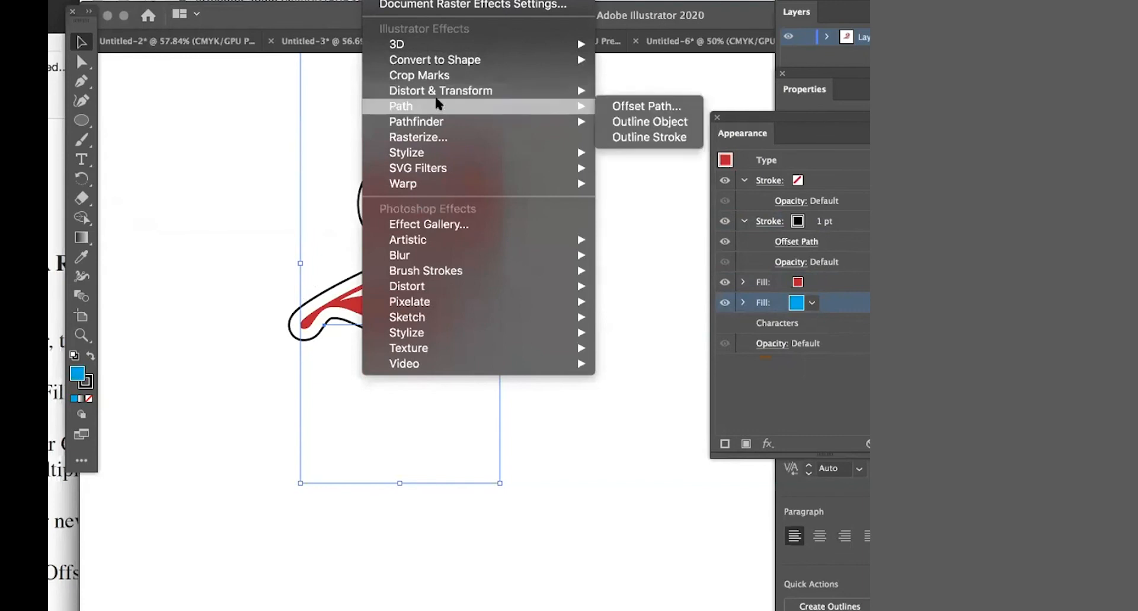
{"action": "left_click", "coordinate": [611, 111]}
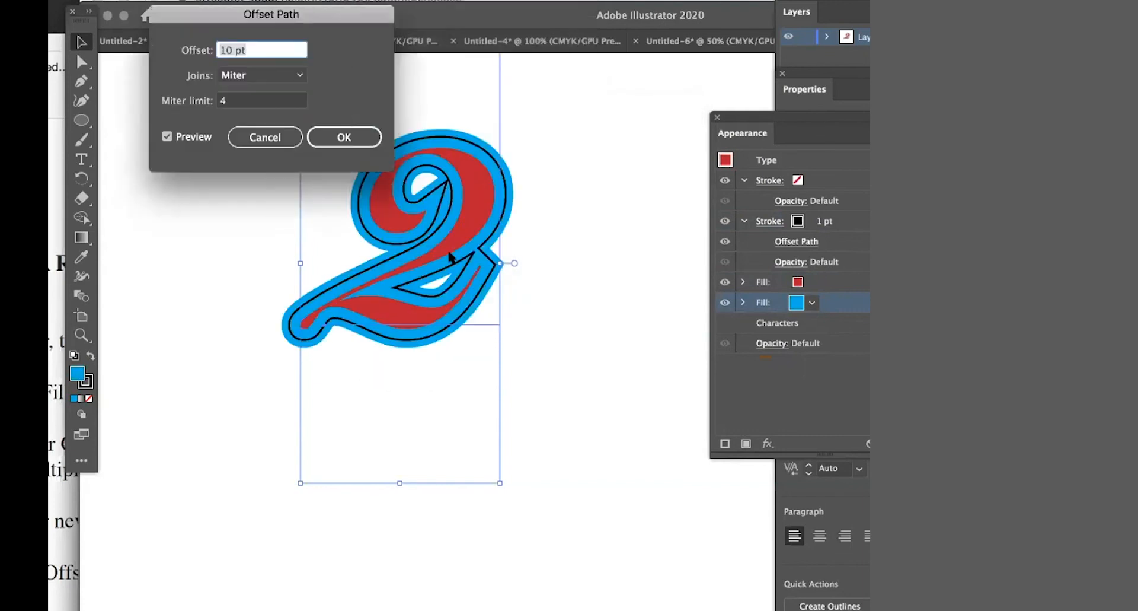
{"action": "left_click_drag", "start_coordinate": [232, 48], "coordinate": [200, 45]}
{"action": "type", "text": "8"}
{"action": "key", "text": "Tab"}
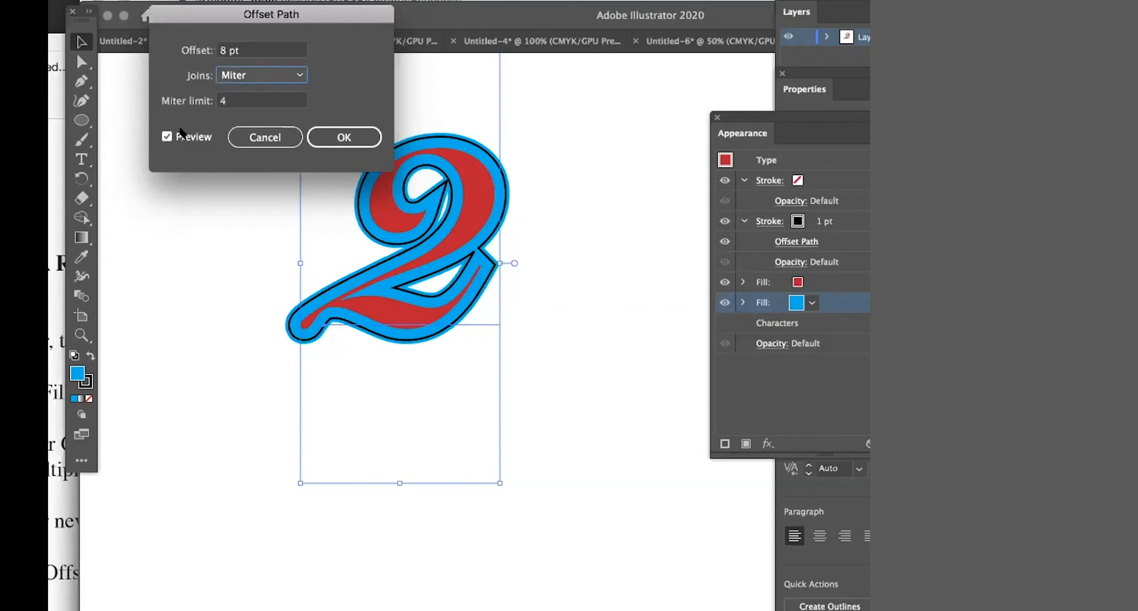
{"action": "left_click", "coordinate": [342, 130]}
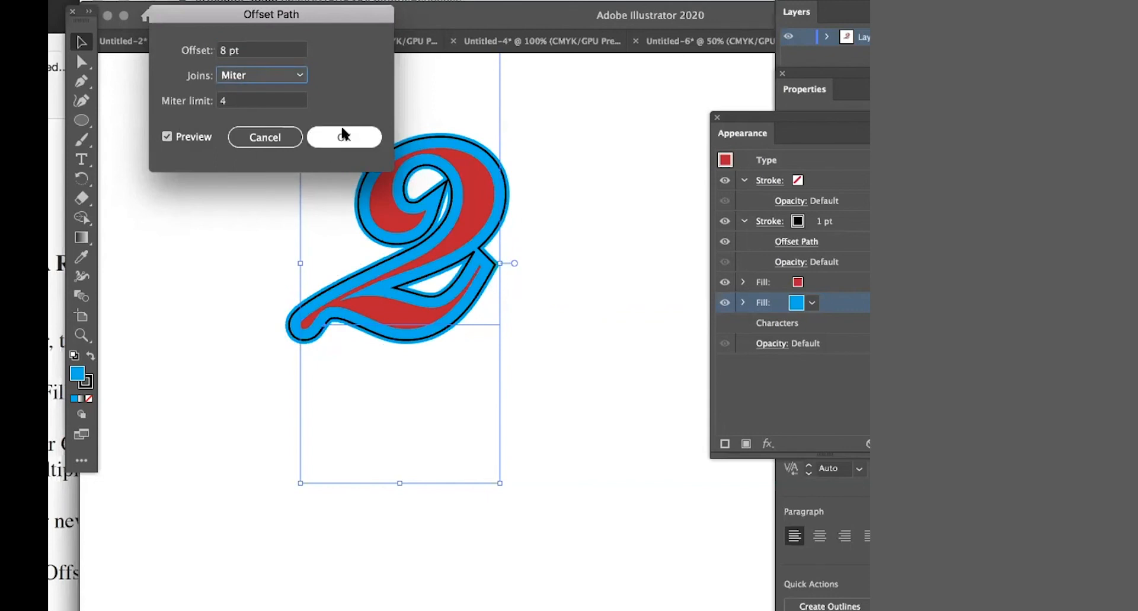
{"action": "left_click", "coordinate": [338, 134]}
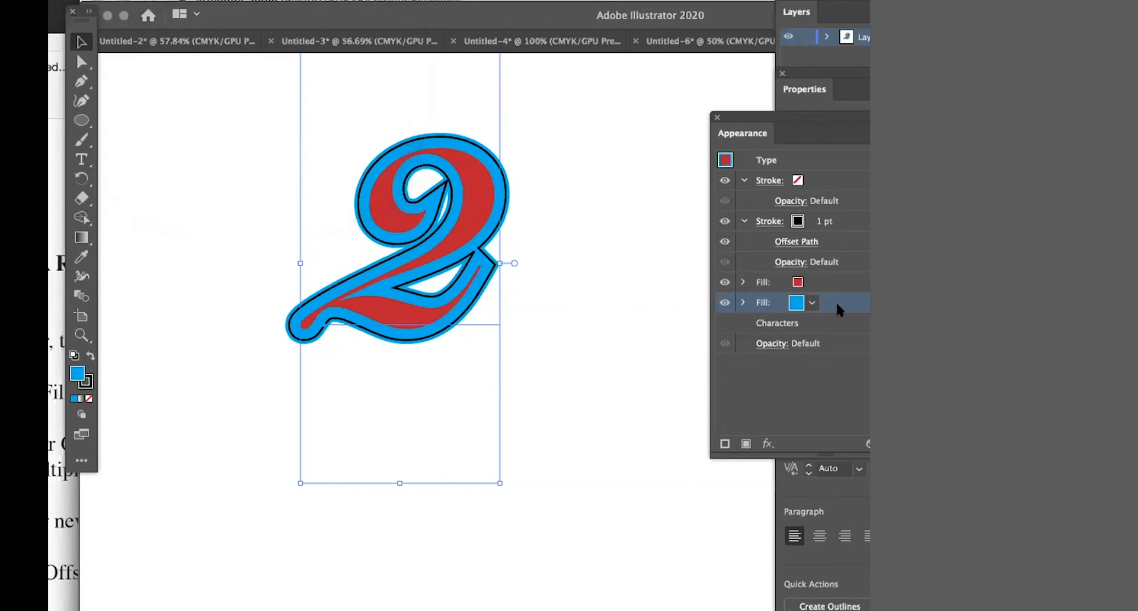
{"action": "mouse_move", "coordinate": [833, 298]}
{"action": "left_mouse_down"}
{"action": "mouse_move", "coordinate": [829, 266]}
{"action": "mouse_move", "coordinate": [825, 302]}
{"action": "left_mouse_up"}
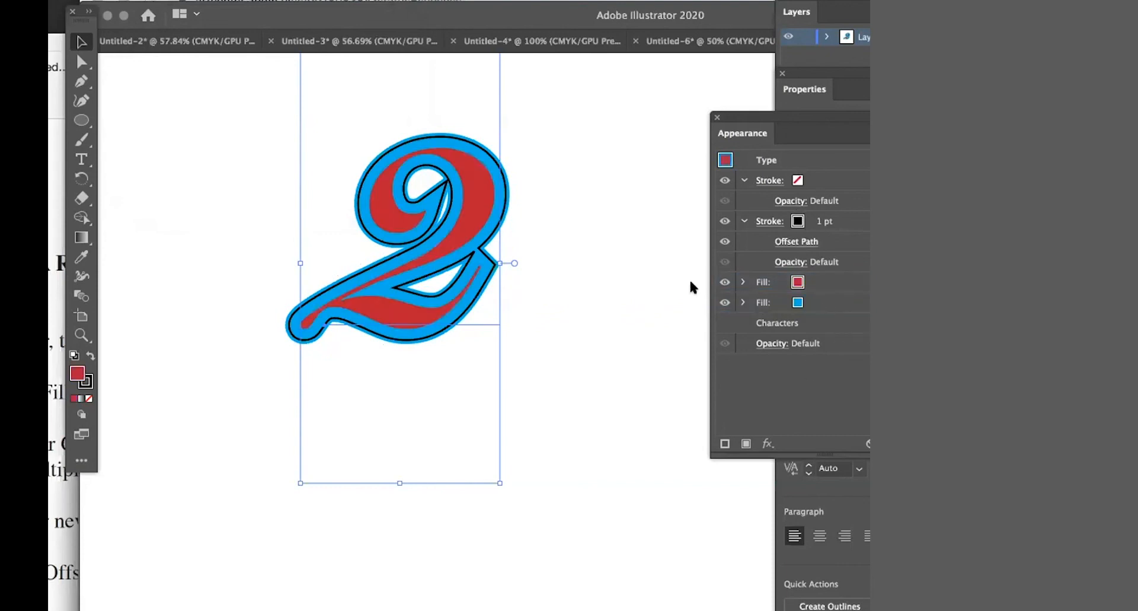
- Add another 1 pt stroke above the 2's black stroke and color it with the light orange swatch
{"action": "left_click", "coordinate": [866, 224]}
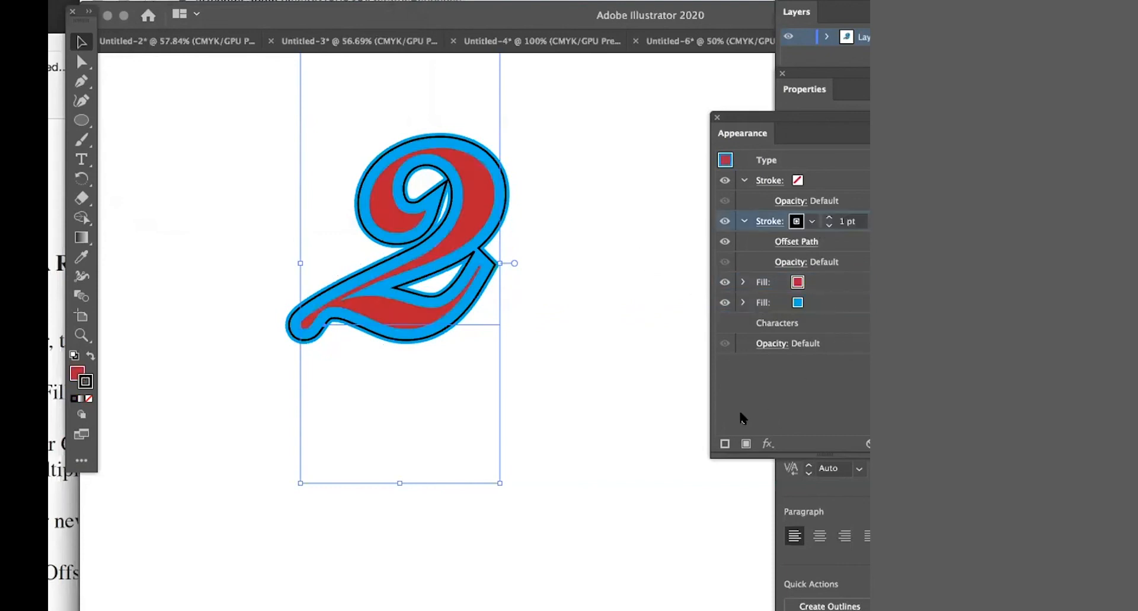
{"action": "left_click", "coordinate": [719, 442]}
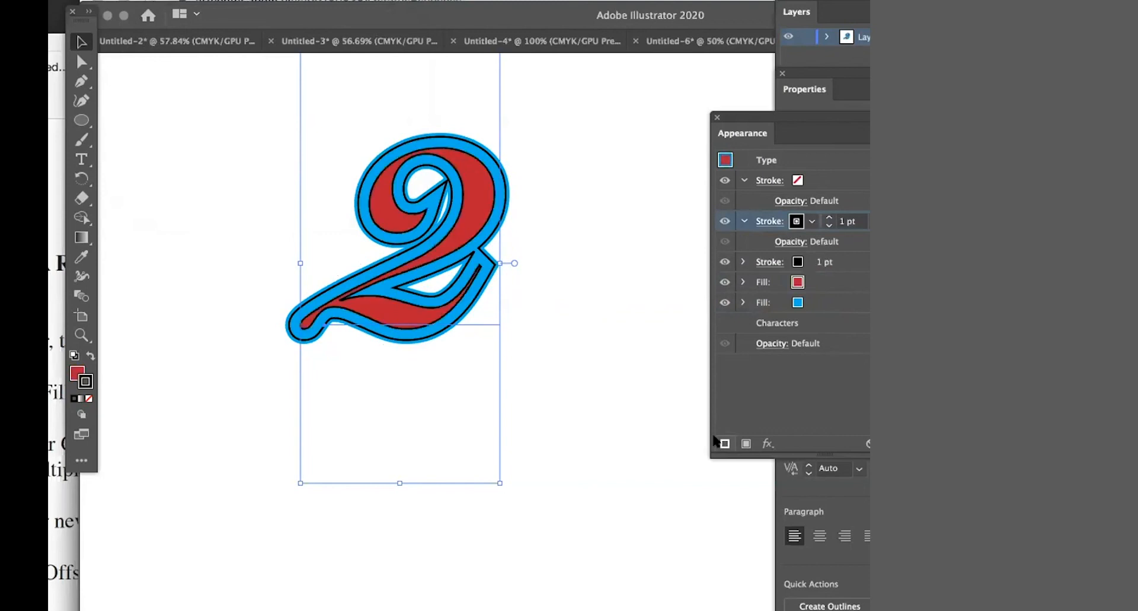
{"action": "left_click", "coordinate": [812, 222]}
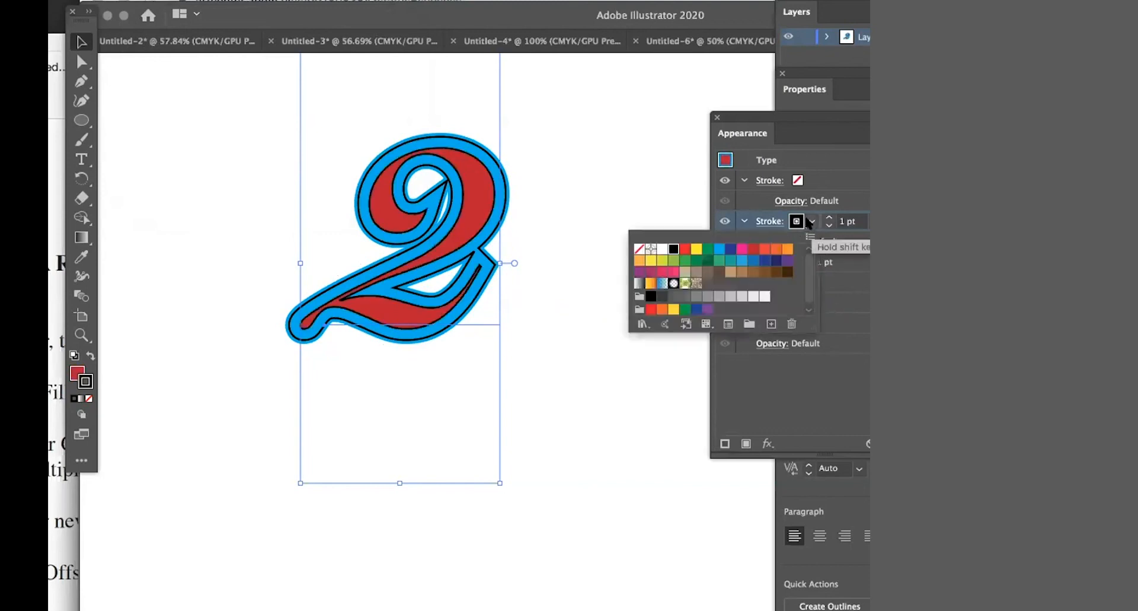
{"action": "left_click", "coordinate": [639, 261]}
{"action": "key", "text": "Escape"}
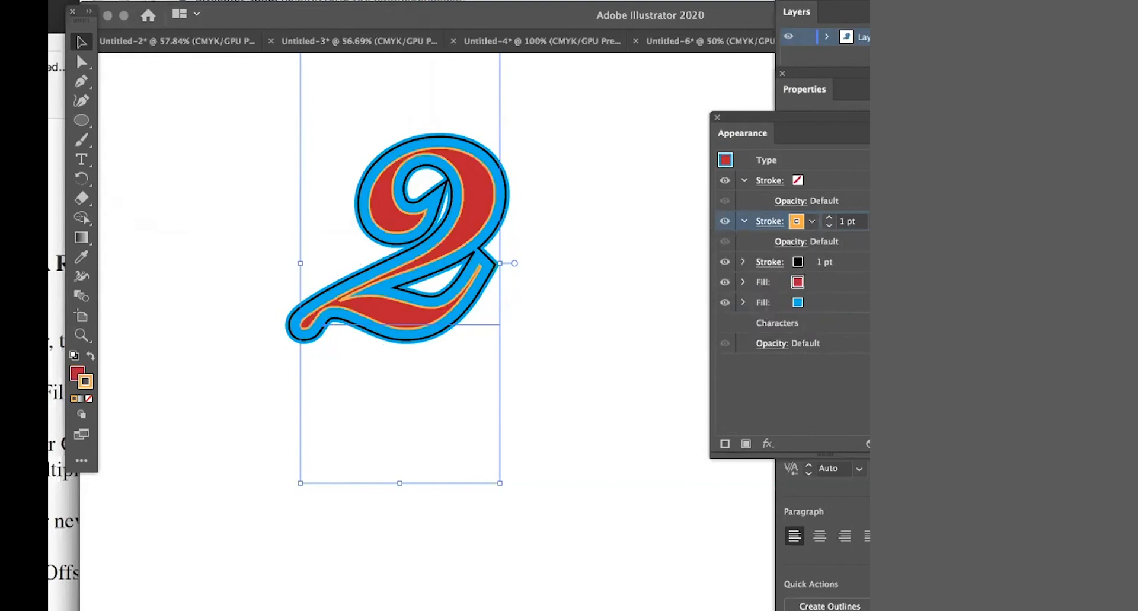
- Apply an Offset Path effect of 10 pt with Miter joins and miter limit 4 to the light orange stroke
{"action": "left_click", "coordinate": [379, 1]}
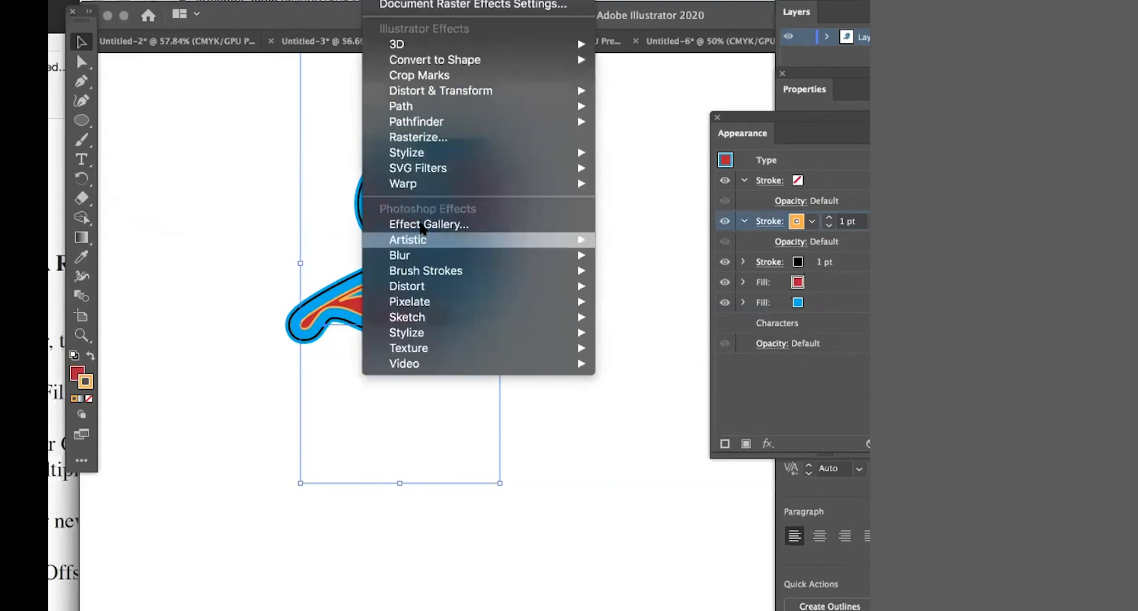
{"action": "mouse_move", "coordinate": [412, 240]}
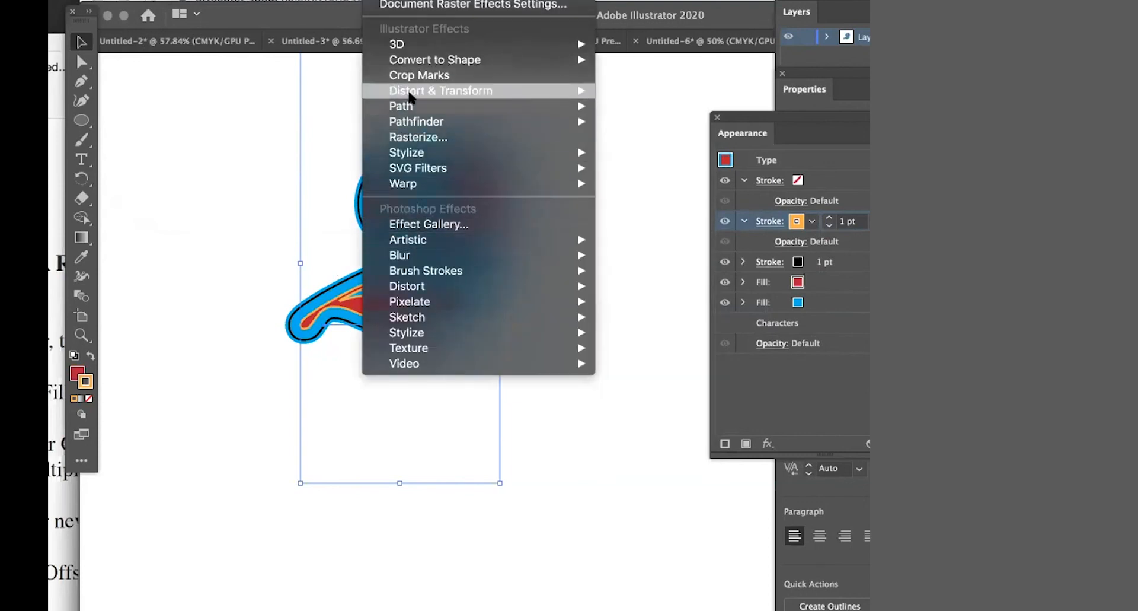
{"action": "mouse_move", "coordinate": [413, 106]}
{"action": "left_click", "coordinate": [624, 107]}
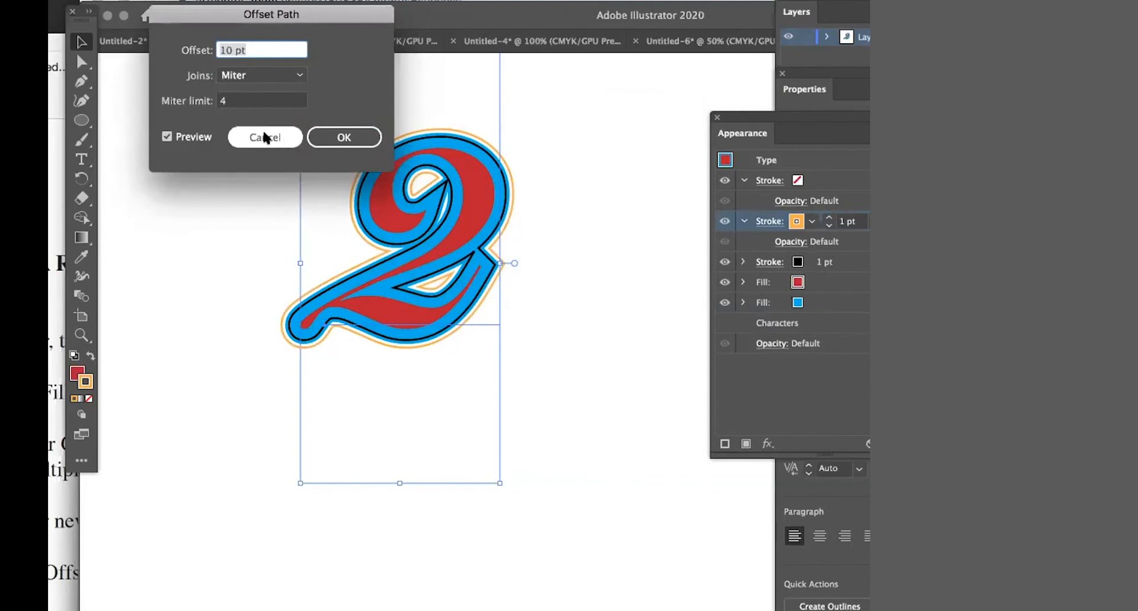
{"action": "left_click", "coordinate": [331, 136]}
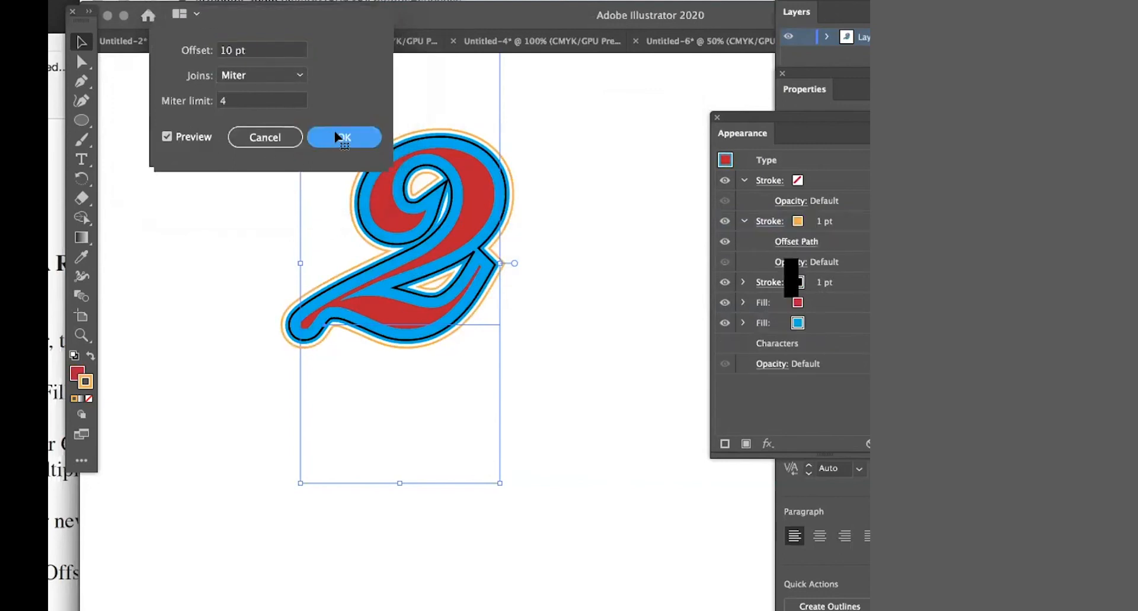
- Increase the light orange stroke's weight to 5 pt, then select the light blue fill
{"action": "left_click", "coordinate": [807, 222]}
{"action": "left_click", "coordinate": [829, 217]}
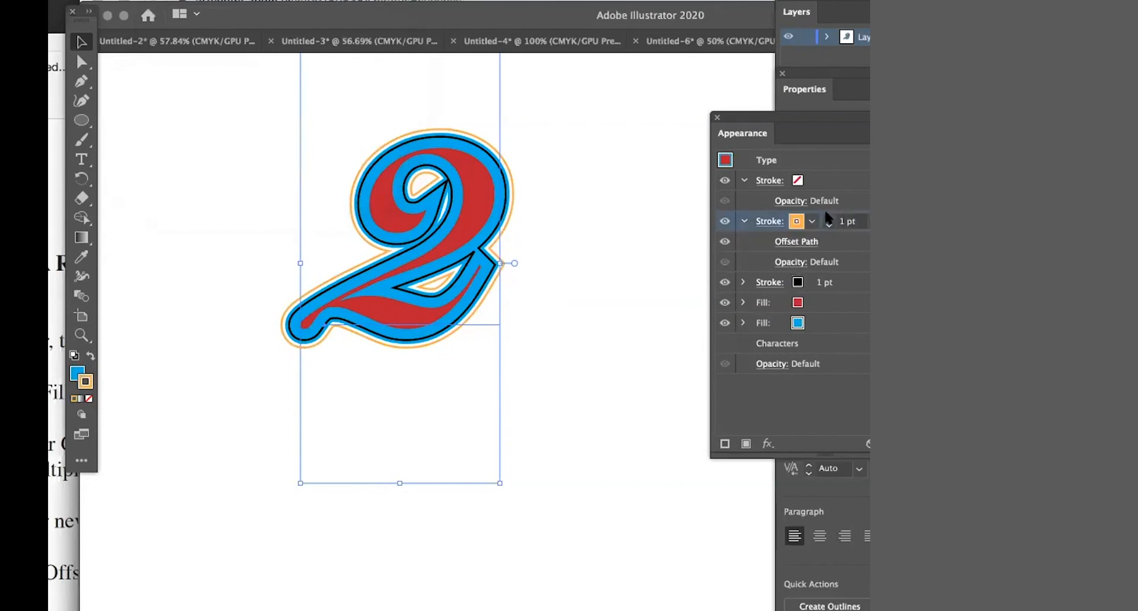
{"action": "left_click", "coordinate": [829, 217]}
{"action": "left_click", "coordinate": [828, 216]}
{"action": "left_click", "coordinate": [828, 216]}
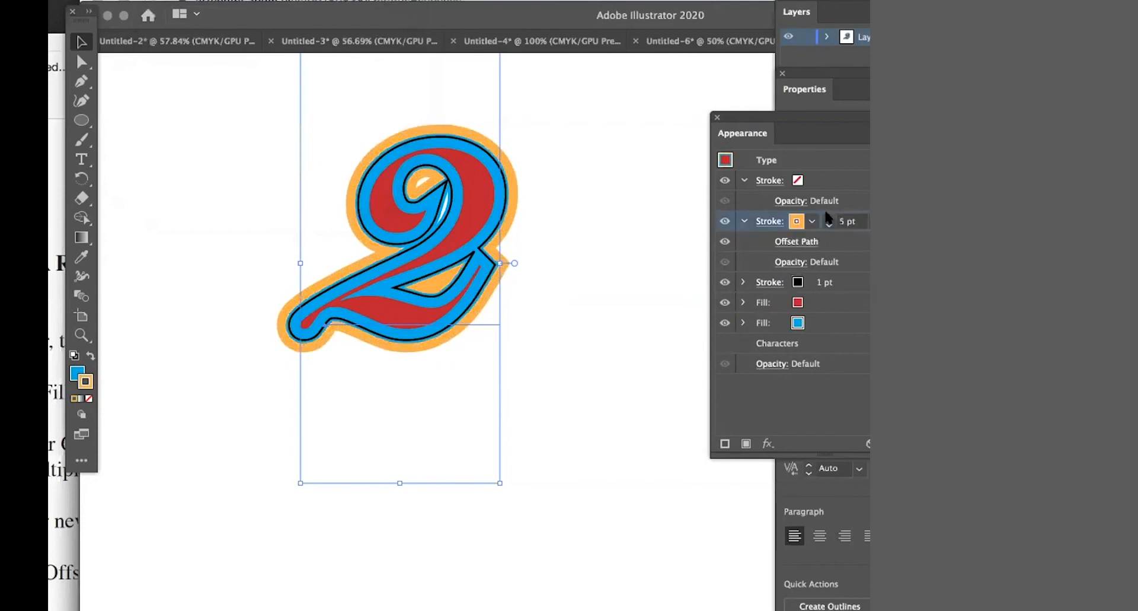
{"action": "left_click", "coordinate": [848, 348]}
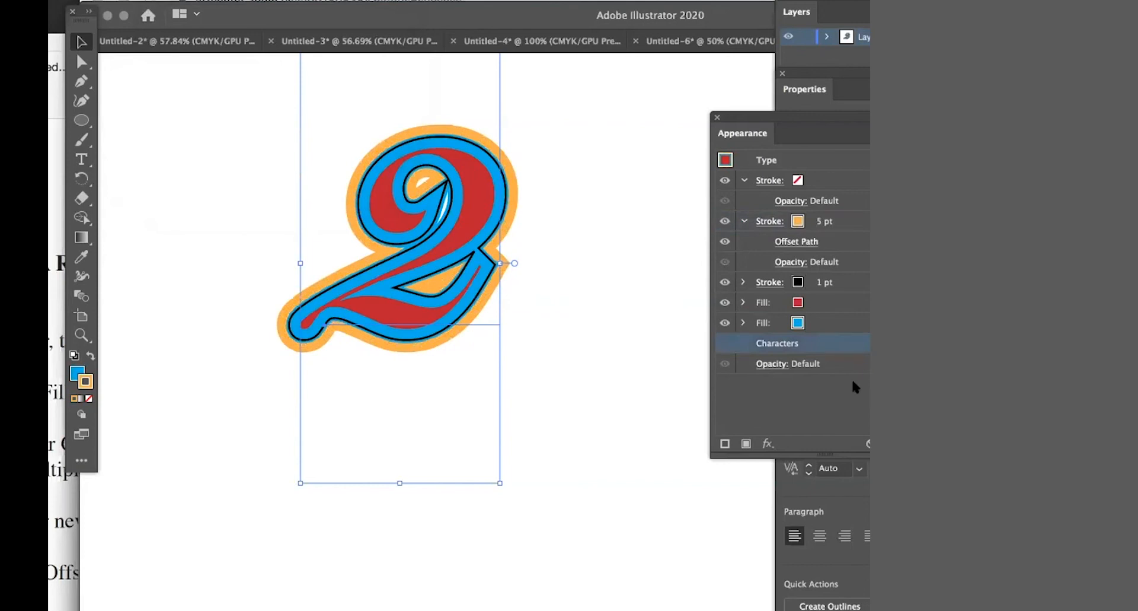
{"action": "left_click", "coordinate": [851, 379]}
{"action": "left_click", "coordinate": [842, 324]}
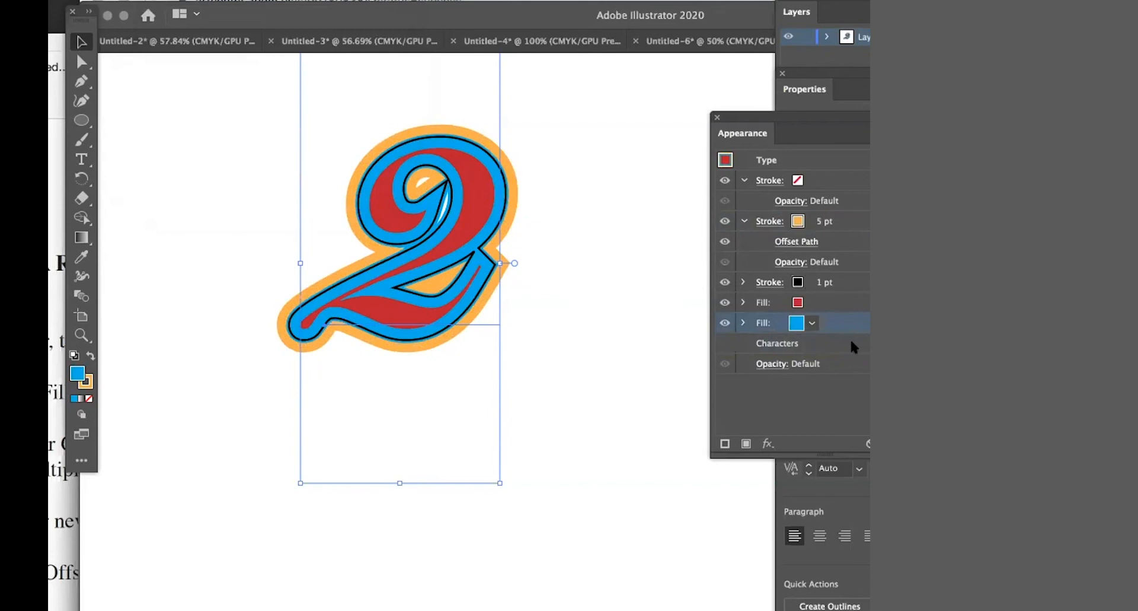
- Replace the live 2 with a capital T and reposition the styled letter on the artboard
{"action": "left_click", "coordinate": [81, 159]}
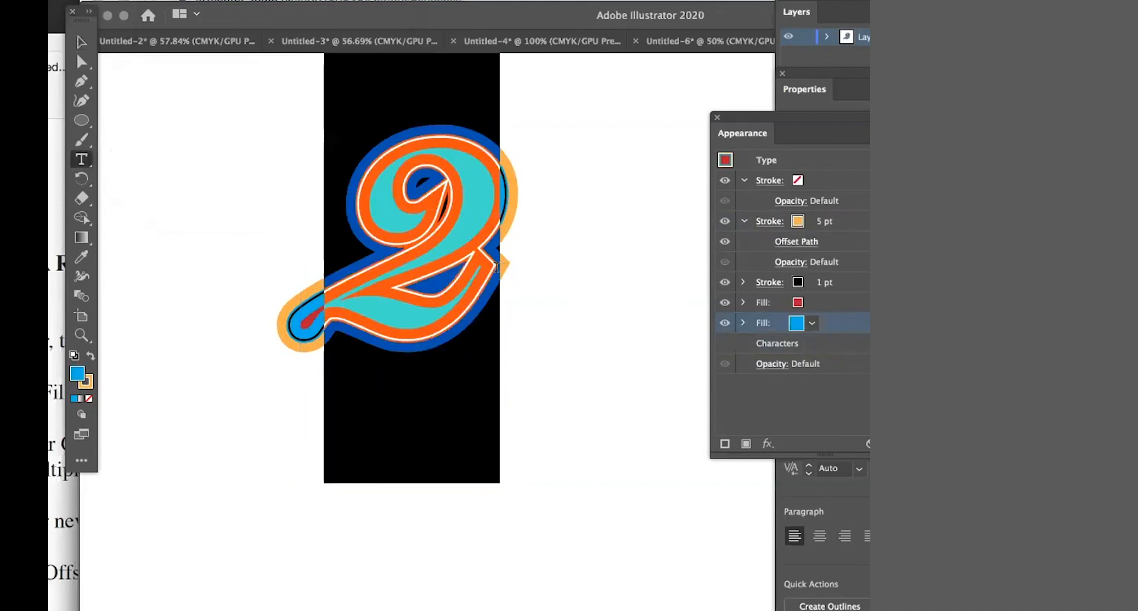
{"action": "double_click", "coordinate": [494, 263]}
{"action": "type", "text": "T"}
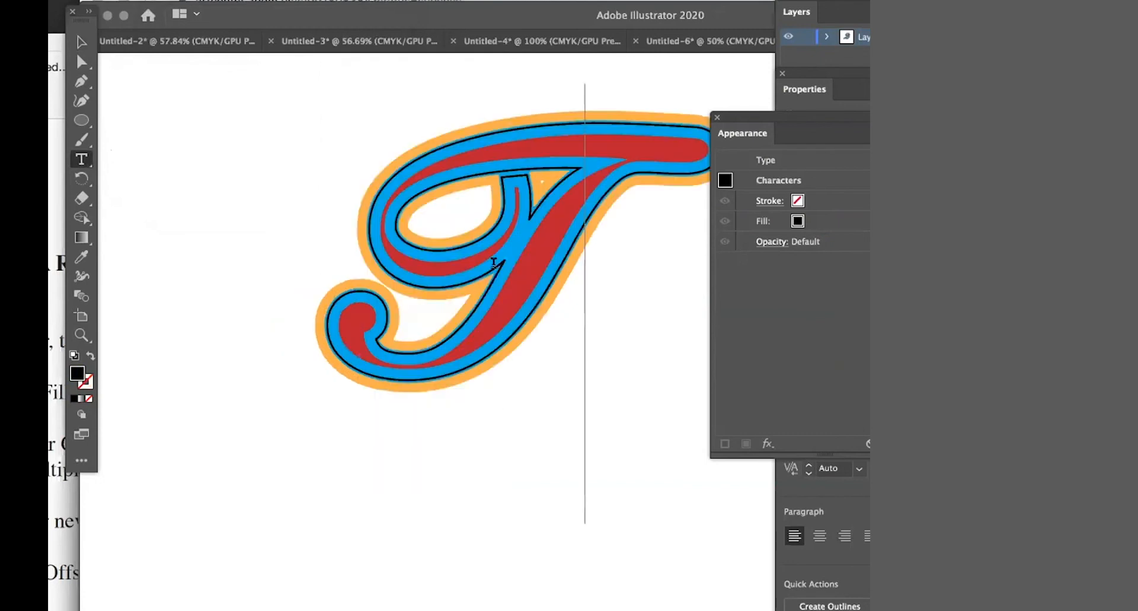
{"action": "left_click", "coordinate": [80, 42]}
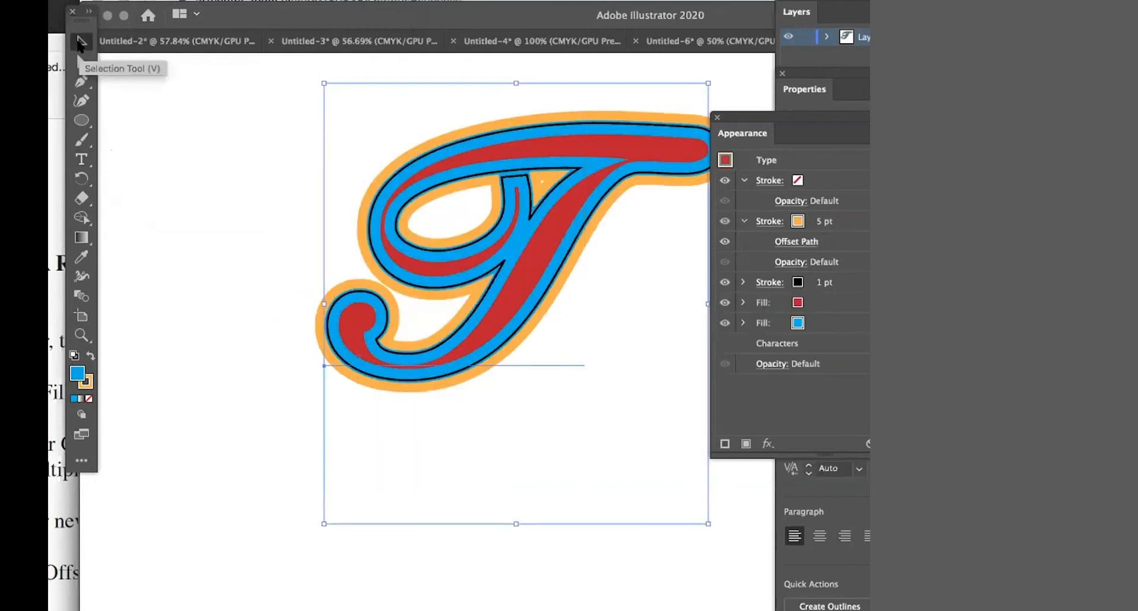
{"action": "key", "text": "super+minus"}
{"action": "key", "text": "super+minus"}
{"action": "left_click_drag", "start_coordinate": [555, 380], "coordinate": [330, 328]}
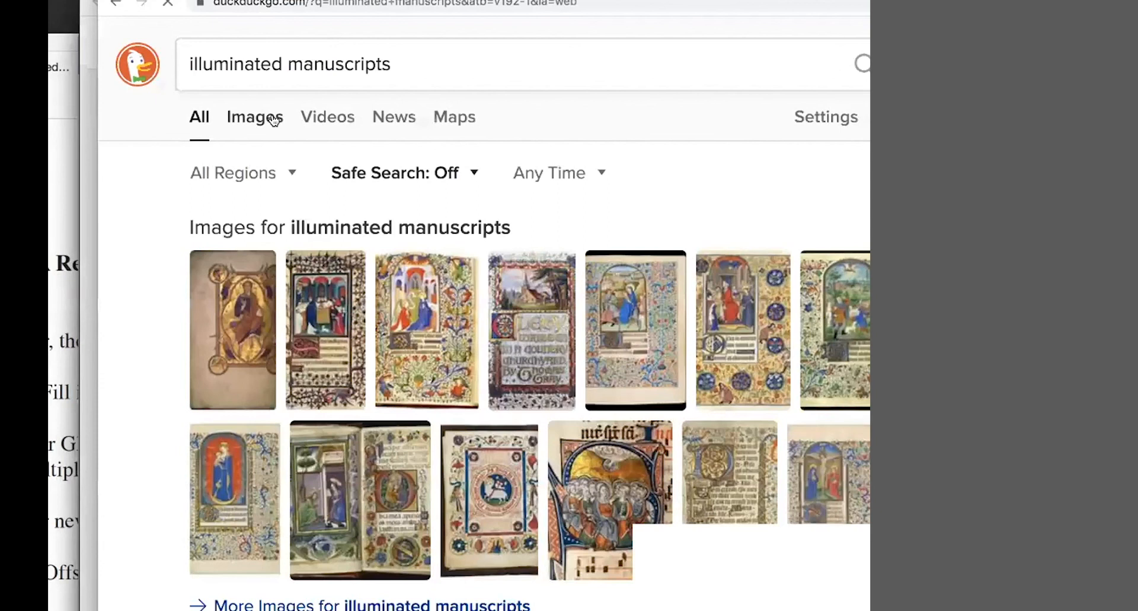
- Browse the image results for "illuminated manuscripts" in the browser, examining the decorated initials and ornamental borders up close and at smaller size
{"action": "left_click", "coordinate": [273, 120]}
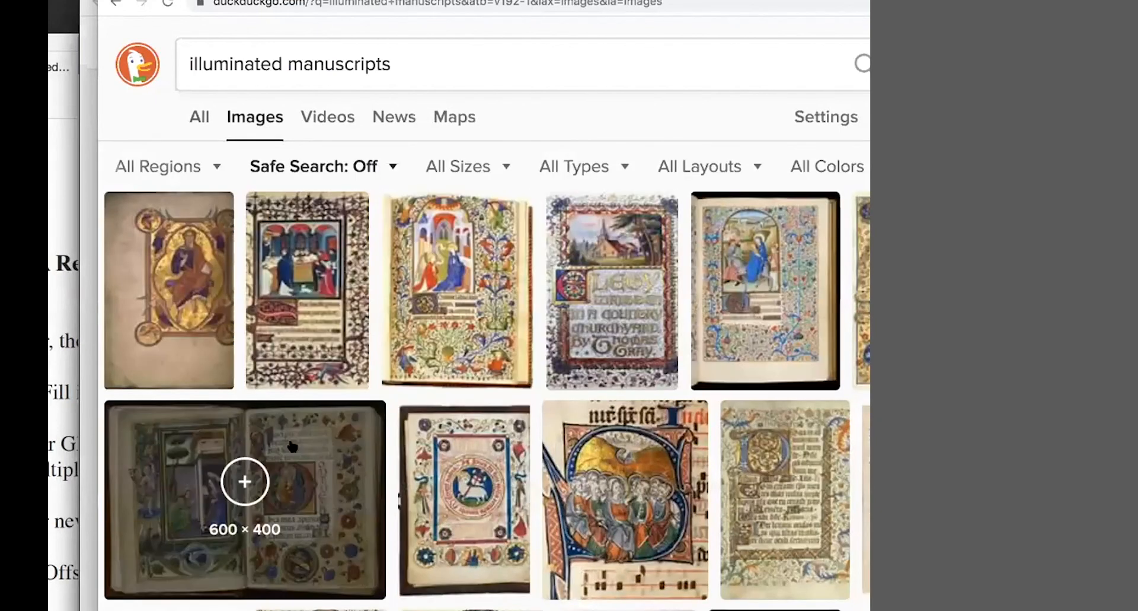
{"action": "scroll", "coordinate": [401, 389], "scroll_direction": "down", "scroll_amount": 5}
{"action": "scroll", "coordinate": [401, 390], "scroll_direction": "down", "scroll_amount": 5}
{"action": "key", "text": "super+equal"}
{"action": "key", "text": "super+equal"}
{"action": "key", "text": "super+equal"}
{"action": "key", "text": "super+equal"}
{"action": "key", "text": "super+equal"}
{"action": "key", "text": "super+equal"}
{"action": "key", "text": "super+equal"}
{"action": "key", "text": "super+equal"}
{"action": "key", "text": "super+equal"}
{"action": "key", "text": "super+equal"}
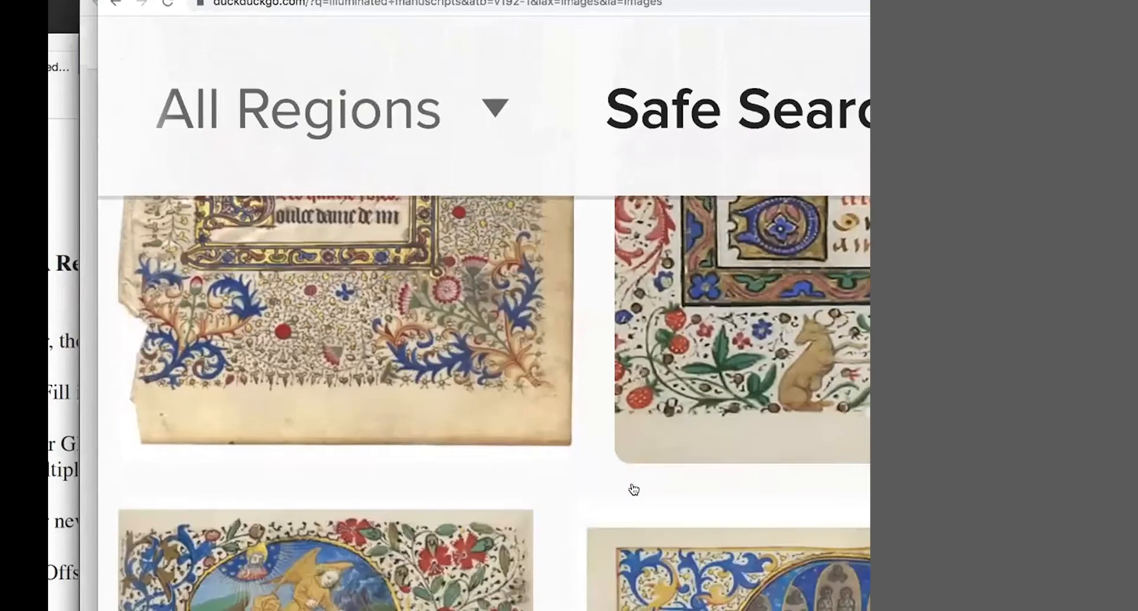
{"action": "scroll", "coordinate": [634, 489], "scroll_direction": "down", "scroll_amount": 10}
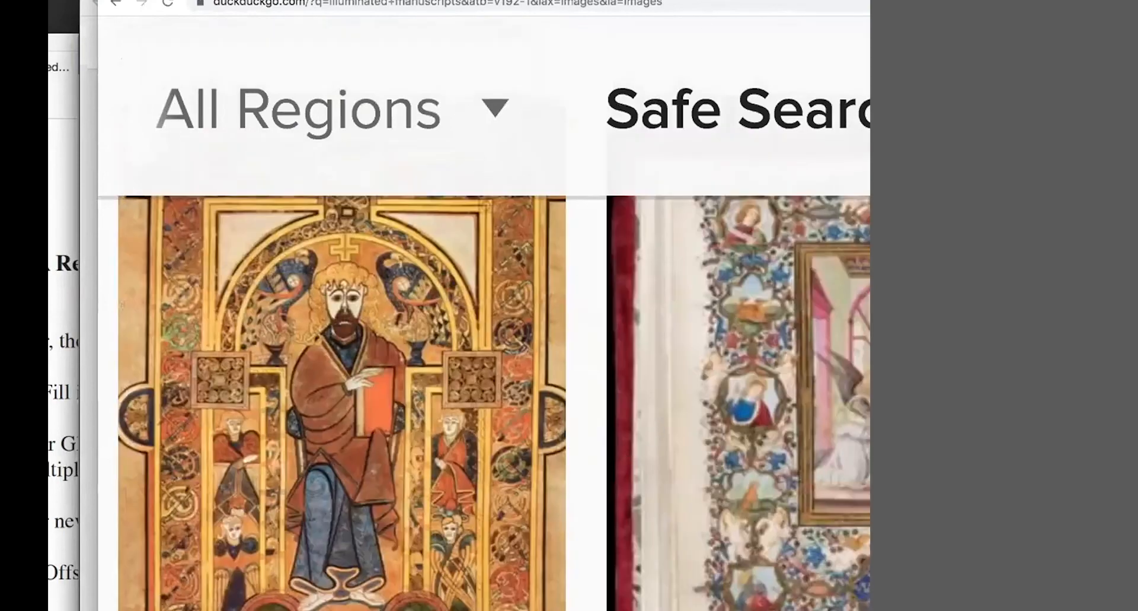
{"action": "scroll", "coordinate": [692, 339], "scroll_direction": "down", "scroll_amount": 5}
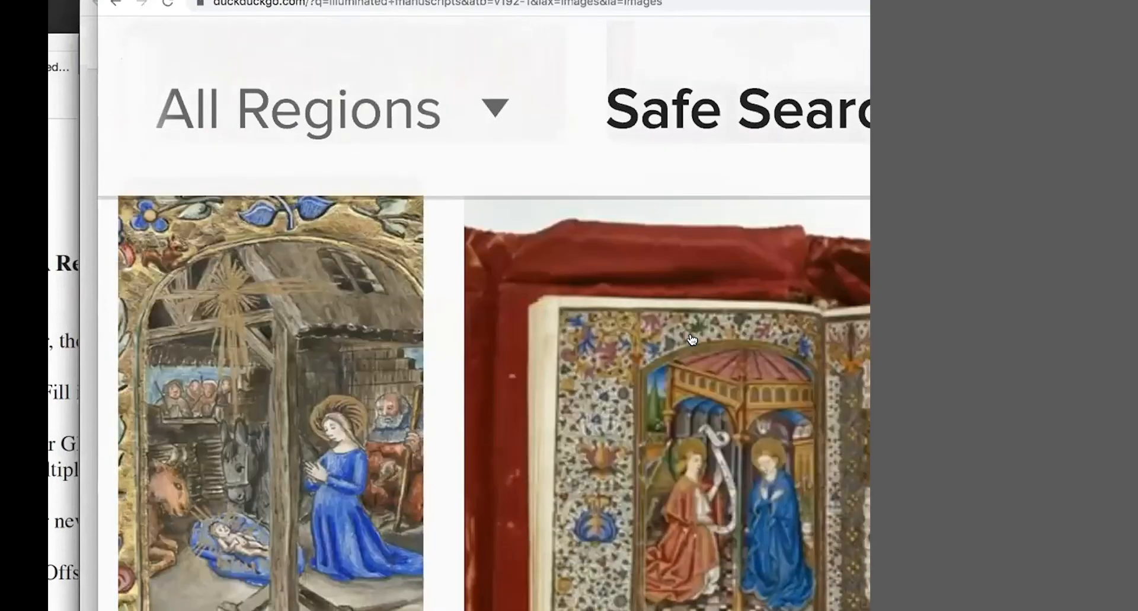
{"action": "scroll", "coordinate": [691, 339], "scroll_direction": "down", "scroll_amount": 5}
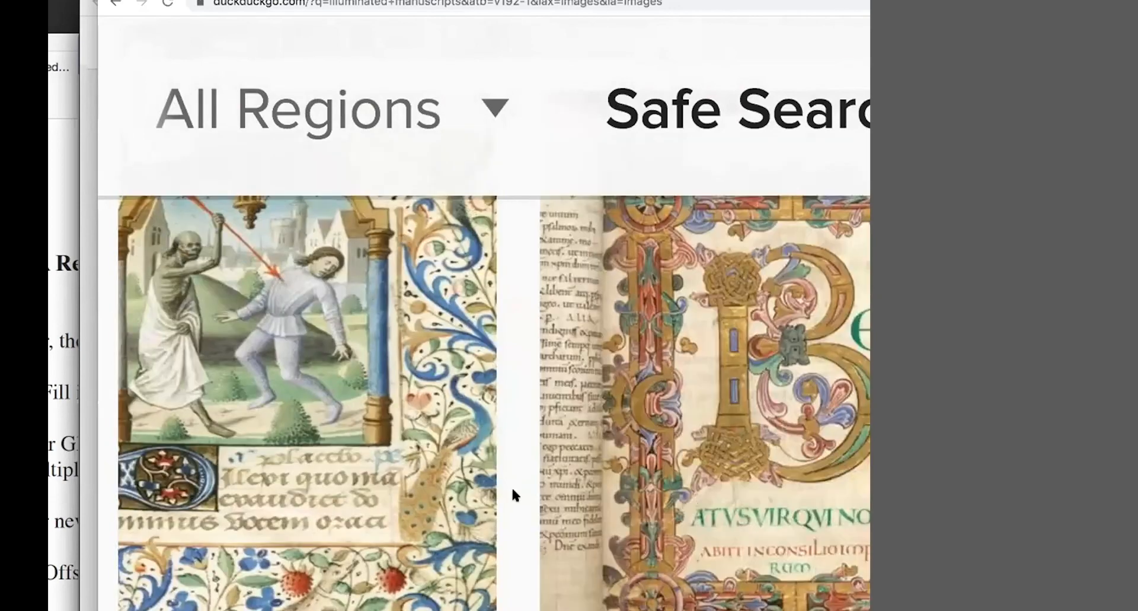
{"action": "key", "text": "ctrl+minus"}
{"action": "key", "text": "ctrl+minus"}
{"action": "key", "text": "ctrl+minus"}
{"action": "key", "text": "ctrl+minus"}
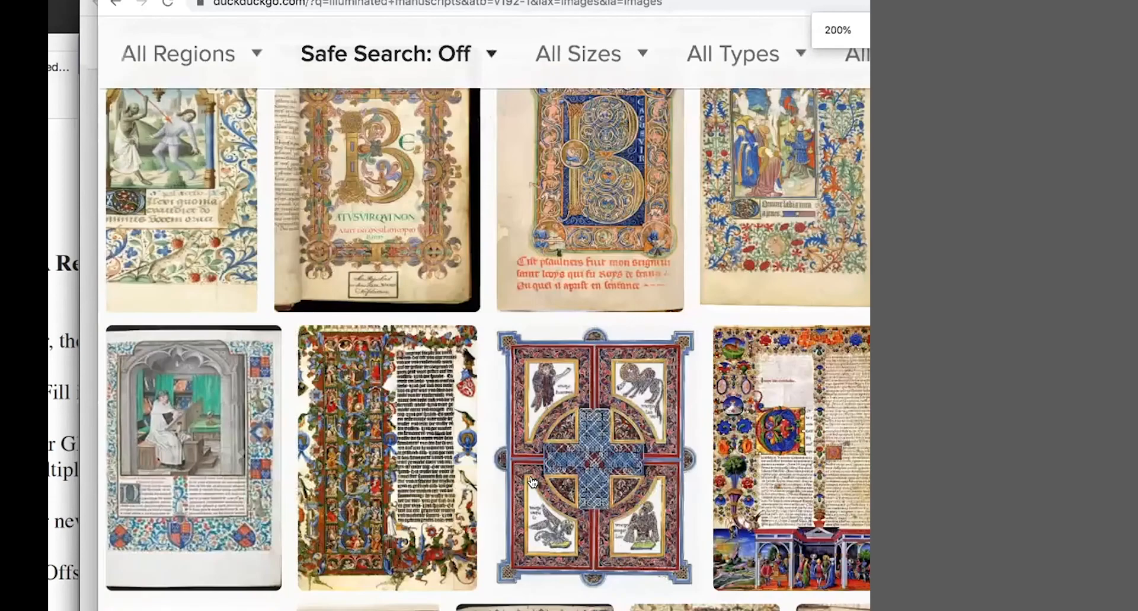
{"action": "key", "text": "ctrl+minus"}
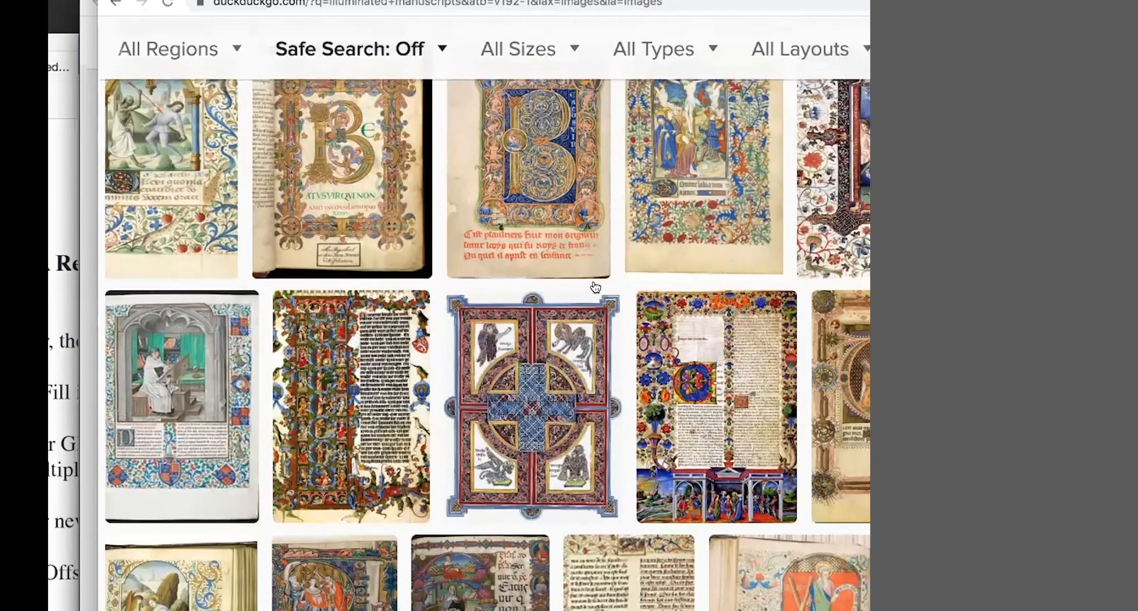
- Switch back to Illustrator and change the font of the styled T to Arial Black
{"action": "scroll", "coordinate": [595, 287], "scroll_direction": "up", "scroll_amount": 5}
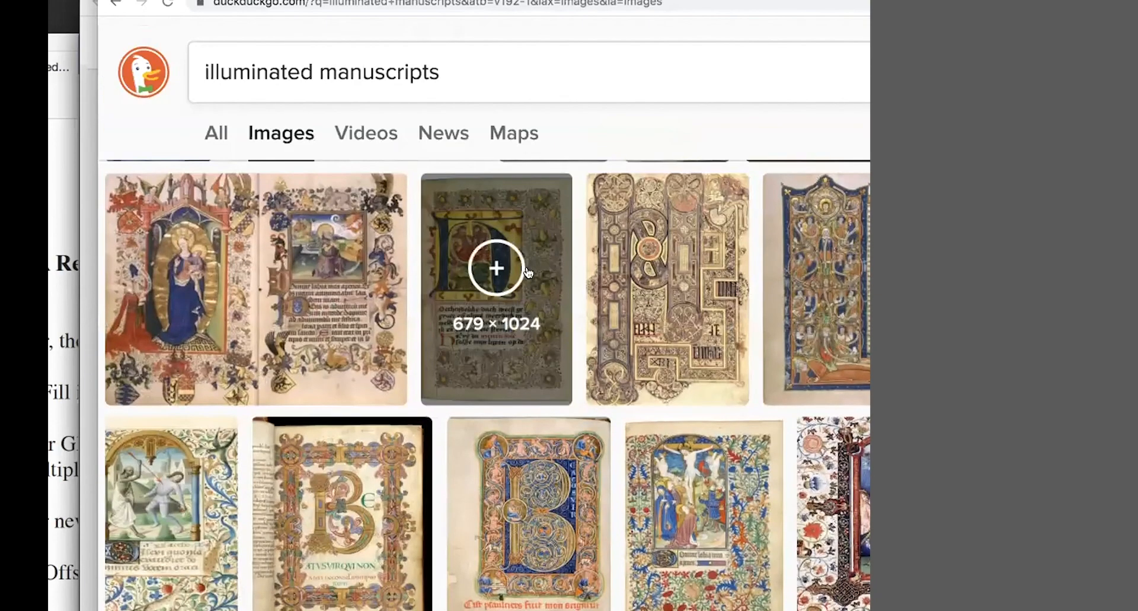
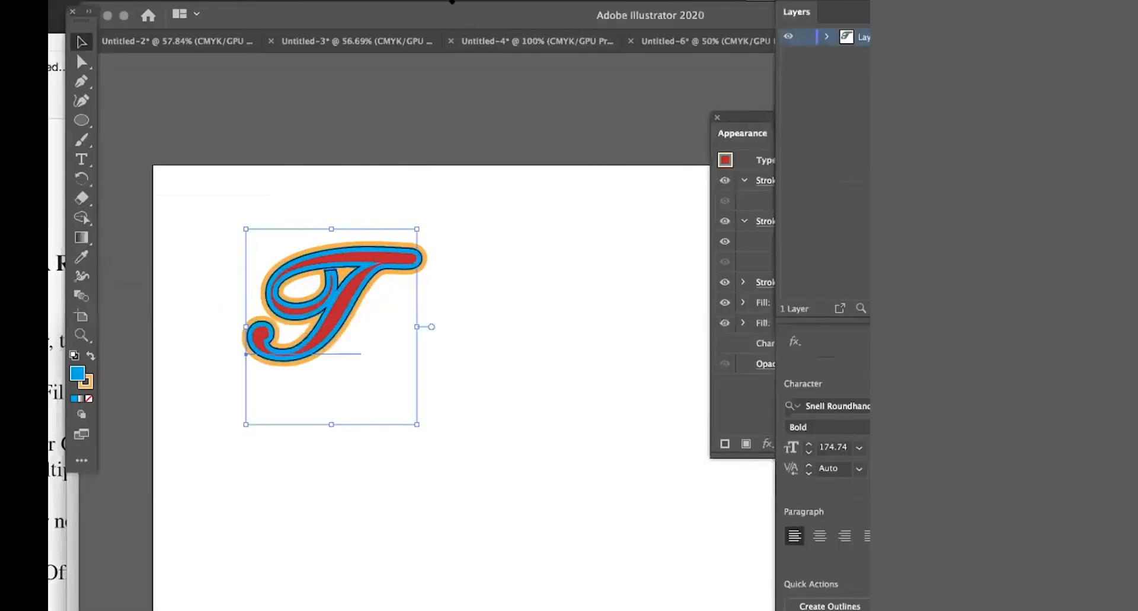
{"action": "left_click_drag", "start_coordinate": [462, 7], "coordinate": [450, 0]}
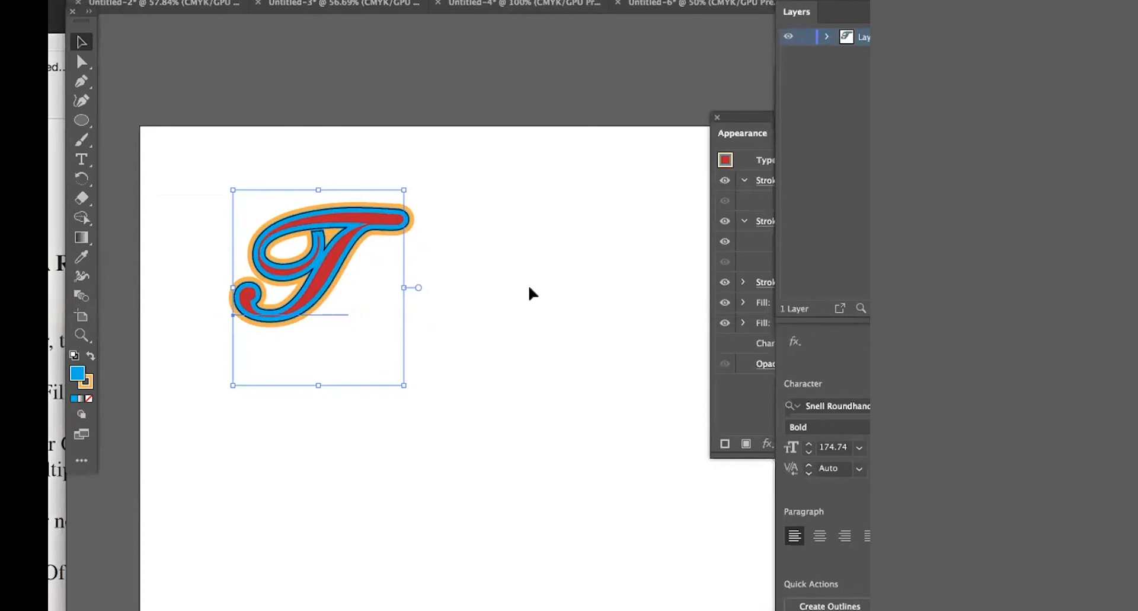
{"action": "left_click", "coordinate": [82, 159]}
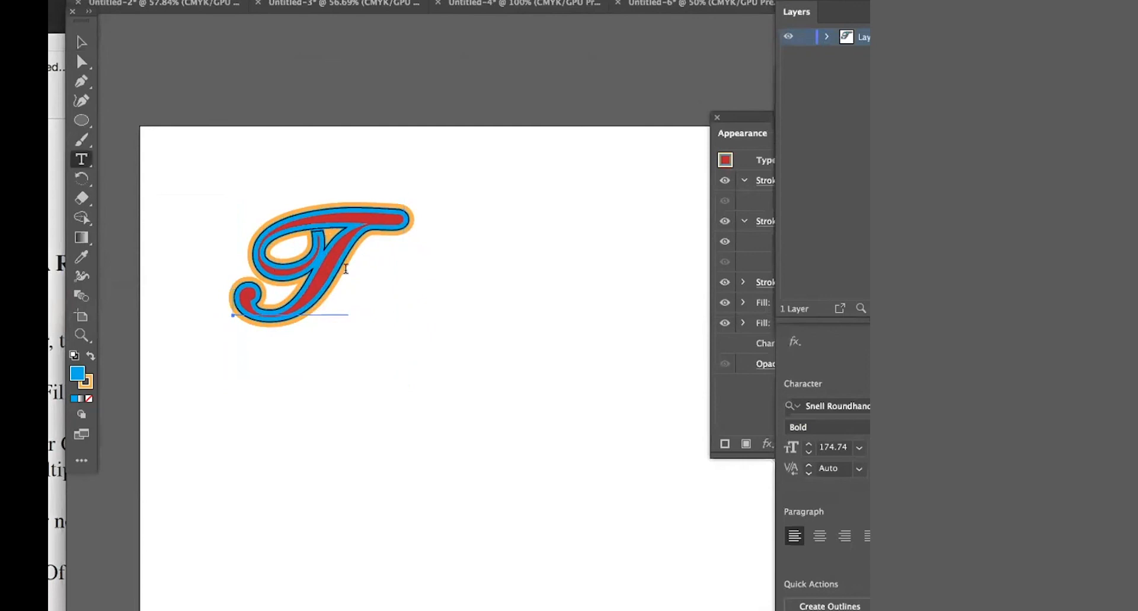
{"action": "left_click_drag", "start_coordinate": [345, 269], "coordinate": [372, 267]}
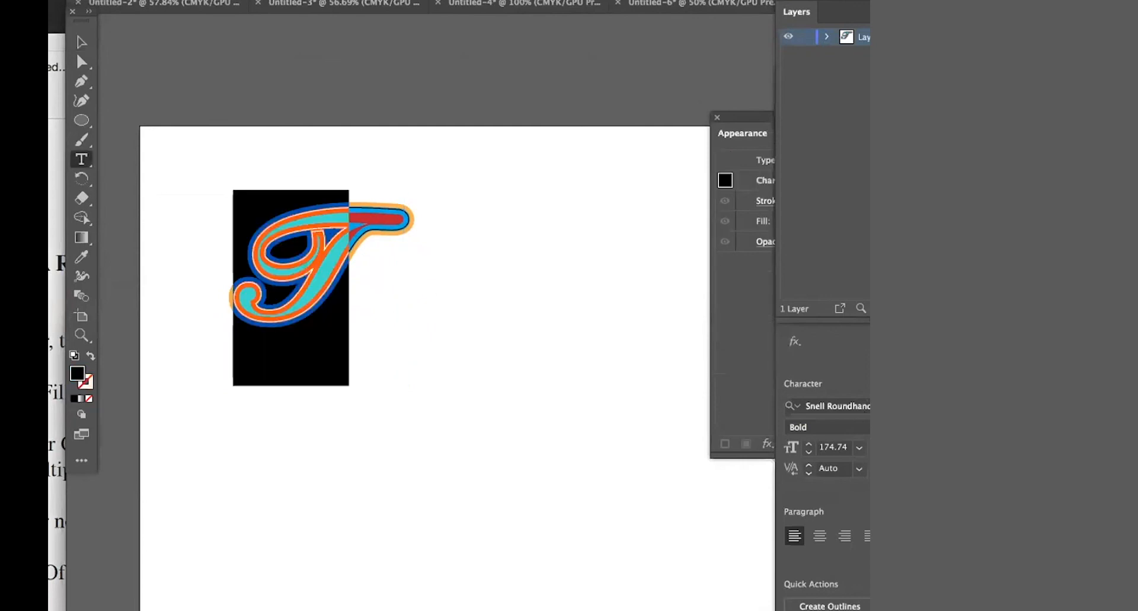
{"action": "left_click", "coordinate": [863, 406]}
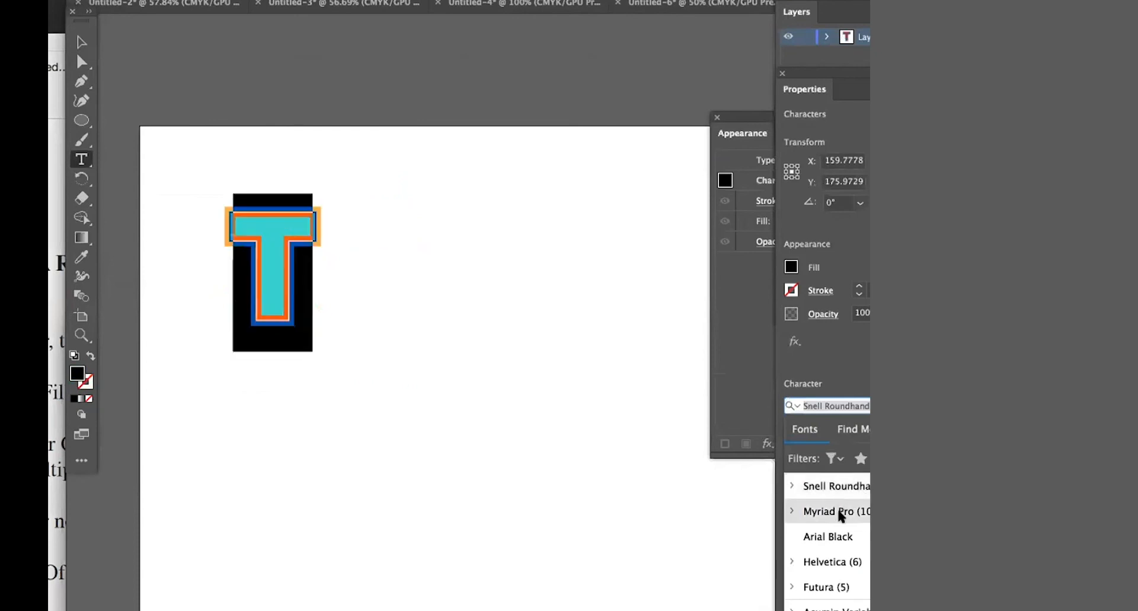
{"action": "left_click", "coordinate": [81, 42]}
{"action": "left_click", "coordinate": [497, 482]}
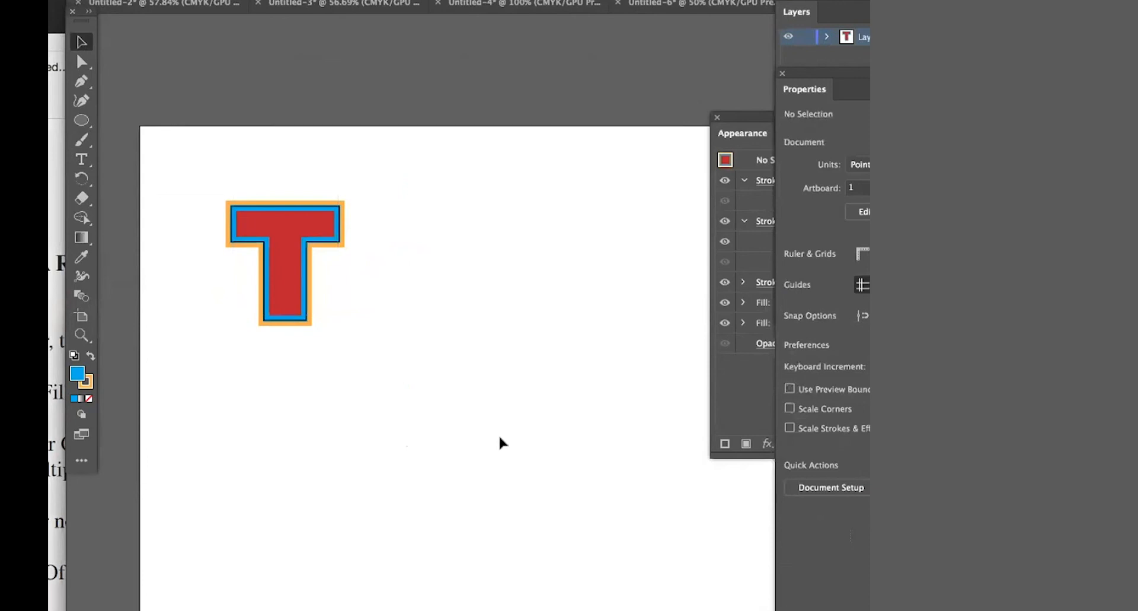
- Add a new fill above the T's red fill and apply the Pompadour pattern swatch to it
{"action": "left_click", "coordinate": [288, 276]}
{"action": "left_click_drag", "start_coordinate": [761, 119], "coordinate": [648, 96]}
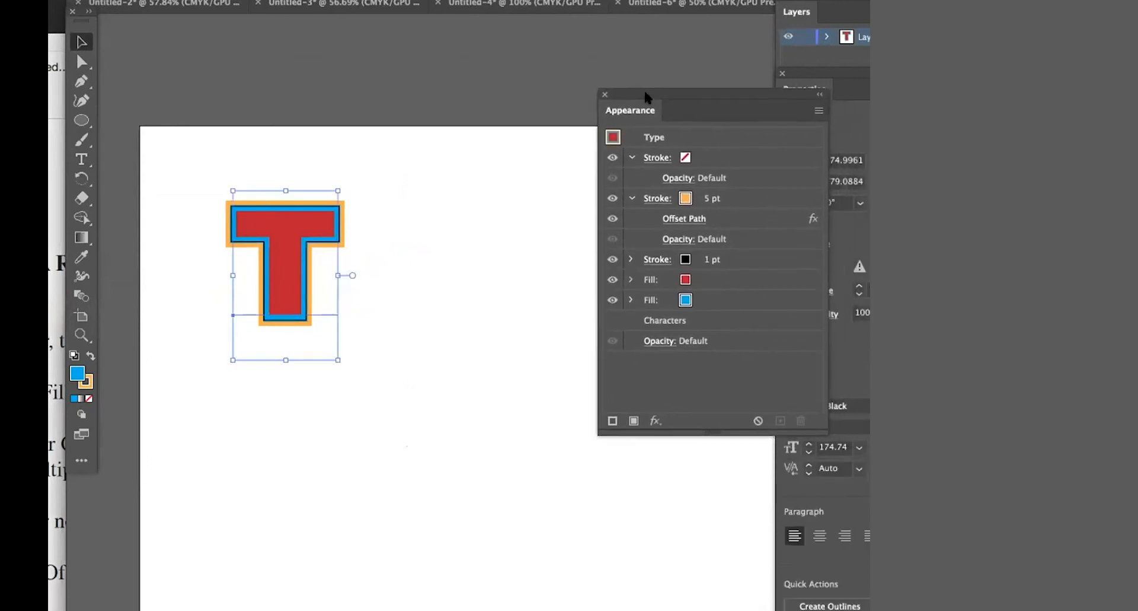
{"action": "left_click", "coordinate": [718, 275]}
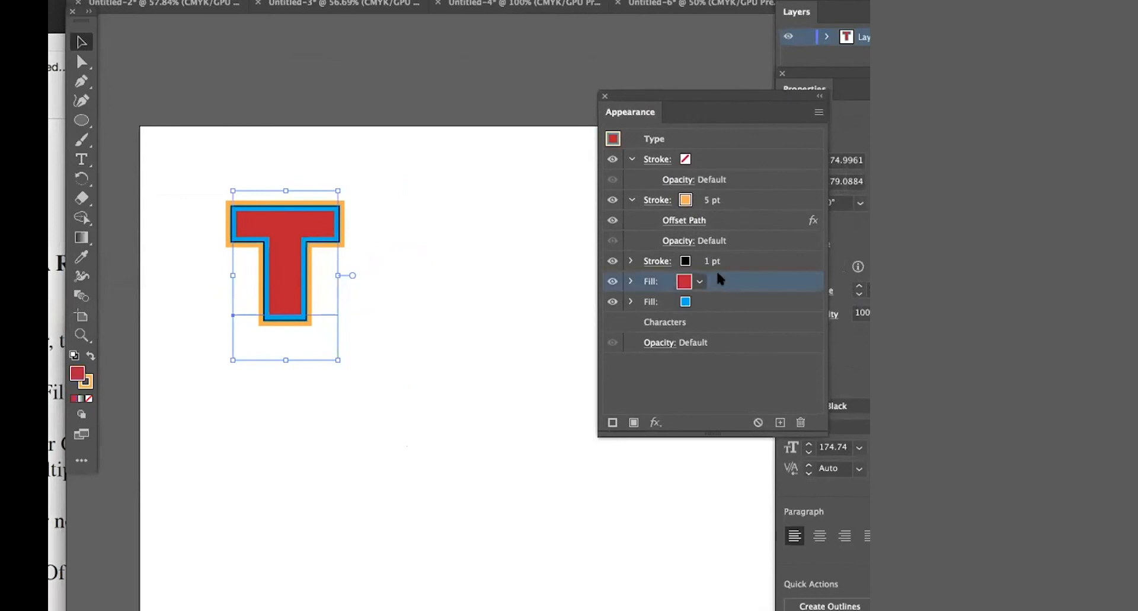
{"action": "left_click", "coordinate": [634, 422]}
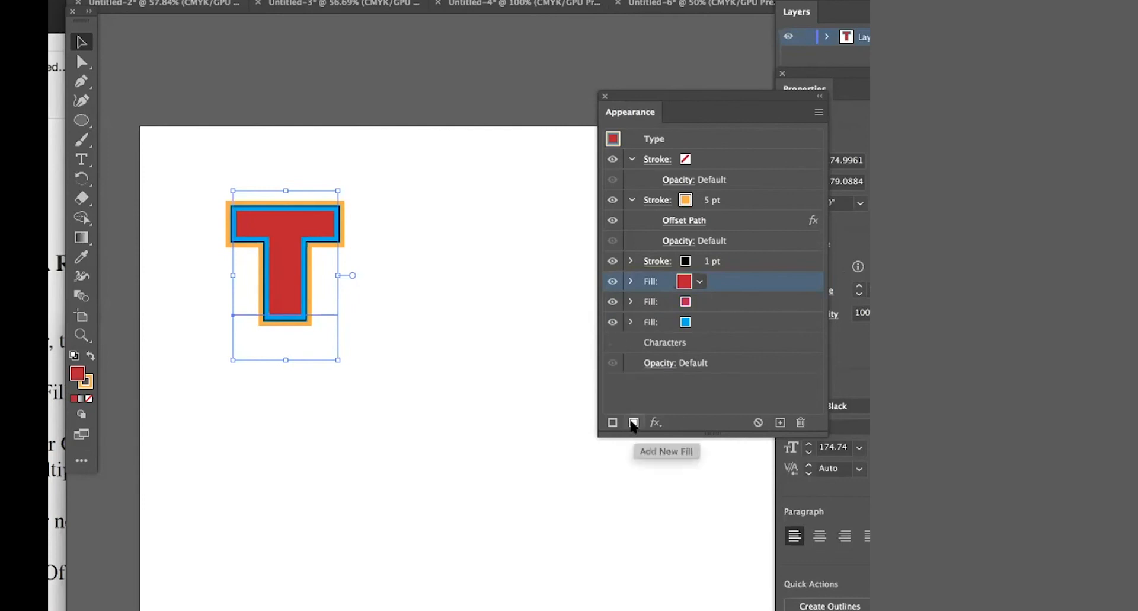
{"action": "left_click", "coordinate": [698, 280]}
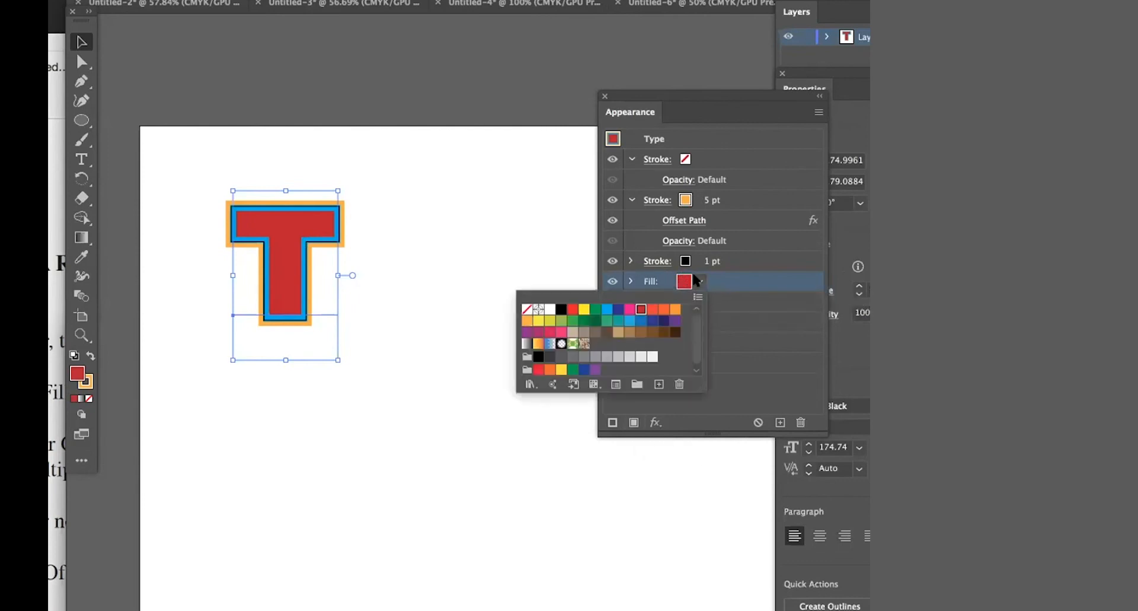
{"action": "left_click_drag", "start_coordinate": [694, 386], "coordinate": [725, 472]}
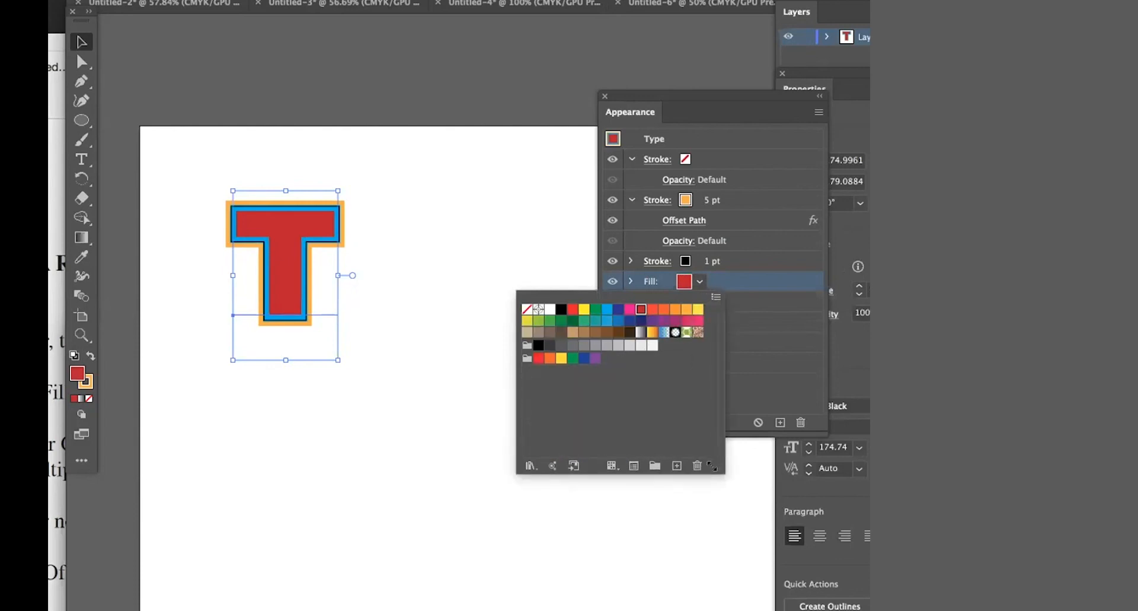
{"action": "left_click", "coordinate": [697, 332]}
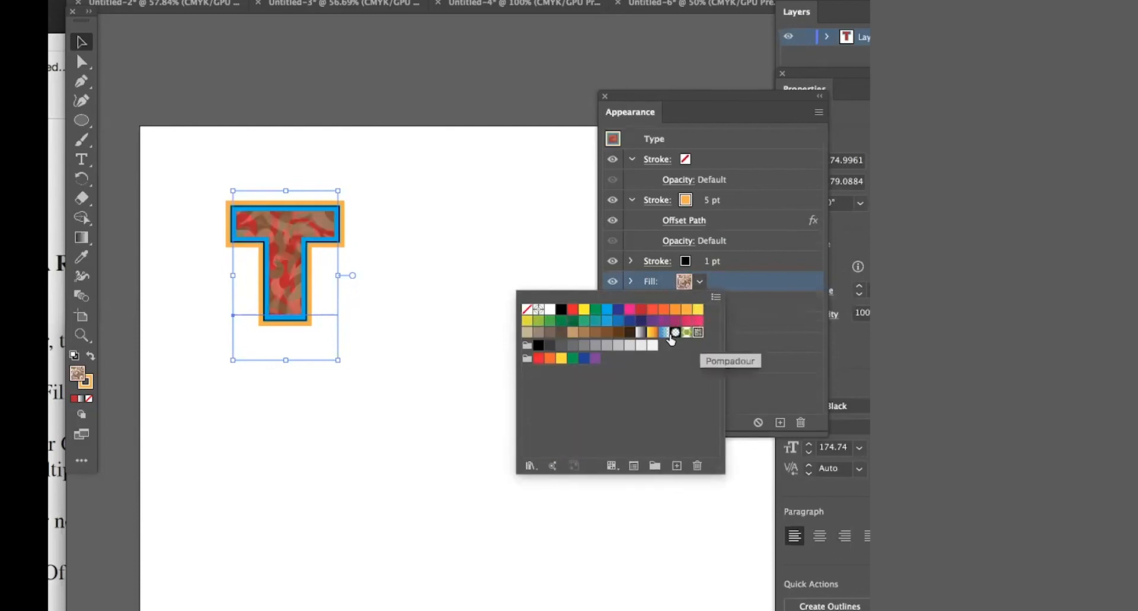
- Open the Nature_Animal Skins pattern library and apply its black-spotted tan skin pattern to the new fill
{"action": "left_click", "coordinate": [529, 465]}
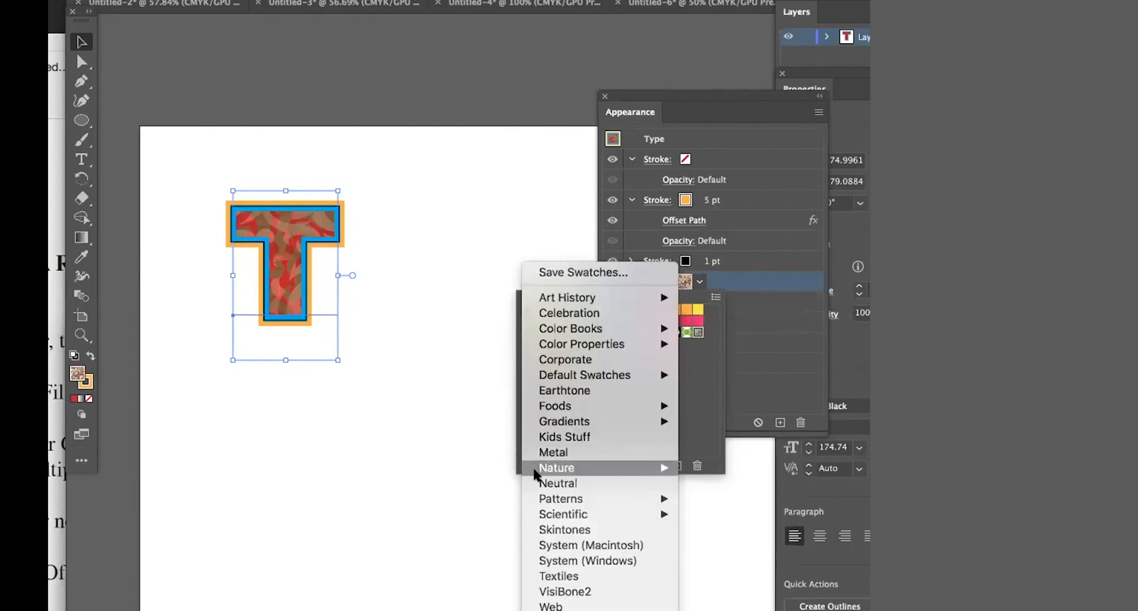
{"action": "mouse_move", "coordinate": [549, 496]}
{"action": "mouse_move", "coordinate": [733, 499]}
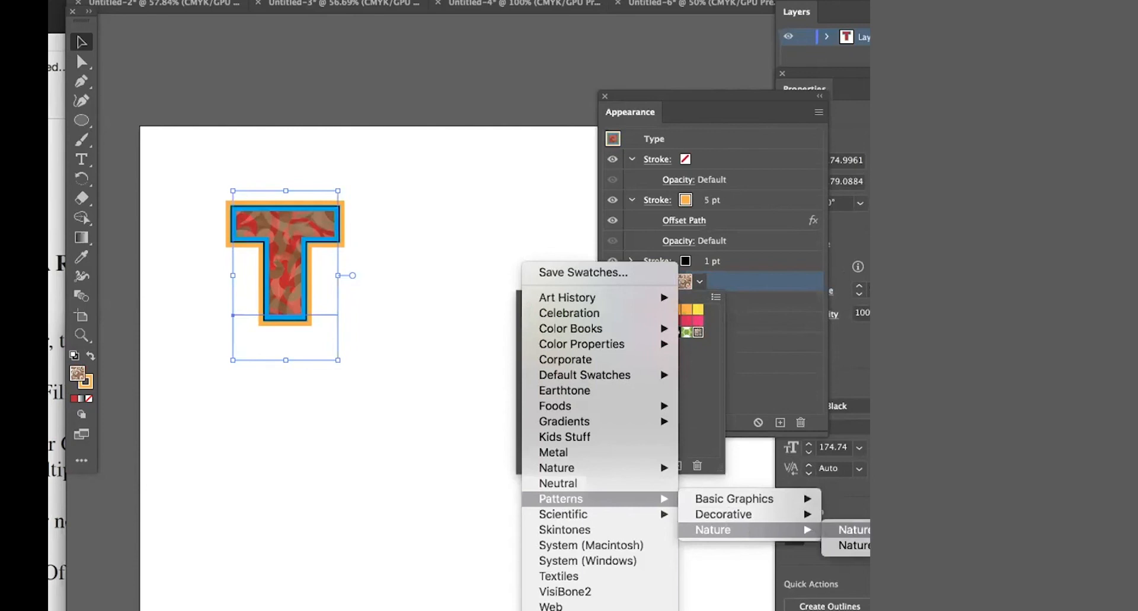
{"action": "left_click", "coordinate": [854, 529]}
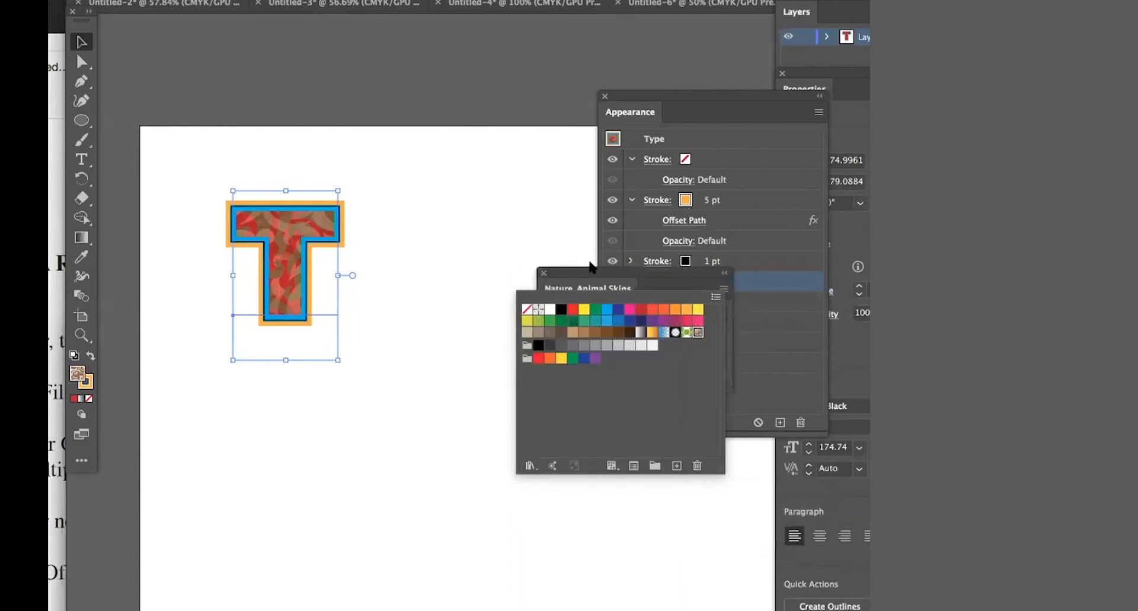
{"action": "left_click_drag", "start_coordinate": [587, 288], "coordinate": [535, 478]}
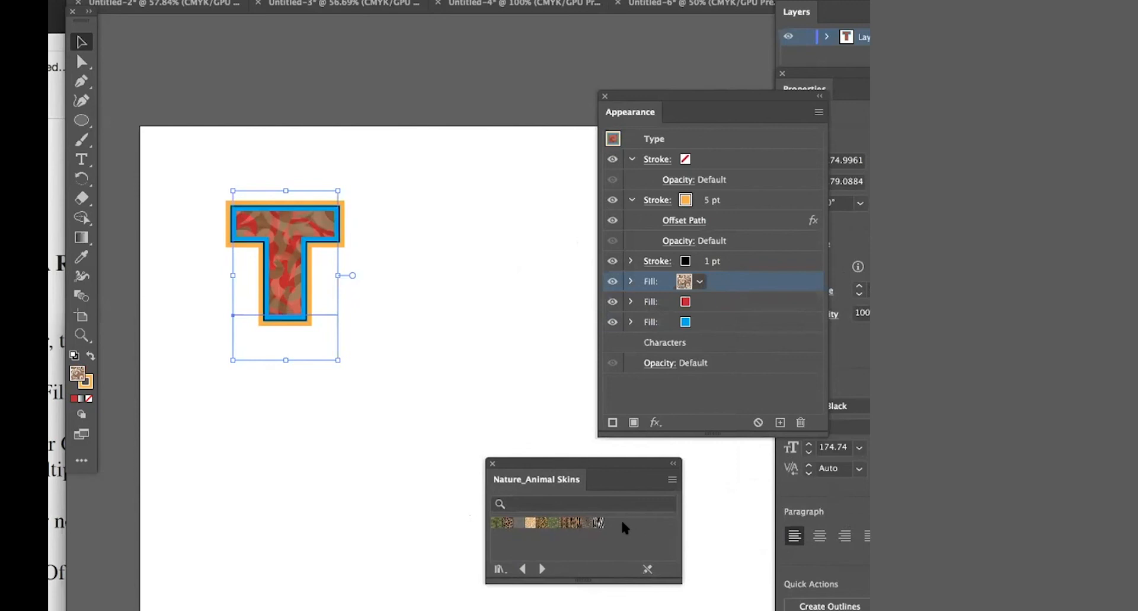
{"action": "left_click", "coordinate": [506, 523]}
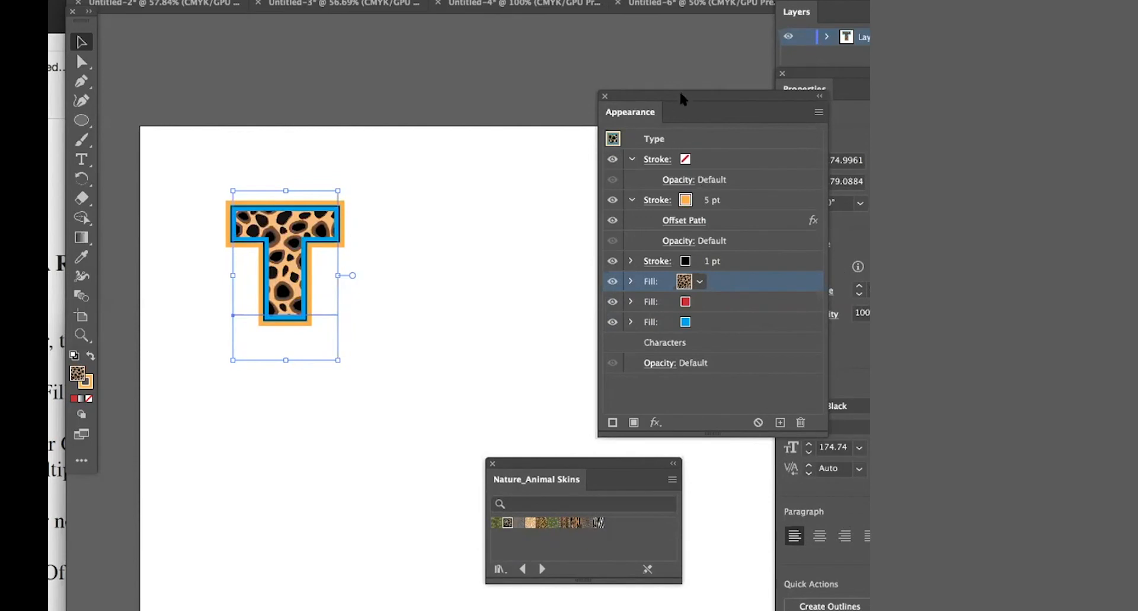
- Replace the T's spotted skin pattern with the green peacock feather pattern from the Nature_Animal Skins library
{"action": "left_click", "coordinate": [699, 281]}
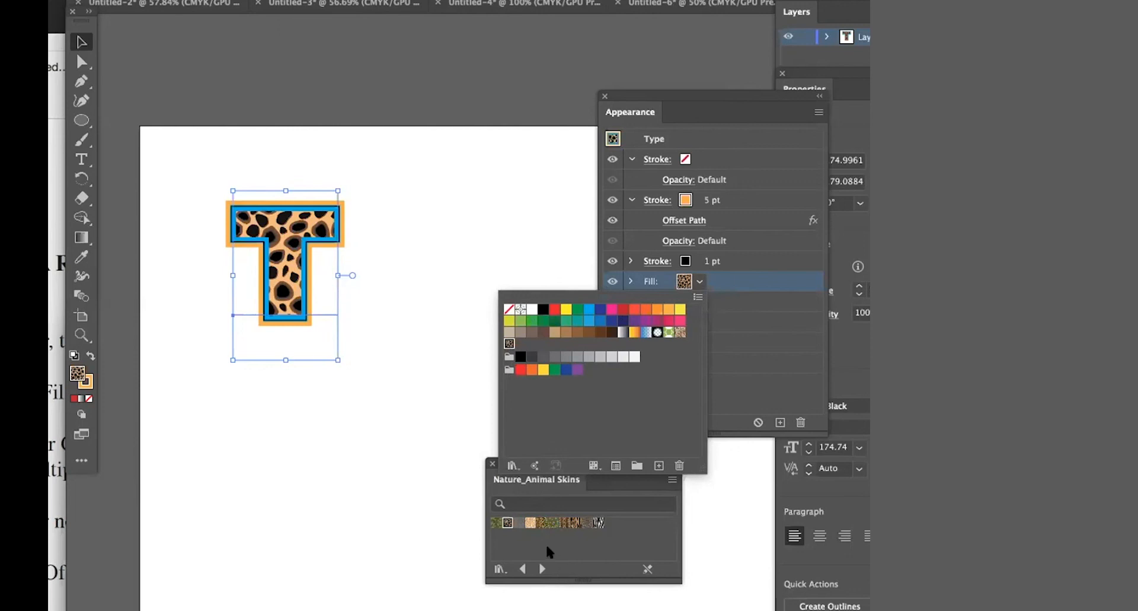
{"action": "left_click", "coordinate": [609, 531]}
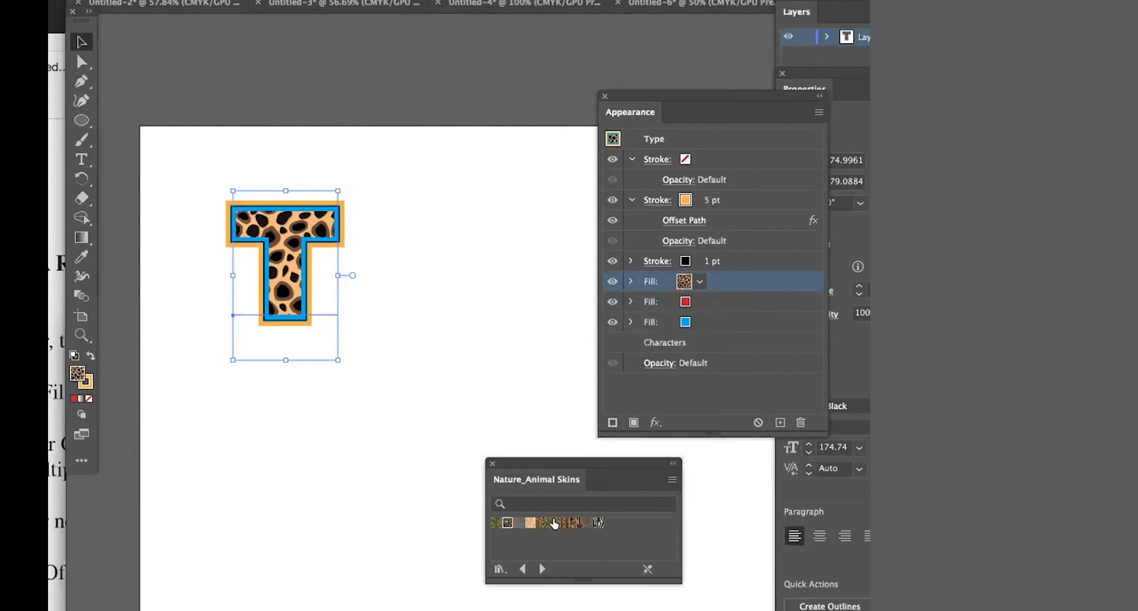
{"action": "left_click", "coordinate": [552, 522]}
{"action": "left_click_drag", "start_coordinate": [572, 462], "coordinate": [619, 496]}
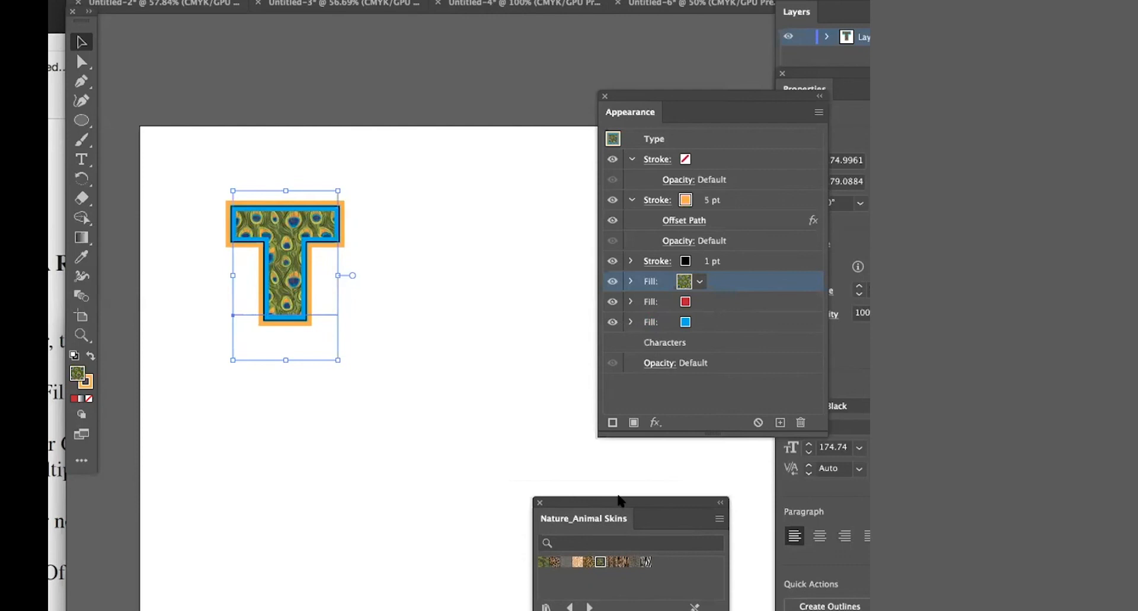
- Expand the peacock pattern fill's attributes and set its blending mode to Multiply
{"action": "left_click", "coordinate": [700, 281]}
{"action": "left_click", "coordinate": [722, 278]}
{"action": "left_click", "coordinate": [684, 281]}
{"action": "left_click", "coordinate": [630, 280]}
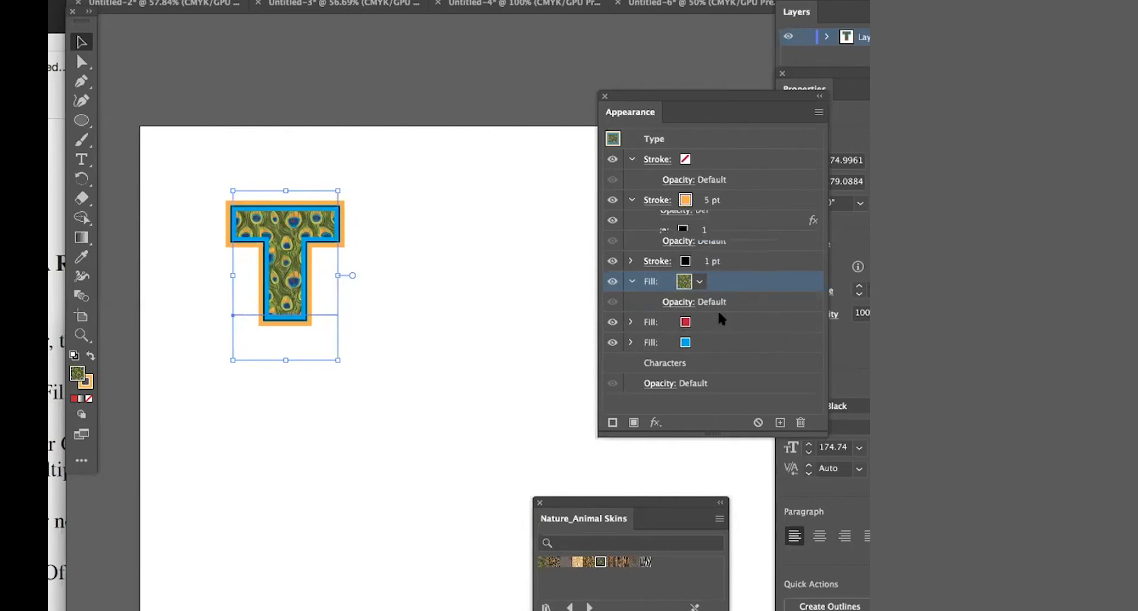
{"action": "left_click", "coordinate": [676, 302]}
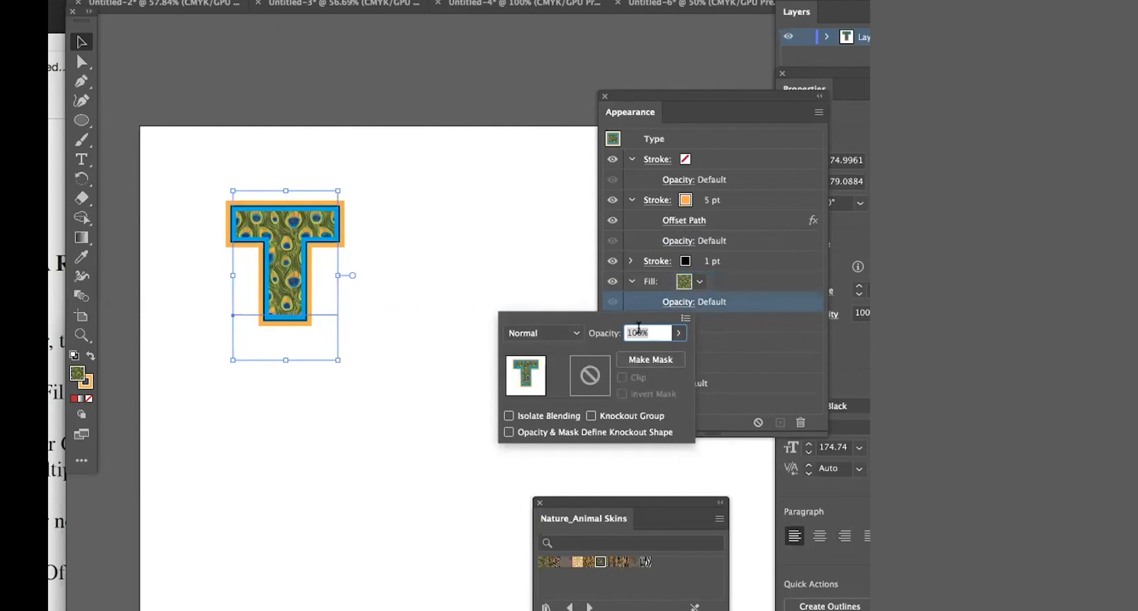
{"action": "left_click", "coordinate": [575, 333]}
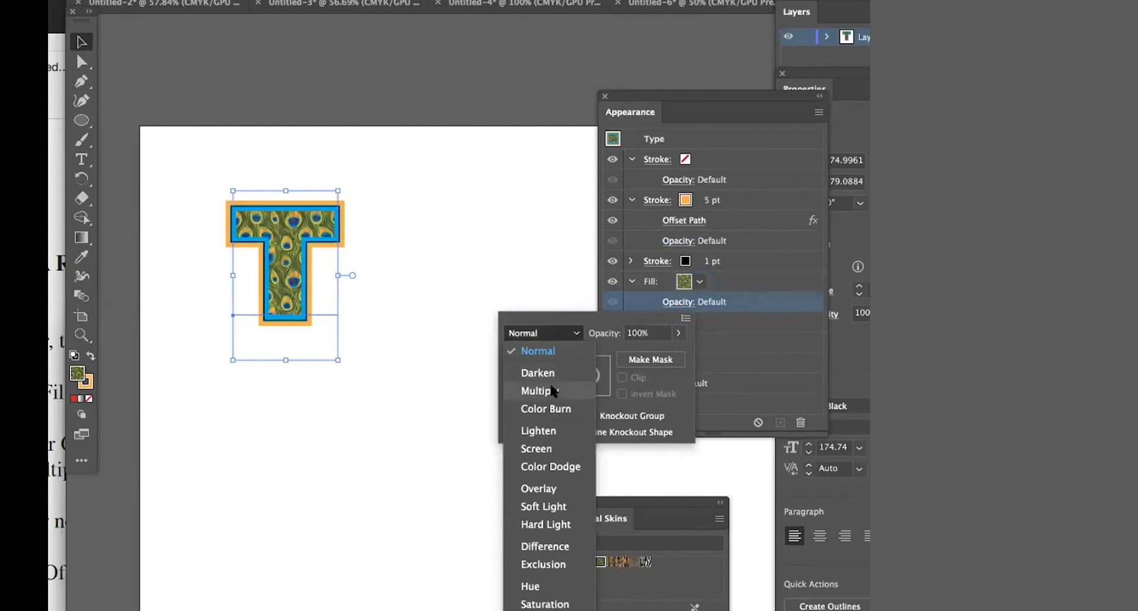
{"action": "left_click", "coordinate": [552, 390]}
- Try Color Dodge as the peacock fill's blending mode, then return it to Multiply
{"action": "left_click", "coordinate": [576, 332]}
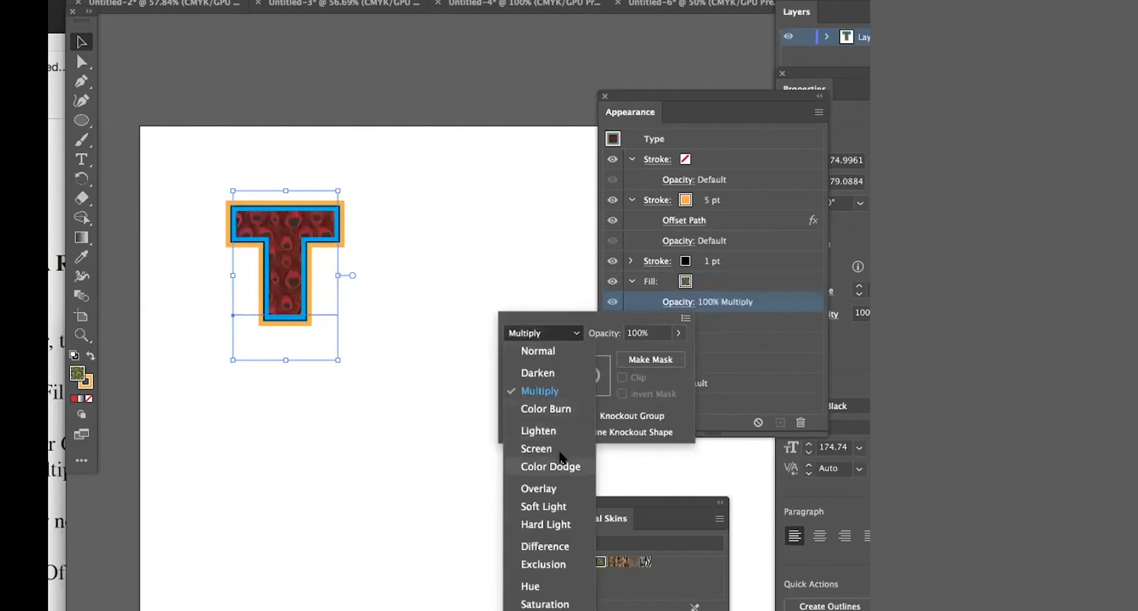
{"action": "left_click", "coordinate": [558, 460]}
{"action": "left_click", "coordinate": [567, 333]}
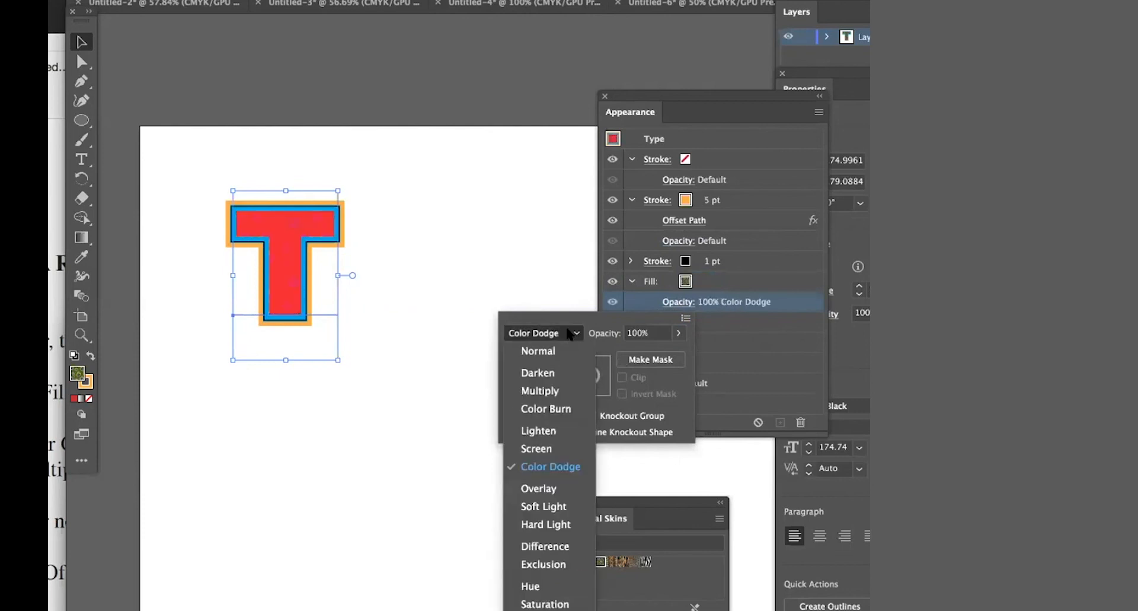
{"action": "left_click", "coordinate": [548, 391]}
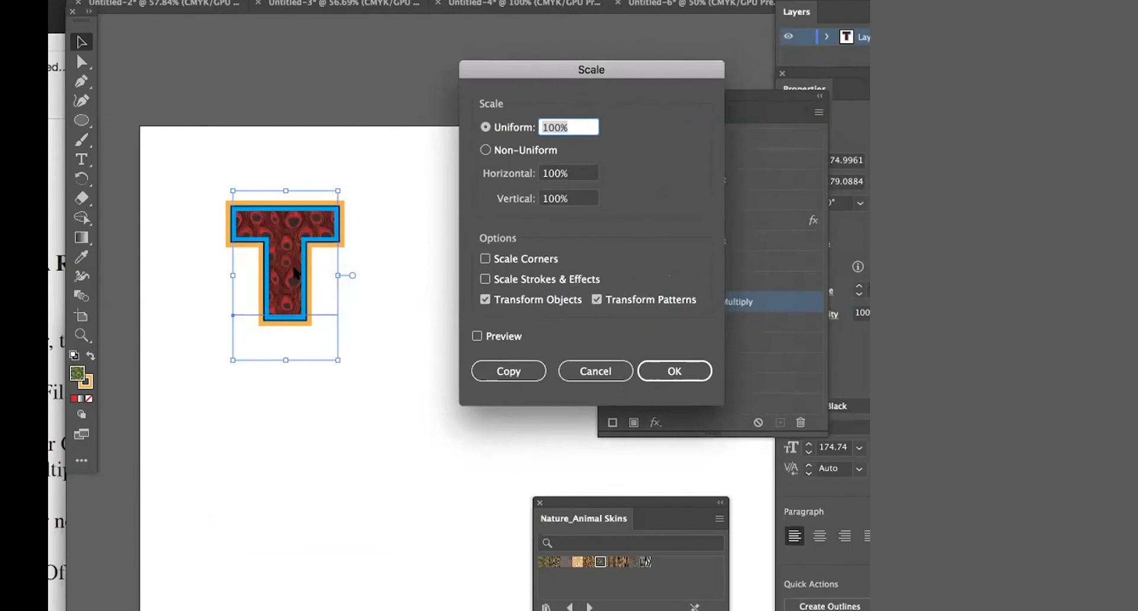
- Scale only the pattern inside the T uniformly to 60%, with Transform Objects off and Transform Patterns on
{"action": "left_click", "coordinate": [615, 378]}
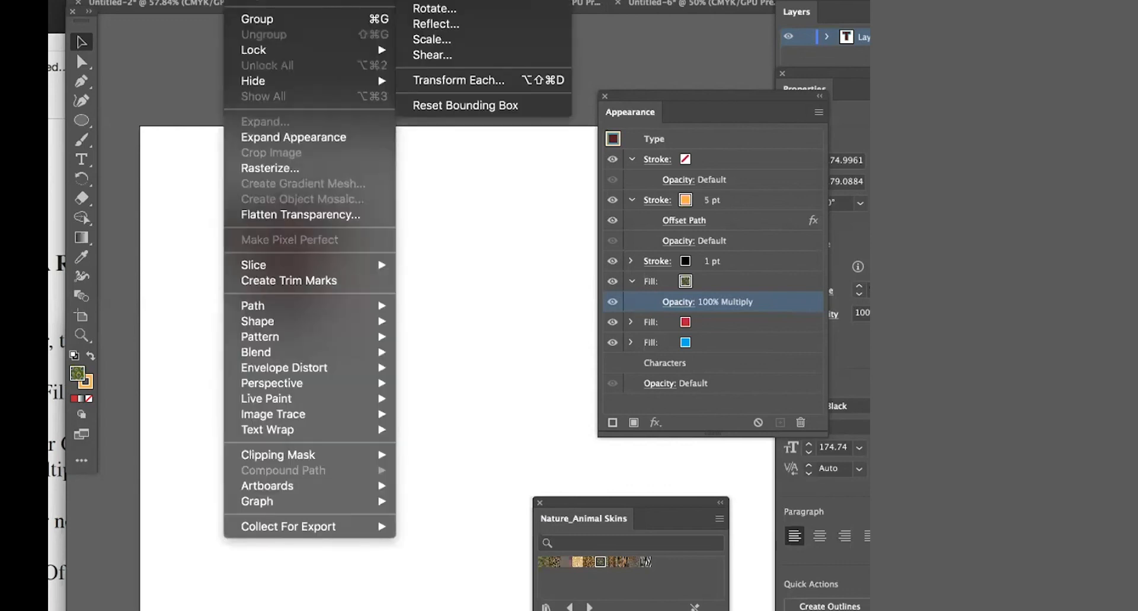
{"action": "left_click", "coordinate": [432, 39]}
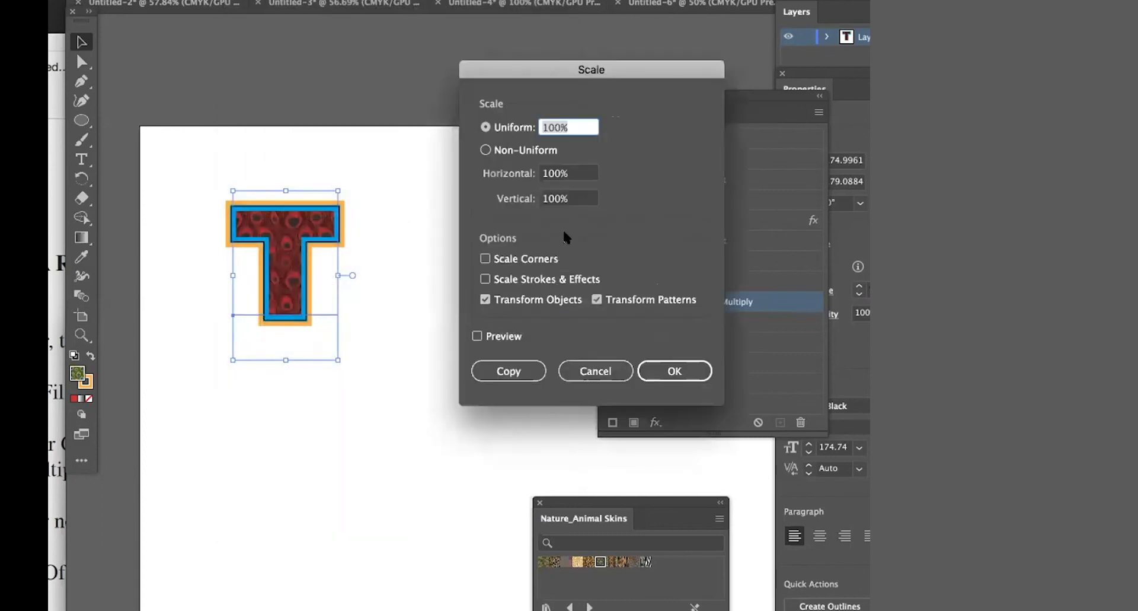
{"action": "left_click", "coordinate": [483, 300]}
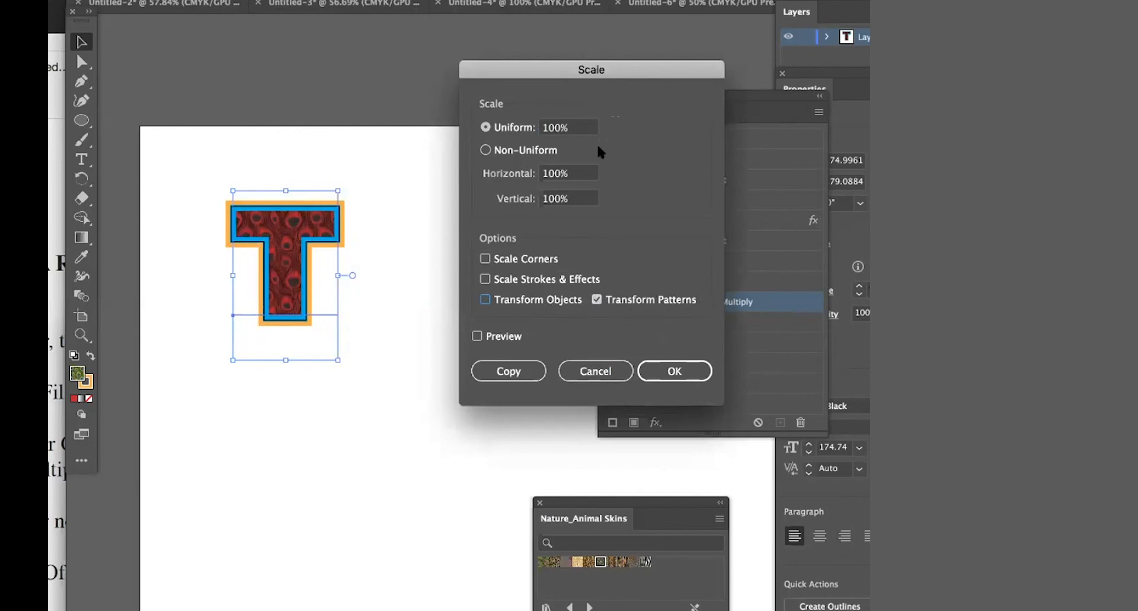
{"action": "left_click", "coordinate": [564, 127]}
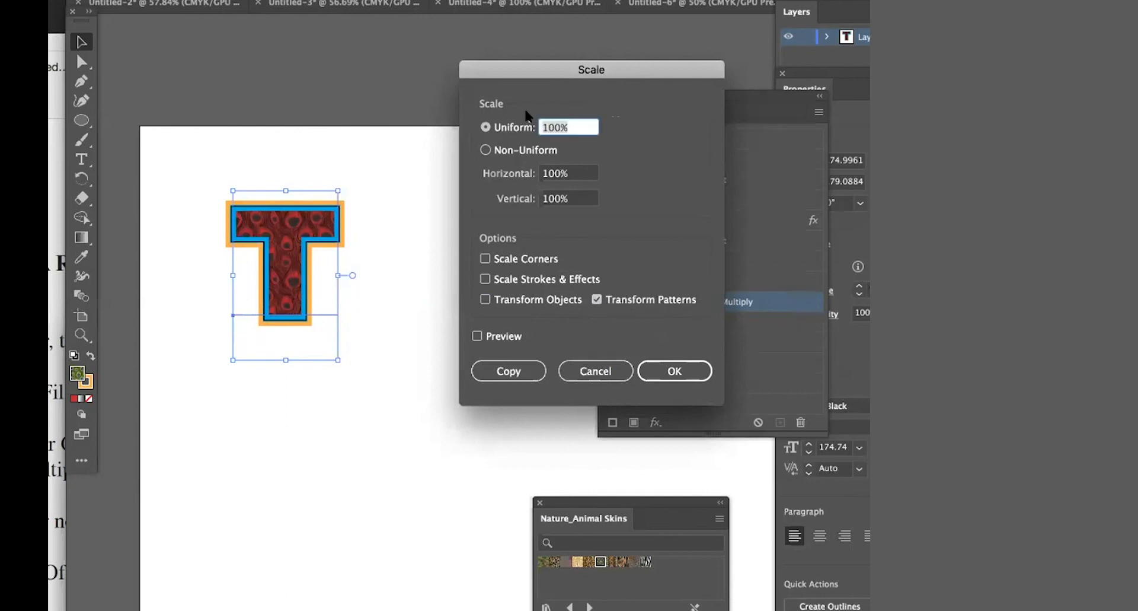
{"action": "type", "text": "60"}
{"action": "left_click", "coordinate": [476, 334]}
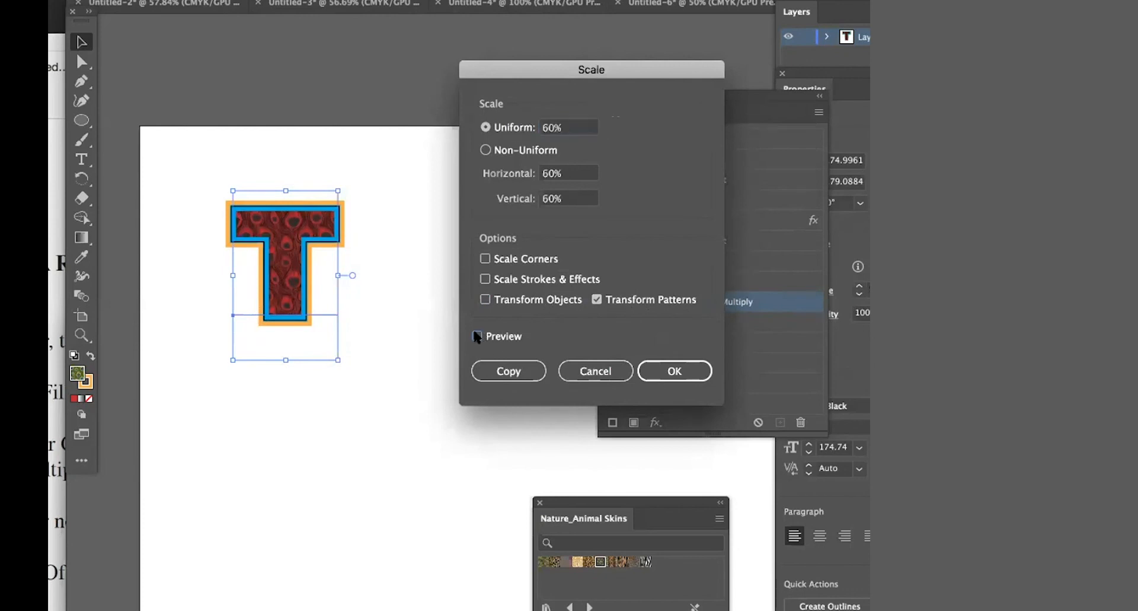
{"action": "left_click", "coordinate": [667, 370]}
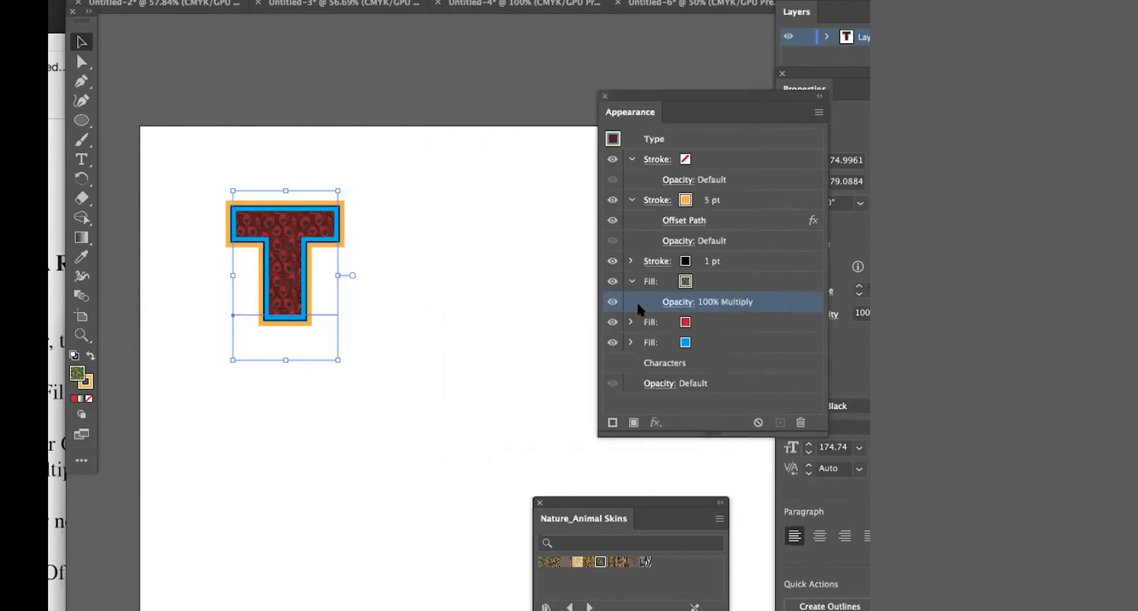
- Set the peacock pattern fill's blending mode to Normal
{"action": "left_click", "coordinate": [677, 302]}
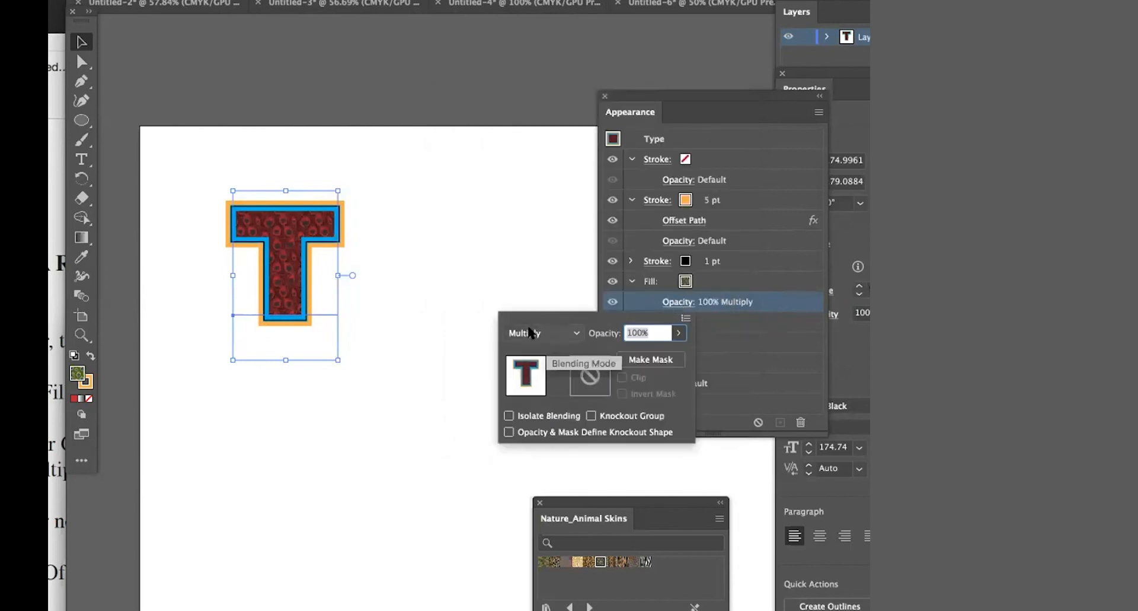
{"action": "left_click", "coordinate": [537, 332]}
{"action": "left_click", "coordinate": [531, 350]}
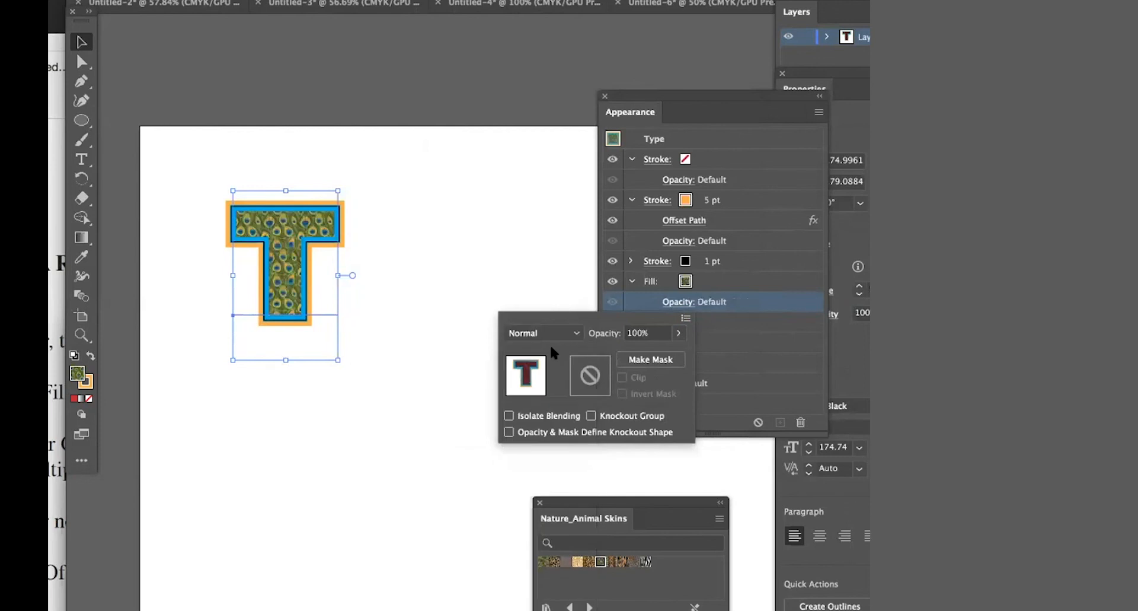
- Set the blending mode of the T's peacock pattern fill back to Multiply
{"action": "left_click", "coordinate": [557, 333]}
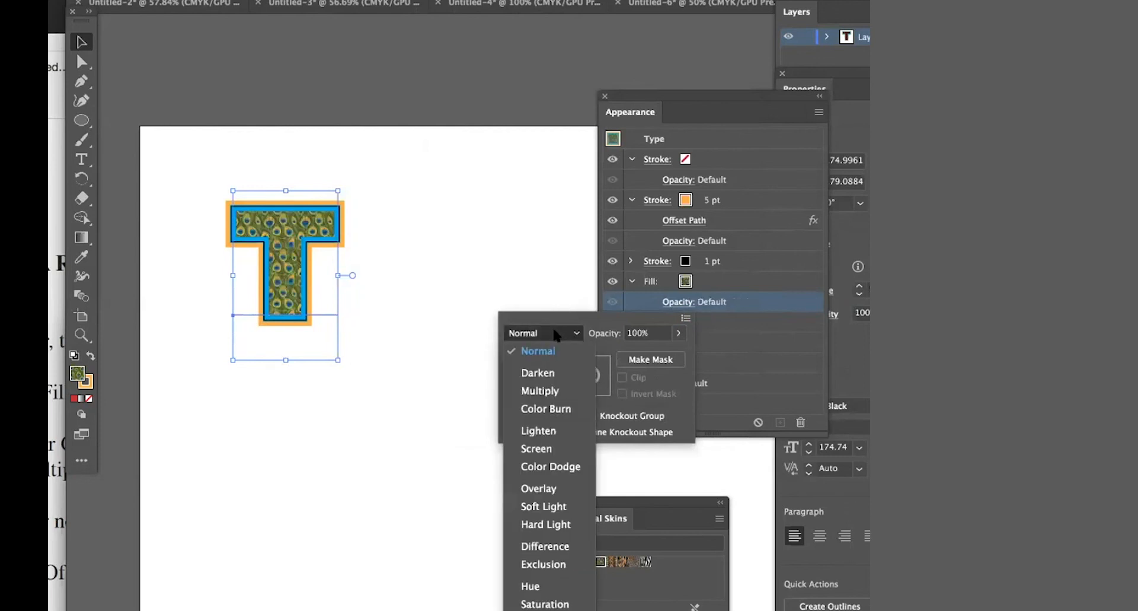
{"action": "left_click", "coordinate": [552, 386]}
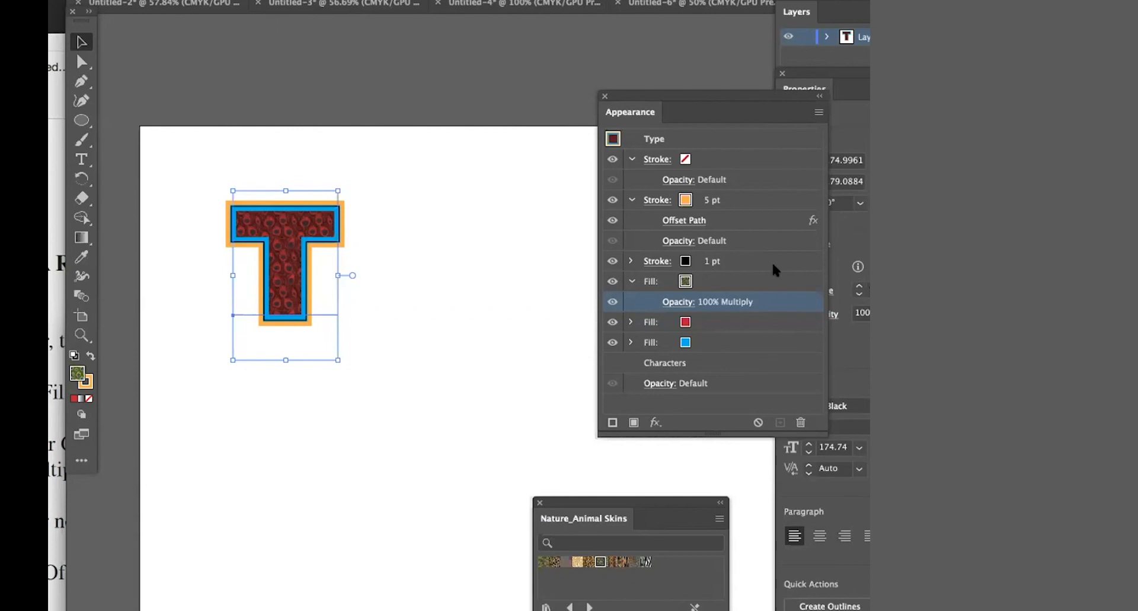
- Try the yellow-to-orange gradient swatch in place of the T's peacock pattern fill, then undo the change
{"action": "left_click", "coordinate": [683, 282]}
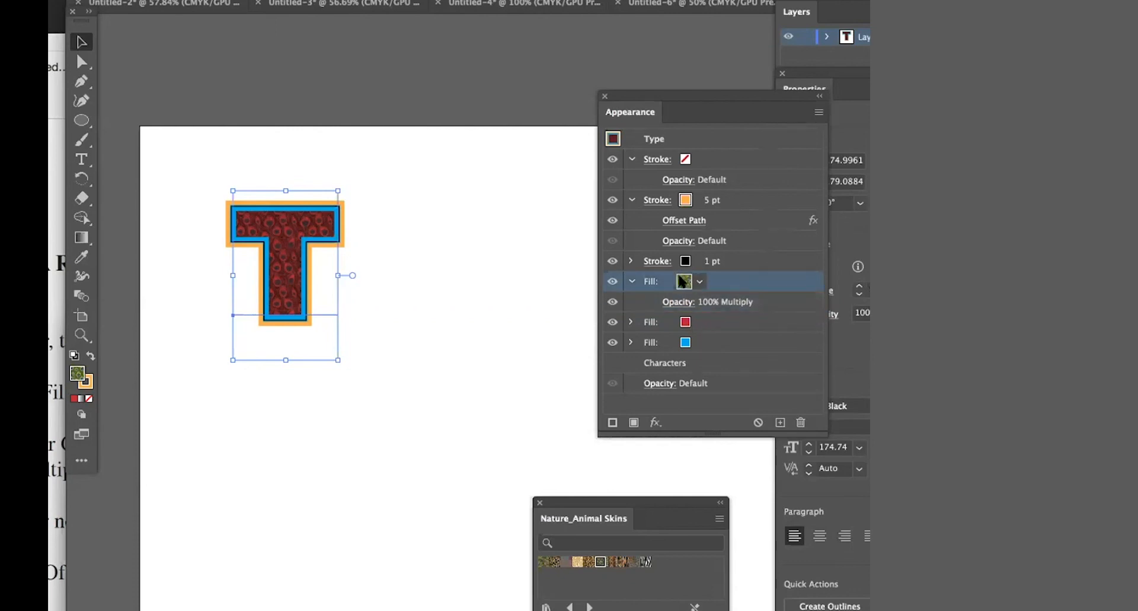
{"action": "left_click", "coordinate": [699, 281]}
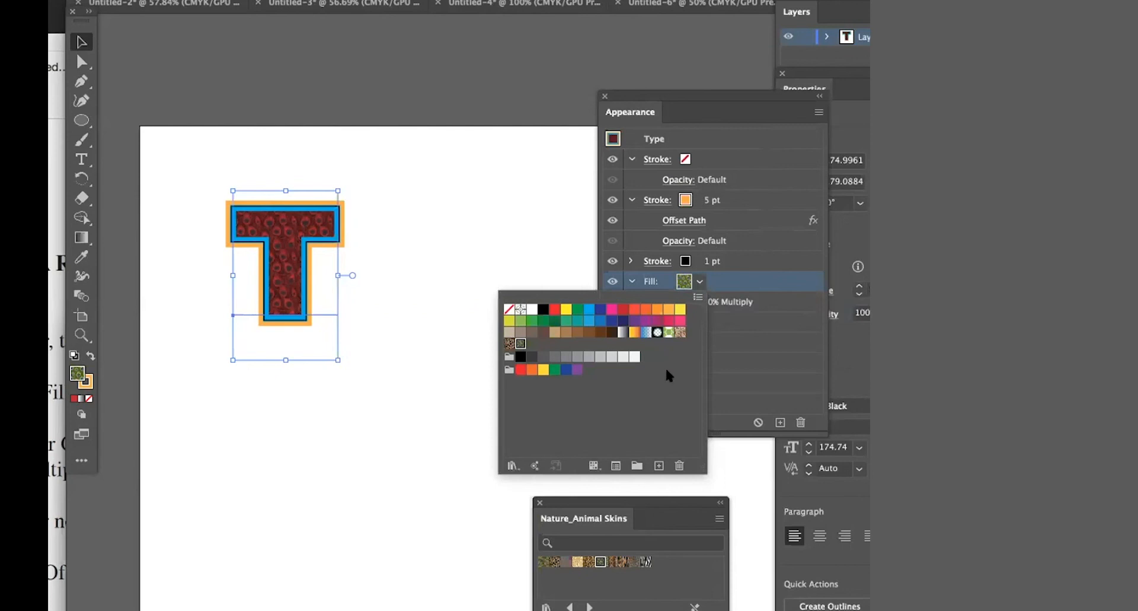
{"action": "left_click", "coordinate": [633, 332]}
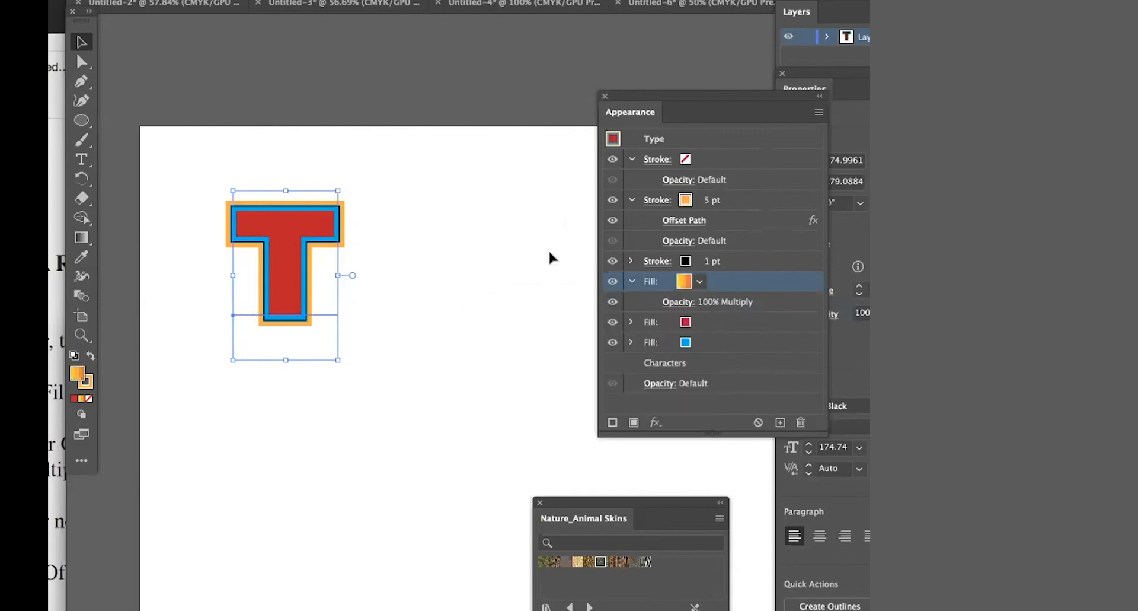
{"action": "key", "text": "ctrl+z"}
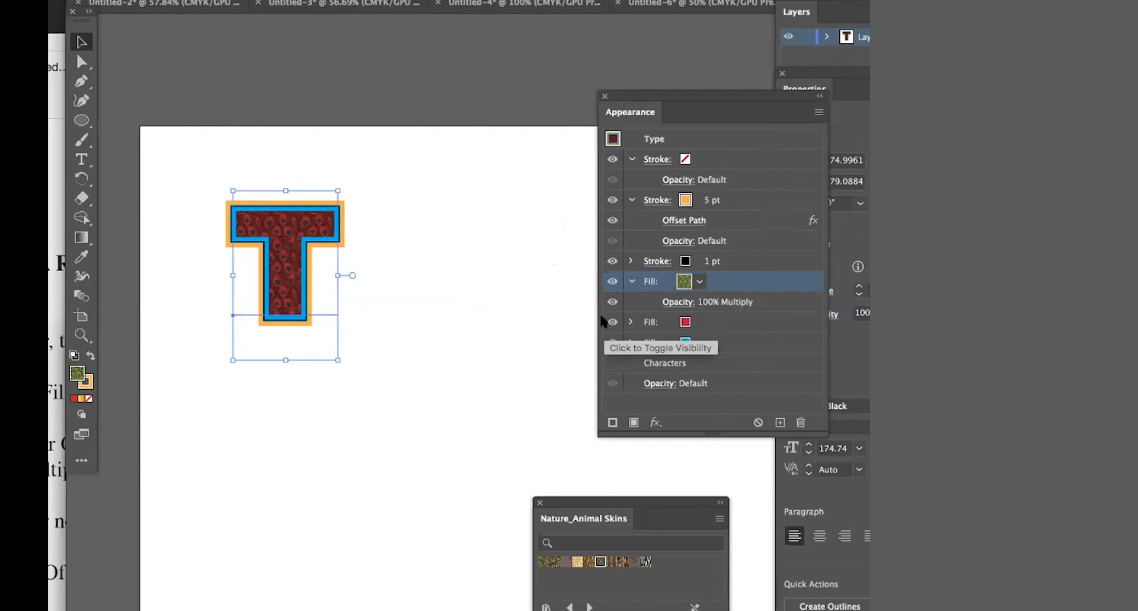
- Move the Appearance panel closer to the artwork, reselect the T and hide its peacock pattern fill
{"action": "left_click_drag", "start_coordinate": [700, 96], "coordinate": [616, 95]}
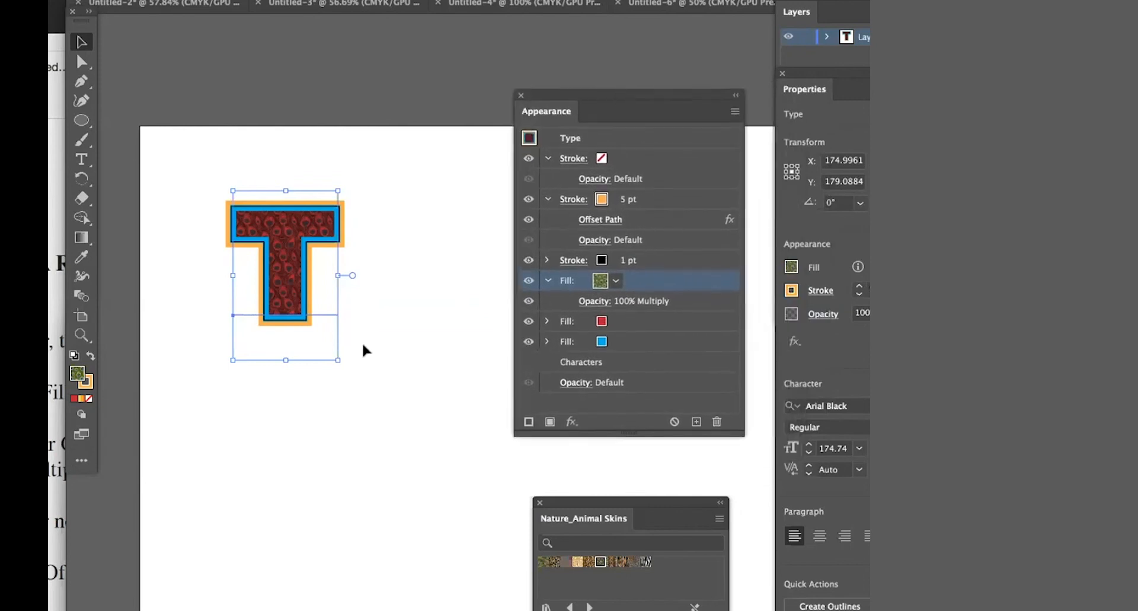
{"action": "left_click", "coordinate": [364, 342]}
{"action": "left_click", "coordinate": [282, 268]}
{"action": "left_click", "coordinate": [528, 280]}
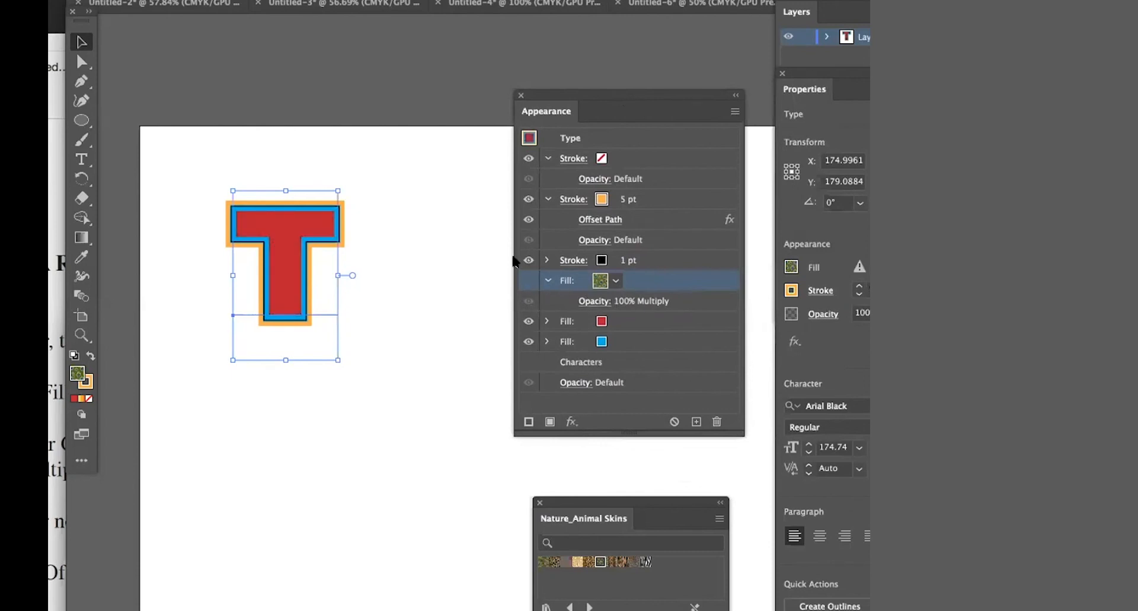
- Apply an Inner Glow effect to the T's red fill in Multiply mode at 75% opacity from the edge, with an increased blur
{"action": "left_click", "coordinate": [632, 326]}
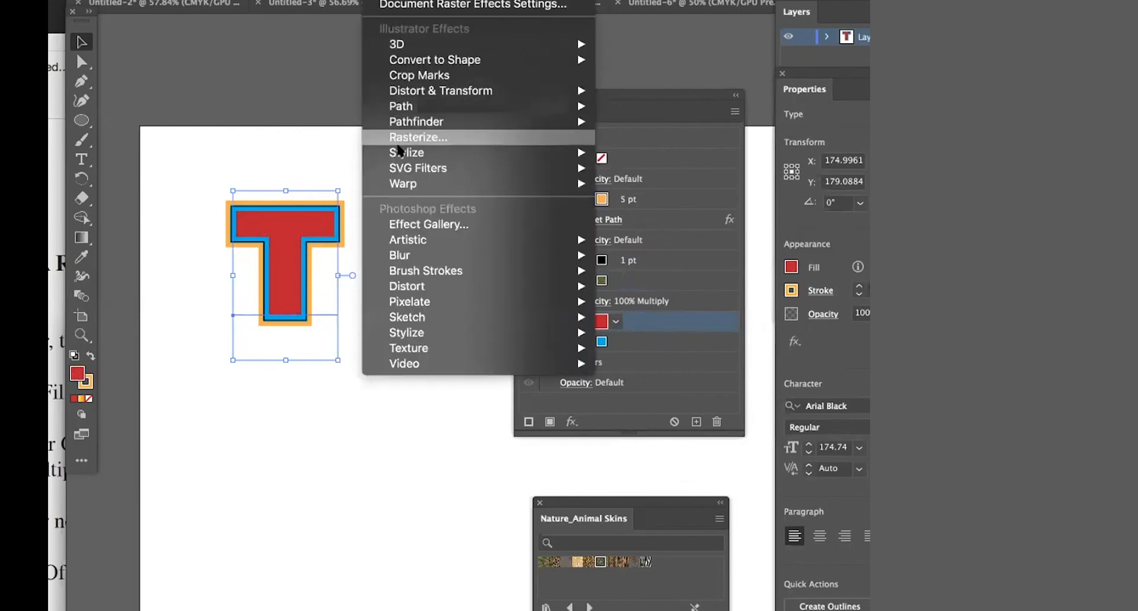
{"action": "mouse_move", "coordinate": [401, 153]}
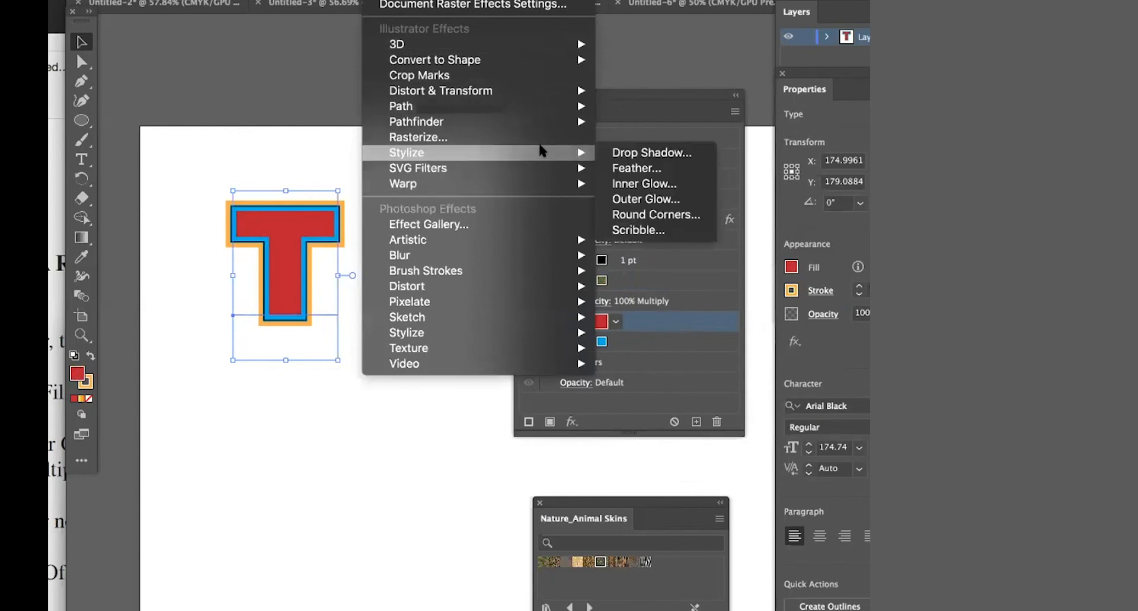
{"action": "left_click", "coordinate": [626, 186]}
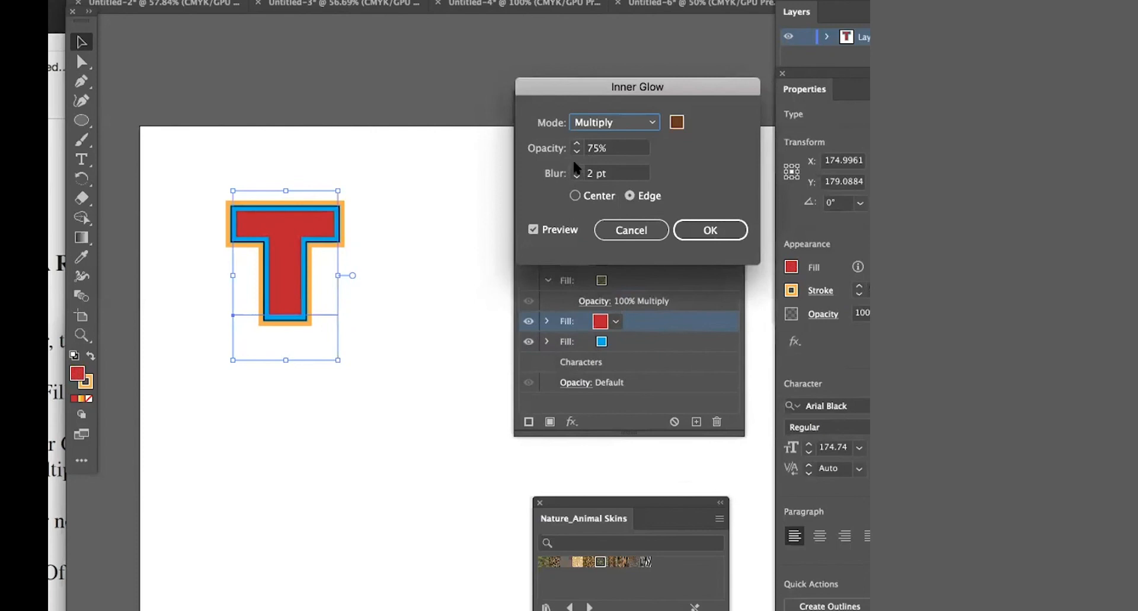
{"action": "left_click", "coordinate": [575, 168]}
{"action": "left_click", "coordinate": [575, 168]}
{"action": "left_click", "coordinate": [575, 168]}
{"action": "left_click", "coordinate": [575, 168]}
{"action": "left_click", "coordinate": [575, 168]}
{"action": "left_click", "coordinate": [575, 168]}
{"action": "left_click", "coordinate": [575, 167]}
{"action": "left_click", "coordinate": [575, 167]}
{"action": "left_click", "coordinate": [575, 167]}
{"action": "left_click", "coordinate": [575, 168]}
{"action": "left_click", "coordinate": [575, 168]}
{"action": "left_click", "coordinate": [715, 230]}
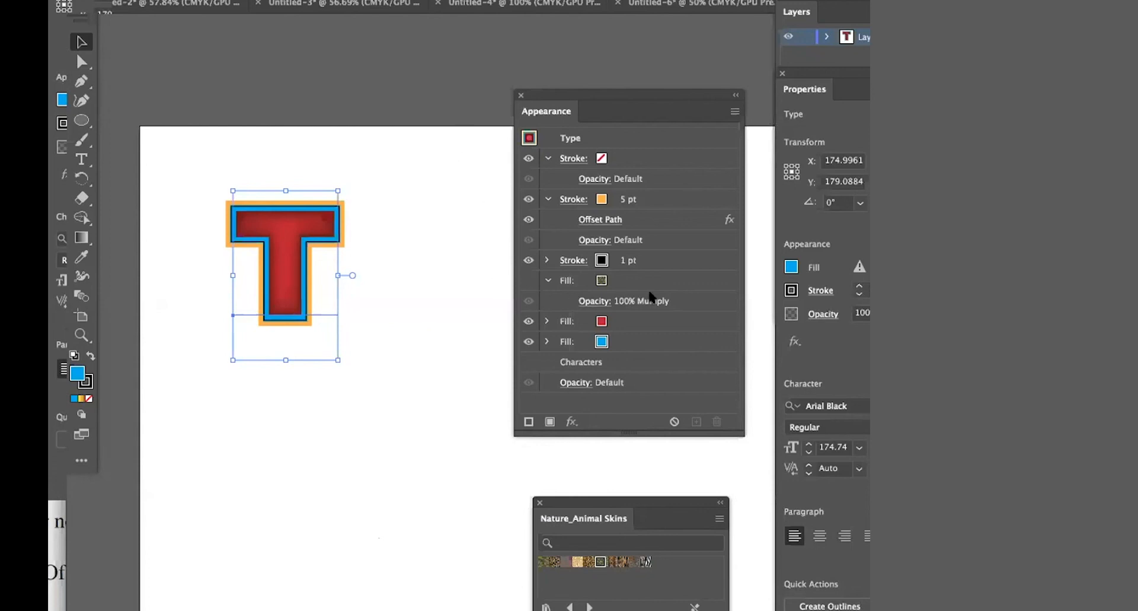
- Change the T's 1 pt black stroke to the yellow-to-orange gradient swatch
{"action": "left_click", "coordinate": [631, 322]}
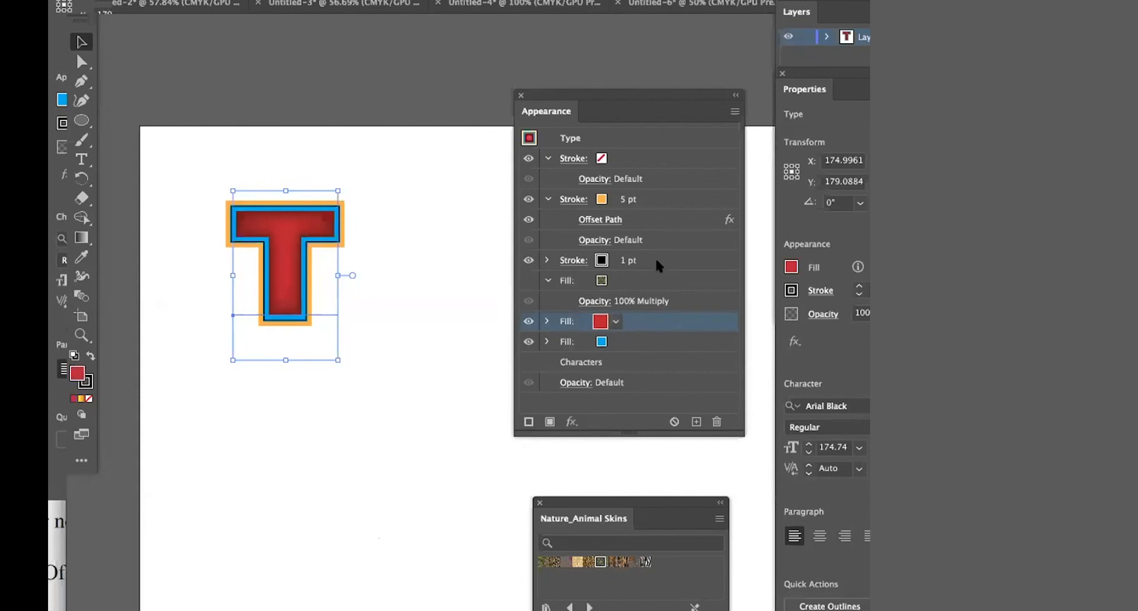
{"action": "left_click", "coordinate": [656, 265]}
{"action": "left_click", "coordinate": [637, 322]}
{"action": "left_click", "coordinate": [651, 256]}
{"action": "left_click", "coordinate": [615, 260]}
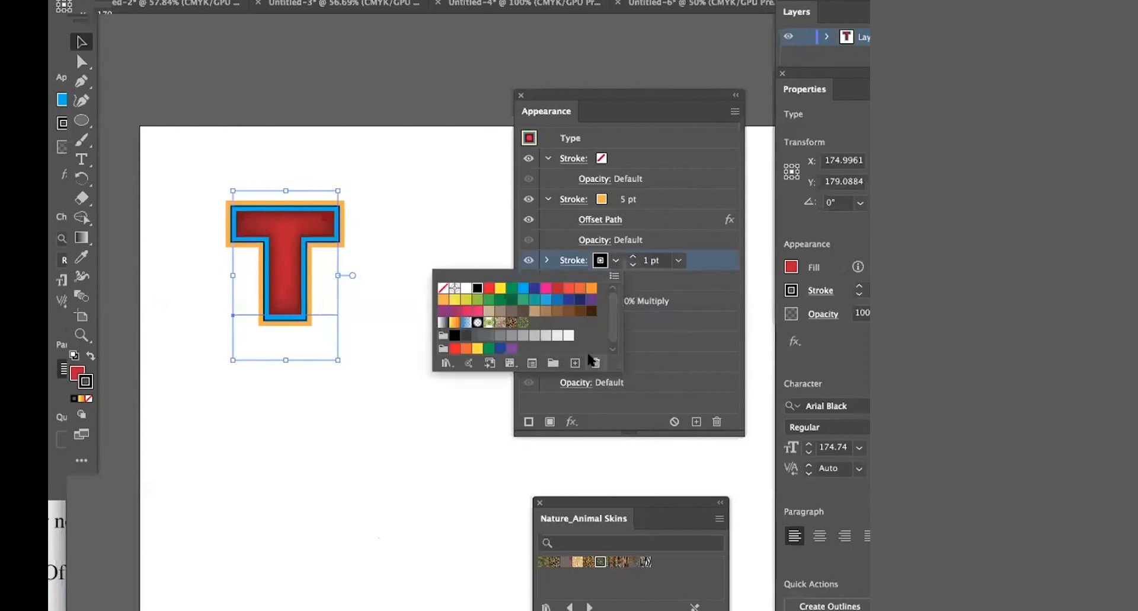
{"action": "left_click", "coordinate": [454, 323]}
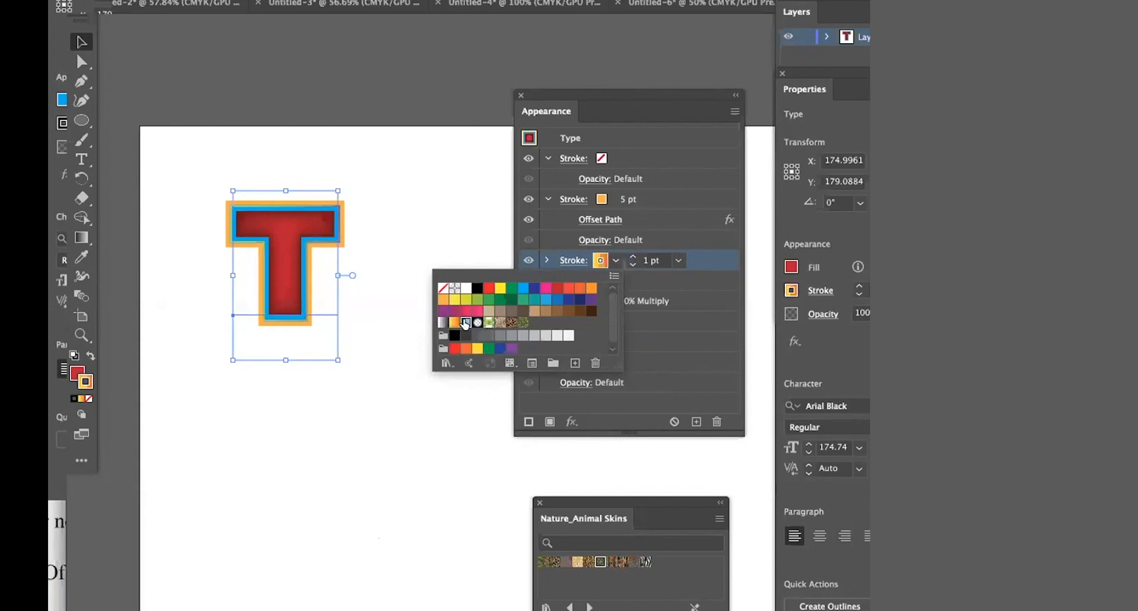
{"action": "left_click", "coordinate": [454, 322]}
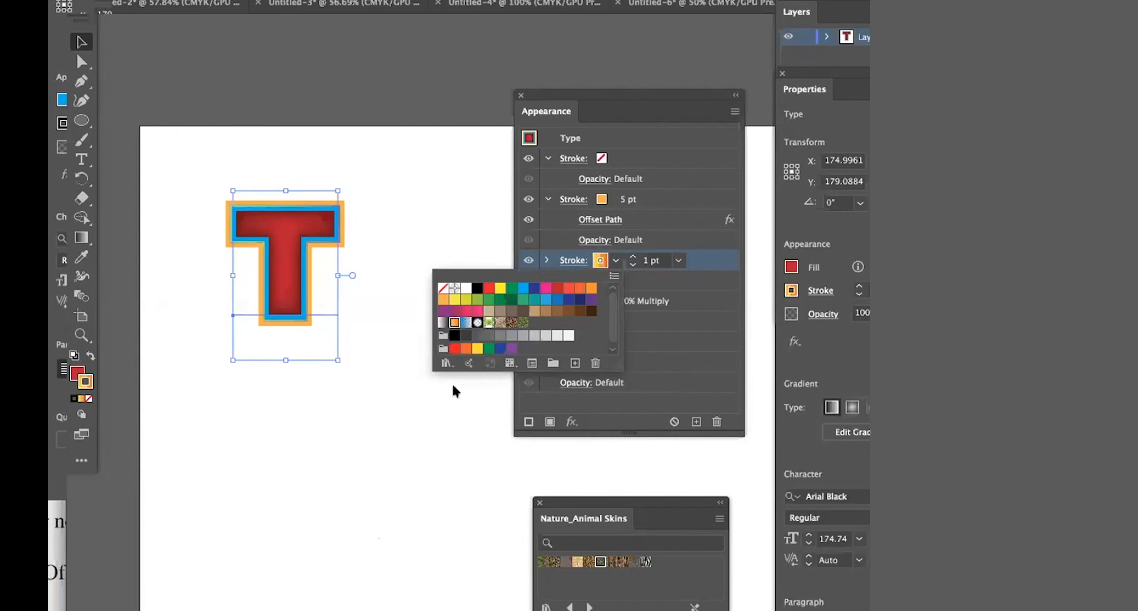